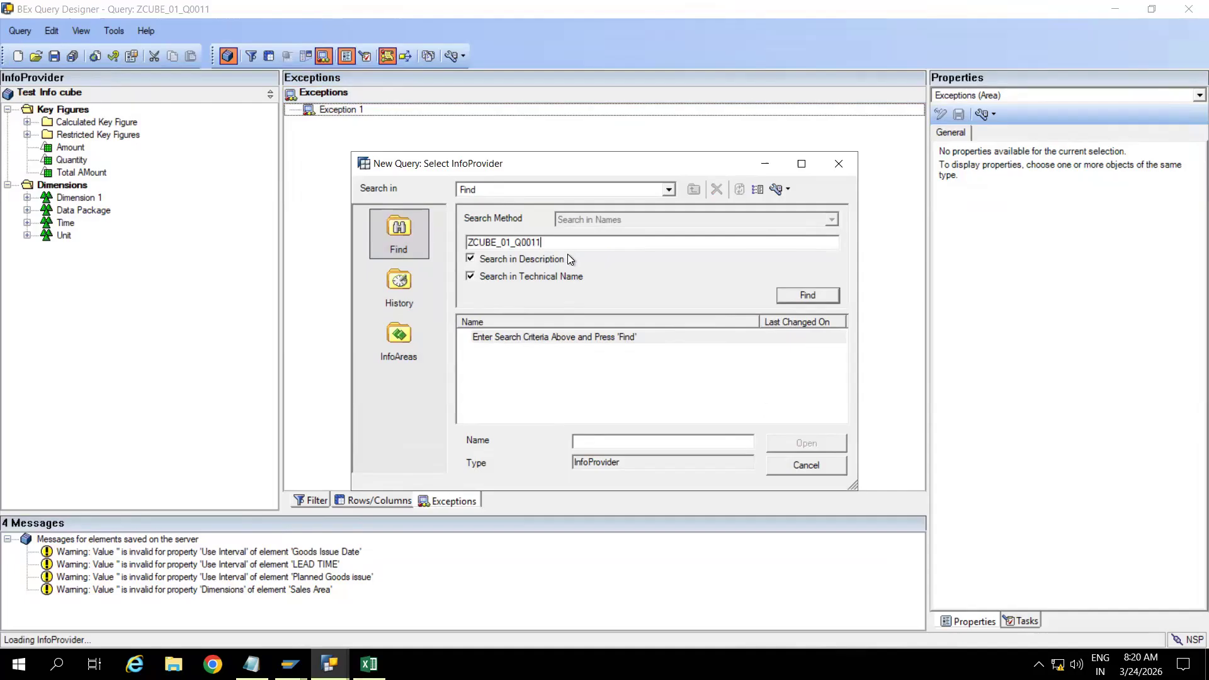
# Search for the InfoProvider ZCUBE_01 and open it as the basis of the new query
pyautogui.press('BackSpace')
pyautogui.press('BackSpace')
pyautogui.press('BackSpace')
pyautogui.press('BackSpace')
pyautogui.press('BackSpace')
pyautogui.write('1')
pyautogui.press('Return')
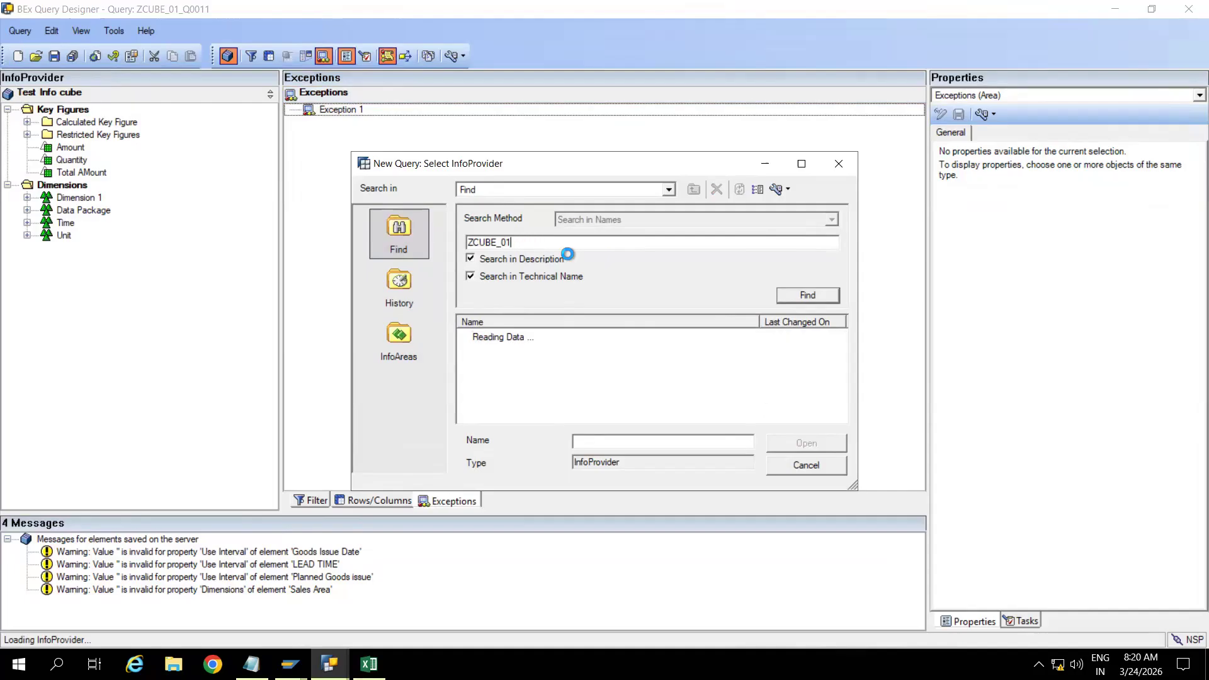
pyautogui.doubleClick(525, 338)
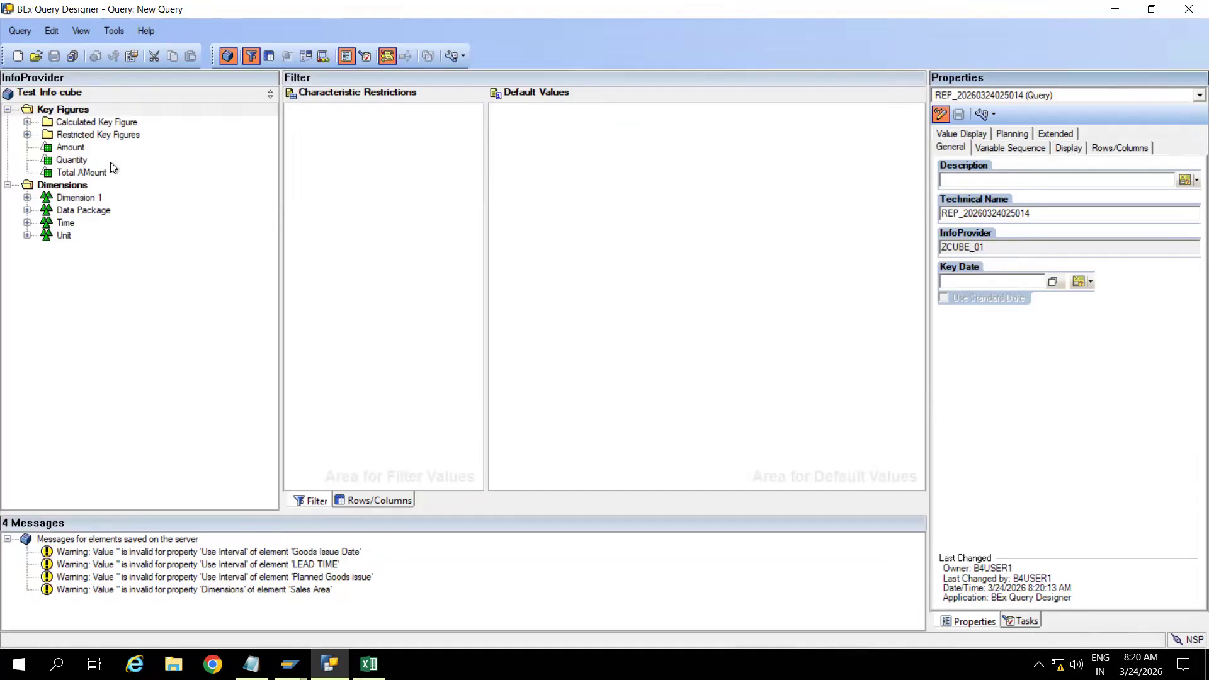
# Place the Amount key figure in the query's columns and BW: Document Number followed by BW: Document Item in its rows
pyautogui.click(365, 500)
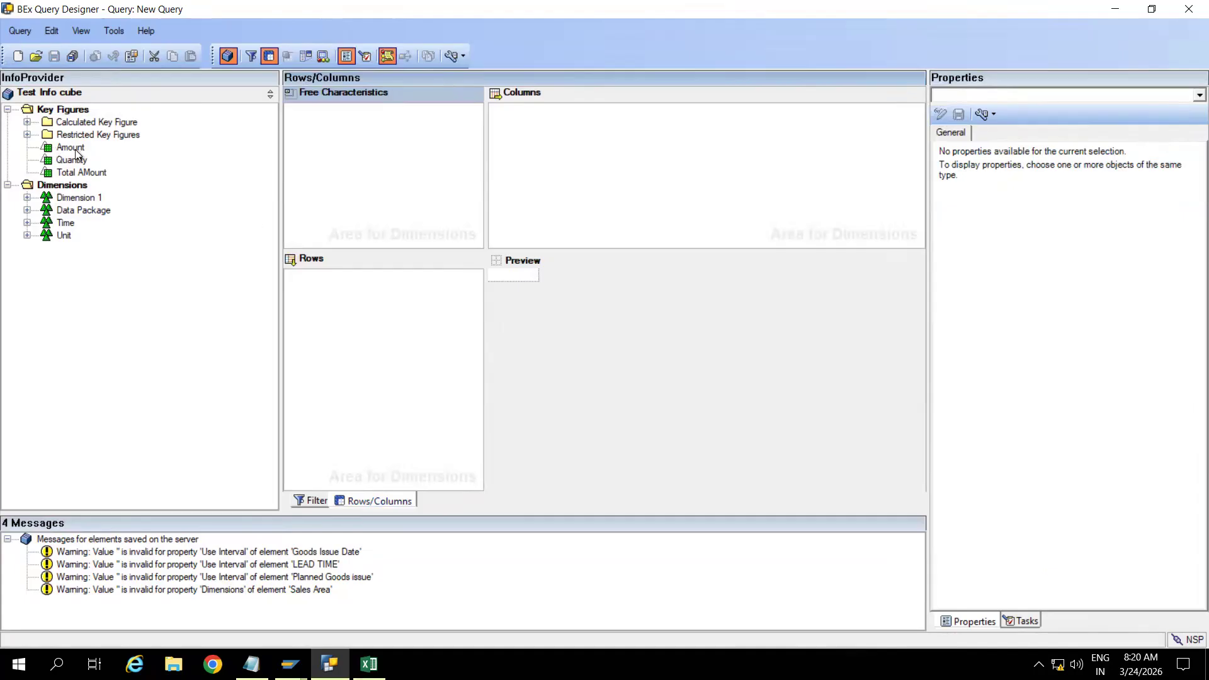
pyautogui.moveTo(76, 150); pyautogui.dragTo(585, 190)
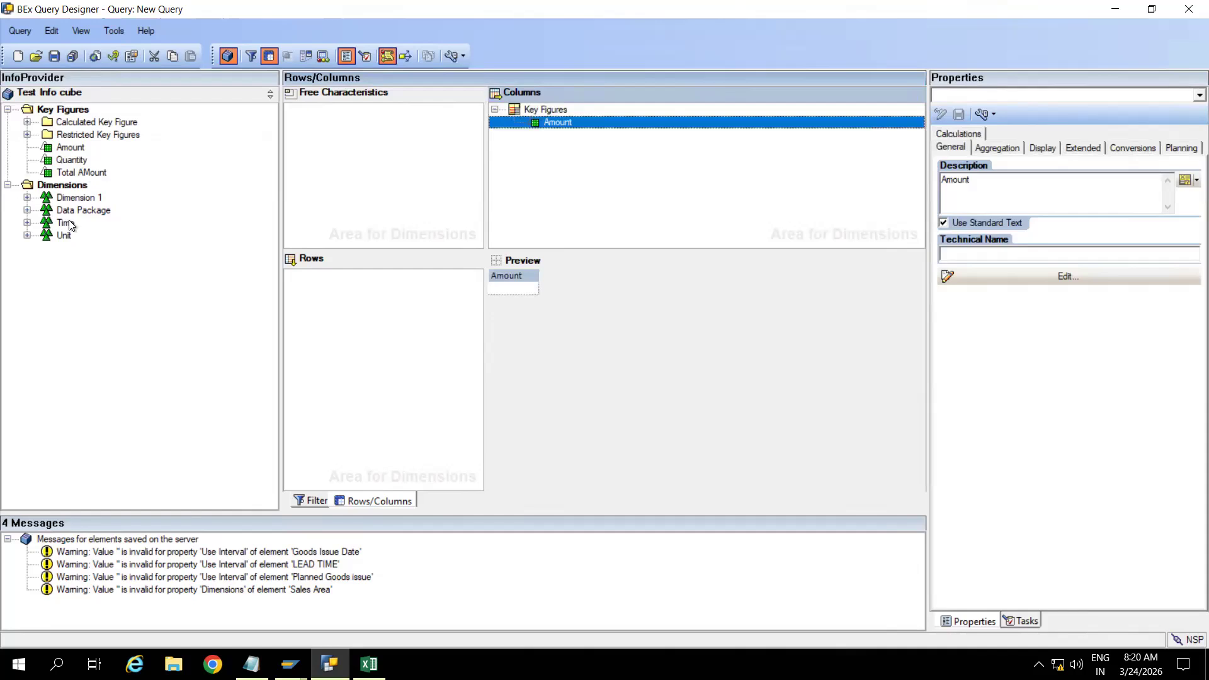
pyautogui.click(29, 198)
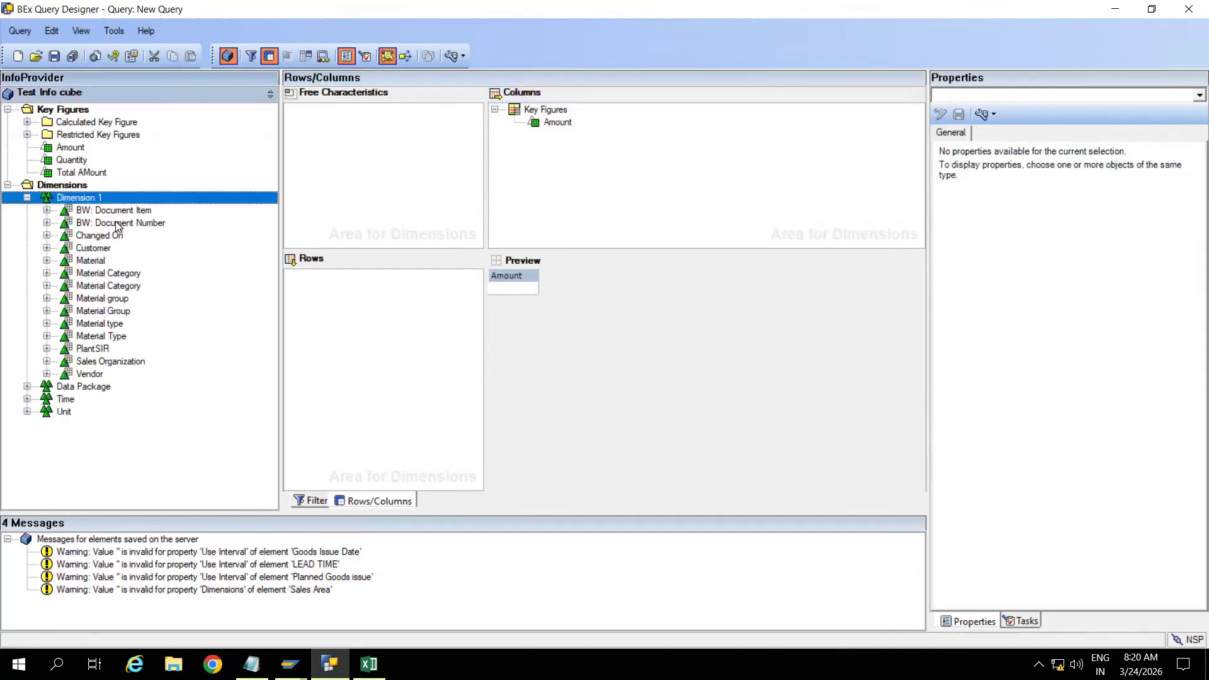
pyautogui.moveTo(116, 223); pyautogui.dragTo(365, 341)
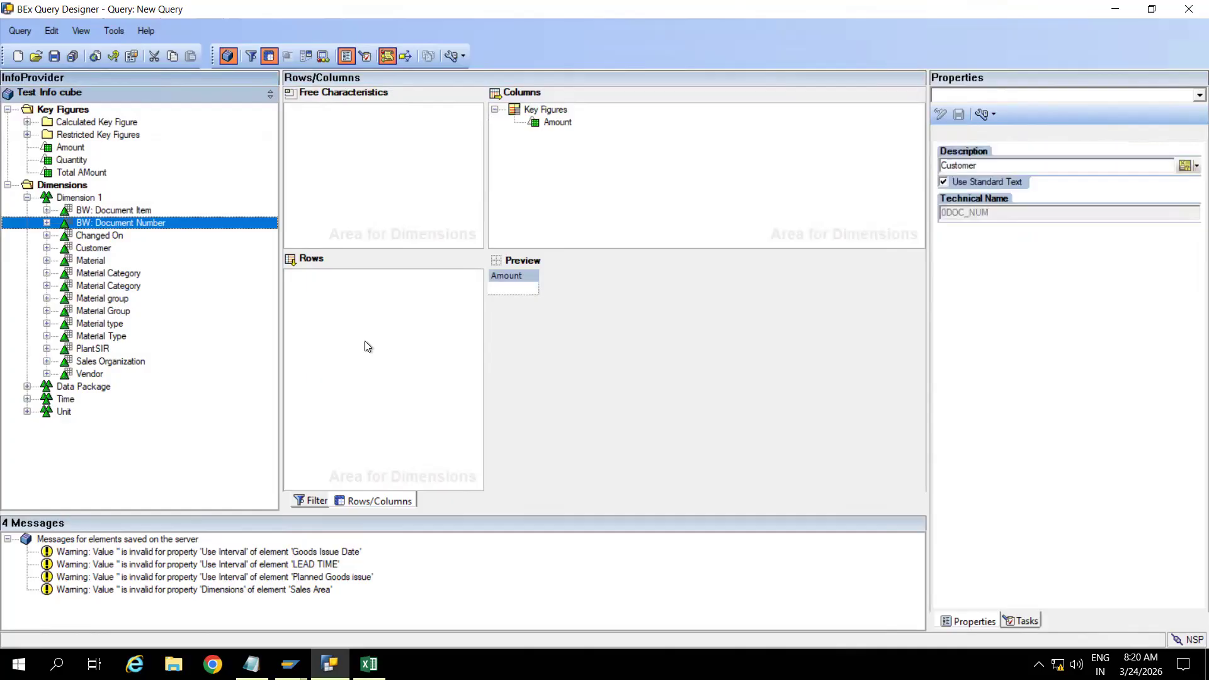
pyautogui.moveTo(142, 211); pyautogui.dragTo(293, 318)
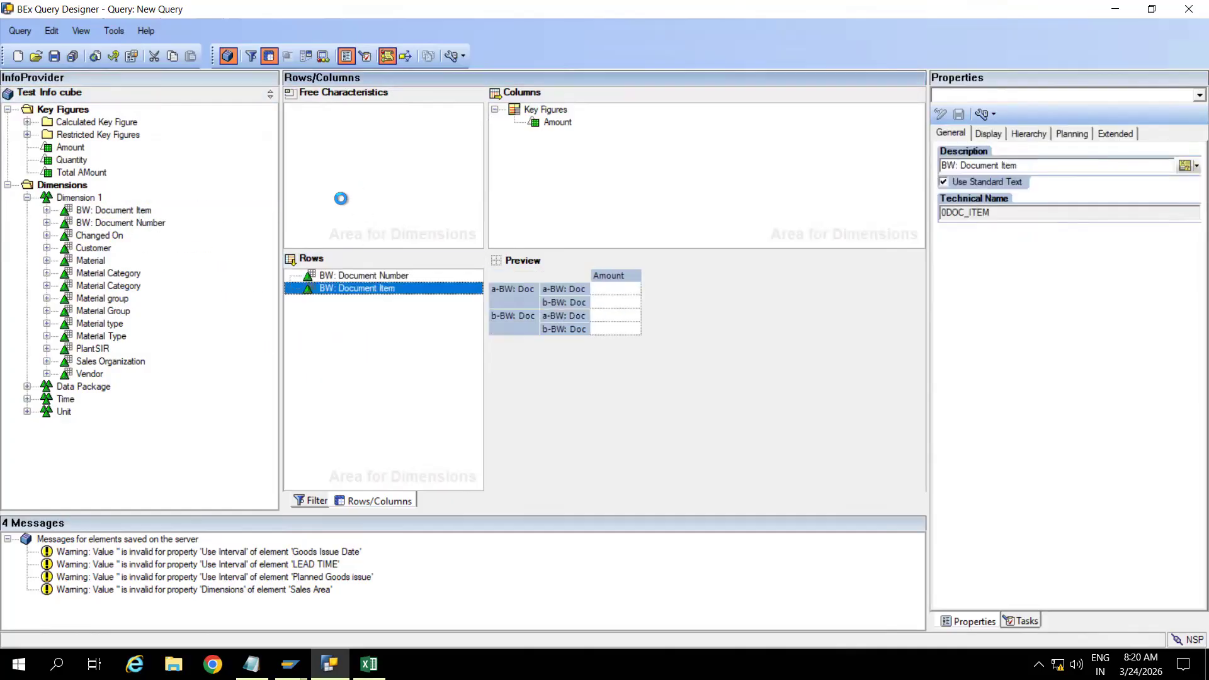
# Set the results rows of the BW: Document Item characteristic to Always Suppress
pyautogui.click(996, 139)
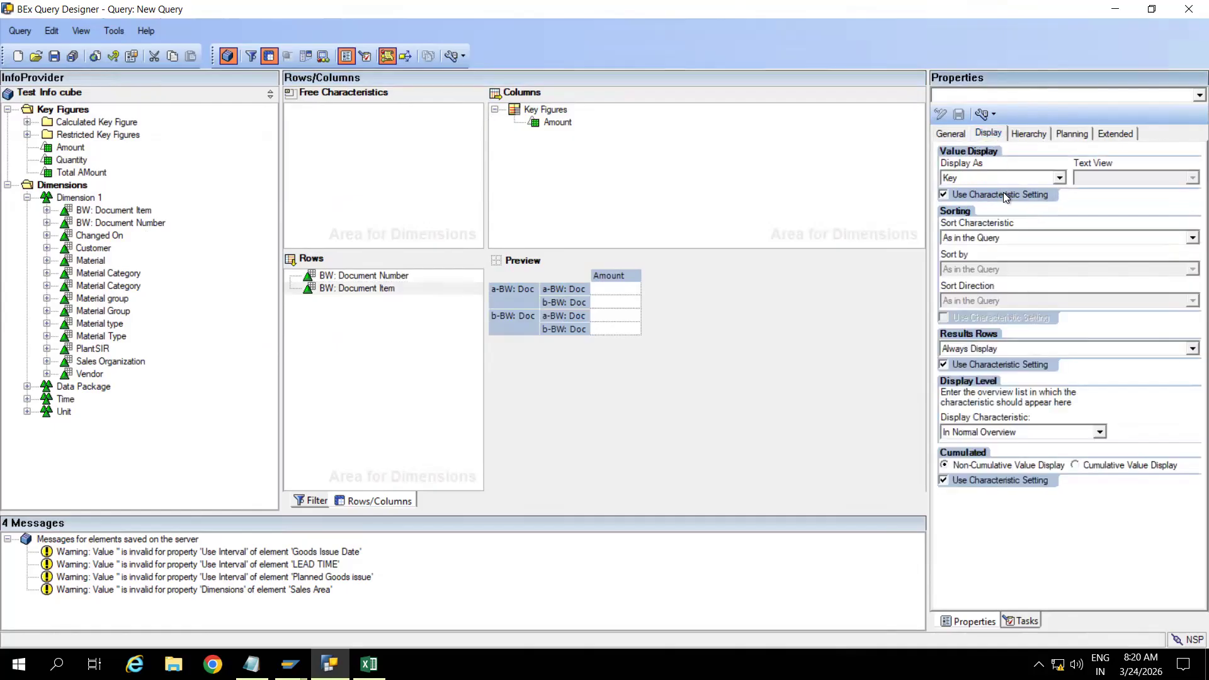
pyautogui.click(1056, 350)
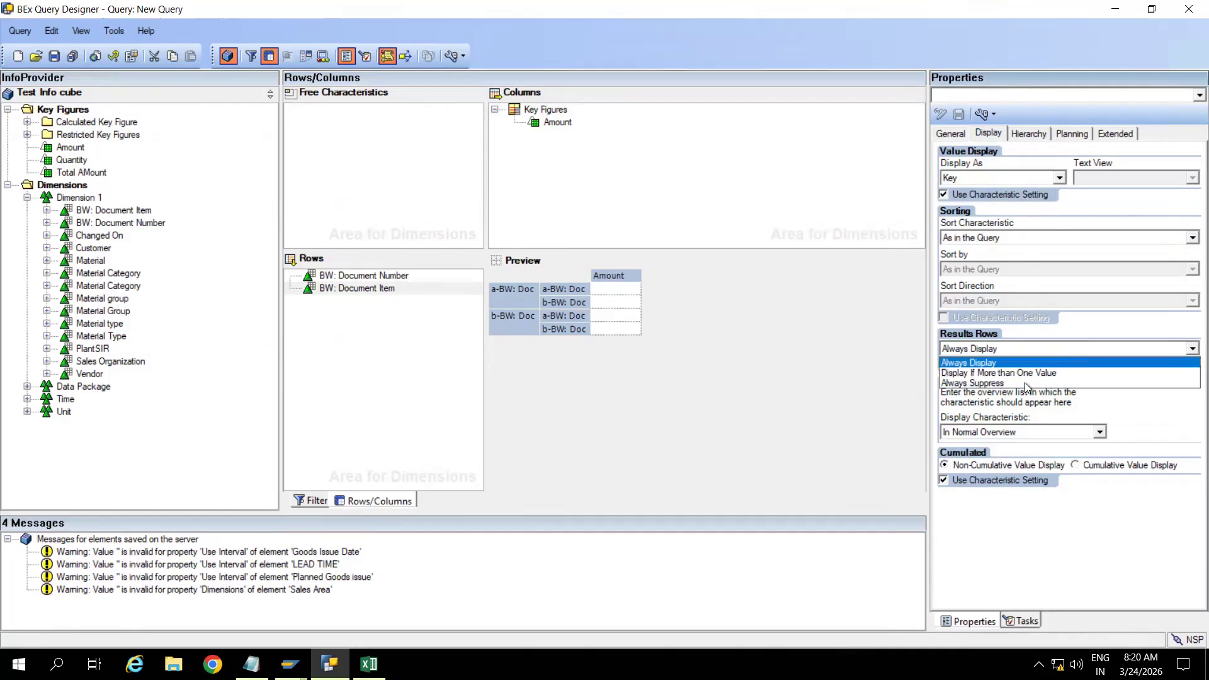
pyautogui.click(994, 383)
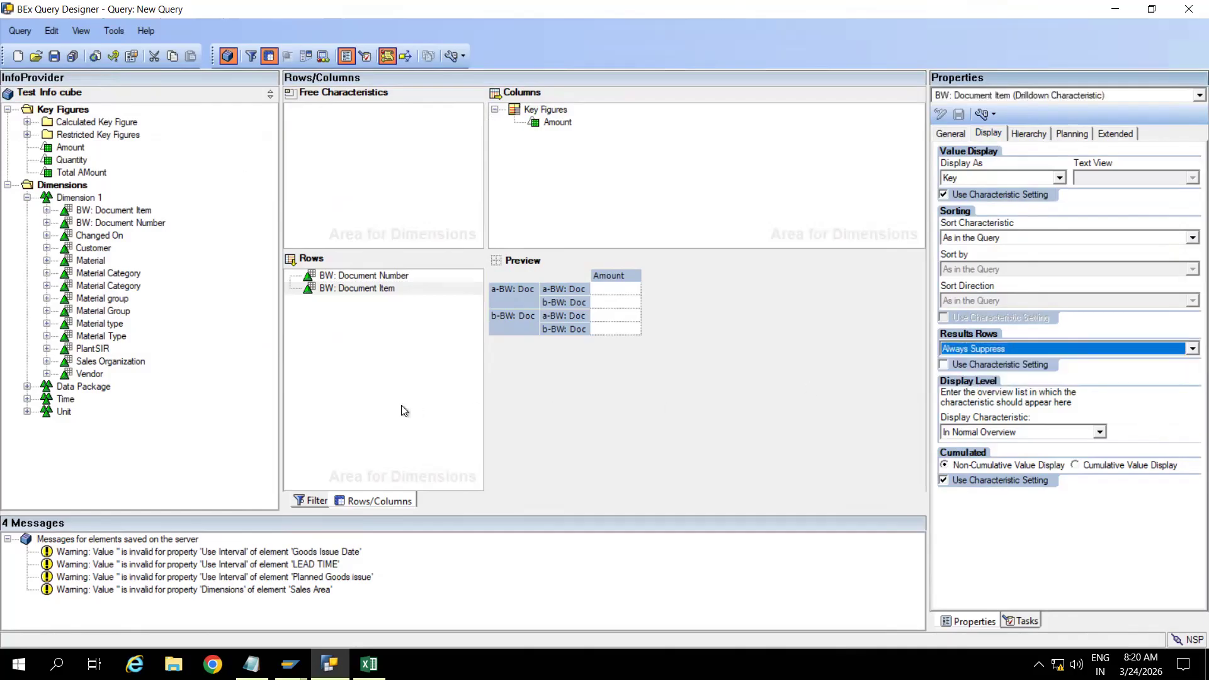
# Save the query with ZCUBE_01_Q0012 as both technical name and description
pyautogui.click(54, 56)
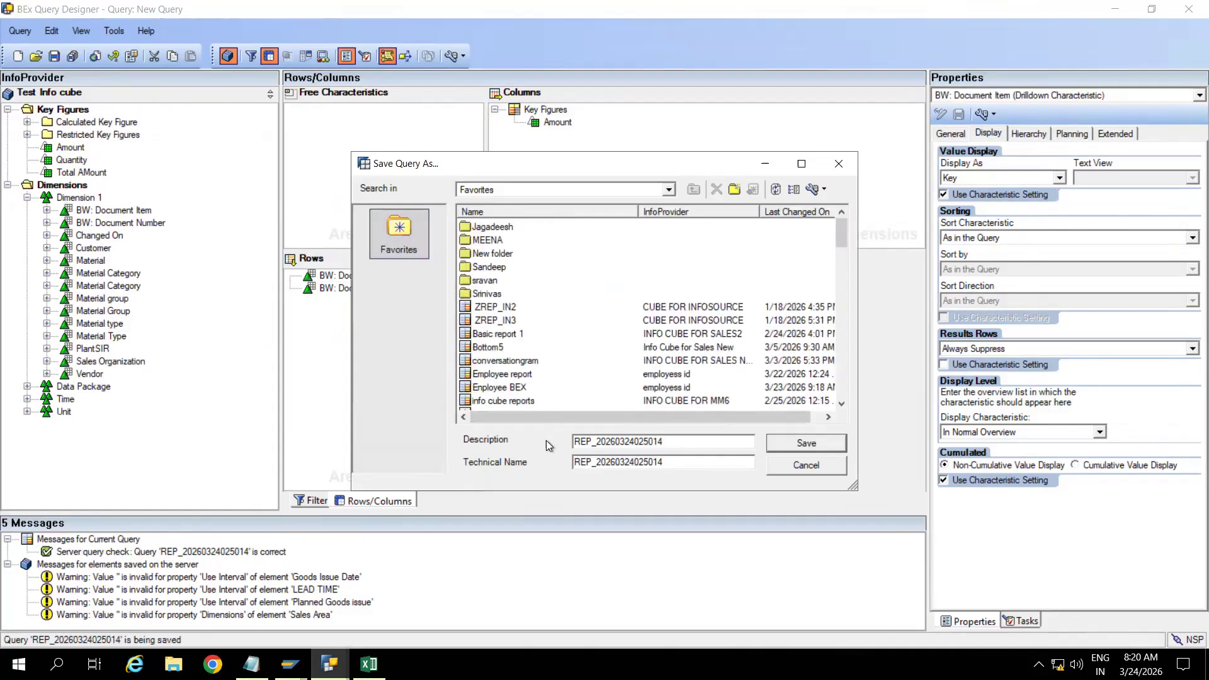
pyautogui.moveTo(671, 462); pyautogui.dragTo(561, 463)
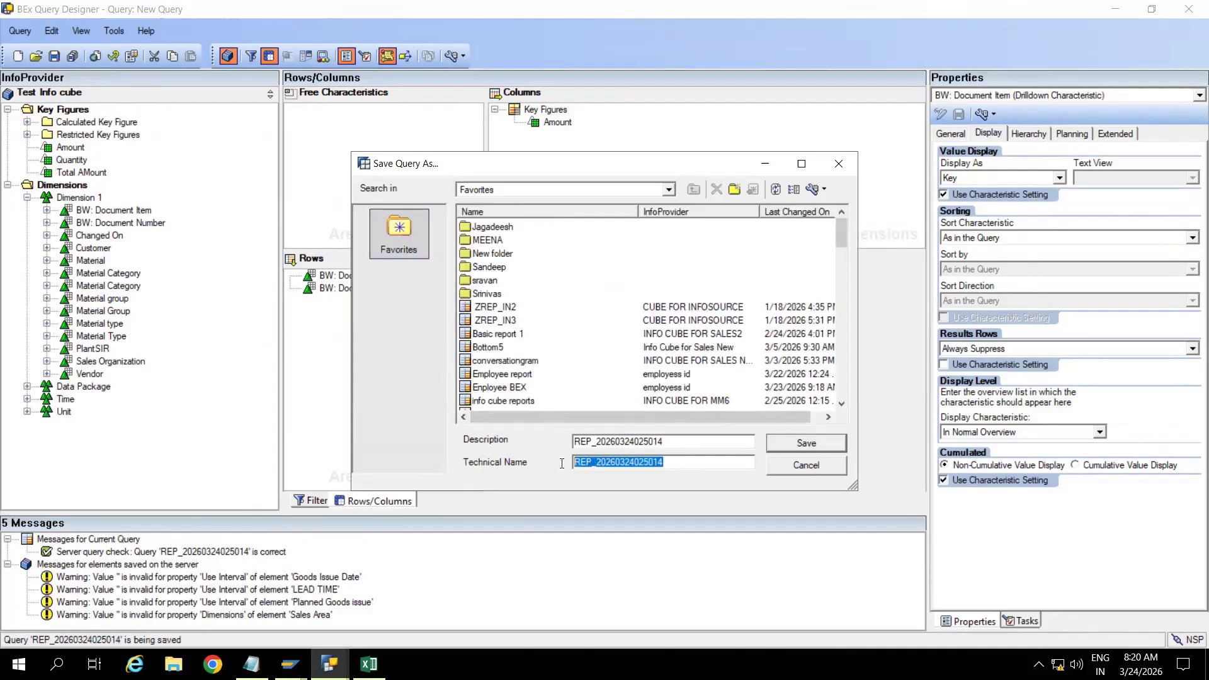
pyautogui.write('ZCUBE_01_Q0011')
pyautogui.press('BackSpace')
pyautogui.write('2')
pyautogui.moveTo(668, 441); pyautogui.dragTo(557, 441)
pyautogui.write('ZCUBE_01_Q0011')
pyautogui.press('BackSpace')
pyautogui.write('2')
pyautogui.click(781, 443)
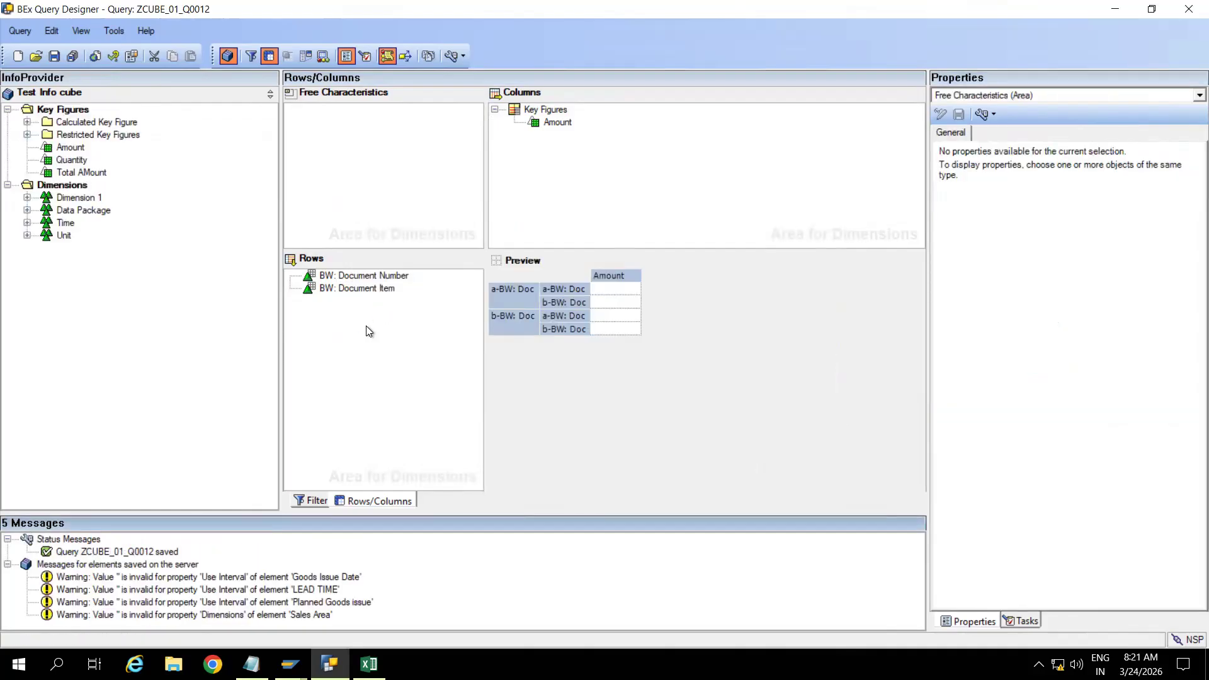
# Copy the query's technical name, switch to the SAP Query Monitor and execute ZCUBE_01_Q0012 there
pyautogui.click(131, 56)
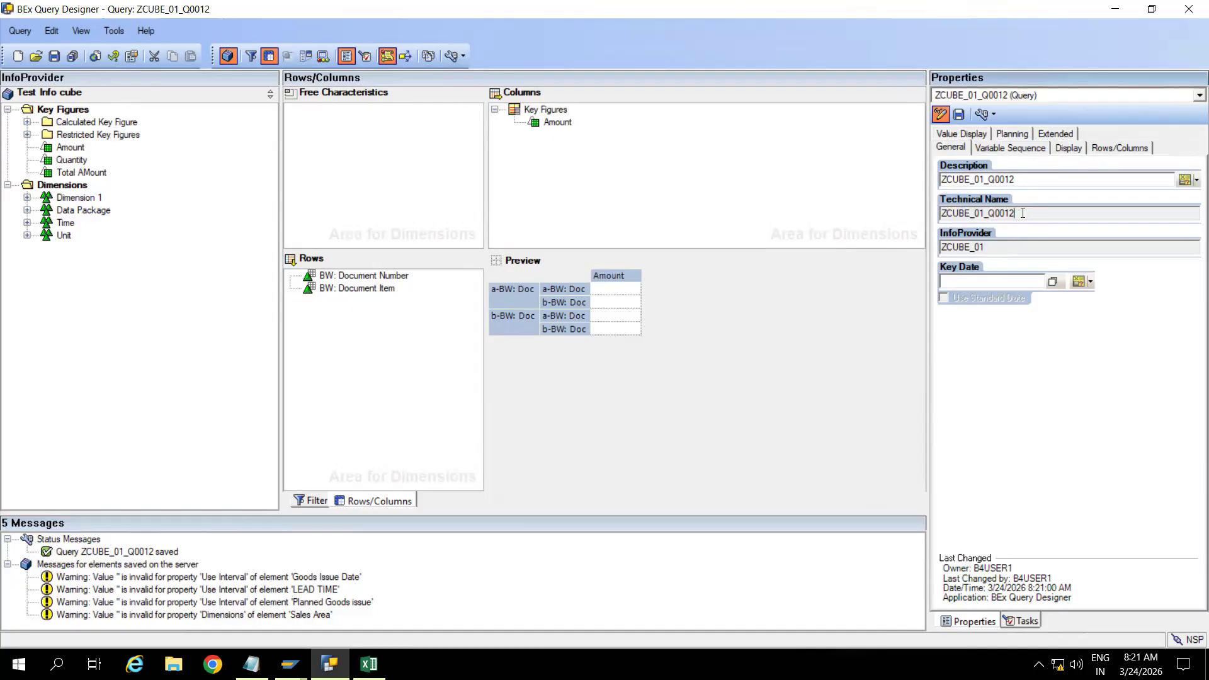
pyautogui.moveTo(1022, 213); pyautogui.dragTo(913, 219)
pyautogui.hotkey('ctrl', 'c')
pyautogui.moveTo(369, 665)
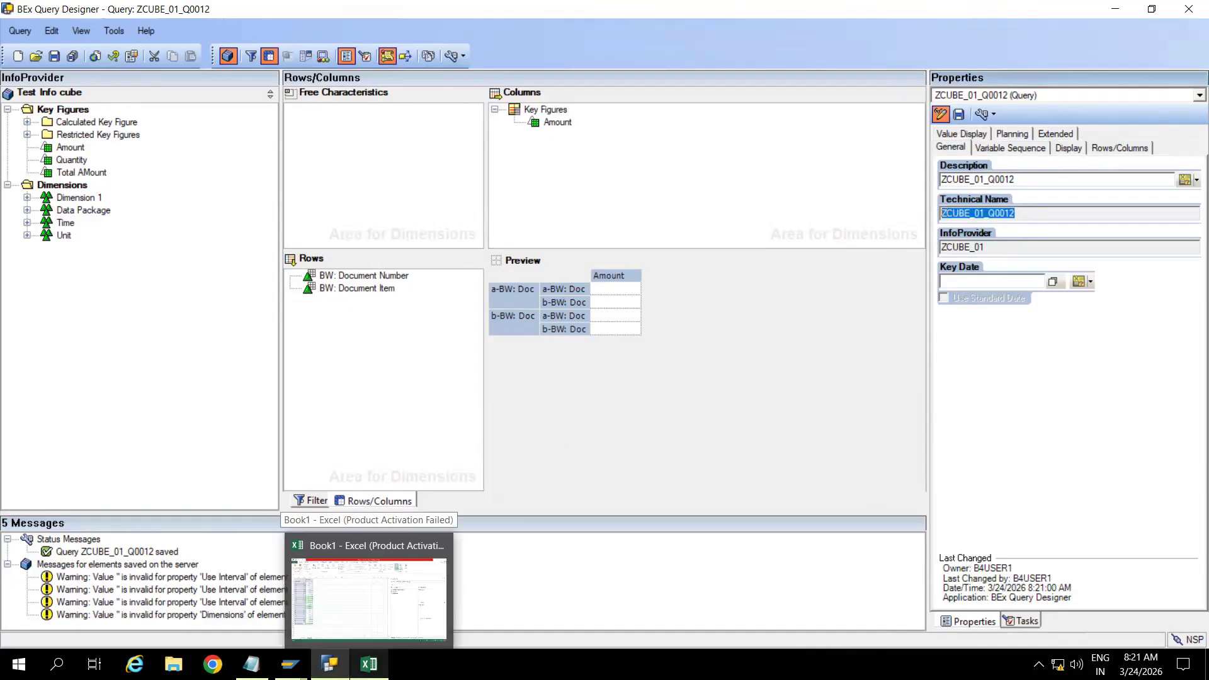
pyautogui.click(289, 664)
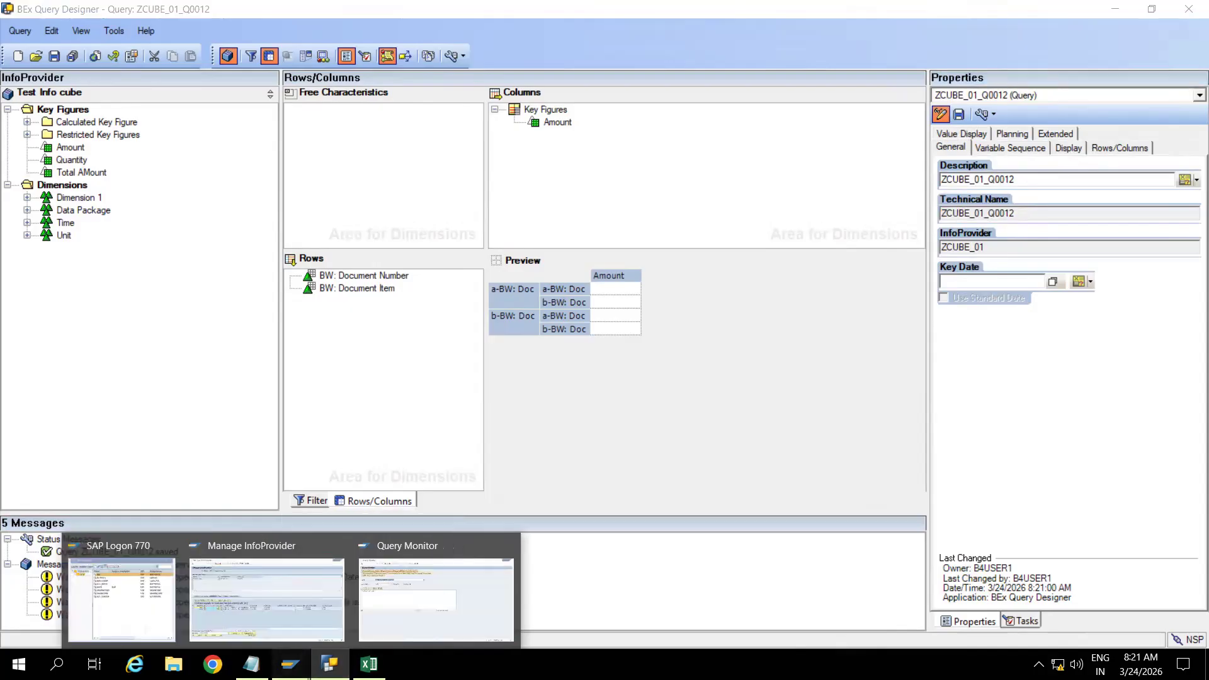
pyautogui.click(393, 562)
pyautogui.hotkey('ctrl', 'v')
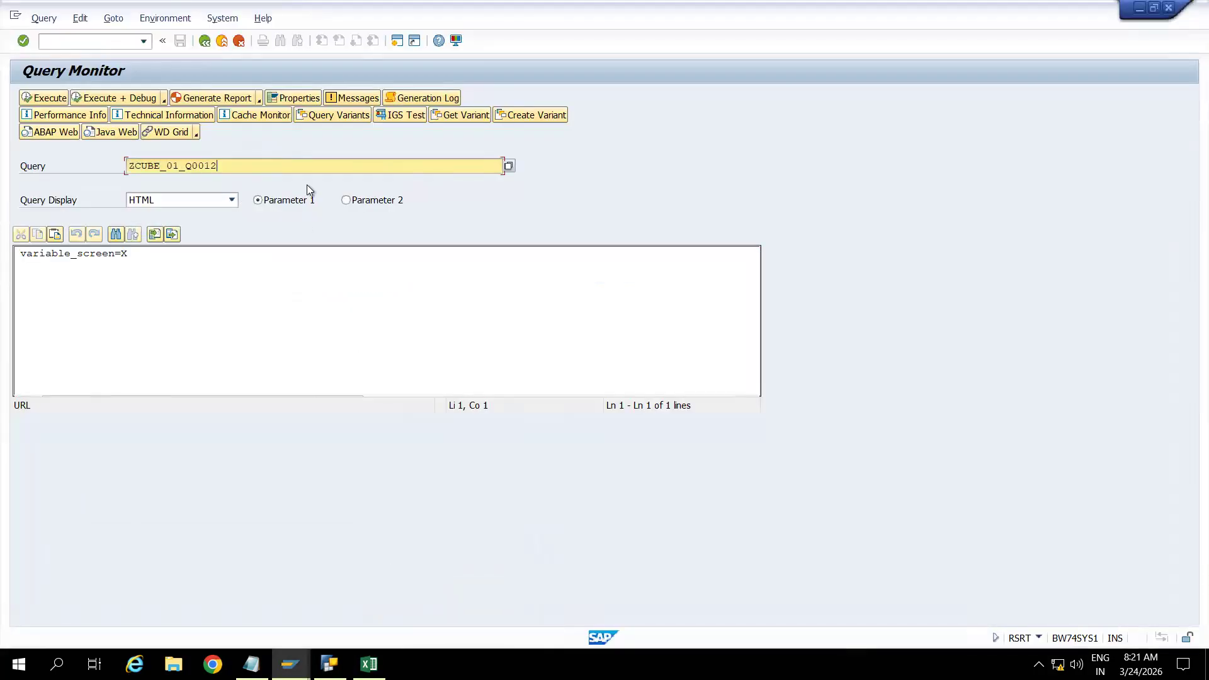
pyautogui.click(49, 96)
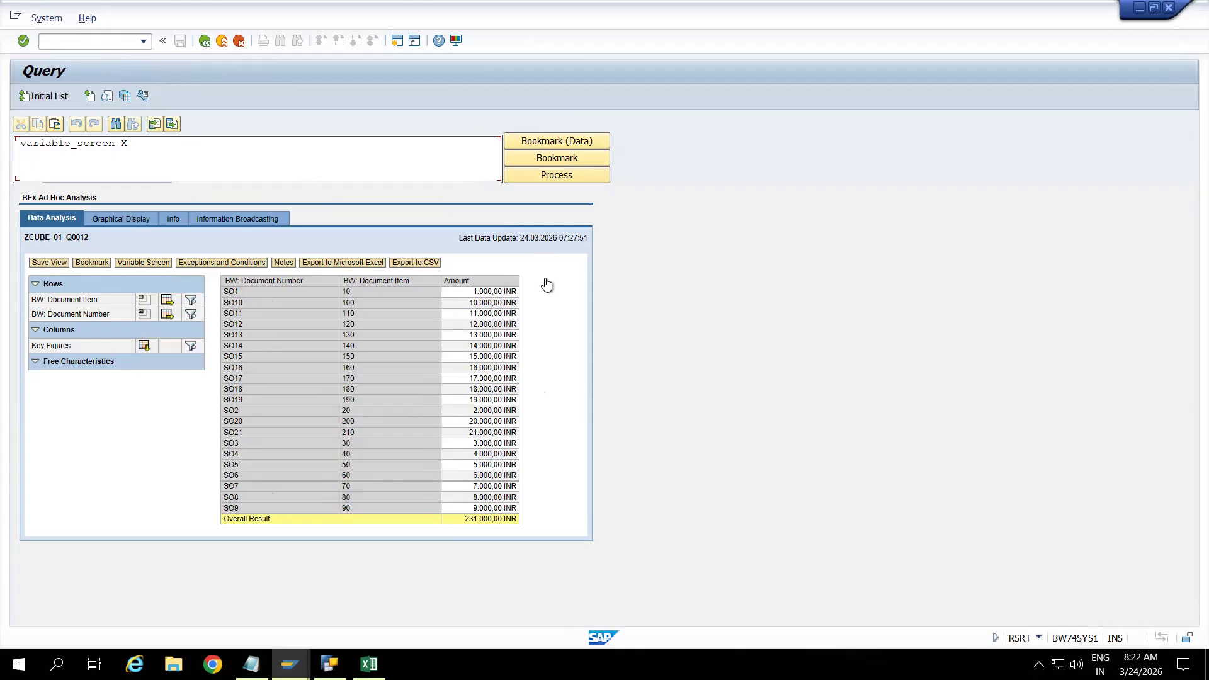
# Switch back to BEx Query Designer and add a new selection to the Key Figures structure in the columns
pyautogui.click(329, 664)
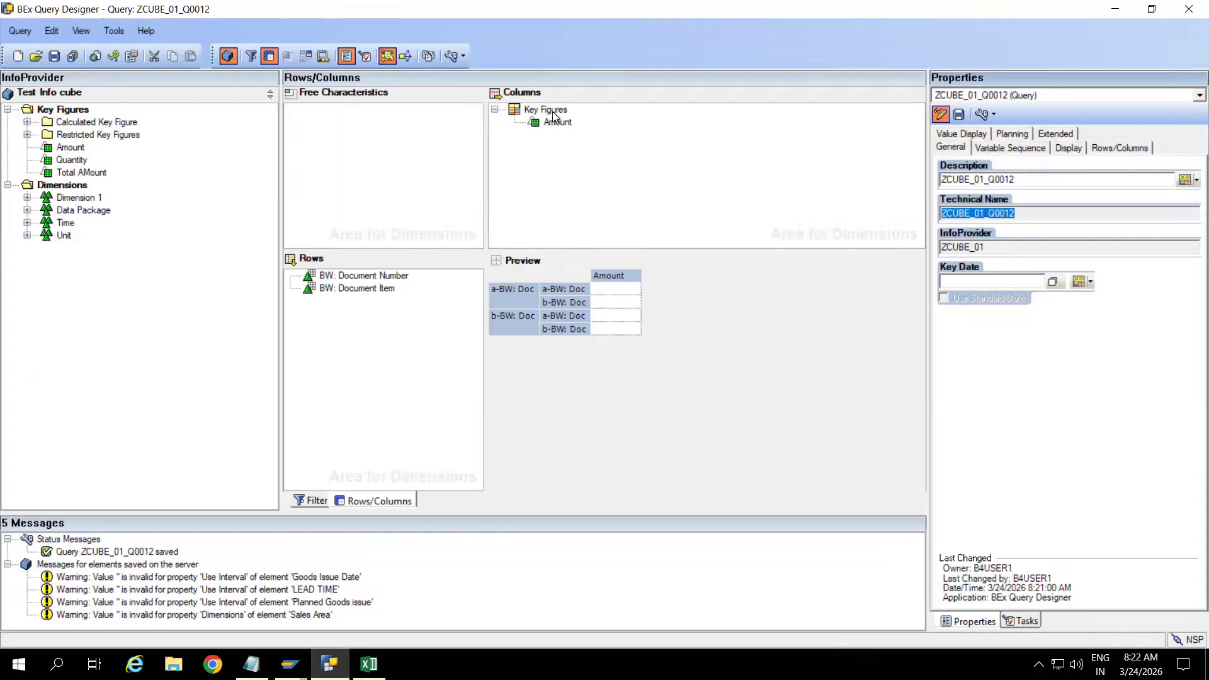
pyautogui.click(551, 110)
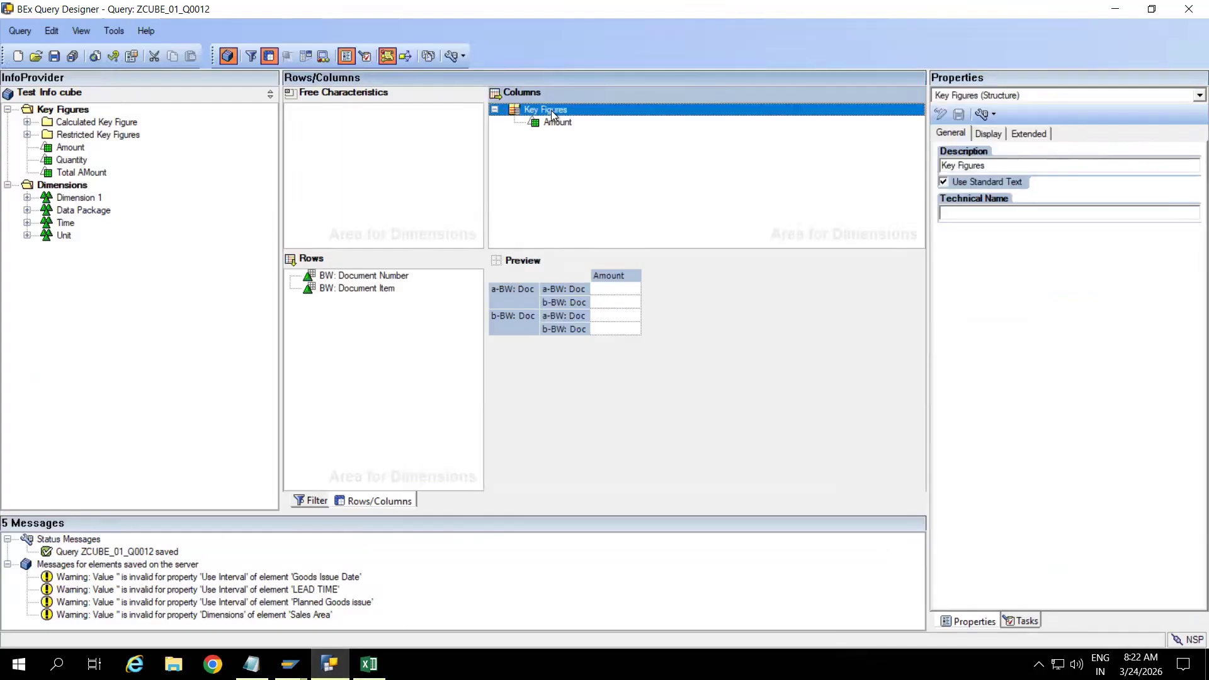
pyautogui.rightClick(551, 110)
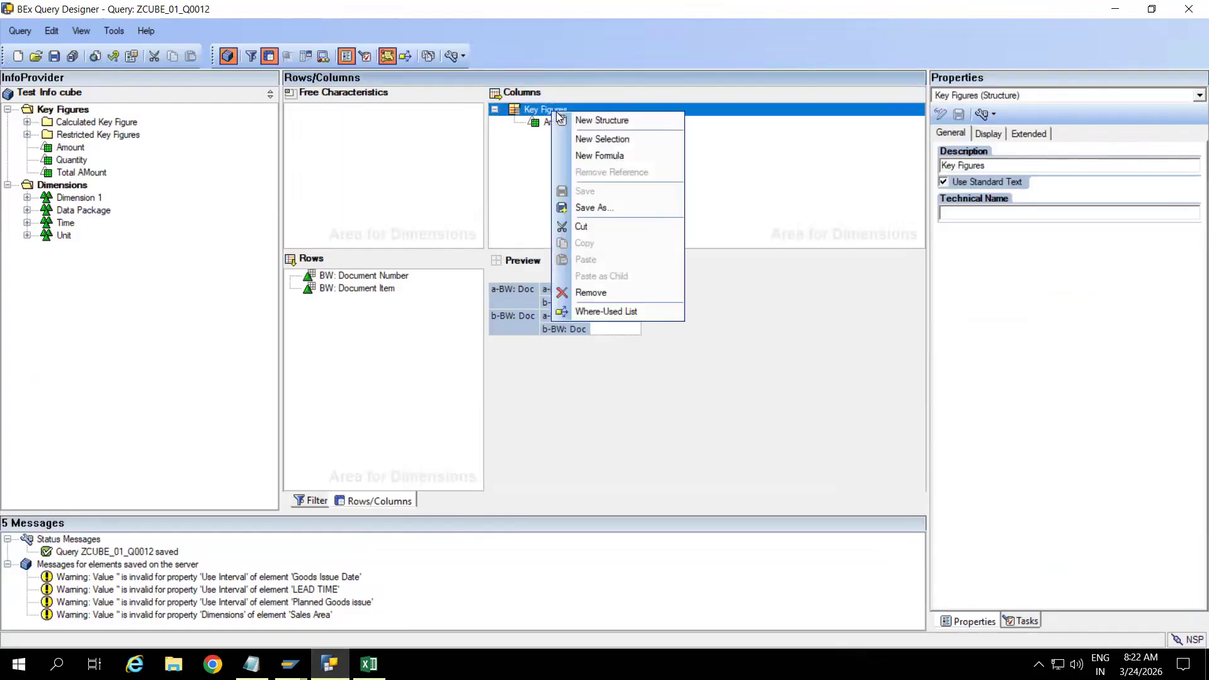
pyautogui.click(595, 140)
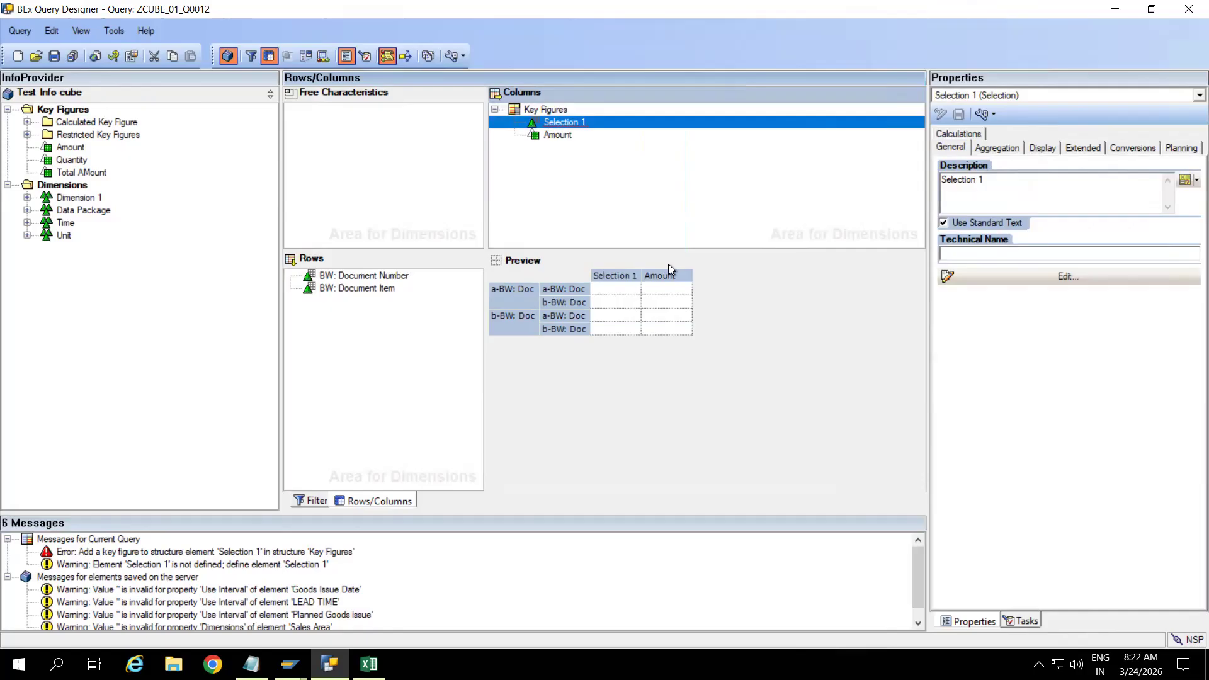
# Edit the new selection, giving it the description "New Selection" and adding the Amount key figure to its details
pyautogui.doubleClick(562, 123)
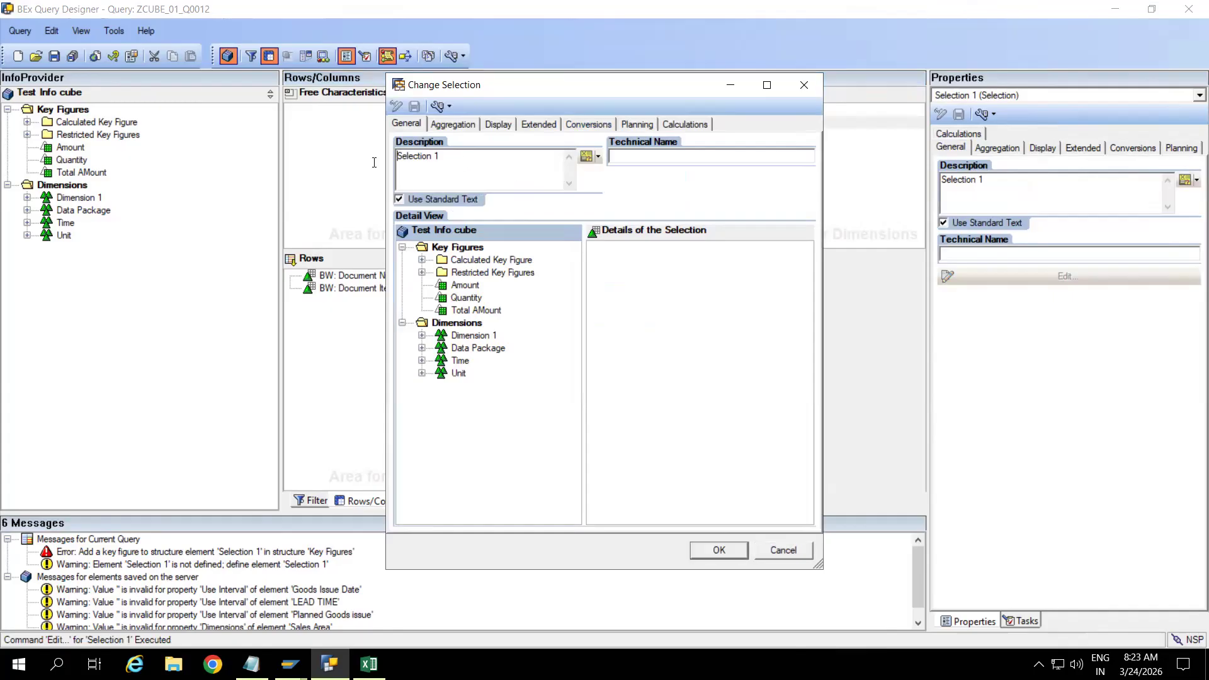
pyautogui.moveTo(450, 158); pyautogui.dragTo(396, 156)
pyautogui.write('New Selection')
pyautogui.moveTo(462, 286); pyautogui.dragTo(620, 289)
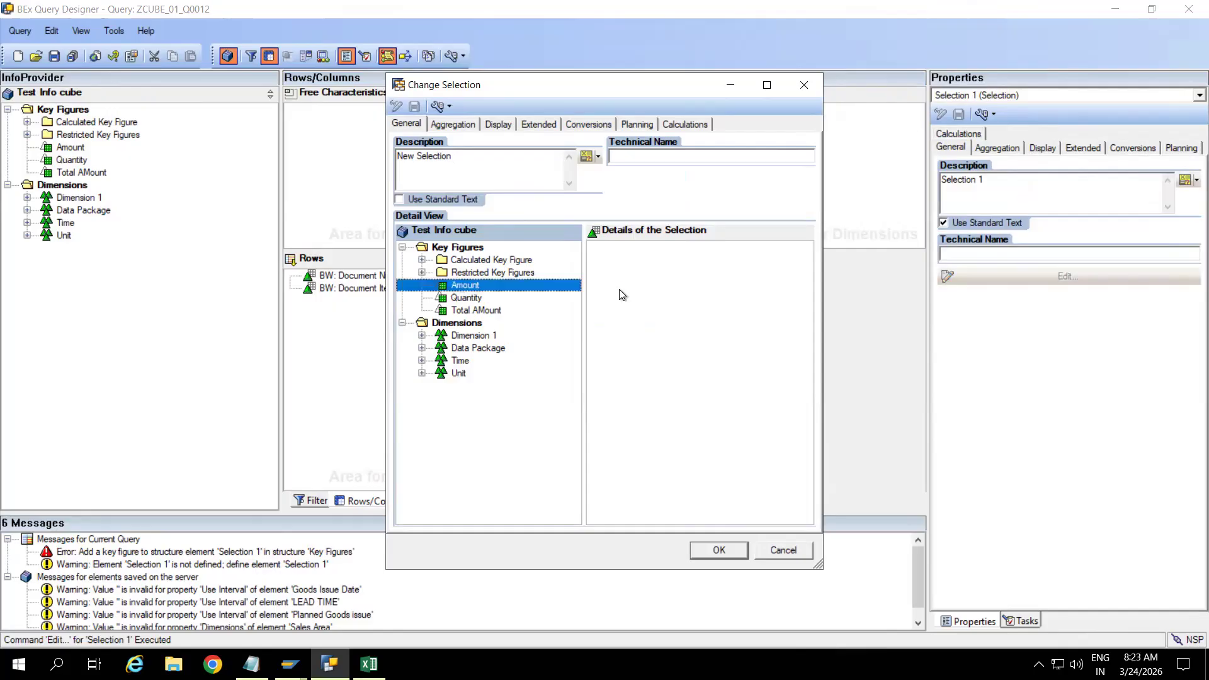
pyautogui.moveTo(468, 287); pyautogui.dragTo(634, 279)
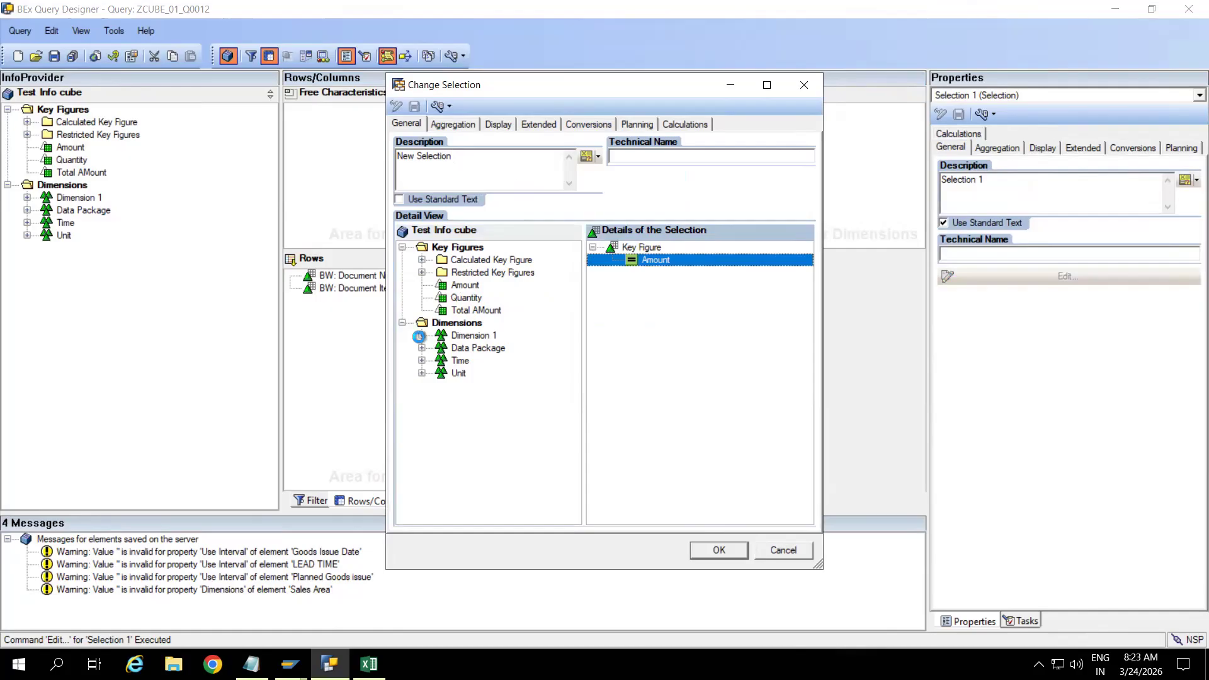
# Add the BW: Document Number characteristic from Dimension 1 to the selection's details
pyautogui.click(422, 338)
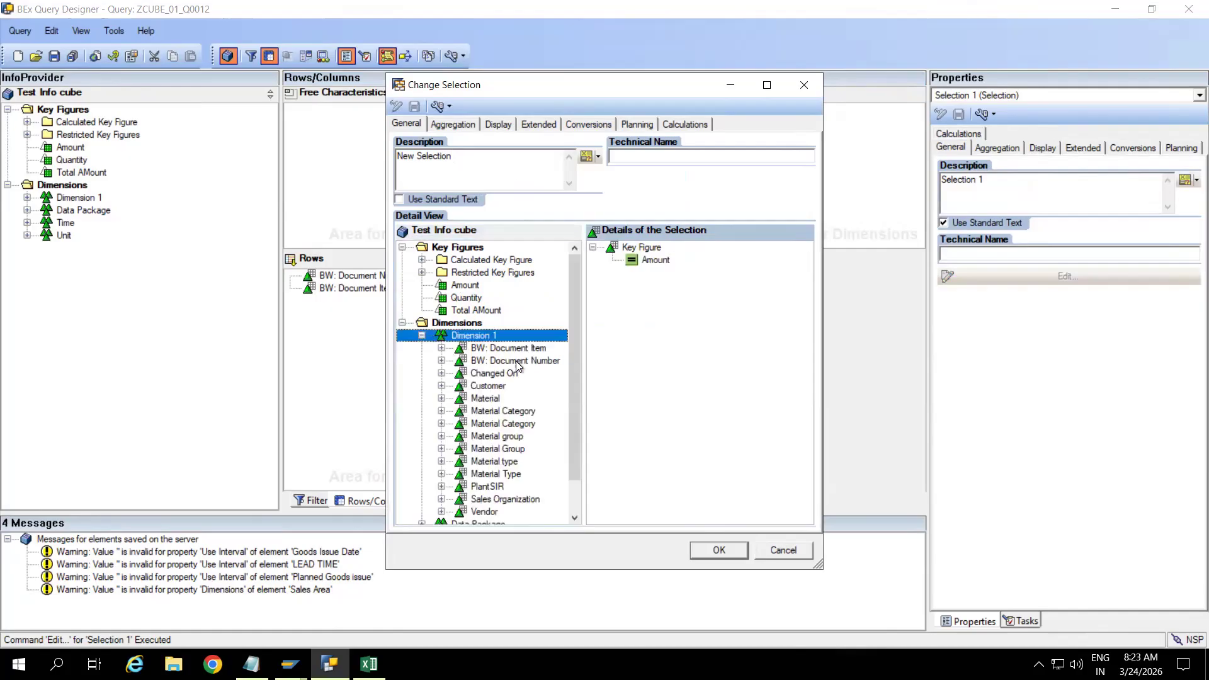
pyautogui.moveTo(516, 361); pyautogui.dragTo(636, 277)
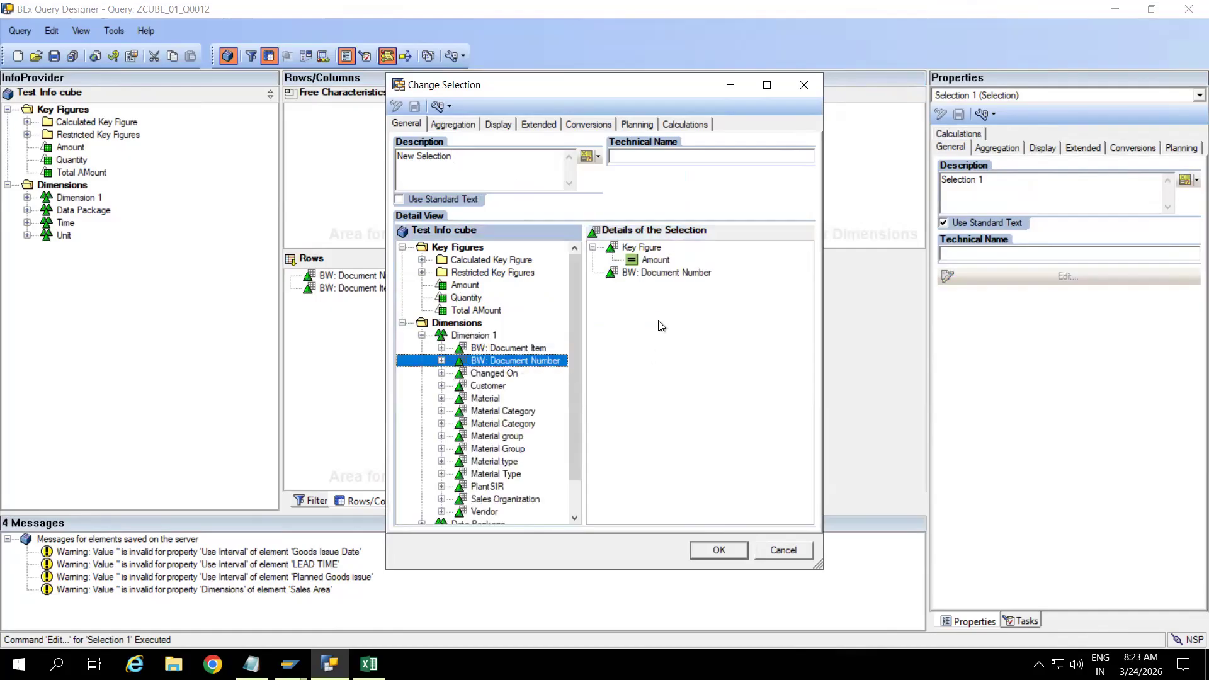
pyautogui.click(657, 272)
pyautogui.rightClick(656, 272)
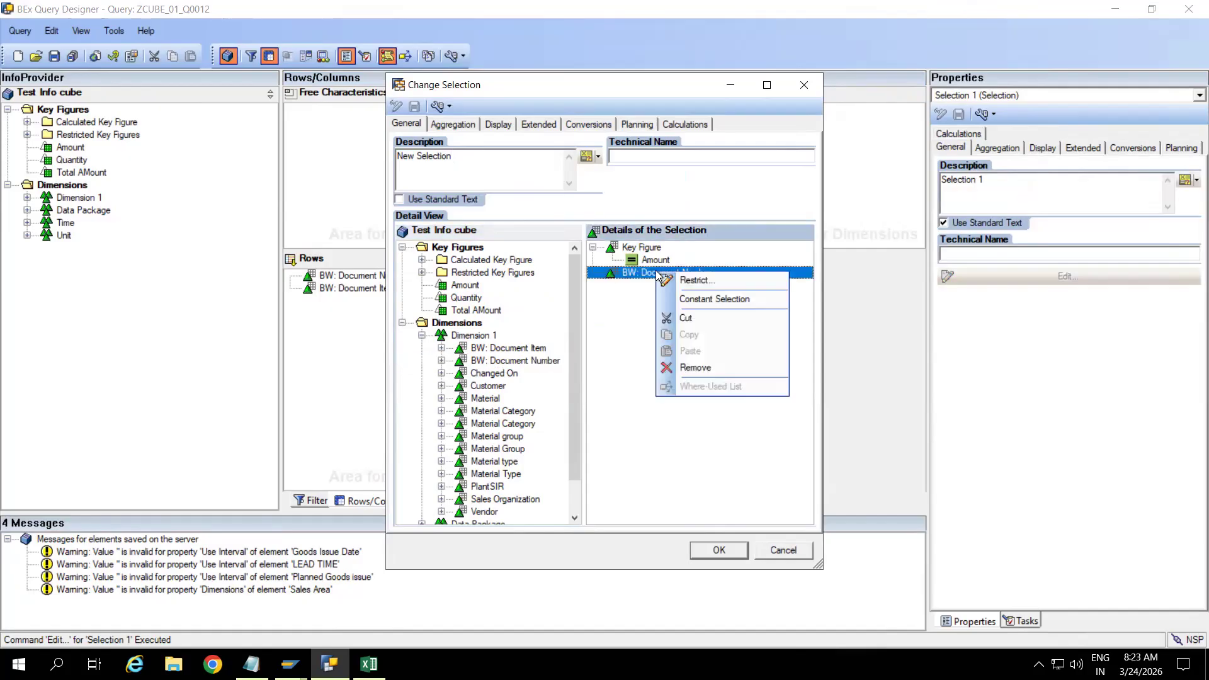
pyautogui.click(624, 328)
# Switch to Notepad and add the notes "New selection is local and it is a virtual keyfigure" and "it is not a global,"
pyautogui.hotkey('alt', 'Tab')
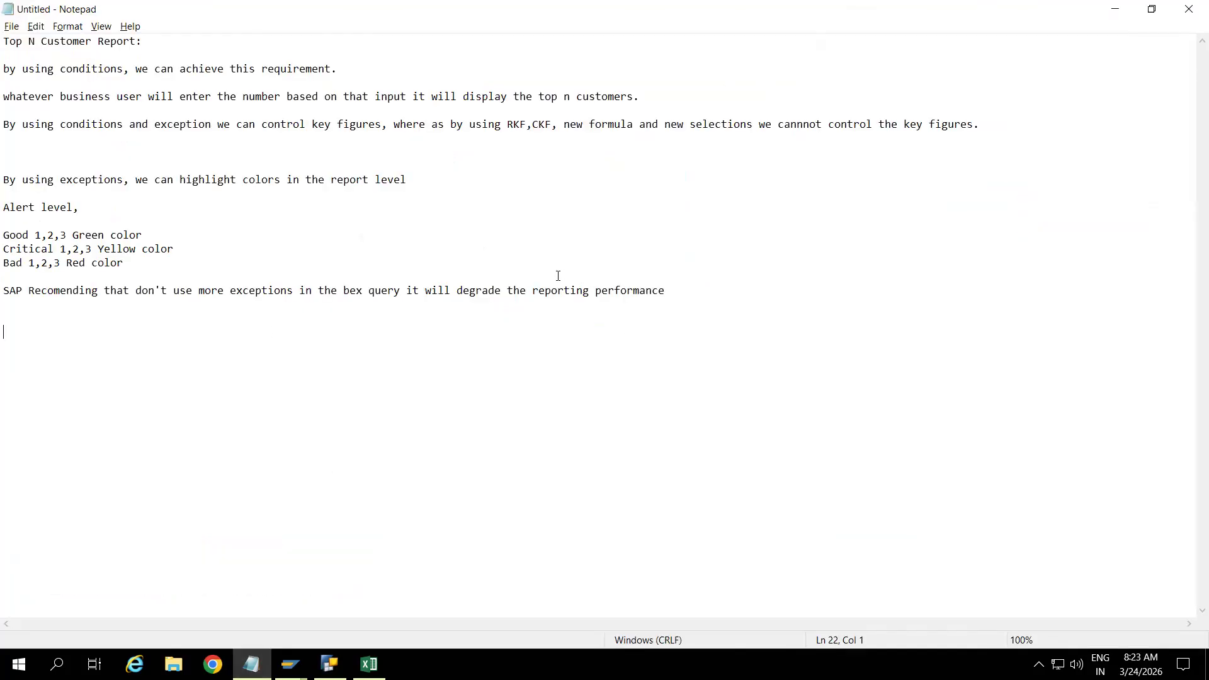
pyautogui.write('New selection is local and it is a virtual')
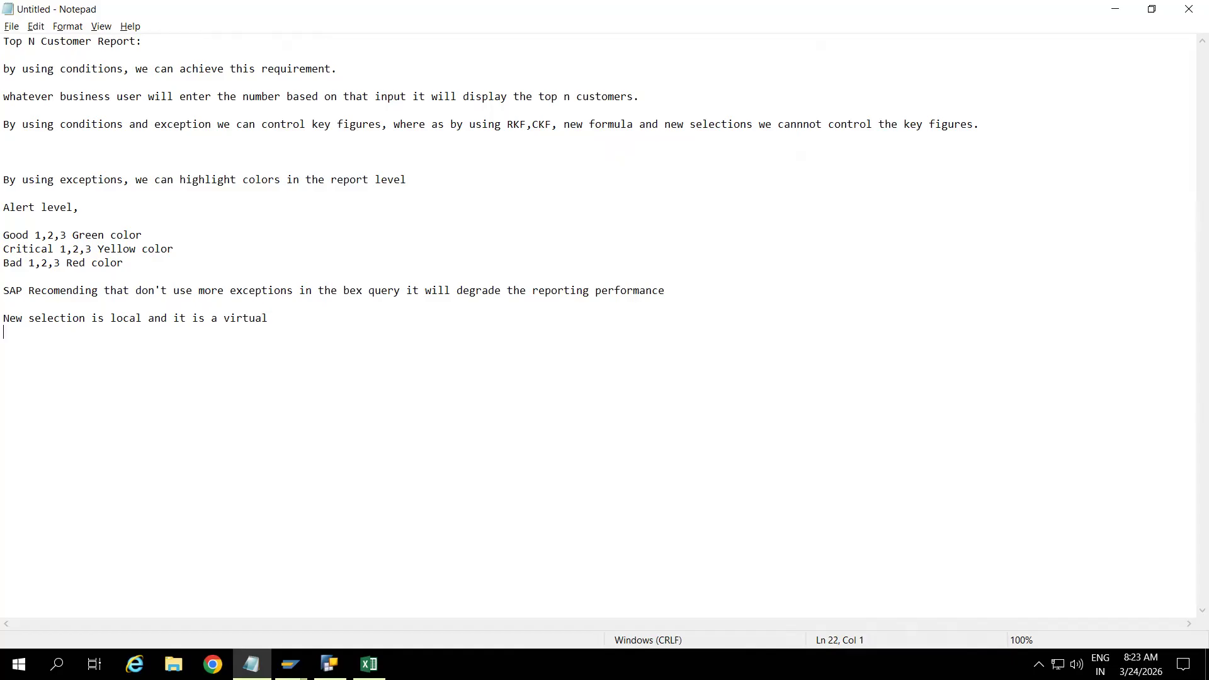
pyautogui.press('BackSpace')
pyautogui.write('keyf')
pyautogui.write('igure')
pyautogui.write('it is ')
pyautogui.write('not ')
pyautogui.write('a global')
pyautogui.write(', ')
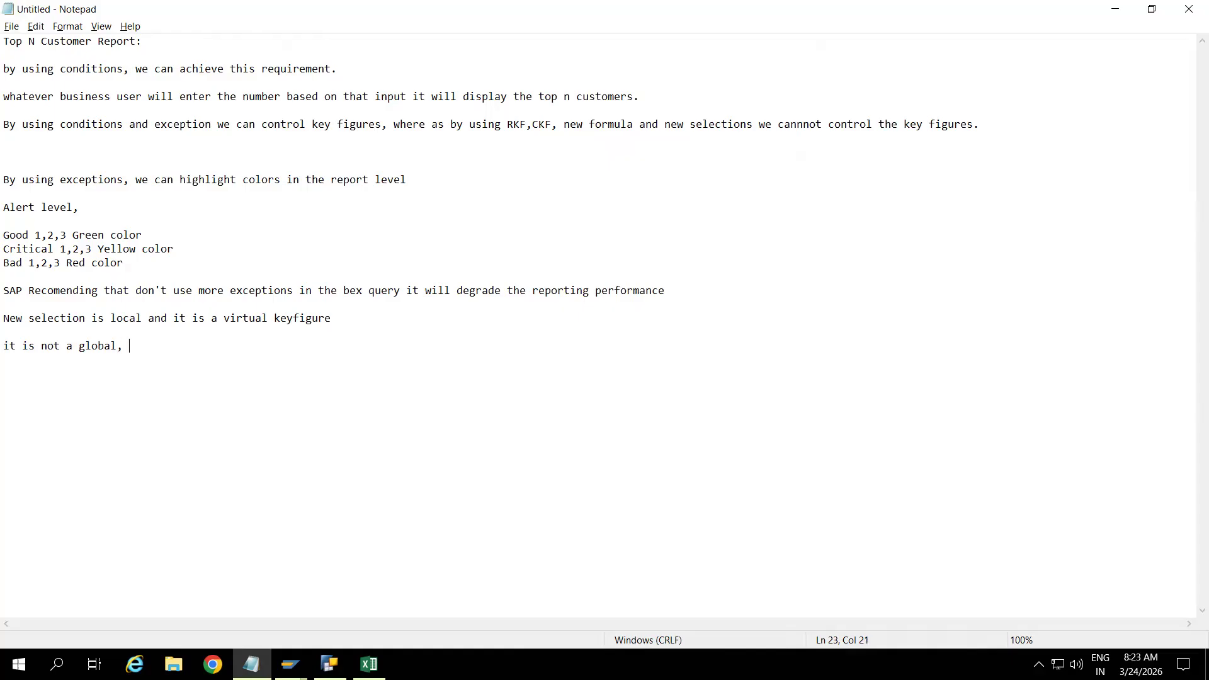
# Add the notes "RKF is global and it is virtual" and "By using RKF, we can restrict the key figure"
pyautogui.write('RKF is global and it is virtual')
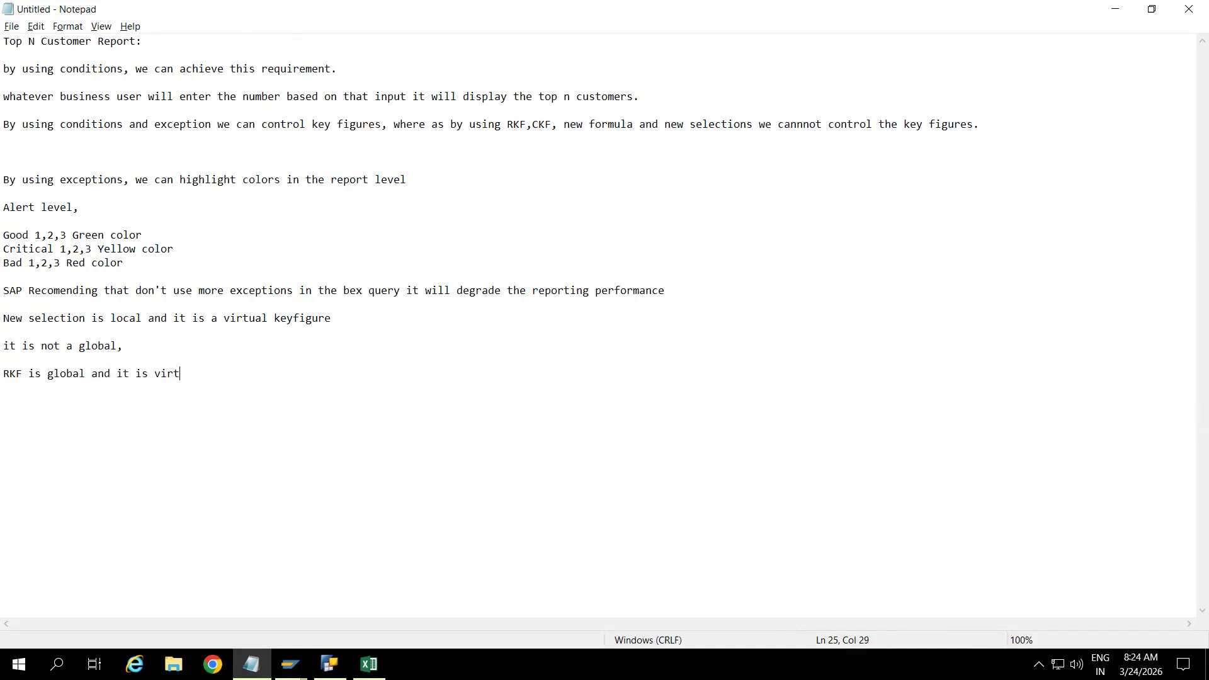
pyautogui.press('Return')
pyautogui.write('By using RKF, we can restrict th')
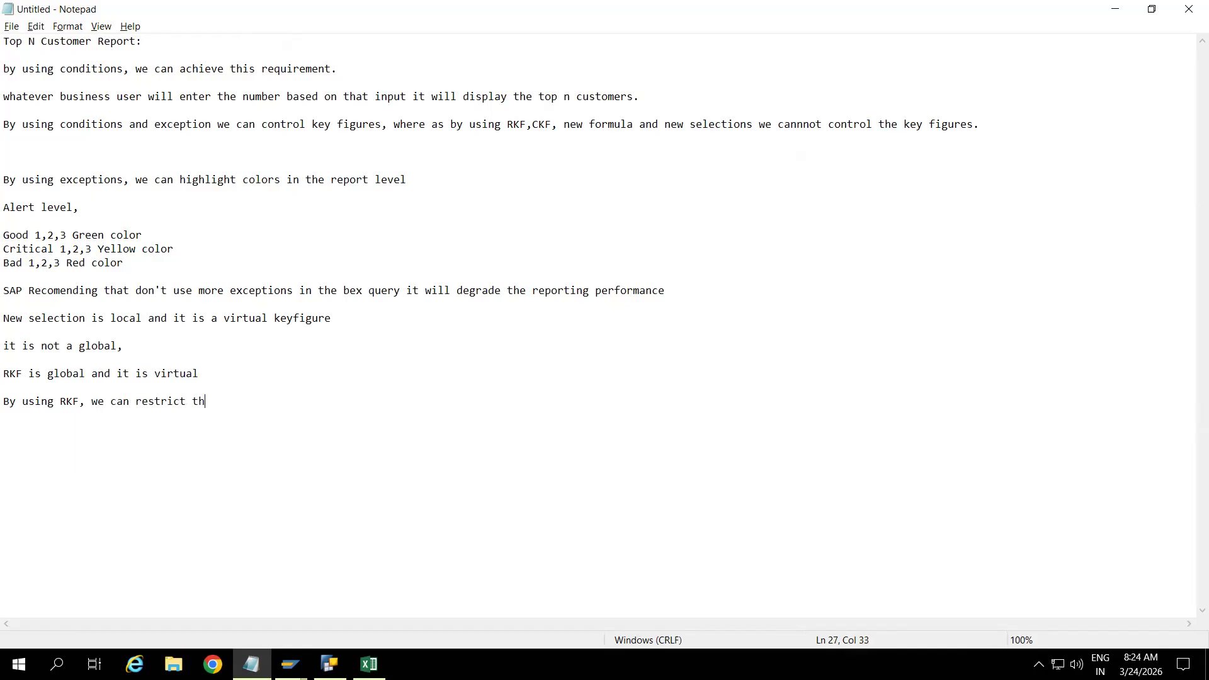
pyautogui.write('e key figure')
# Check the Amount key figure in the selection's details and extend the Notepad RKF note with "based on the characteristic values"
pyautogui.hotkey('alt', 'Tab')
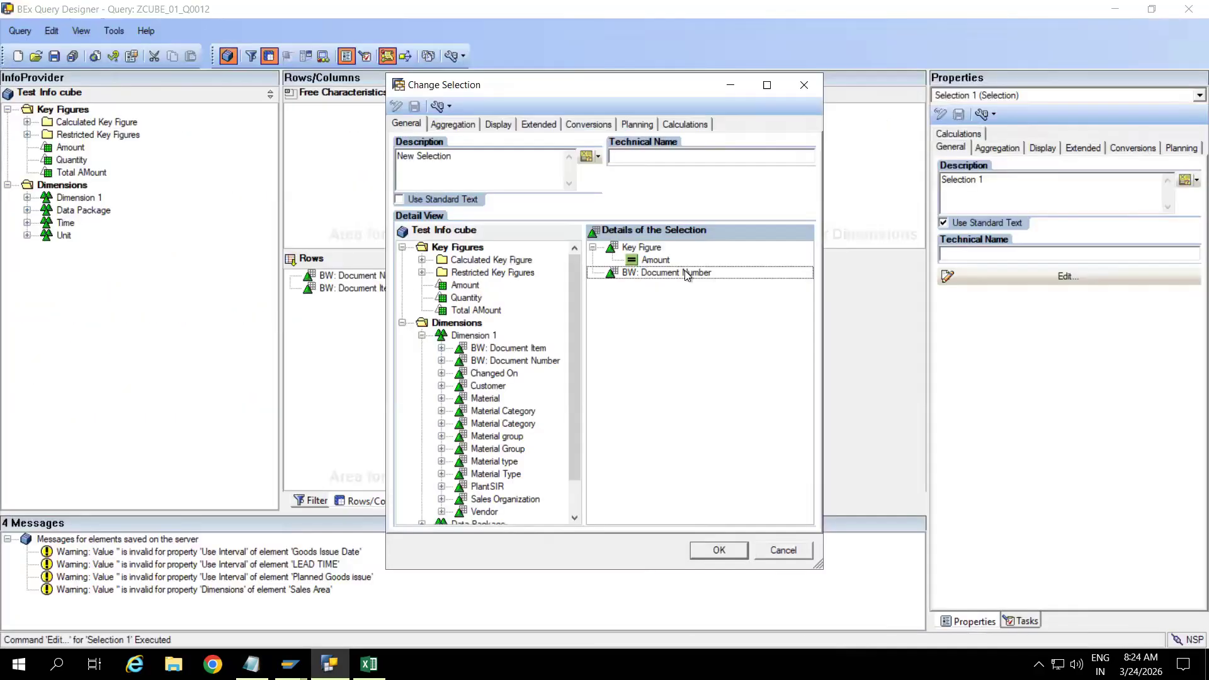
pyautogui.click(653, 254)
pyautogui.click(656, 260)
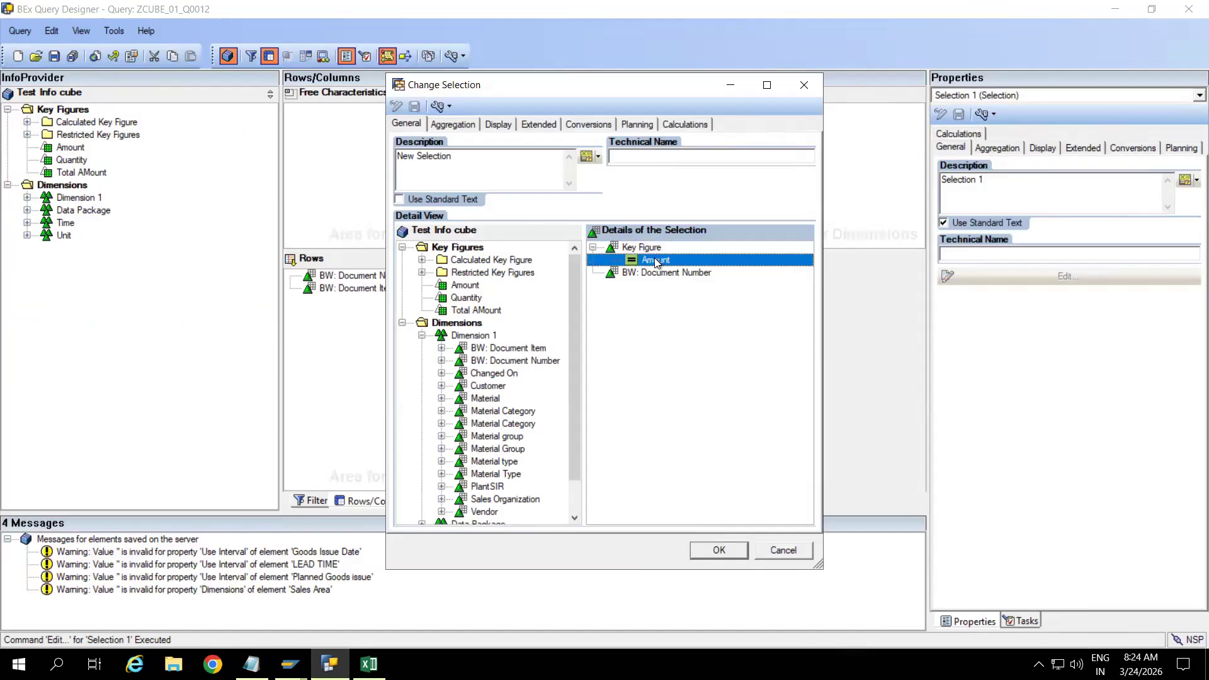
pyautogui.hotkey('alt', 'Tab')
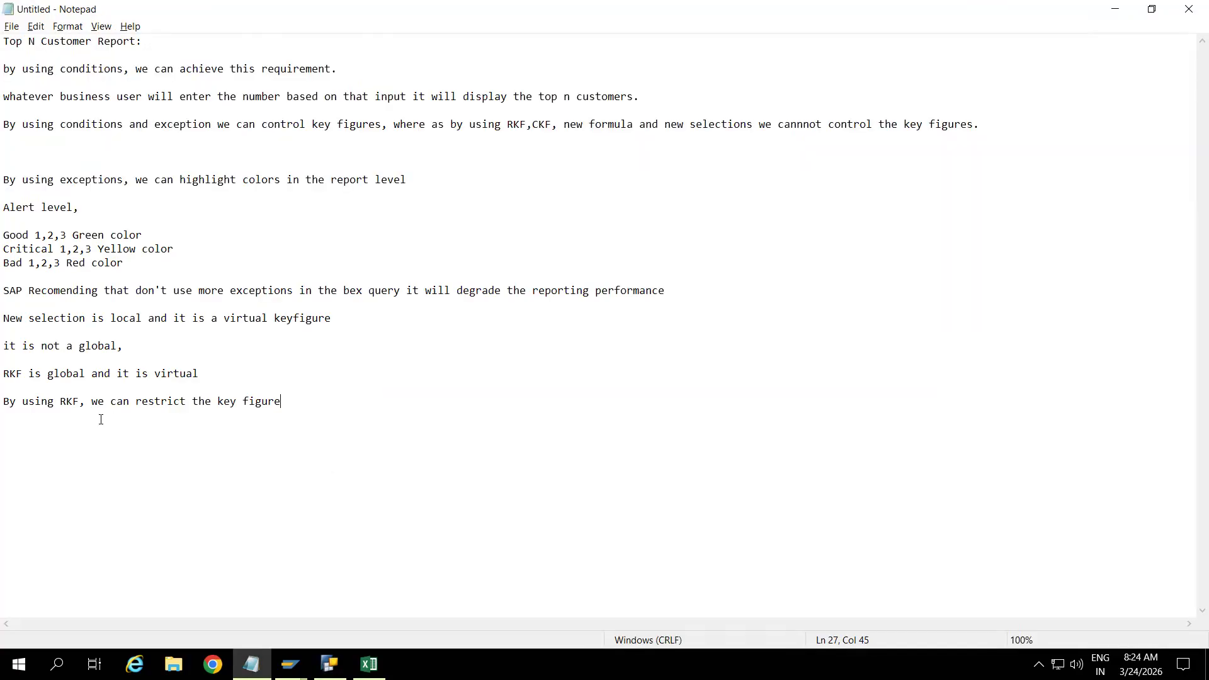
pyautogui.write('based on the character')
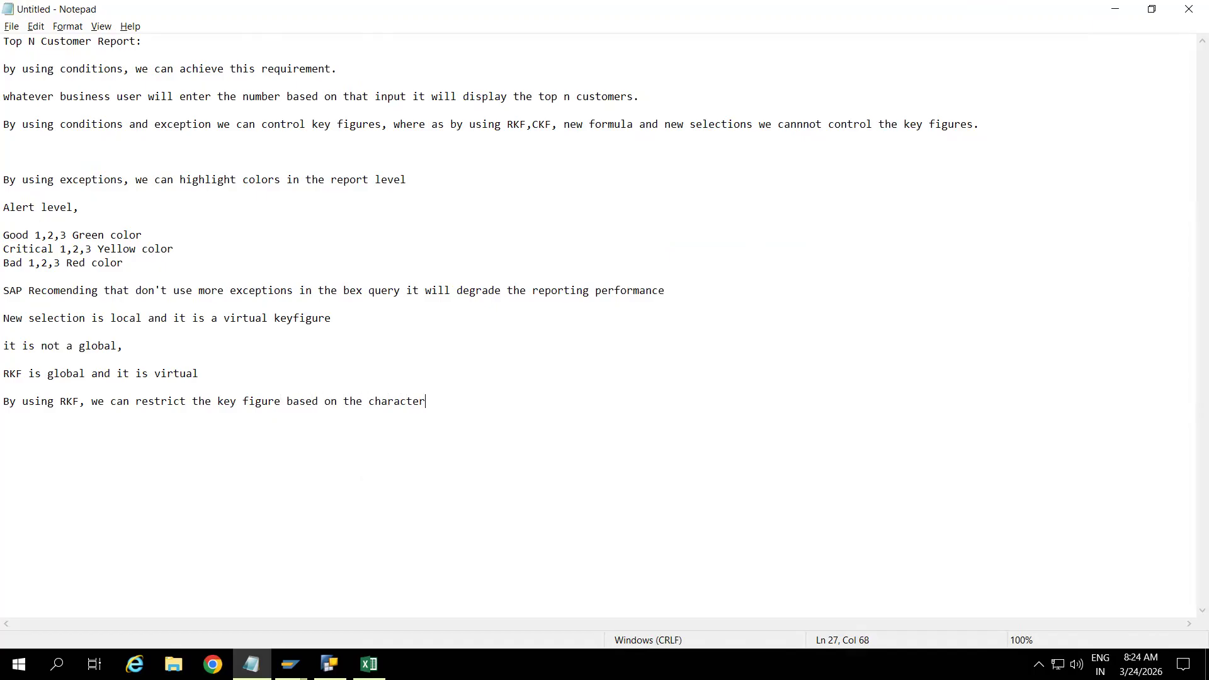
pyautogui.write('istic values')
# Switch back to BEx Query Designer and restrict BW: Document Number in the selection to the single values SO1 and SO10
pyautogui.hotkey('alt', 'Tab')
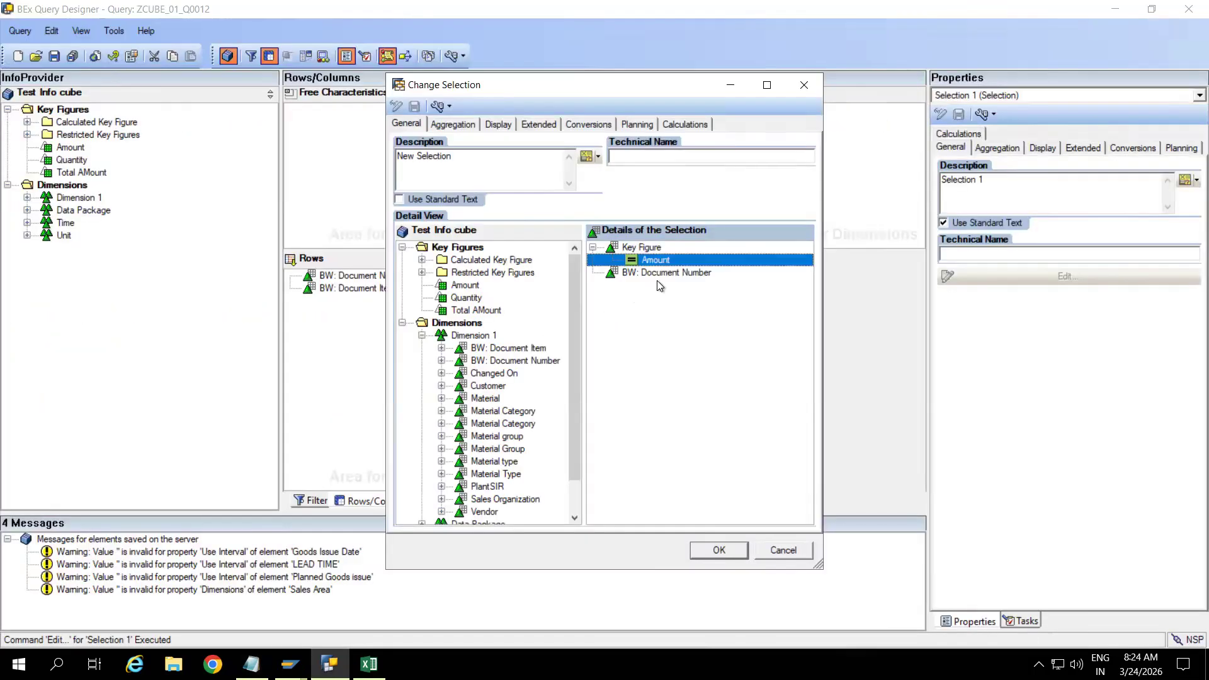
pyautogui.click(678, 274)
pyautogui.rightClick(677, 274)
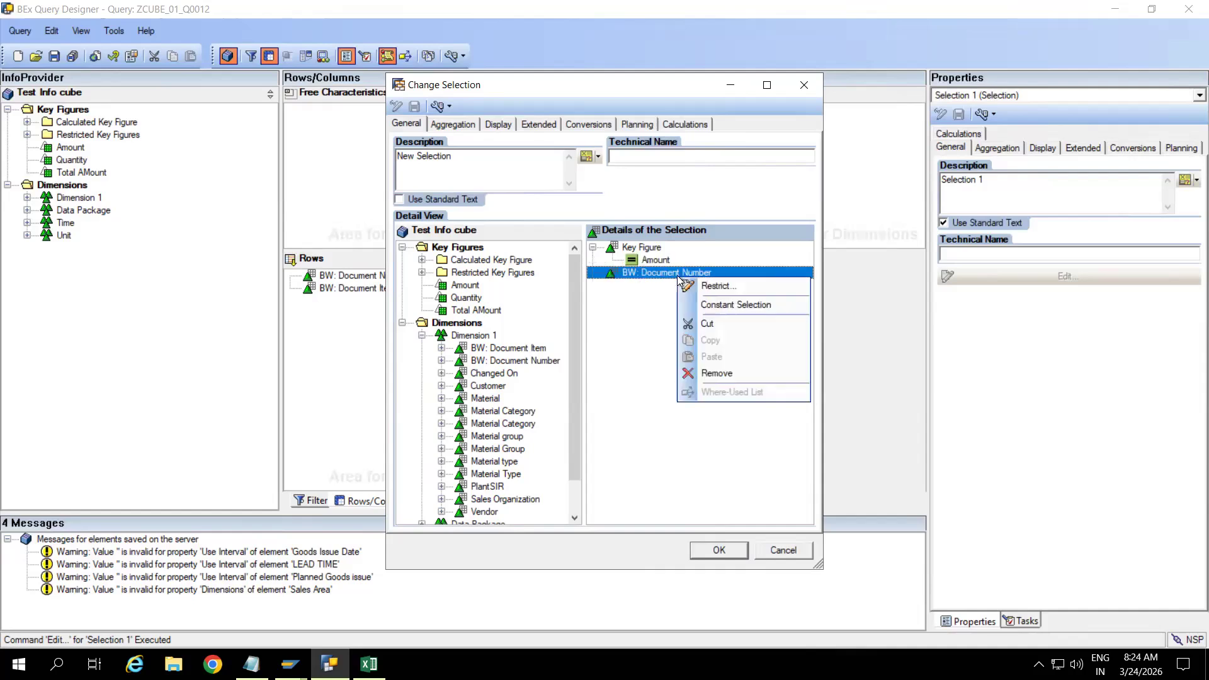
pyautogui.click(714, 286)
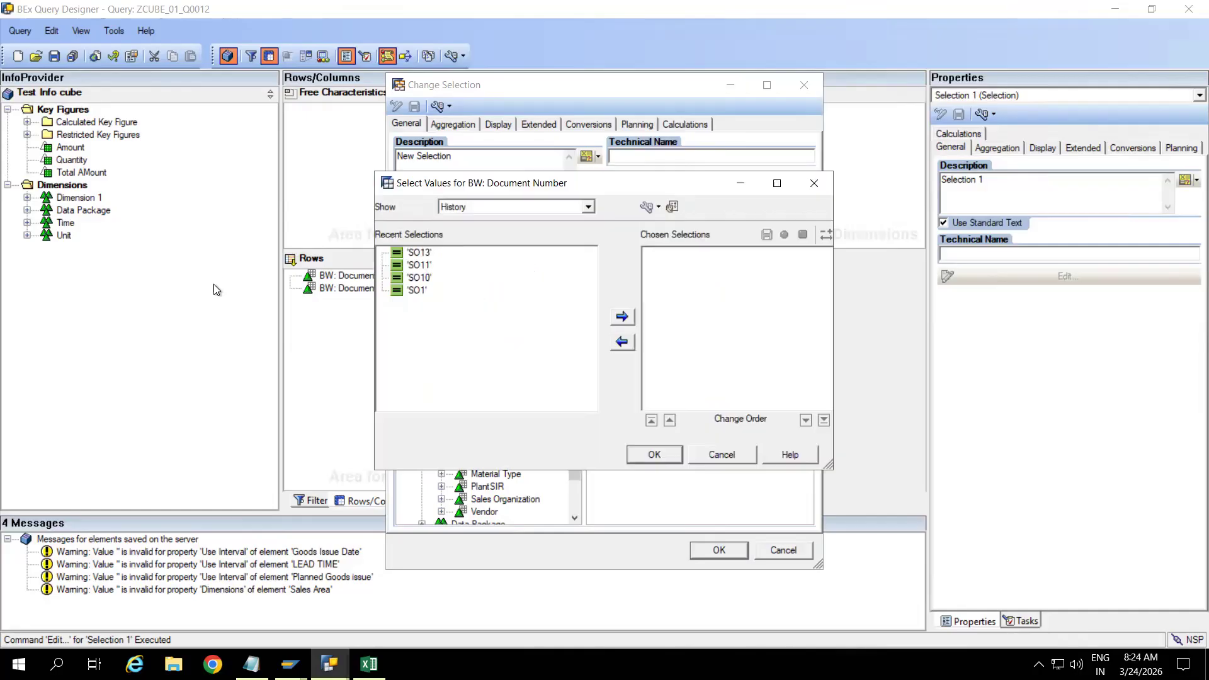
pyautogui.click(486, 206)
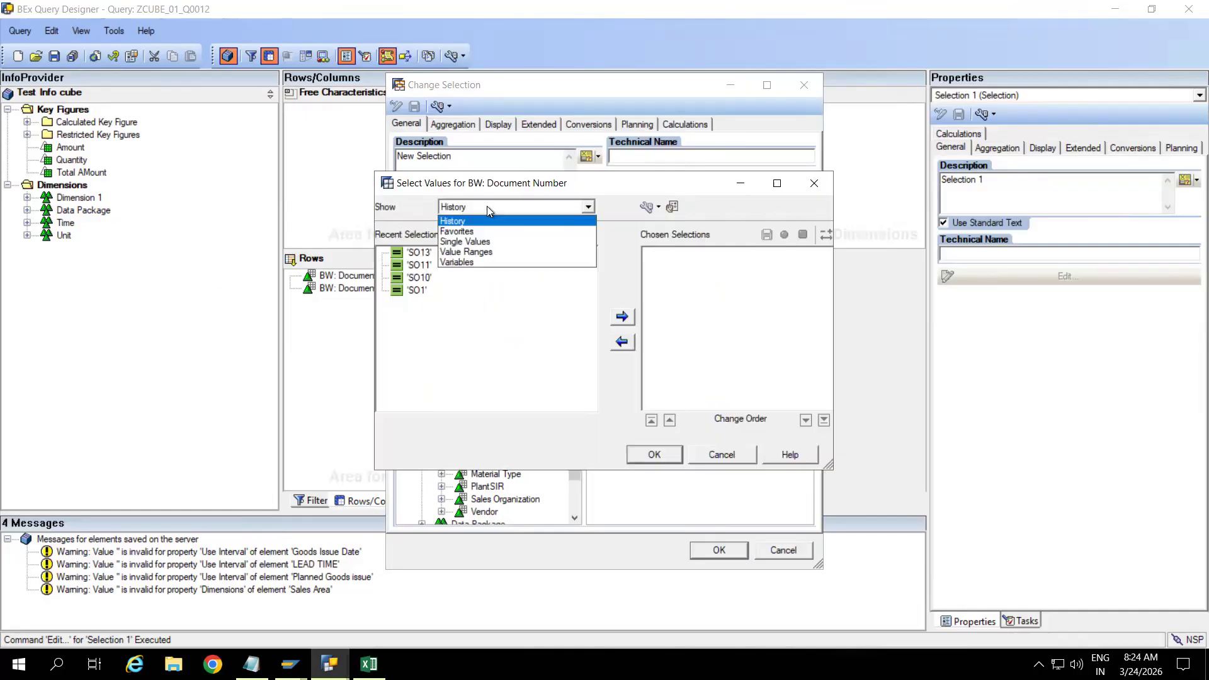
pyautogui.click(478, 244)
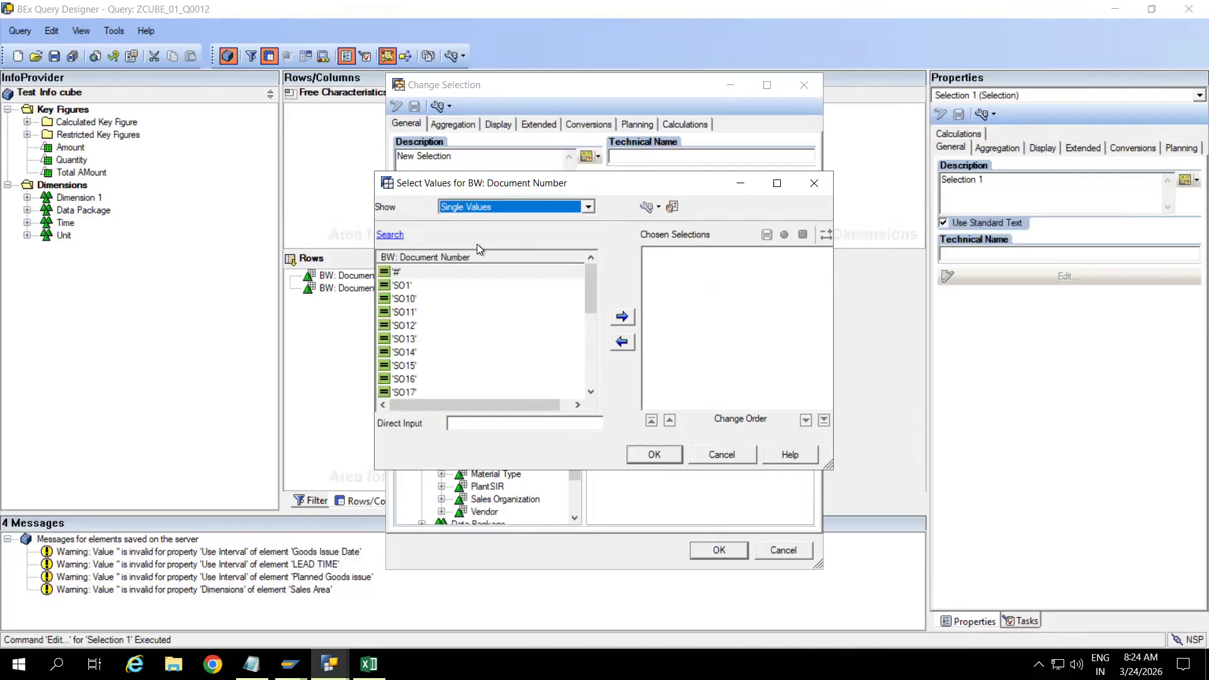
pyautogui.doubleClick(403, 285)
pyautogui.doubleClick(405, 299)
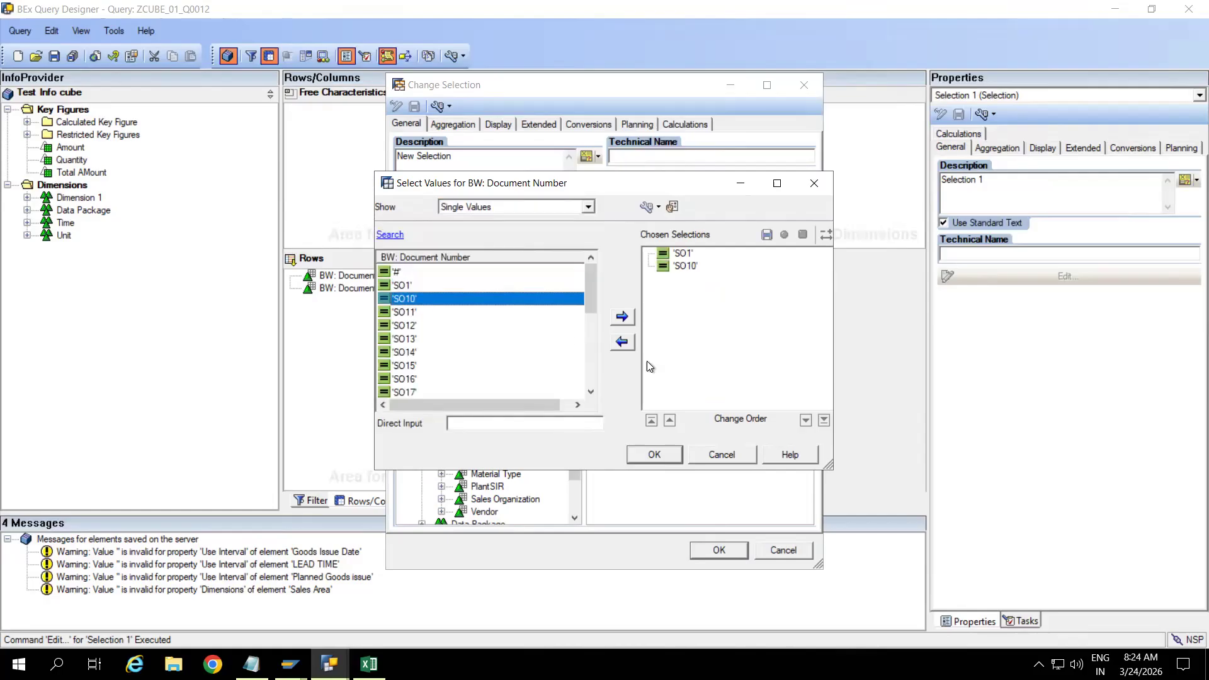
pyautogui.click(675, 454)
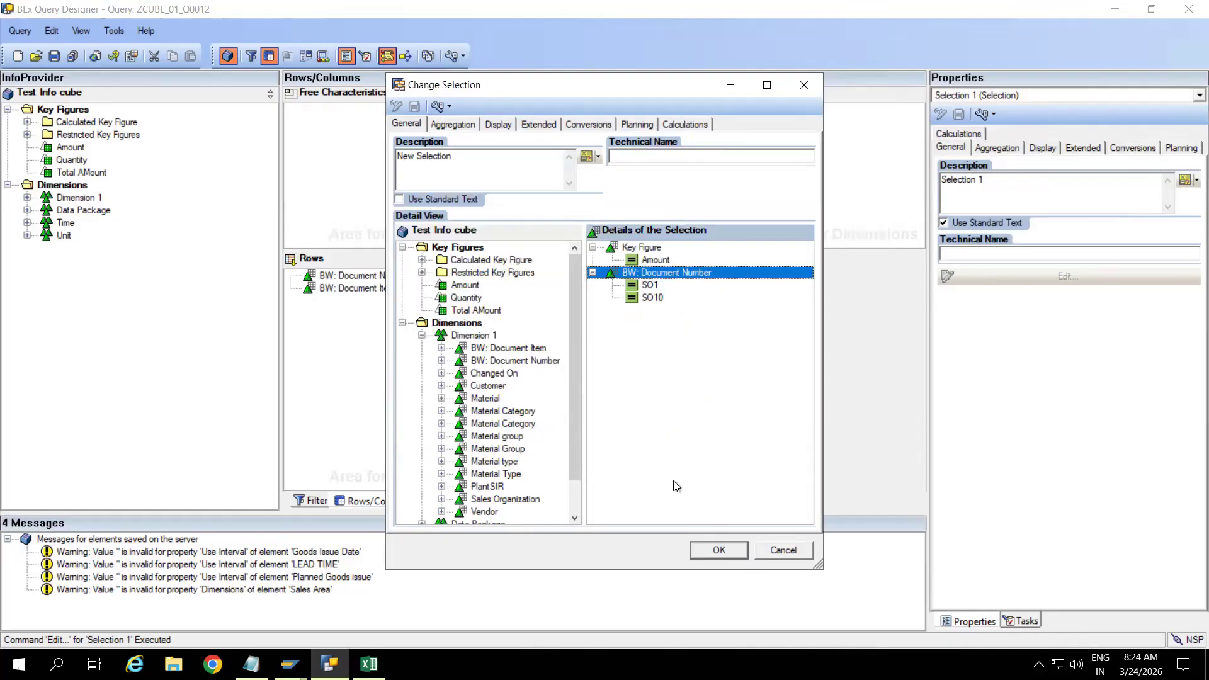
# In Notepad, add the note "New selection and RKF both are same but rkf is global and new slection is local"
pyautogui.hotkey('alt', 'Tab')
pyautogui.press('Return')
pyautogui.press('Return')
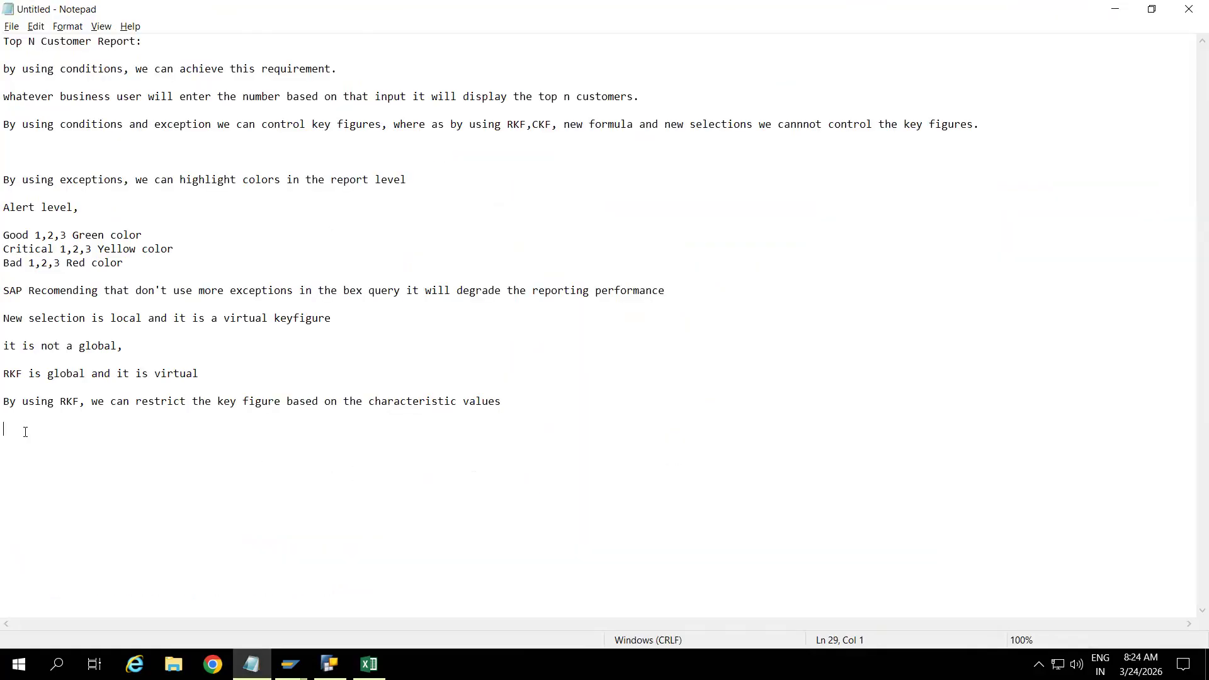
pyautogui.write('New se')
pyautogui.press('BackSpace')
pyautogui.write('election and RKF both are same but rkf ')
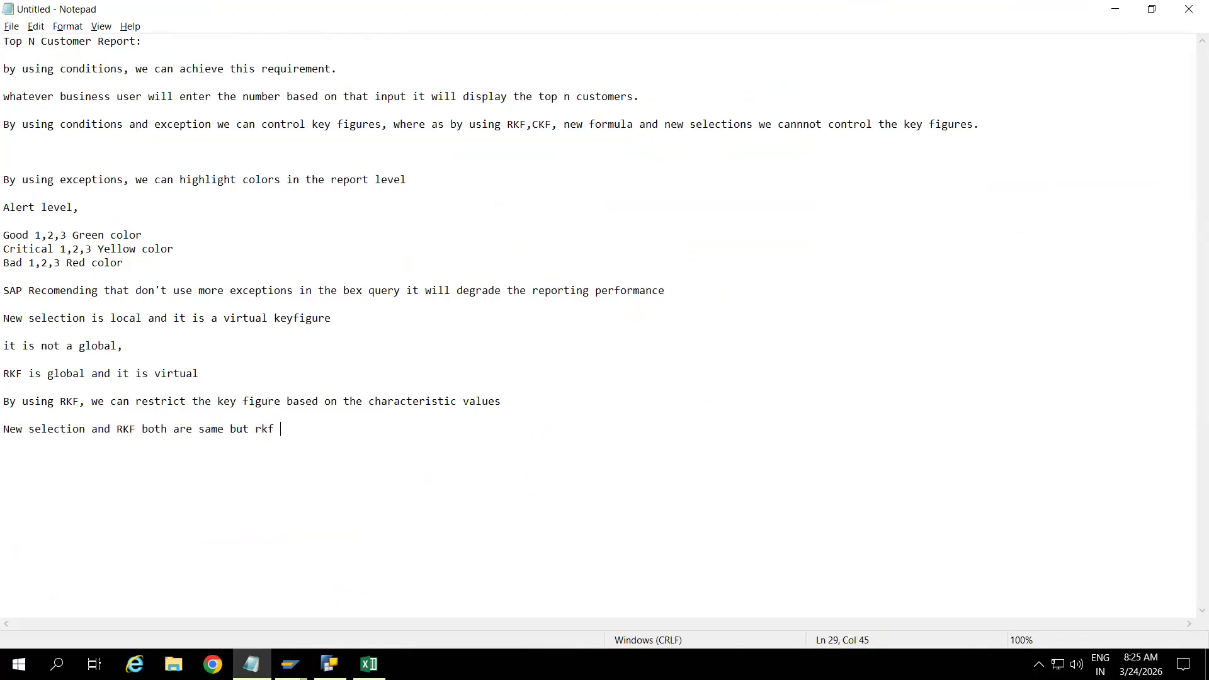
pyautogui.write('is global and new slection is local')
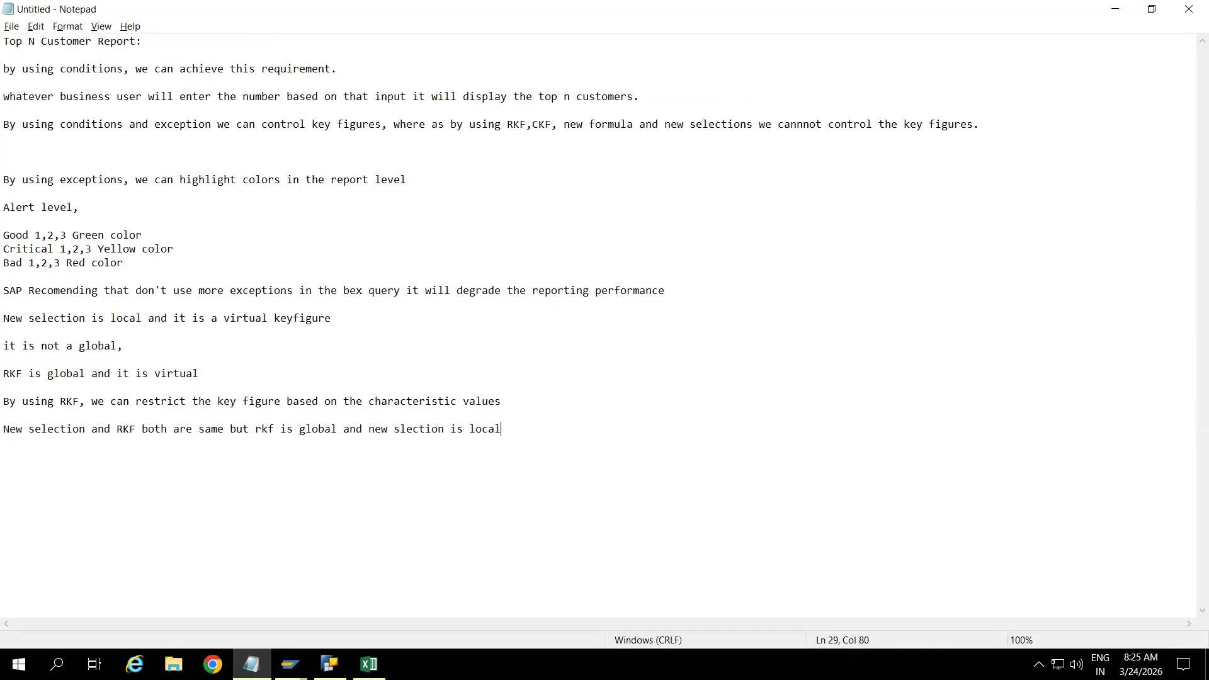
pyautogui.press('Return')
# Return to BEx Query Designer, accept the changed selection and save the query
pyautogui.hotkey('alt', 'Tab')
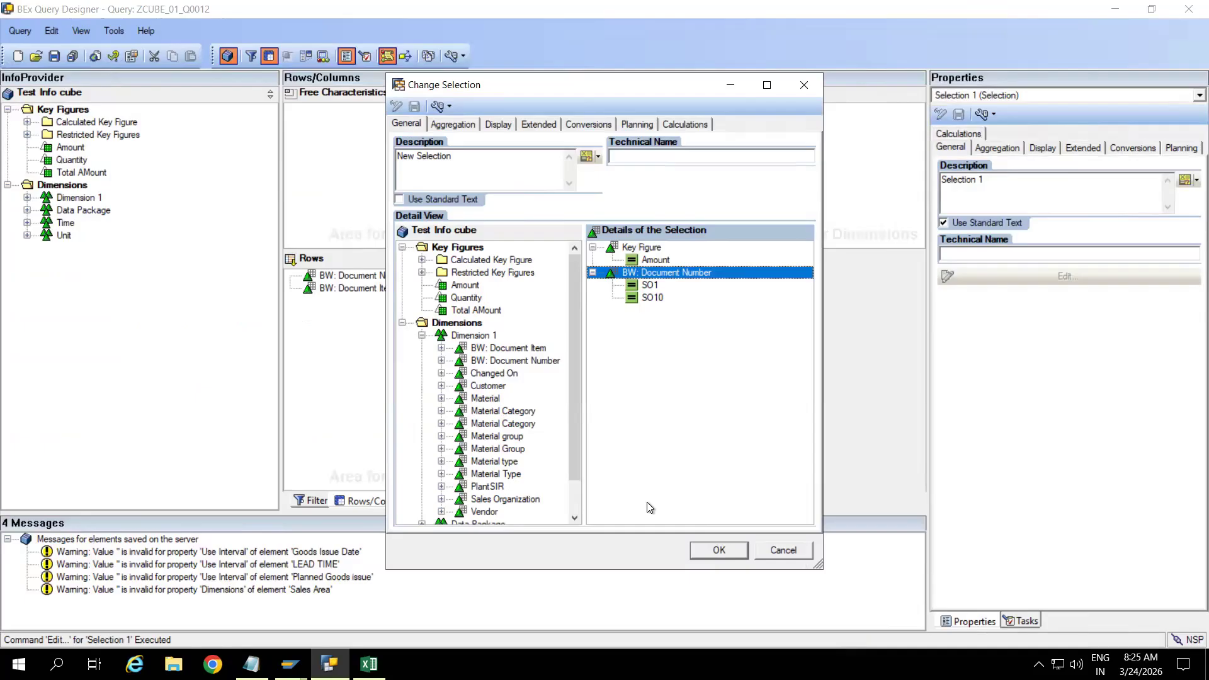
pyautogui.click(700, 553)
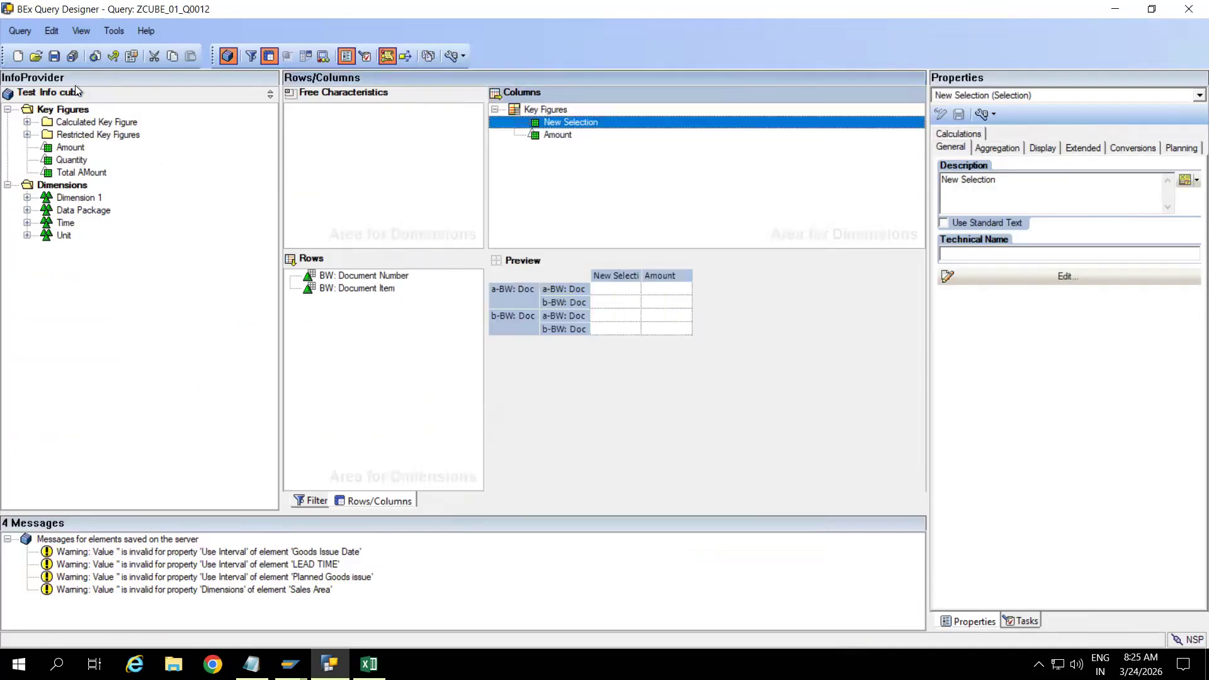
pyautogui.click(54, 56)
pyautogui.click(453, 143)
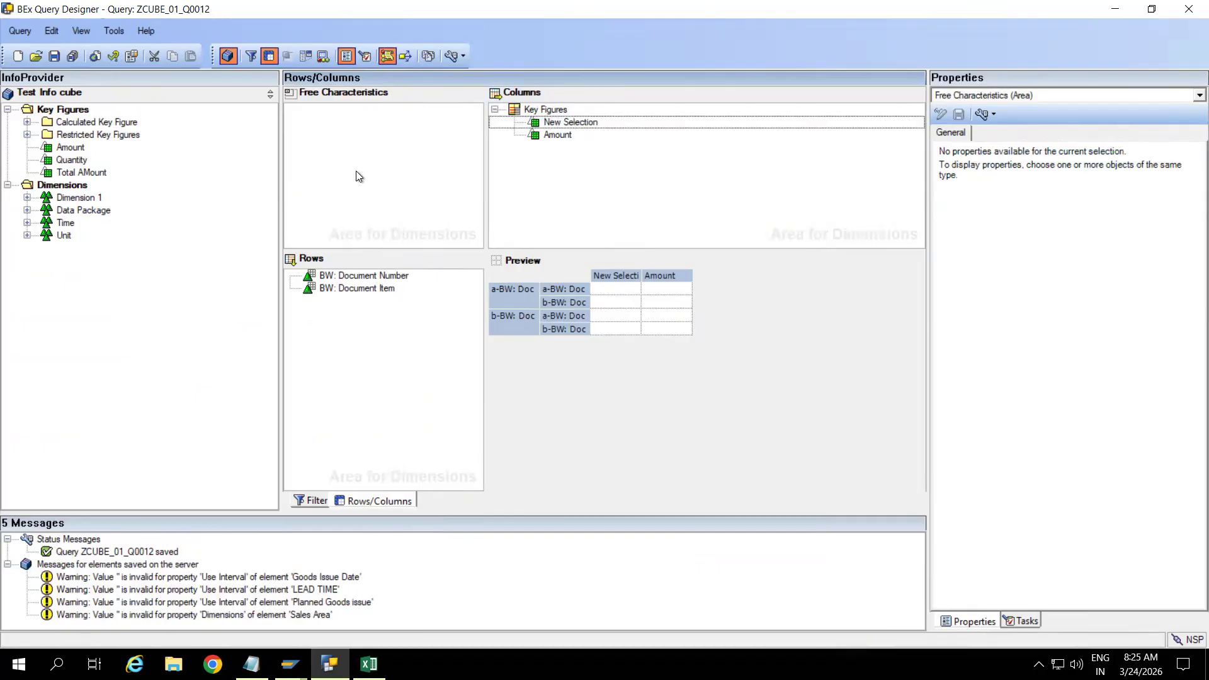
# Copy the technical name from the query properties and execute ZCUBE_01_Q0012 again in the SAP Query Monitor
pyautogui.click(131, 56)
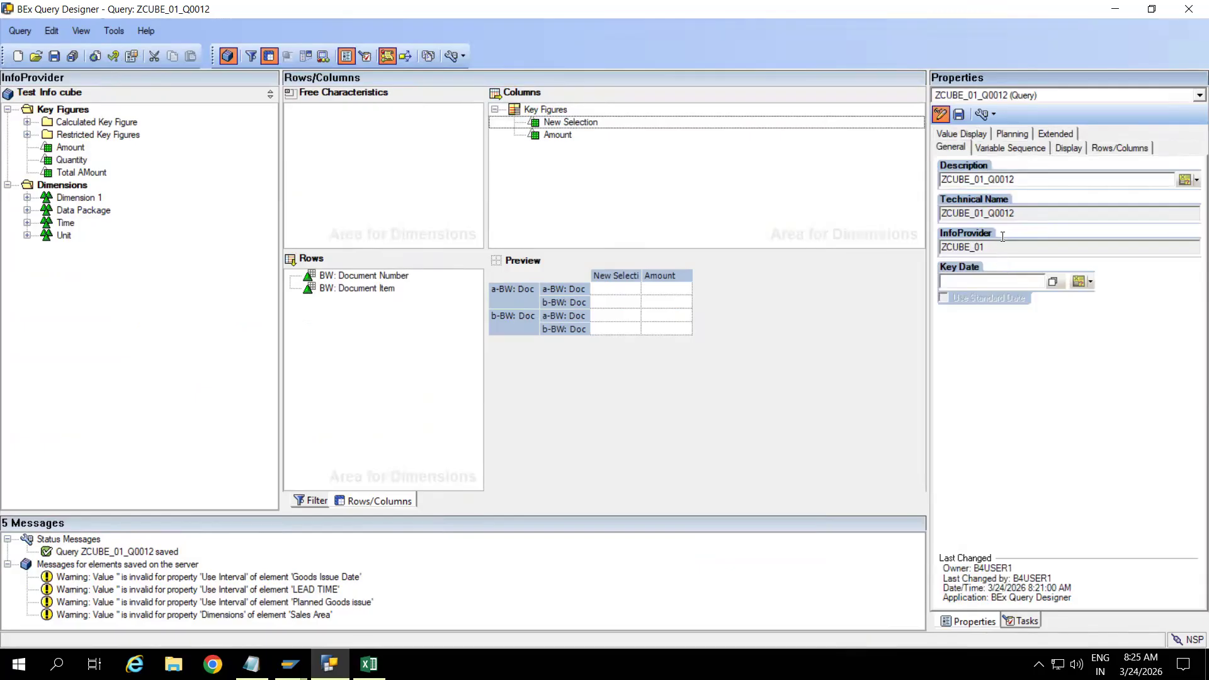
pyautogui.moveTo(1027, 214); pyautogui.dragTo(918, 217)
pyautogui.click(289, 664)
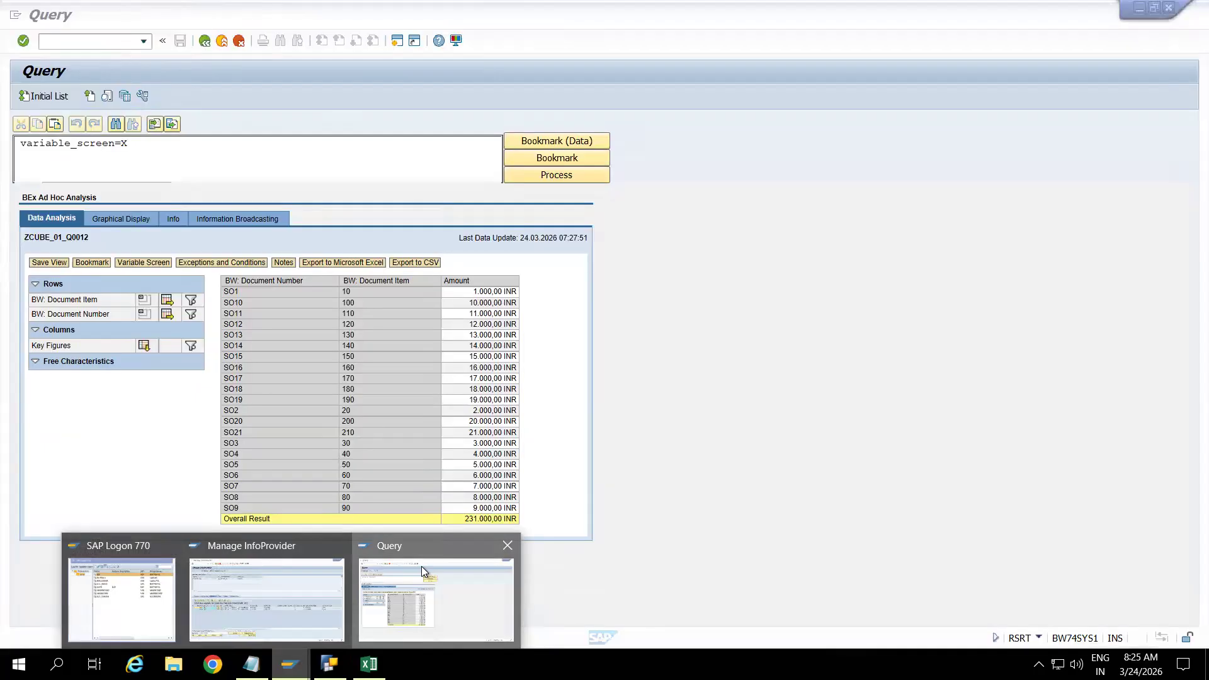
pyautogui.click(421, 566)
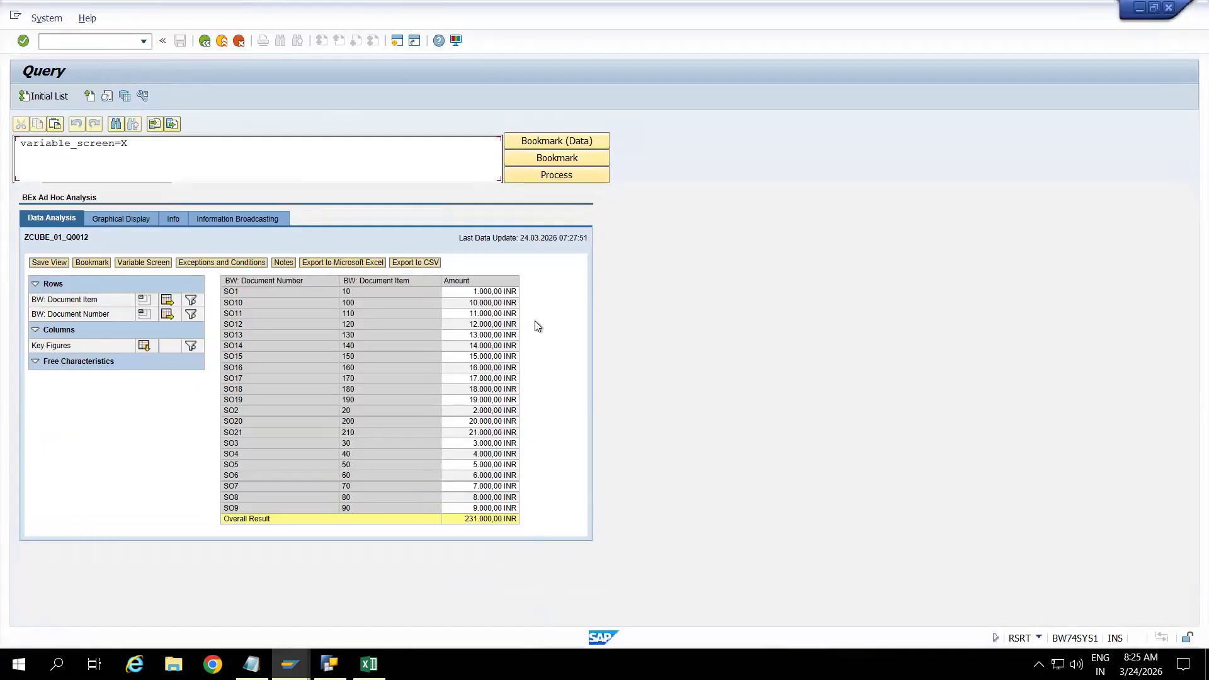
pyautogui.click(204, 41)
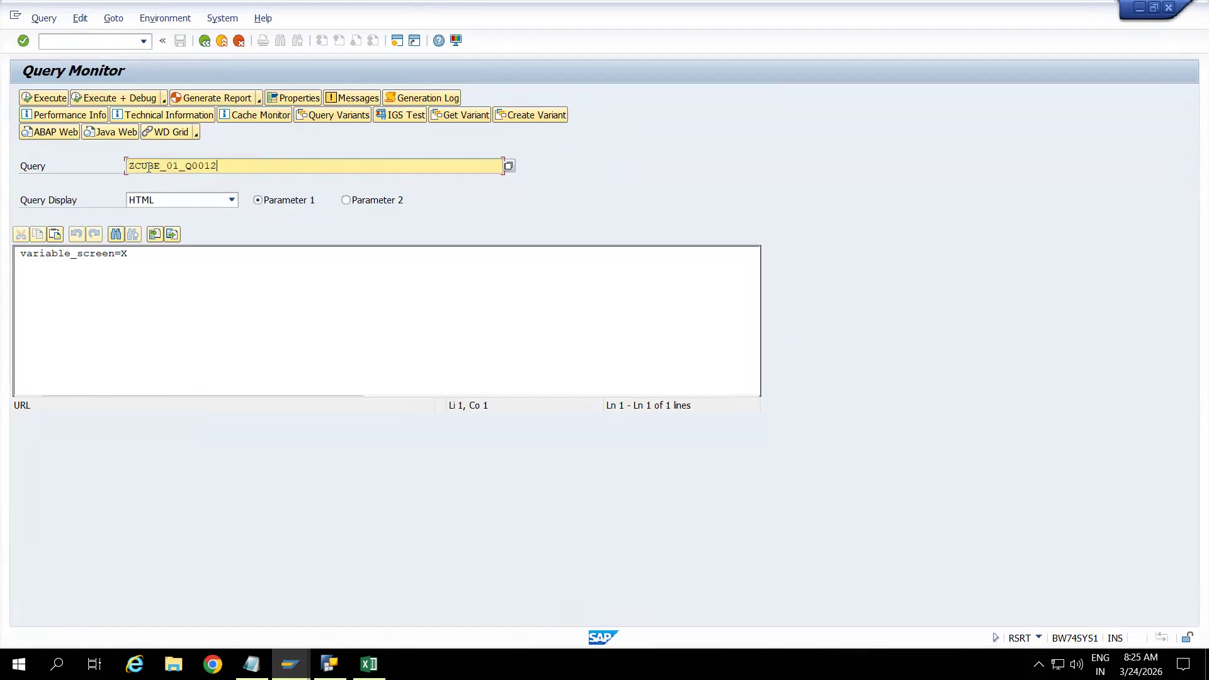
pyautogui.click(61, 99)
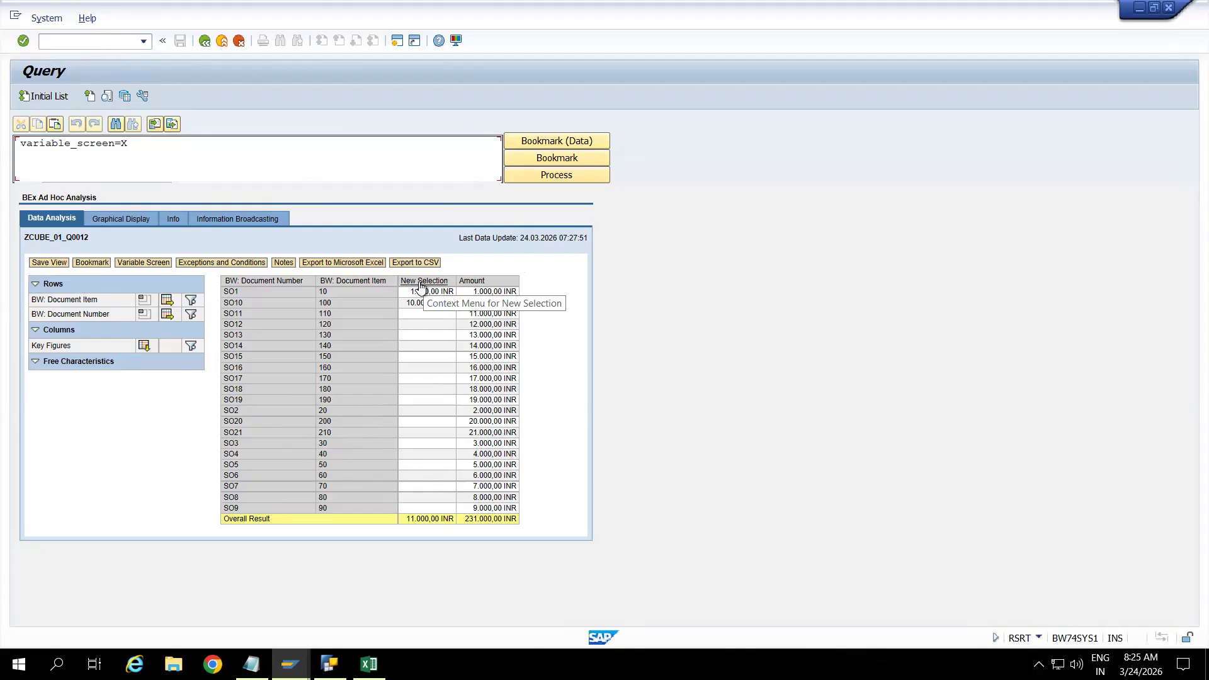
# In BEx Query Designer, change the New Selection column's description to "RKF" and save the query
pyautogui.click(325, 659)
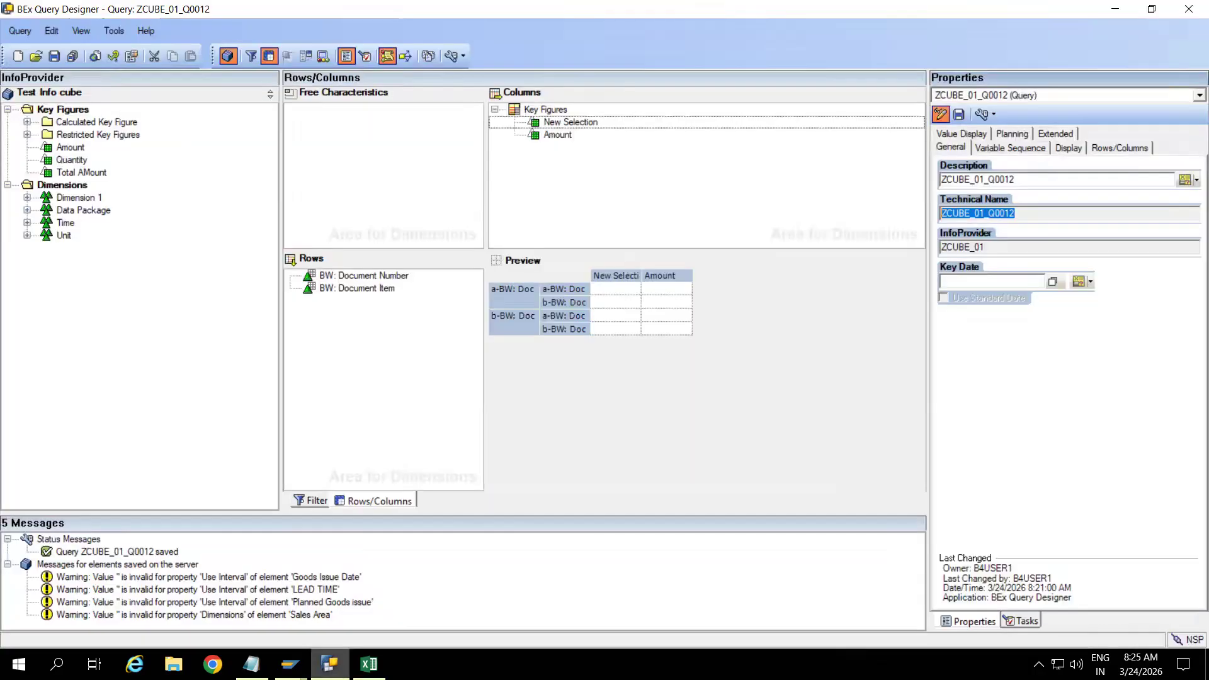
pyautogui.click(577, 123)
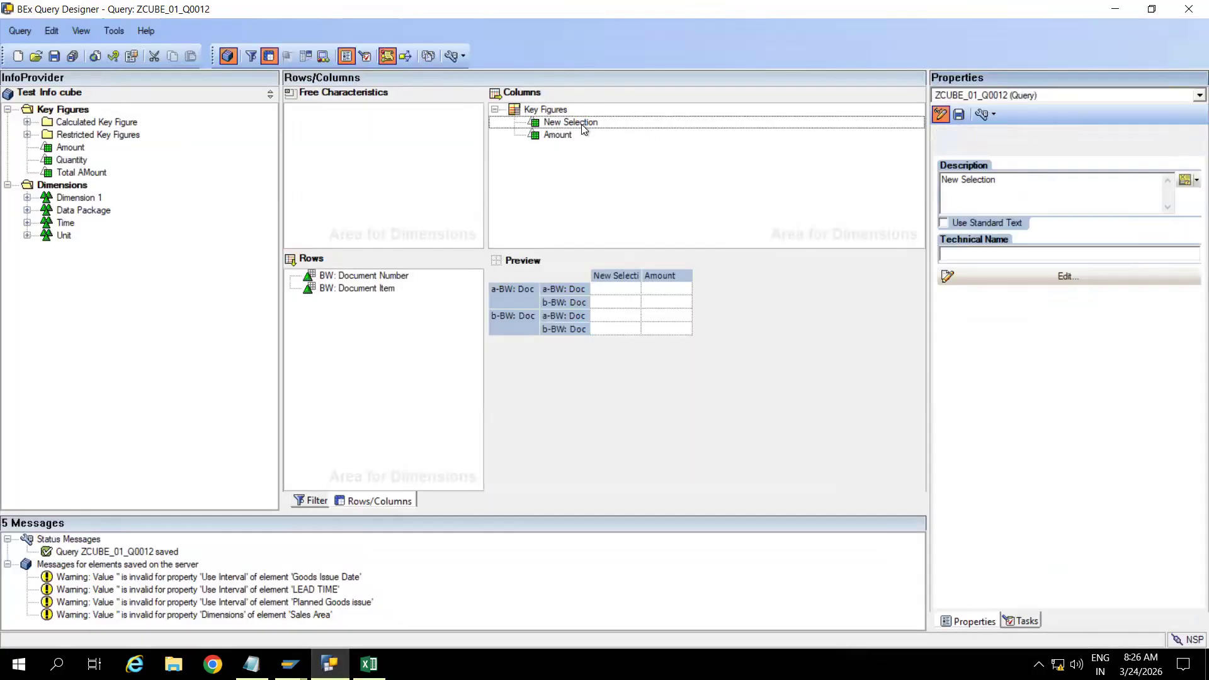
pyautogui.click(1012, 182)
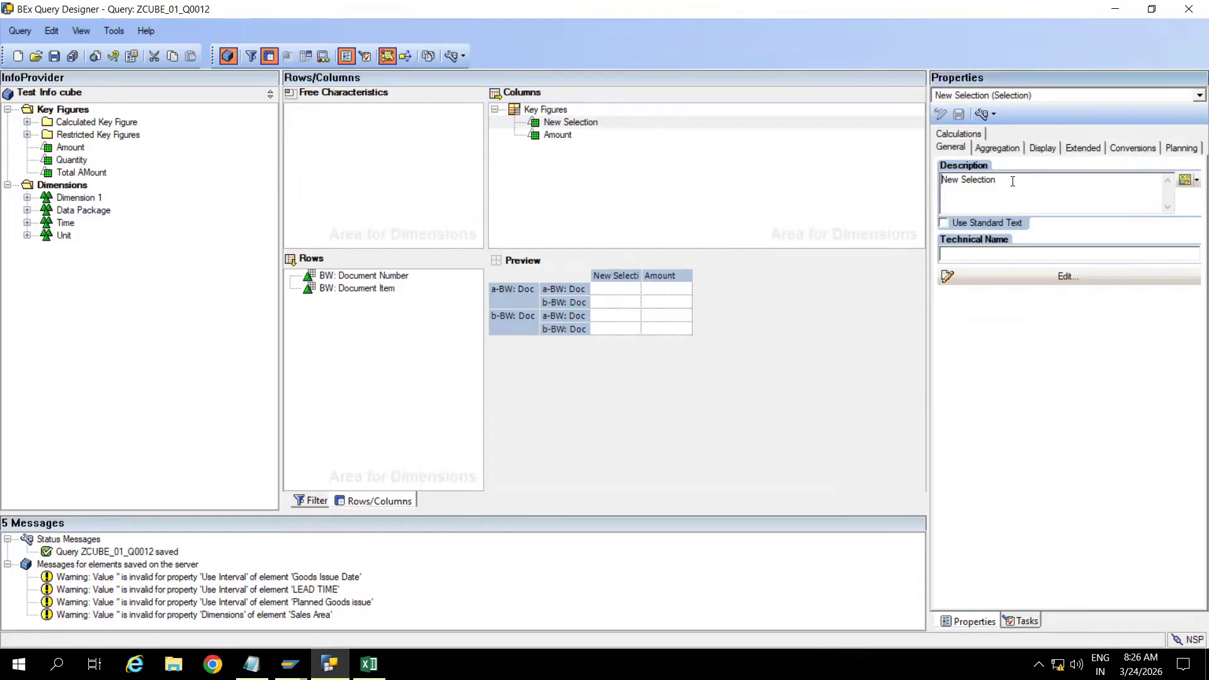
pyautogui.press('BackSpace')
pyautogui.press('BackSpace')
pyautogui.press('BackSpace')
pyautogui.press('BackSpace')
pyautogui.press('BackSpace')
pyautogui.press('BackSpace')
pyautogui.press('BackSpace')
pyautogui.press('BackSpace')
pyautogui.press('BackSpace')
pyautogui.press('BackSpace')
pyautogui.press('BackSpace')
pyautogui.press('BackSpace')
pyautogui.press('BackSpace')
pyautogui.write('RKF')
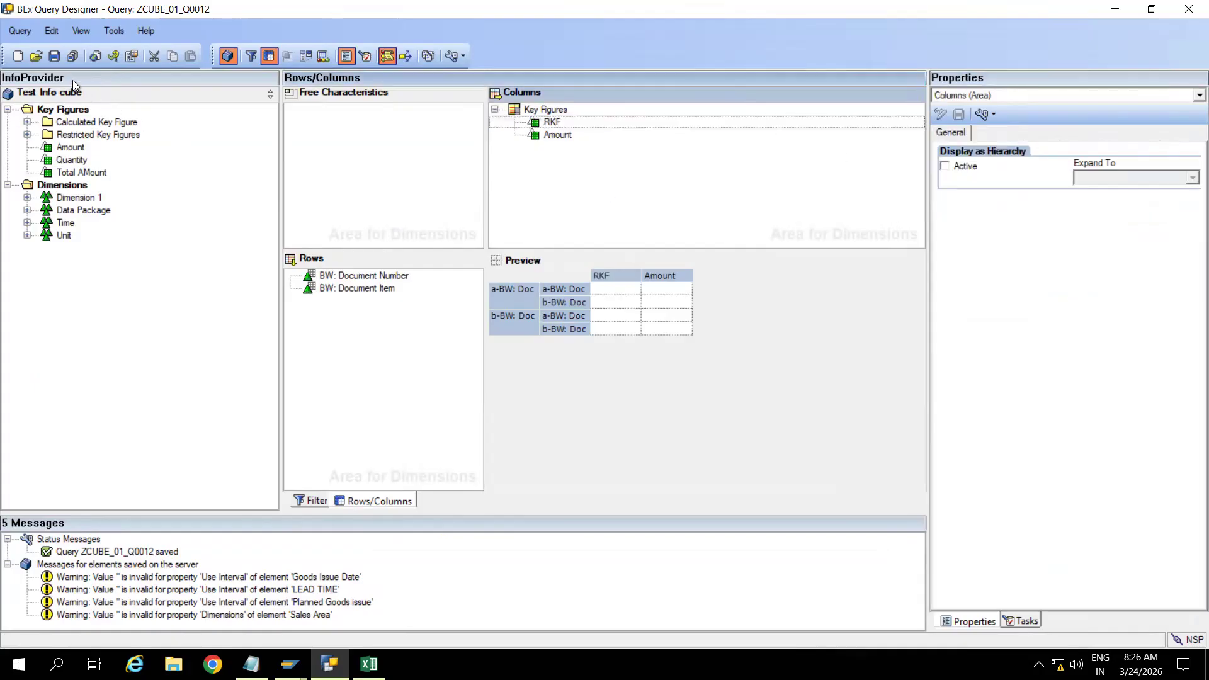
pyautogui.click(54, 56)
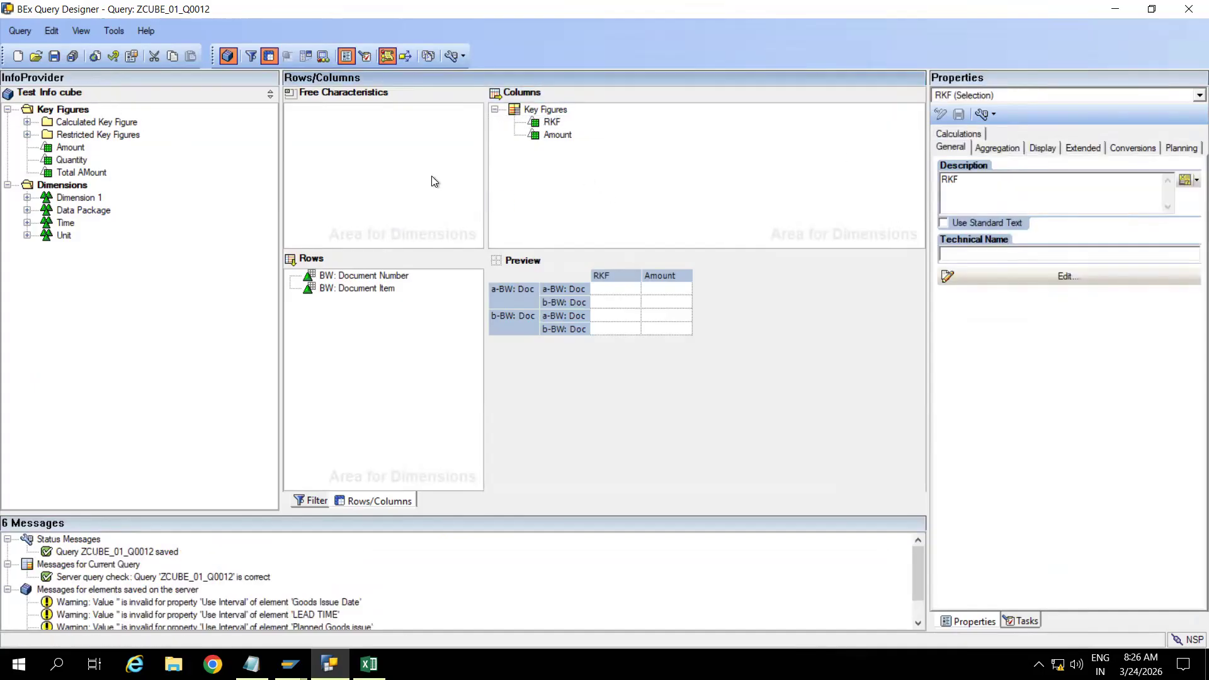
# Switch to SAP and rerun the query from the Query Monitor to view the report with the renamed column
pyautogui.hotkey('alt', 'Tab')
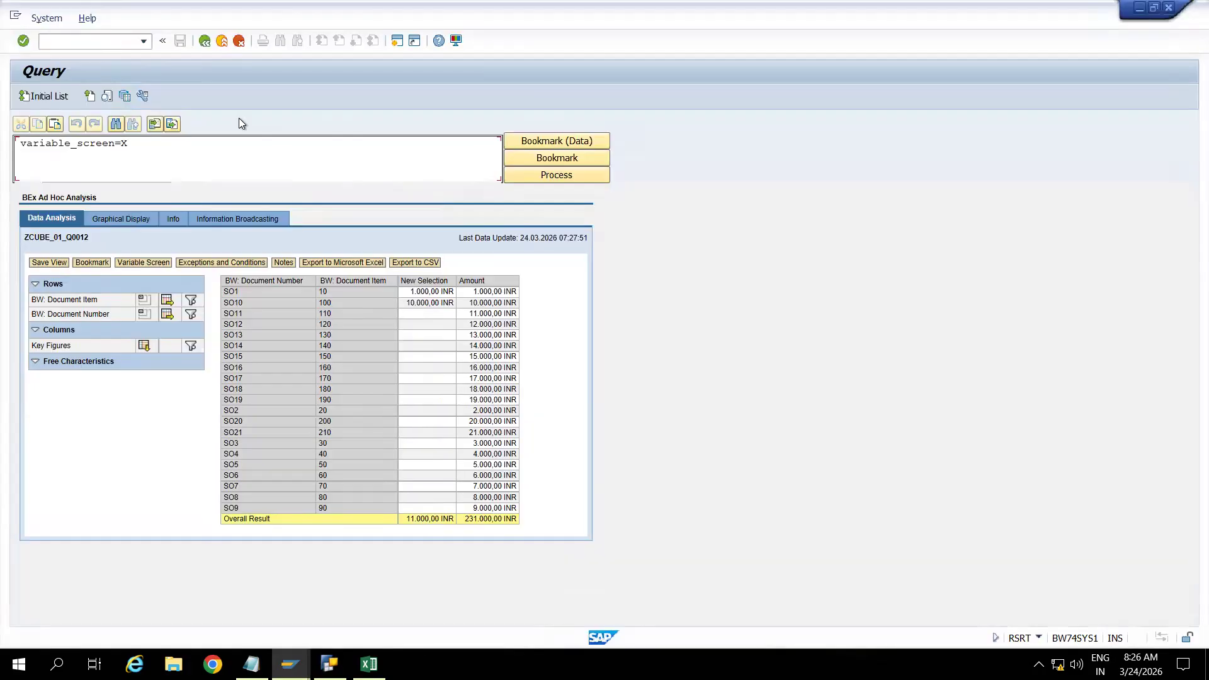
pyautogui.click(205, 41)
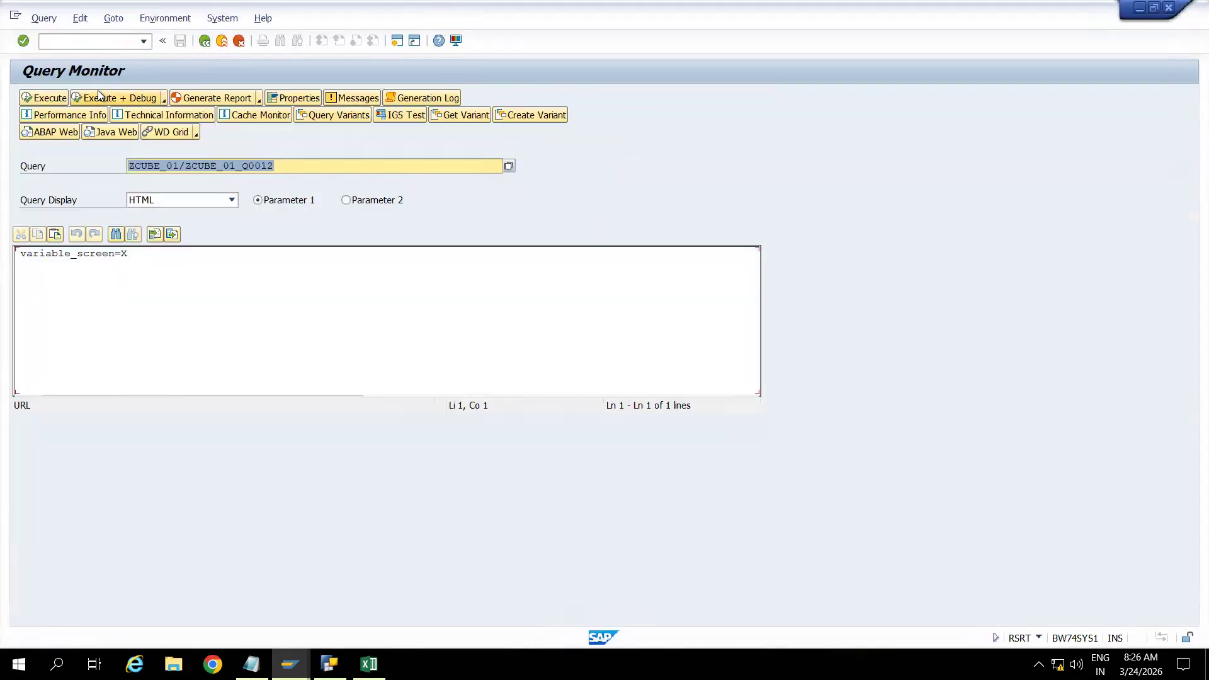
pyautogui.click(46, 96)
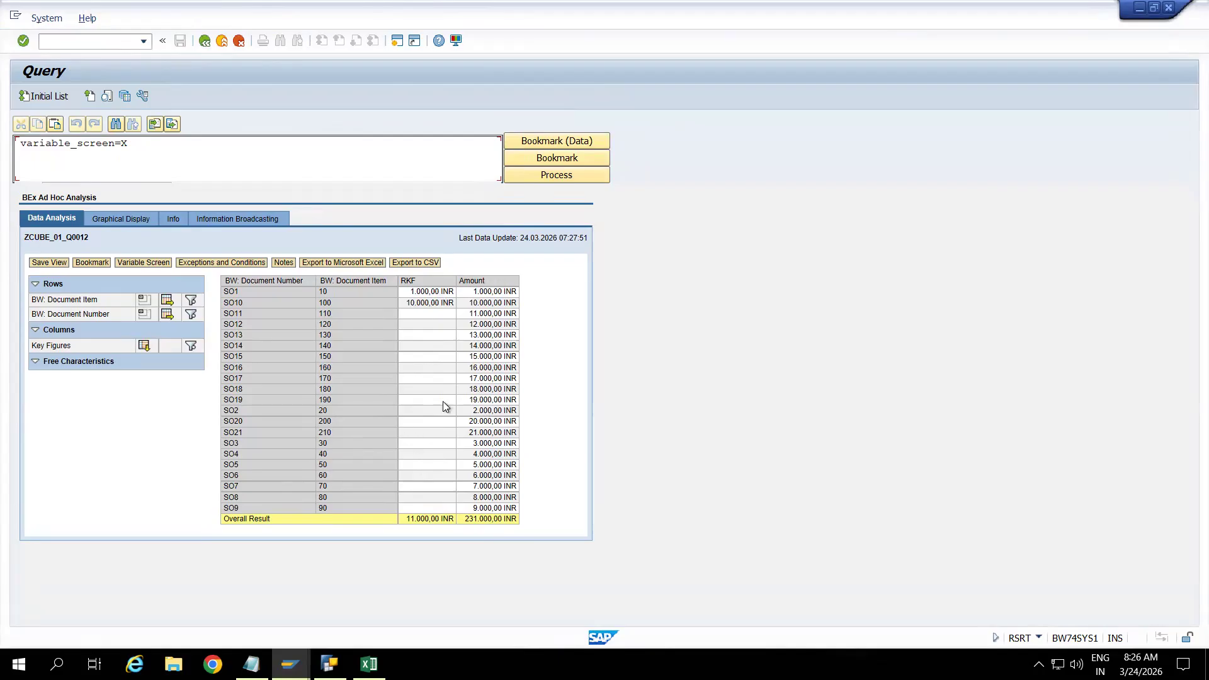
# Back in BEx Query Designer, set the RKF selection's number of decimal places to 0 in its display properties
pyautogui.hotkey('alt', 'Tab')
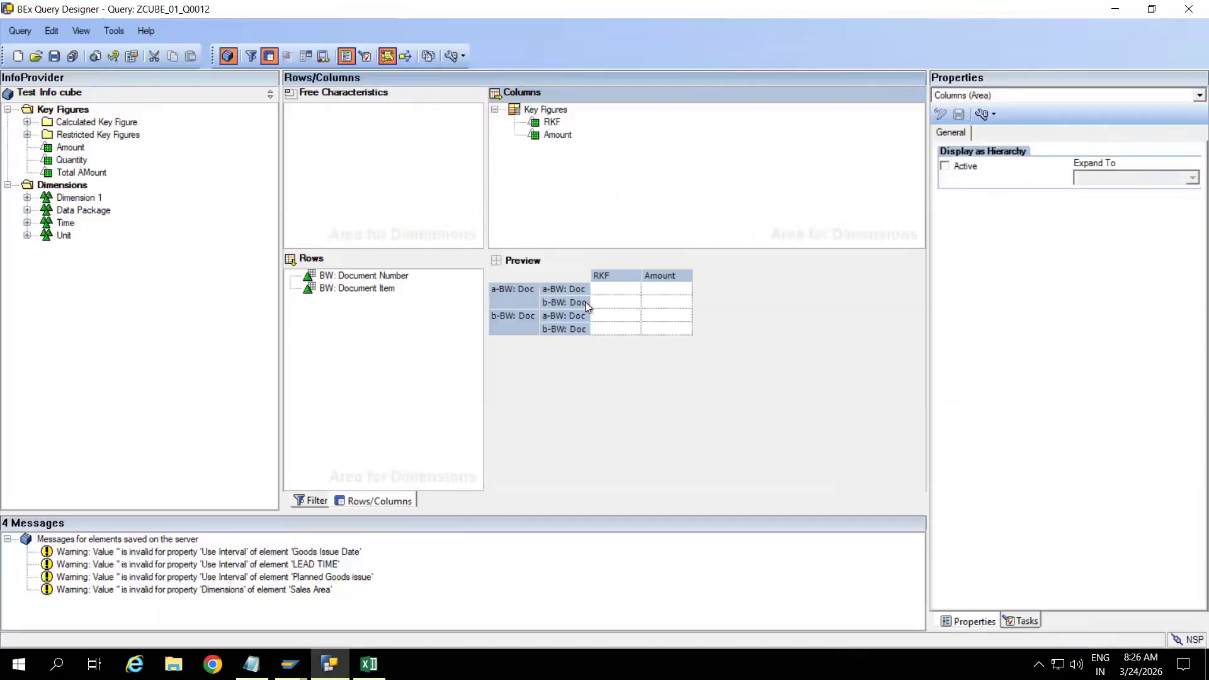
pyautogui.click(558, 127)
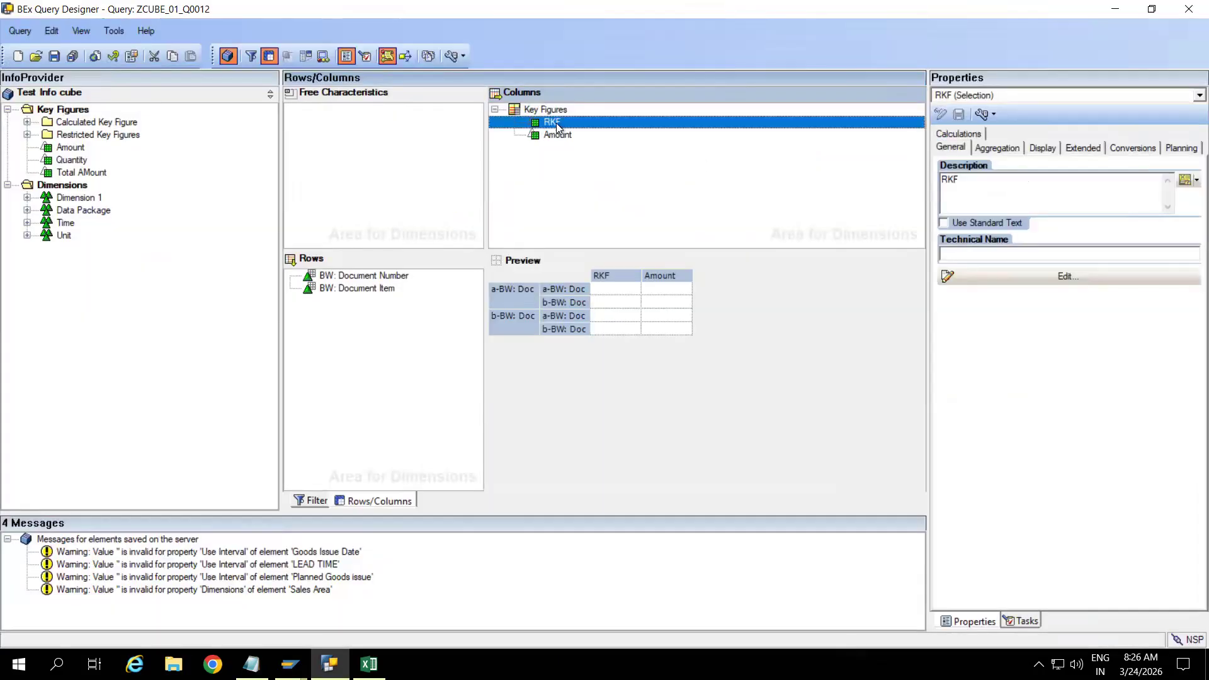
pyautogui.click(1044, 148)
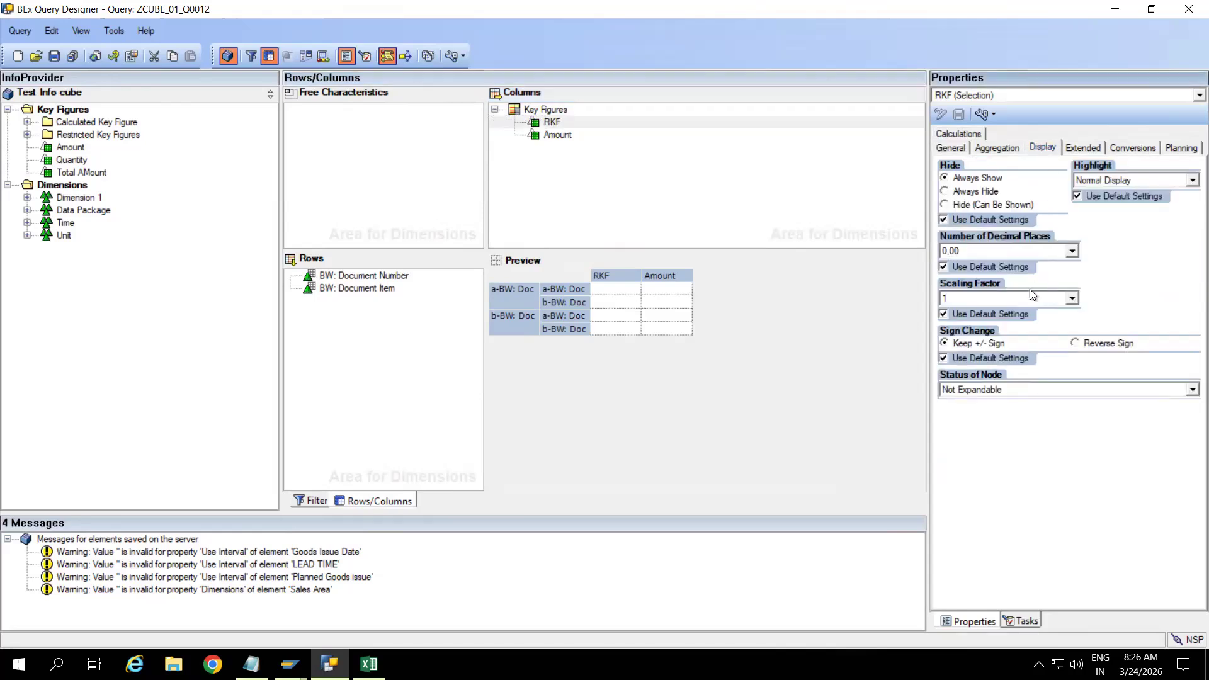
pyautogui.click(1073, 251)
pyautogui.click(1072, 269)
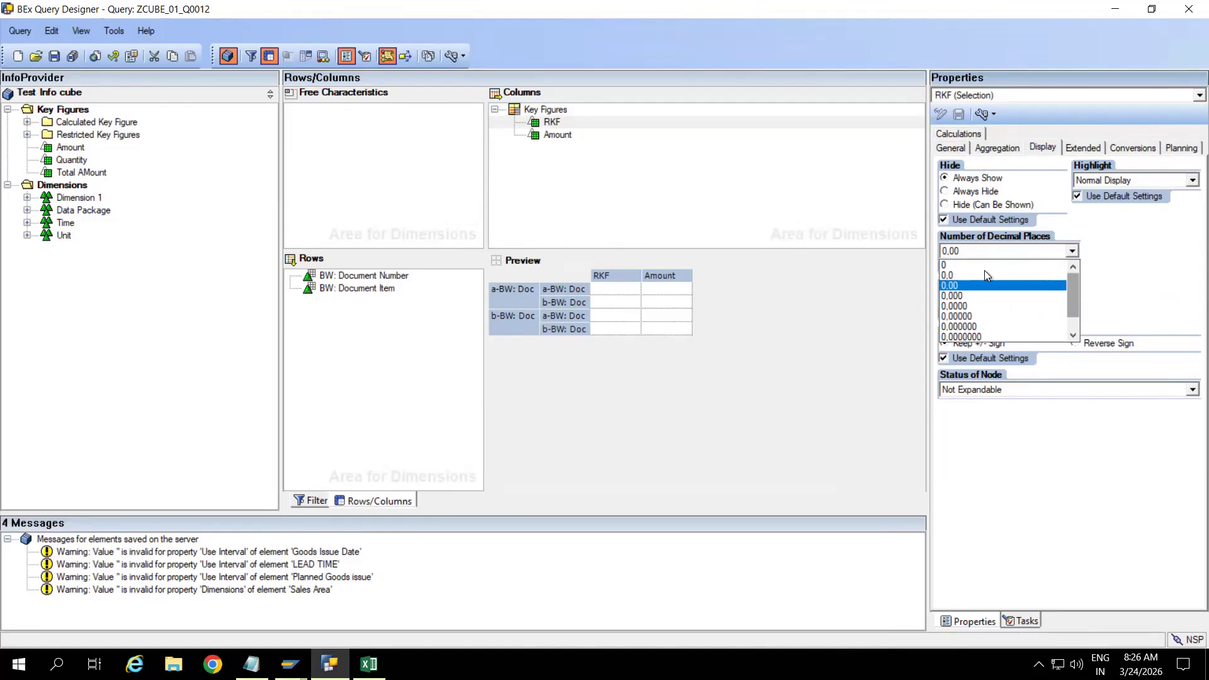
pyautogui.click(943, 269)
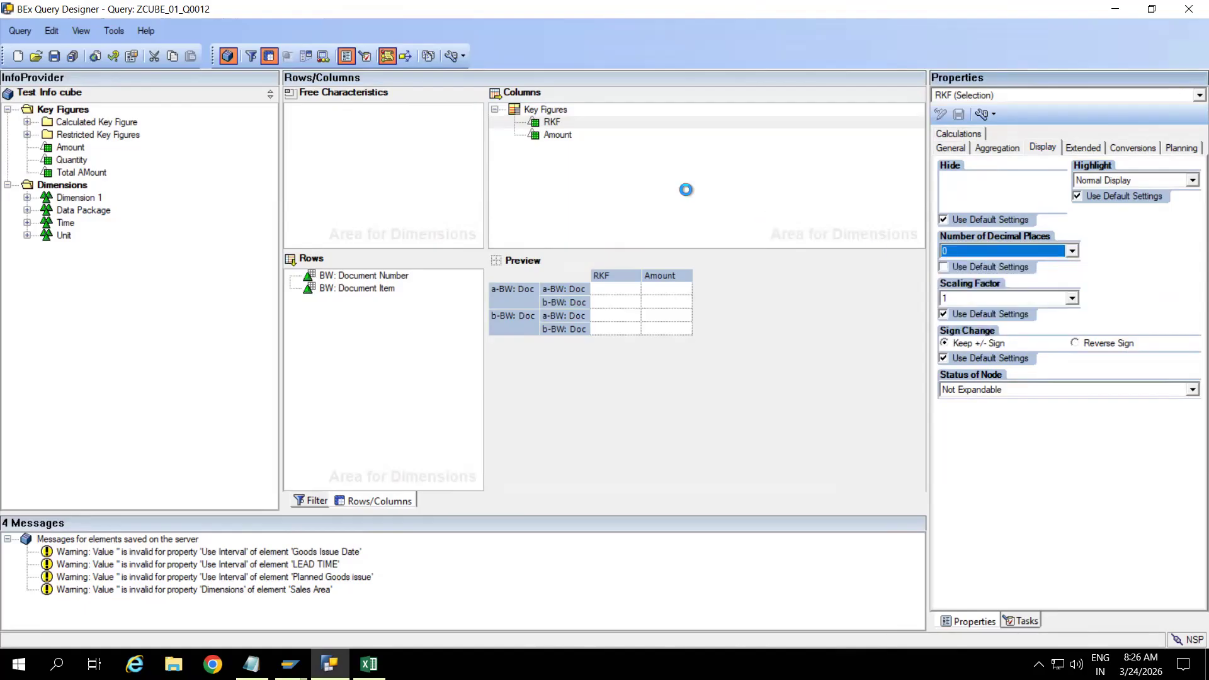
# Set the Amount column's number of decimal places to 0 in its display properties and save the query
pyautogui.click(560, 136)
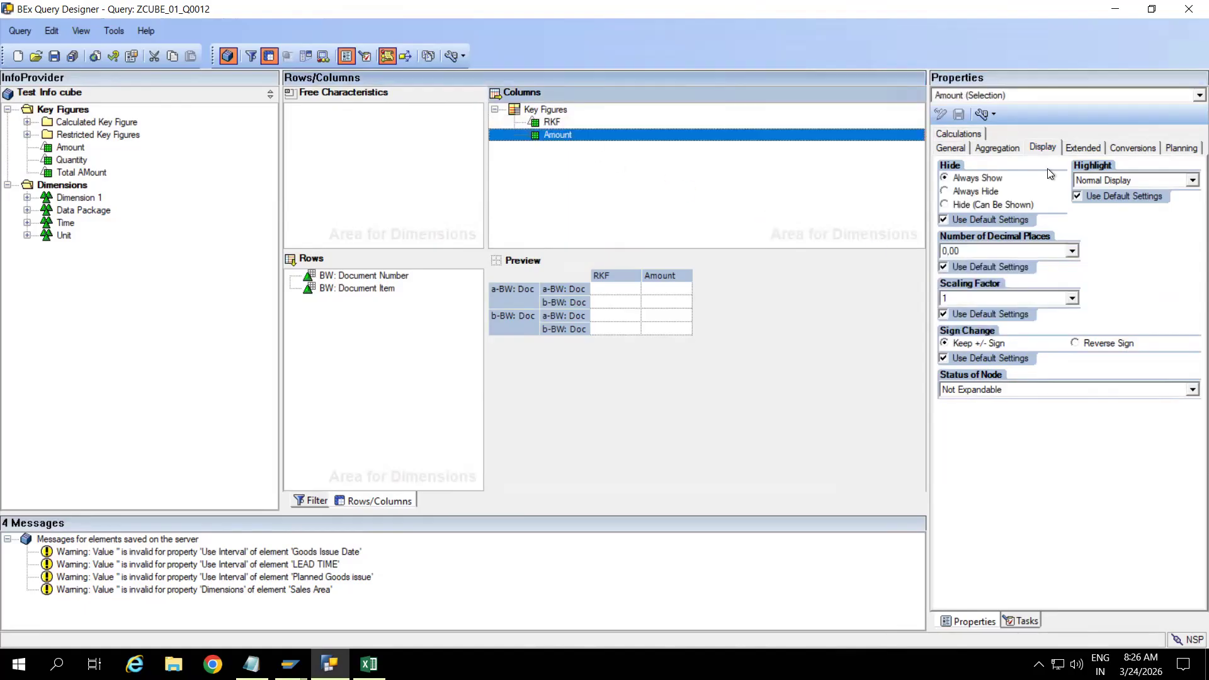
pyautogui.click(1043, 148)
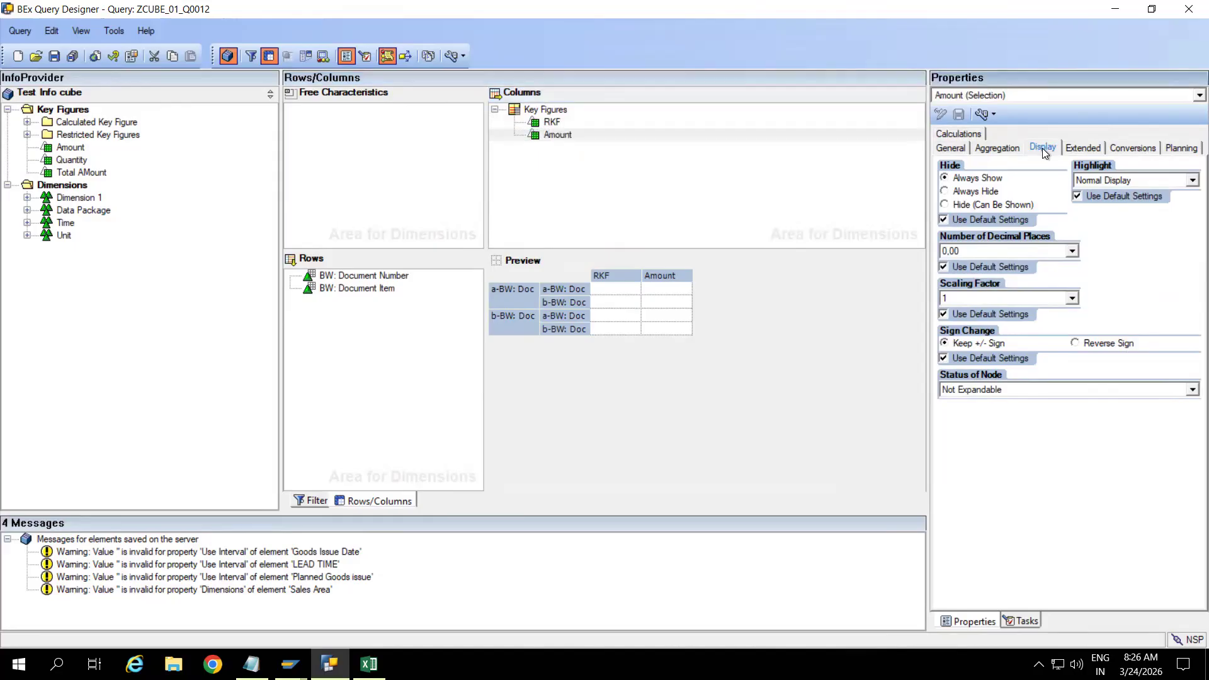
pyautogui.click(1071, 252)
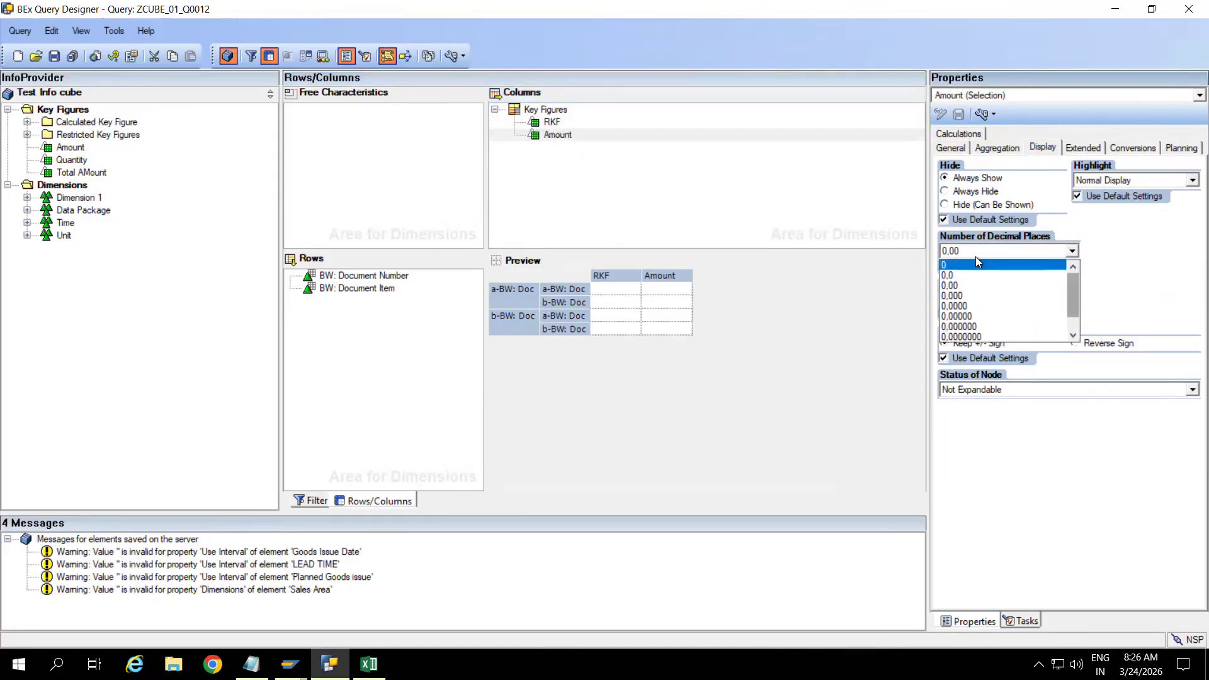
pyautogui.click(947, 267)
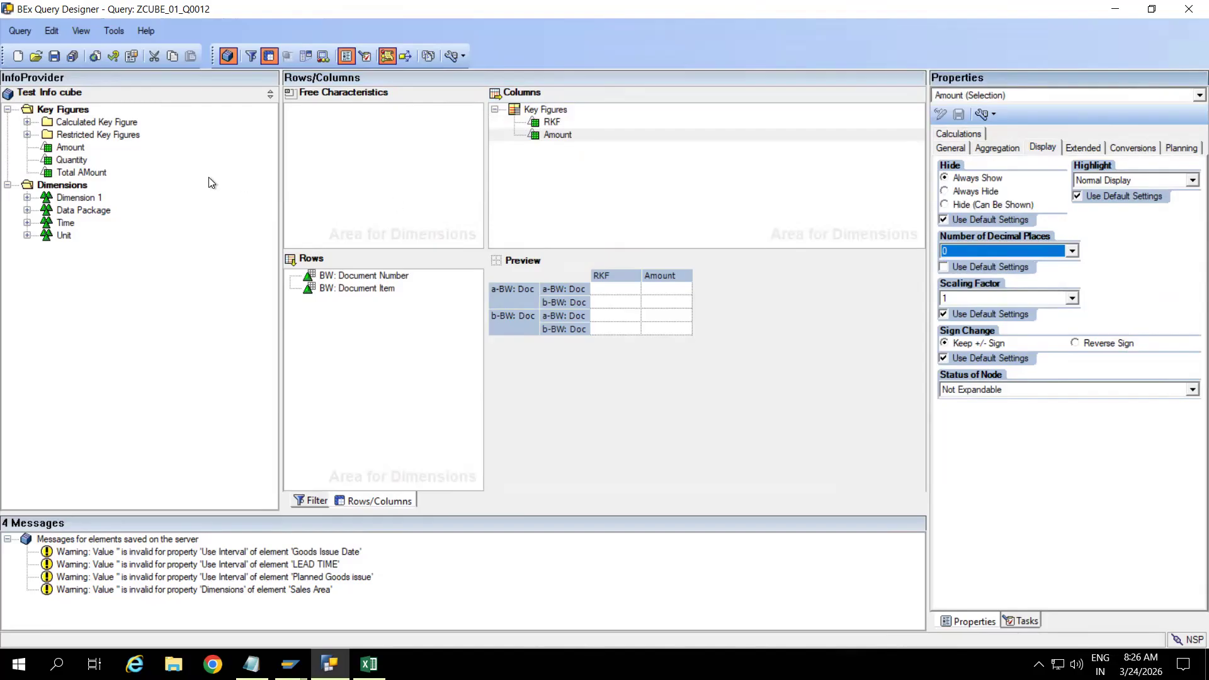
pyautogui.click(55, 55)
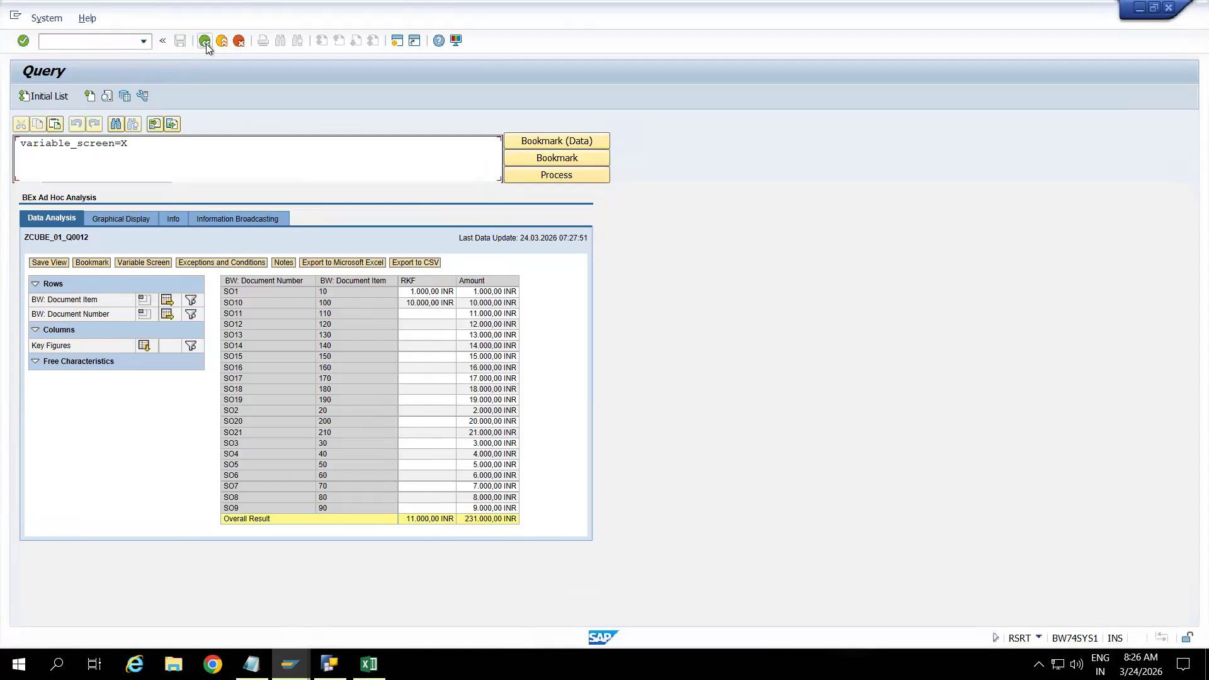
# In the SAP Query Monitor, leave the old report and execute the query again to view both columns' number format
pyautogui.click(205, 41)
pyautogui.click(47, 98)
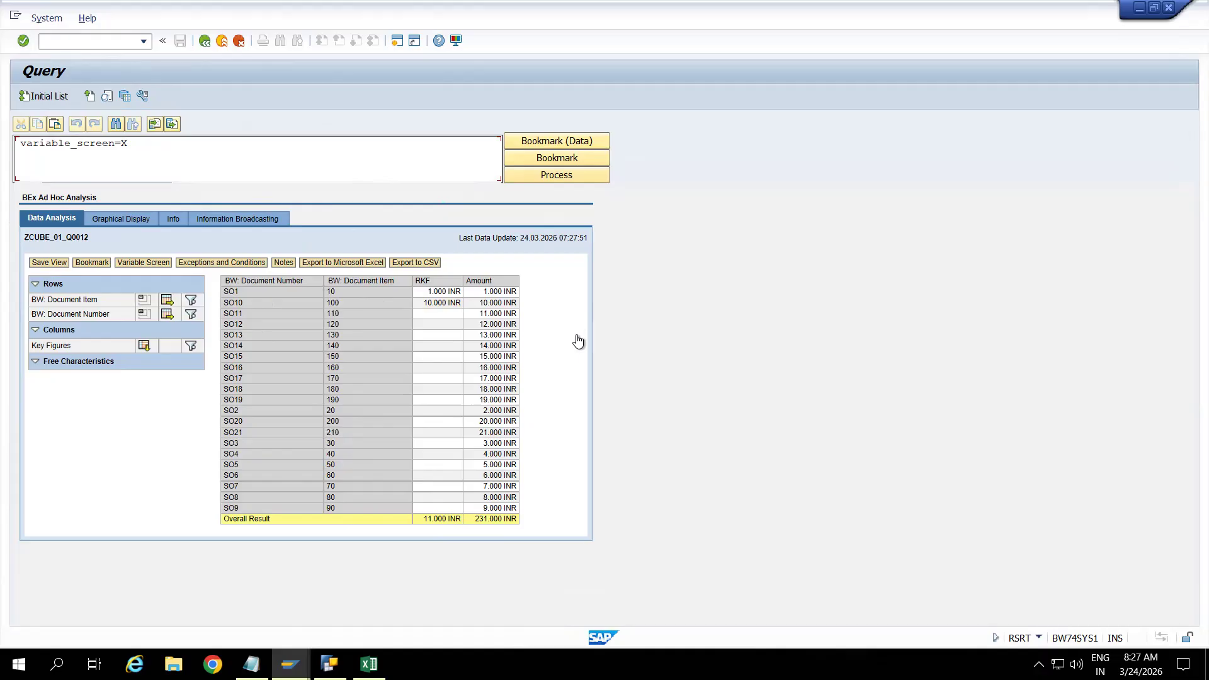
# Back in BEx Query Designer, remove the BW: Document Number restriction from the RKF selection
pyautogui.hotkey('alt', 'Tab')
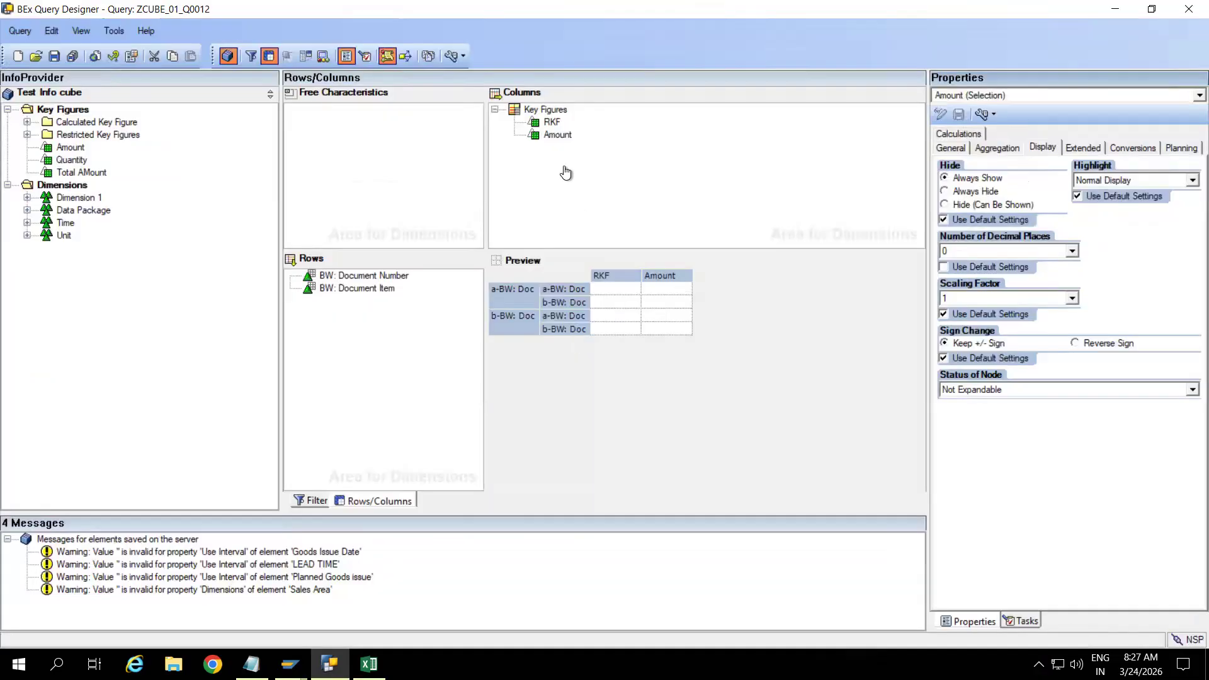
pyautogui.click(551, 124)
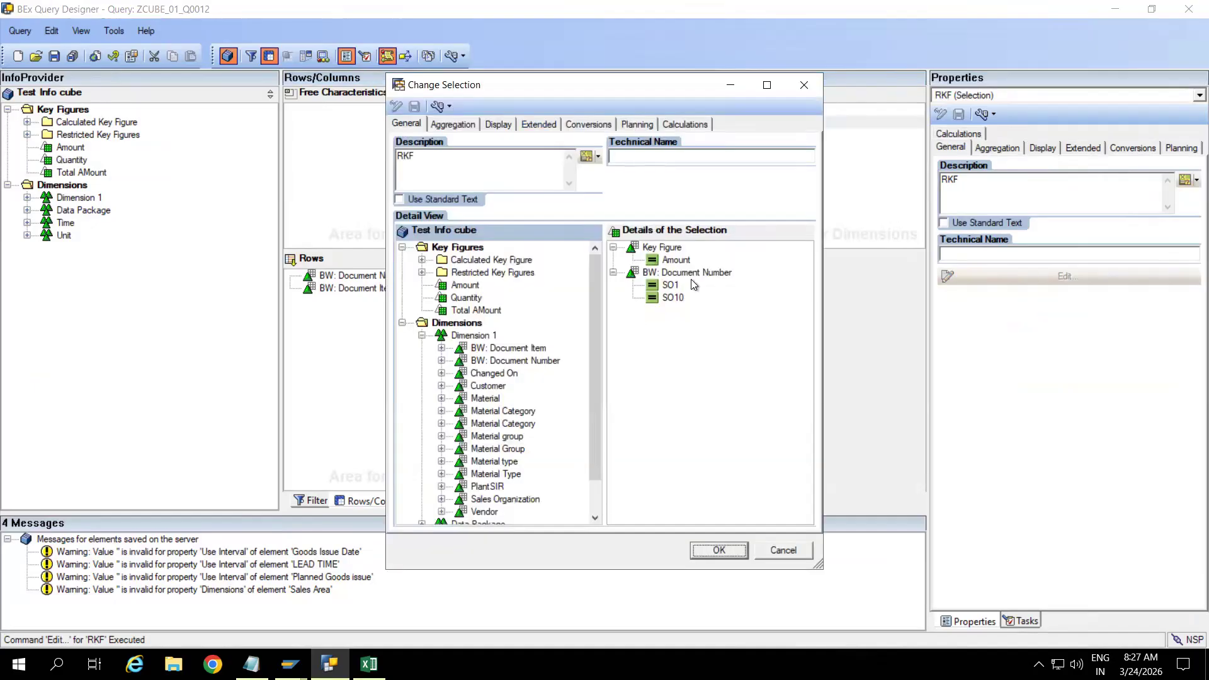
pyautogui.click(693, 285)
pyautogui.click(699, 275)
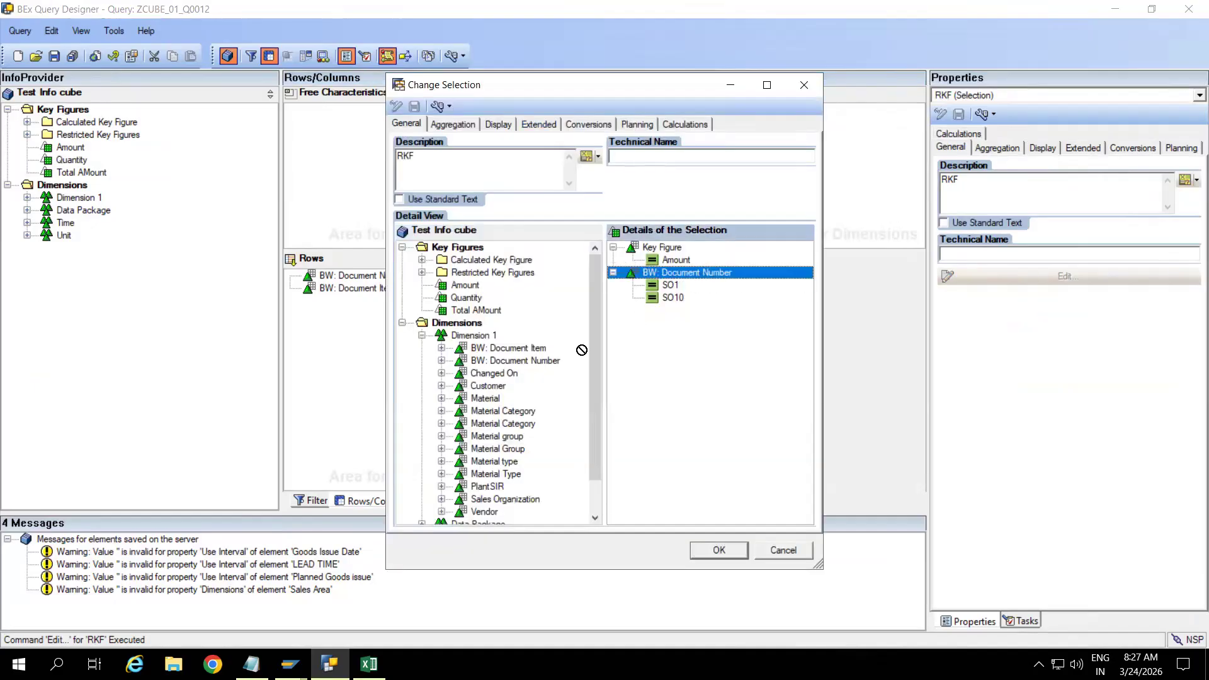
pyautogui.press('Delete')
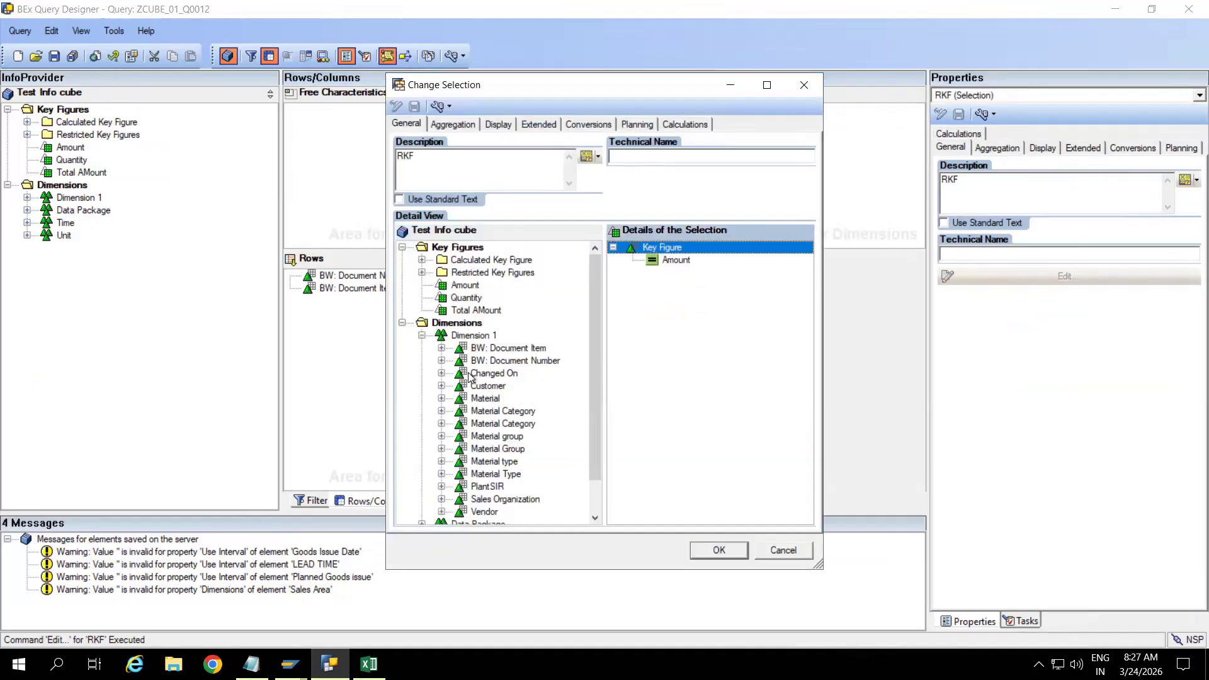
pyautogui.moveTo(495, 394); pyautogui.dragTo(709, 311)
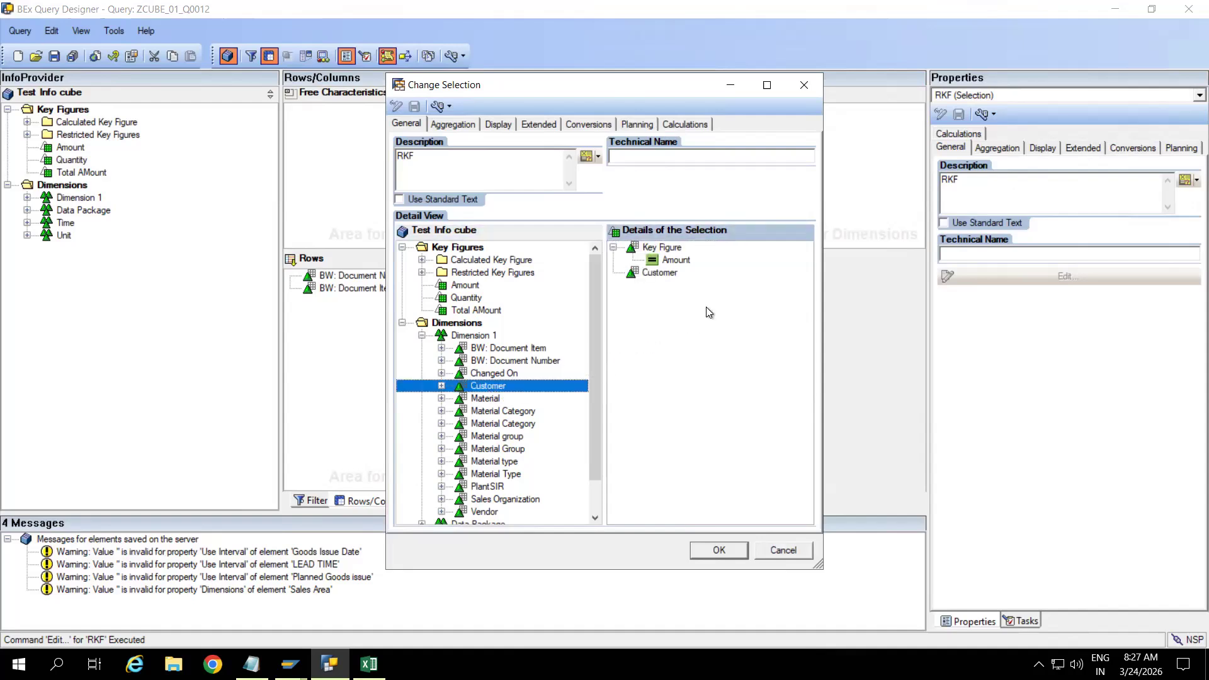
pyautogui.click(655, 276)
pyautogui.press('Delete')
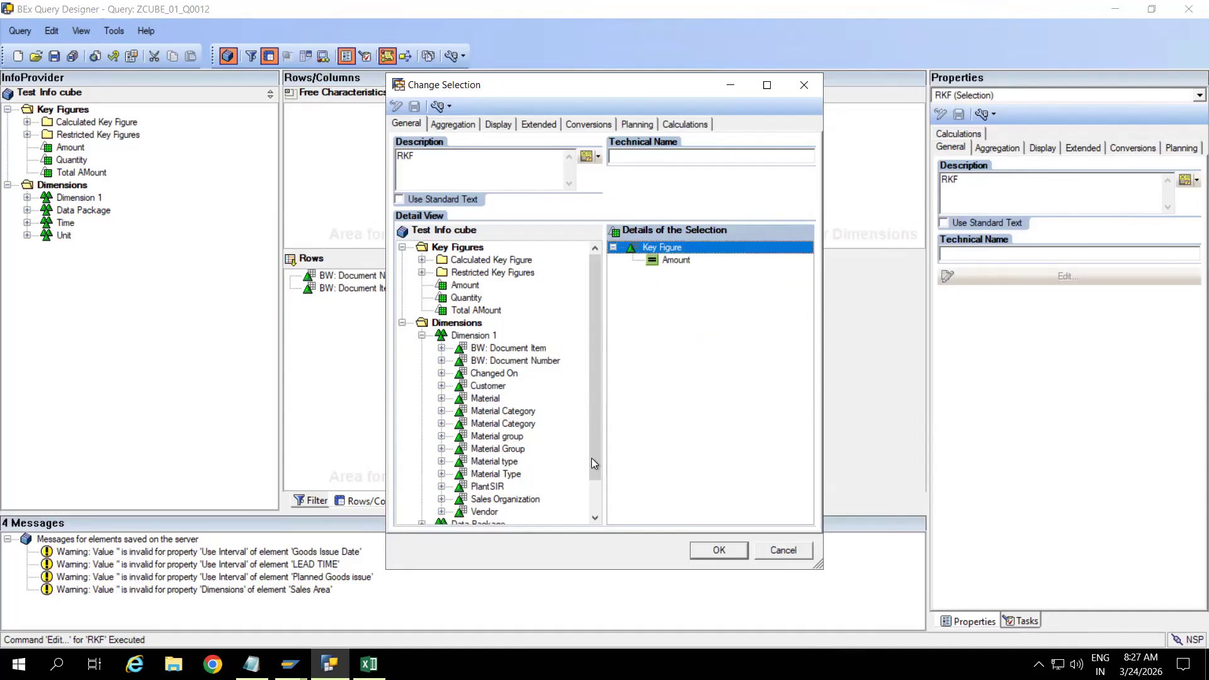
# Restrict the RKF selection by Sales Organization, listing values by key and choosing the USA Philadelphia entry directly after 0007, and accept the selection
pyautogui.moveTo(513, 501); pyautogui.dragTo(654, 345)
pyautogui.click(668, 275)
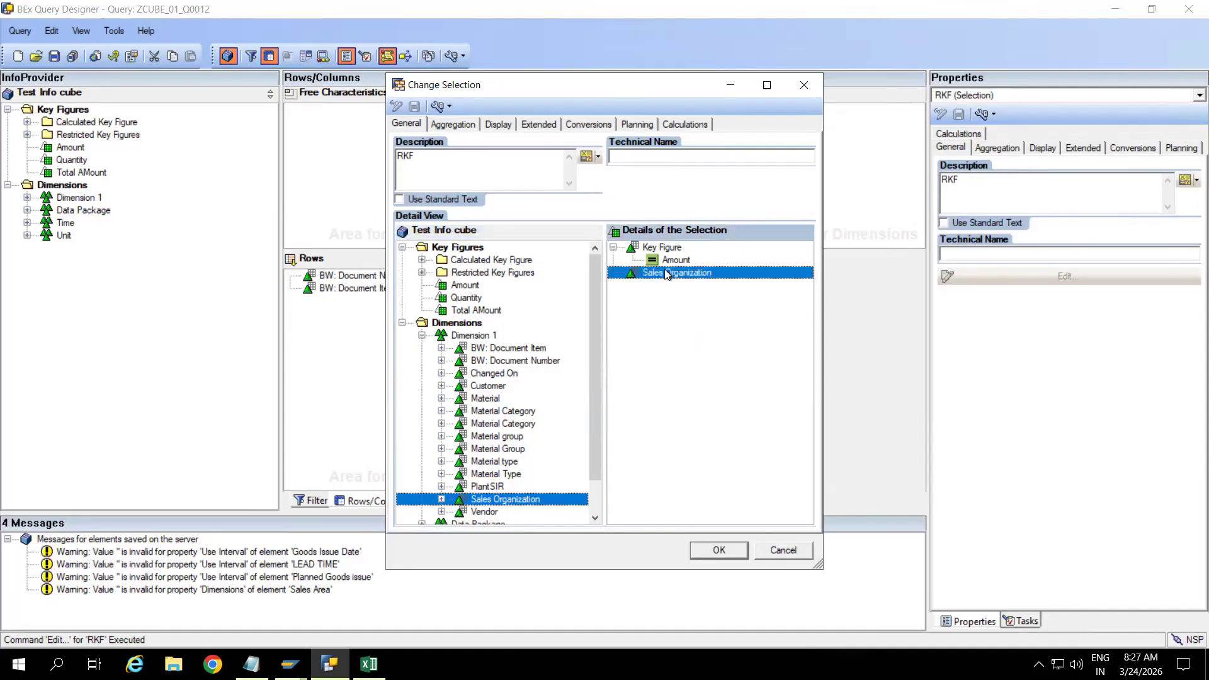
pyautogui.rightClick(666, 274)
pyautogui.click(700, 281)
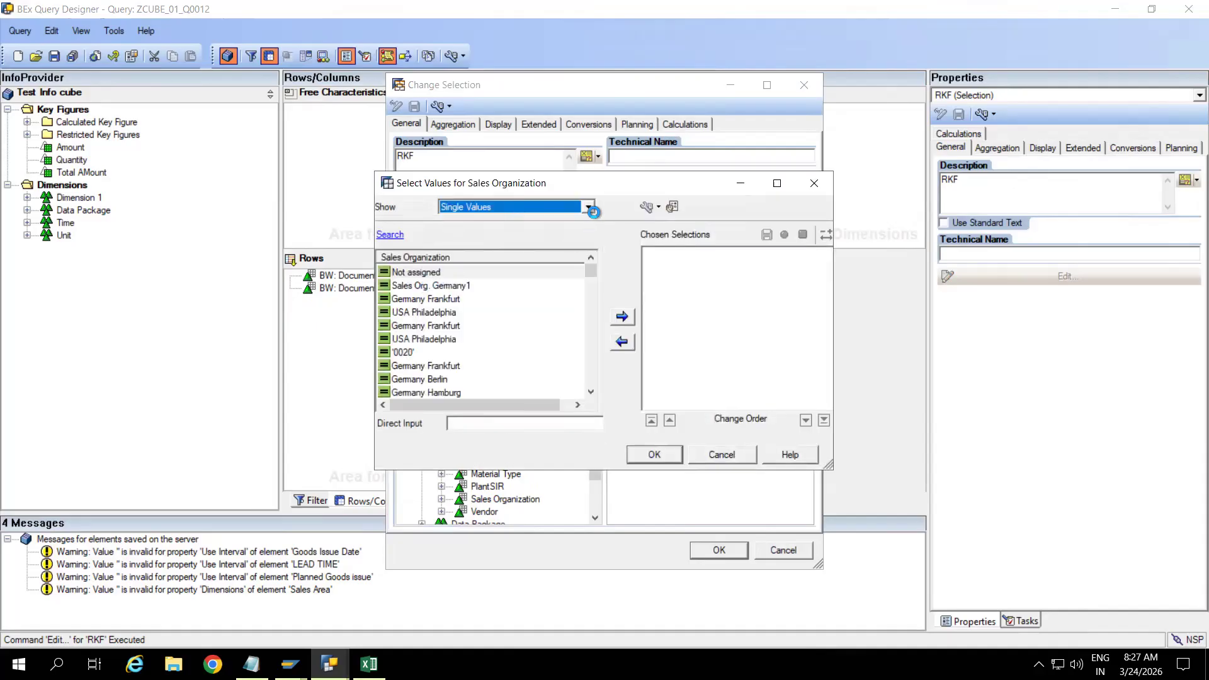
pyautogui.click(658, 207)
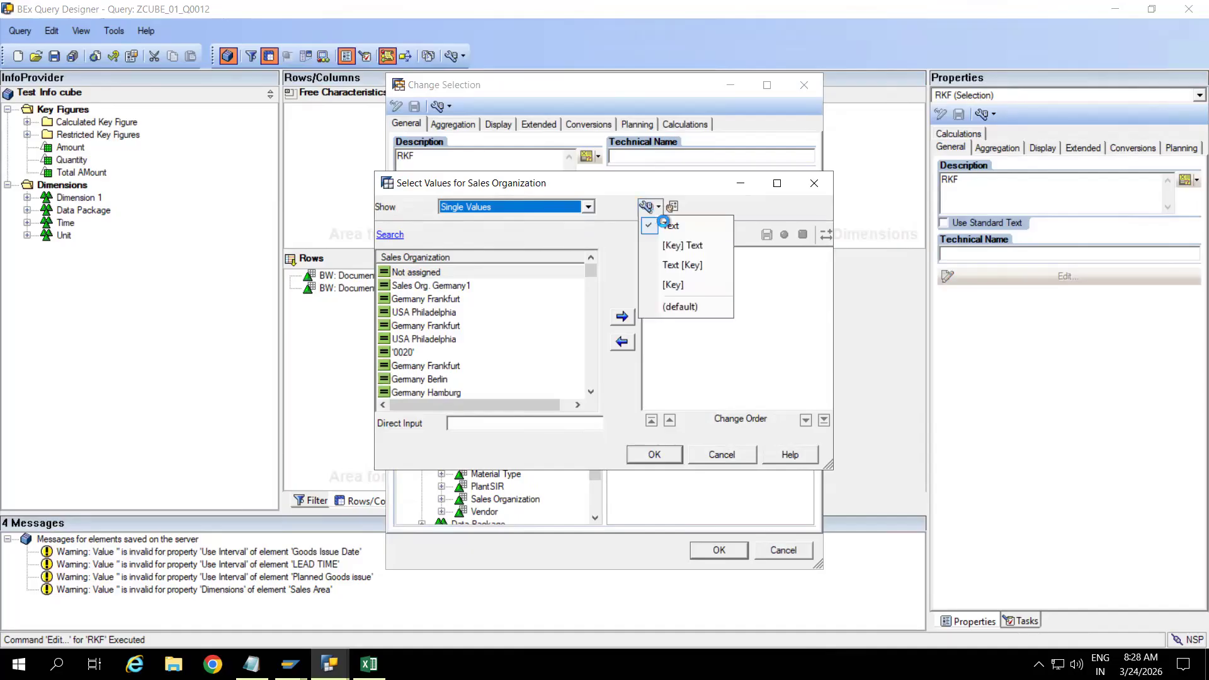
pyautogui.click(673, 285)
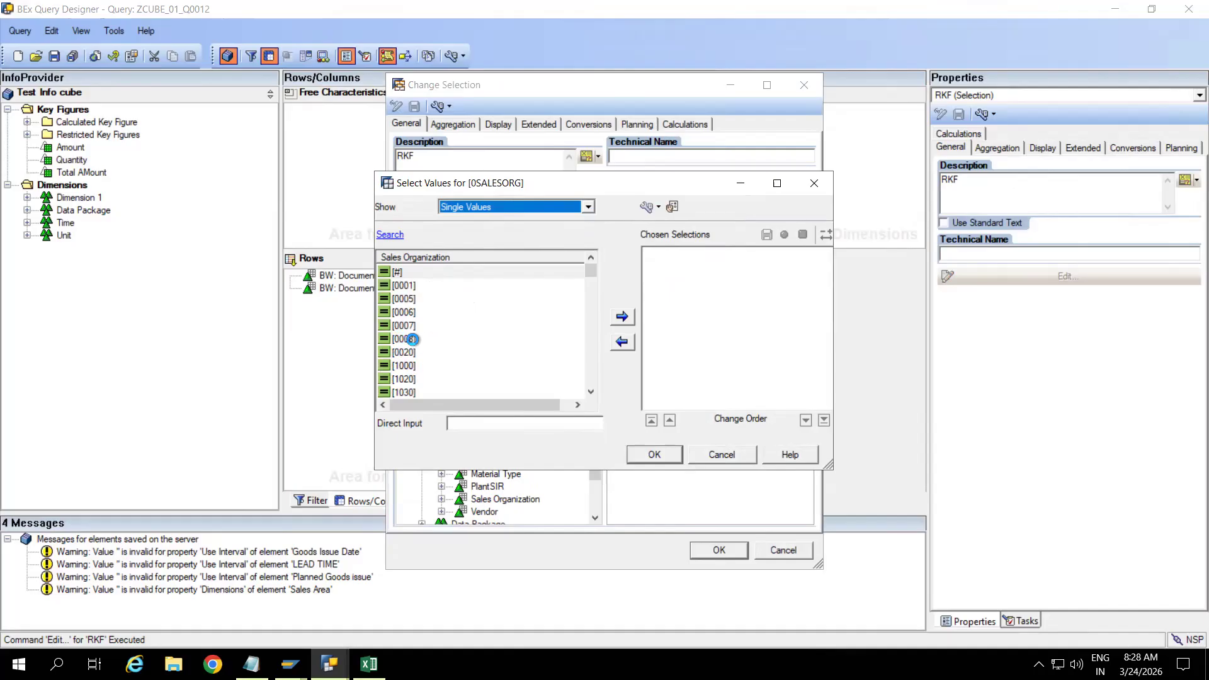
pyautogui.click(412, 338)
pyautogui.click(622, 316)
pyautogui.click(654, 452)
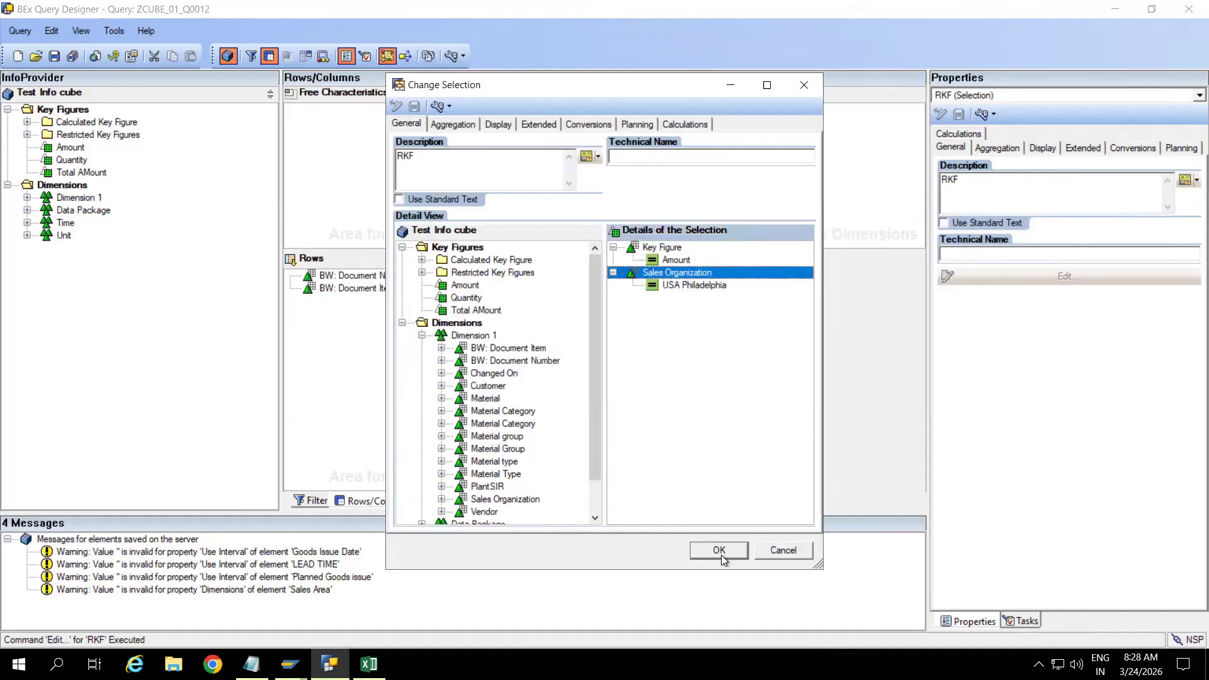
pyautogui.click(723, 556)
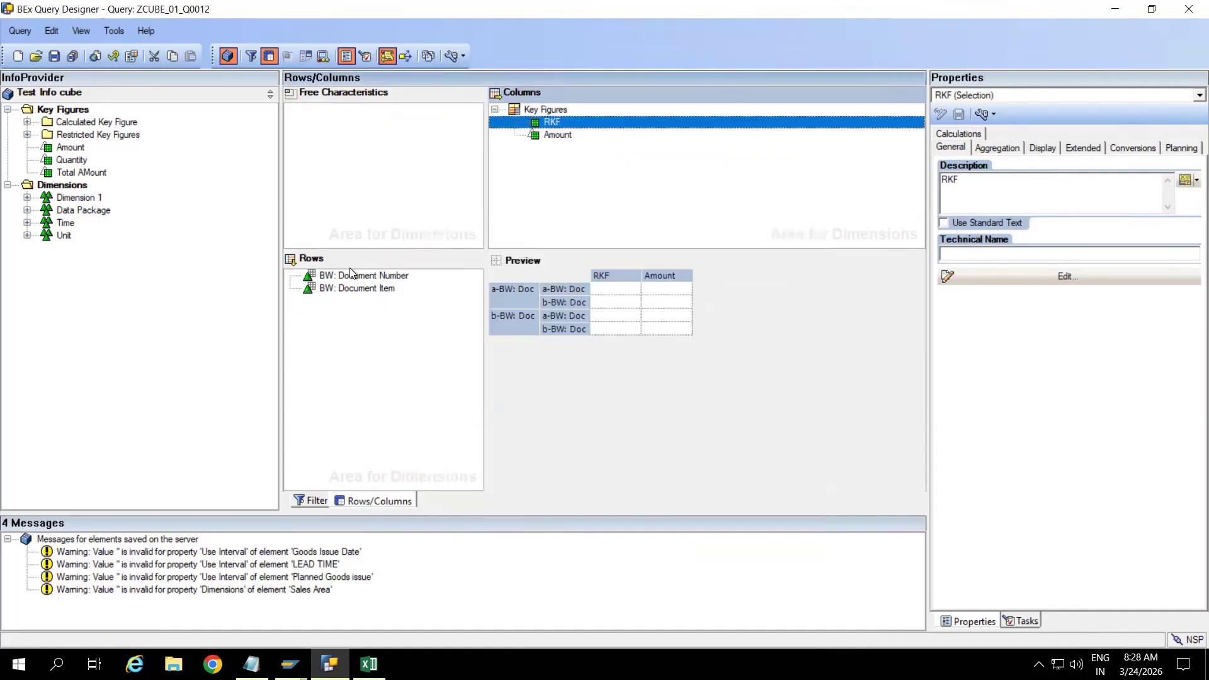
# Move BW: Document Number and BW: Document Item from the rows to the free characteristics
pyautogui.click(350, 268)
pyautogui.click(339, 287)
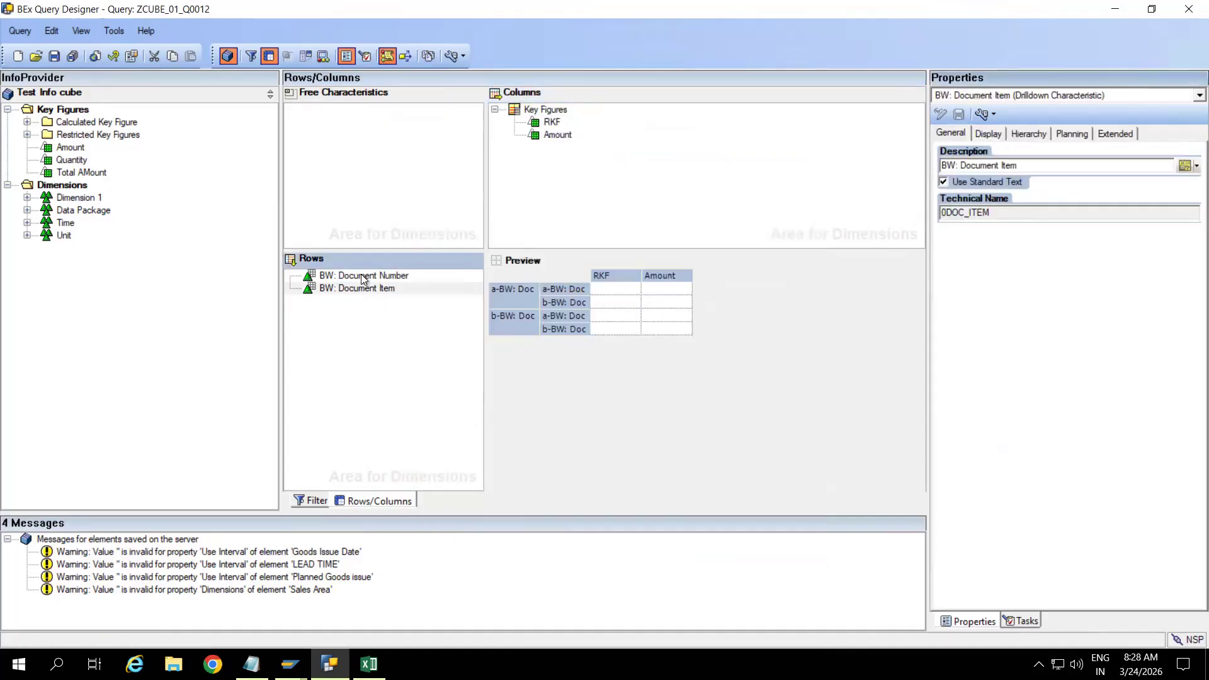
pyautogui.keyDown('ctrl'); pyautogui.click(361, 275); pyautogui.keyUp('ctrl')
pyautogui.moveTo(361, 275); pyautogui.dragTo(362, 188)
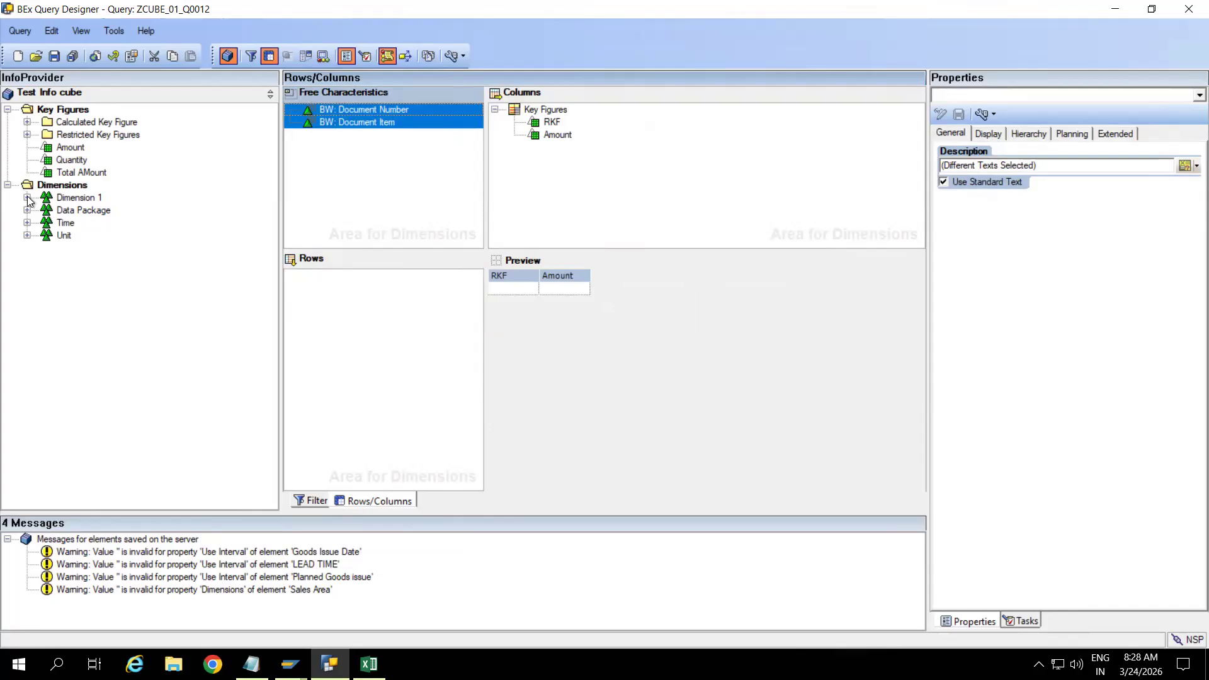
# Add Sales Organization from Dimension 1 to the rows and save the query
pyautogui.click(28, 199)
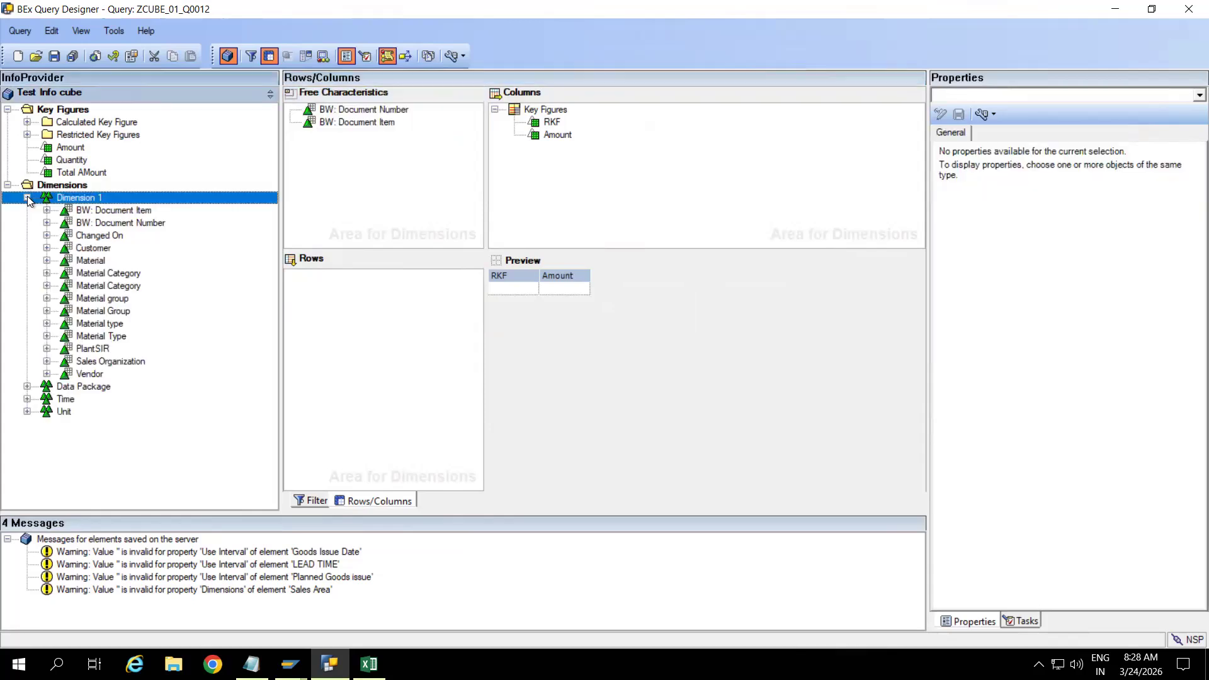
pyautogui.click(94, 363)
pyautogui.moveTo(115, 367); pyautogui.dragTo(324, 354)
pyautogui.click(54, 56)
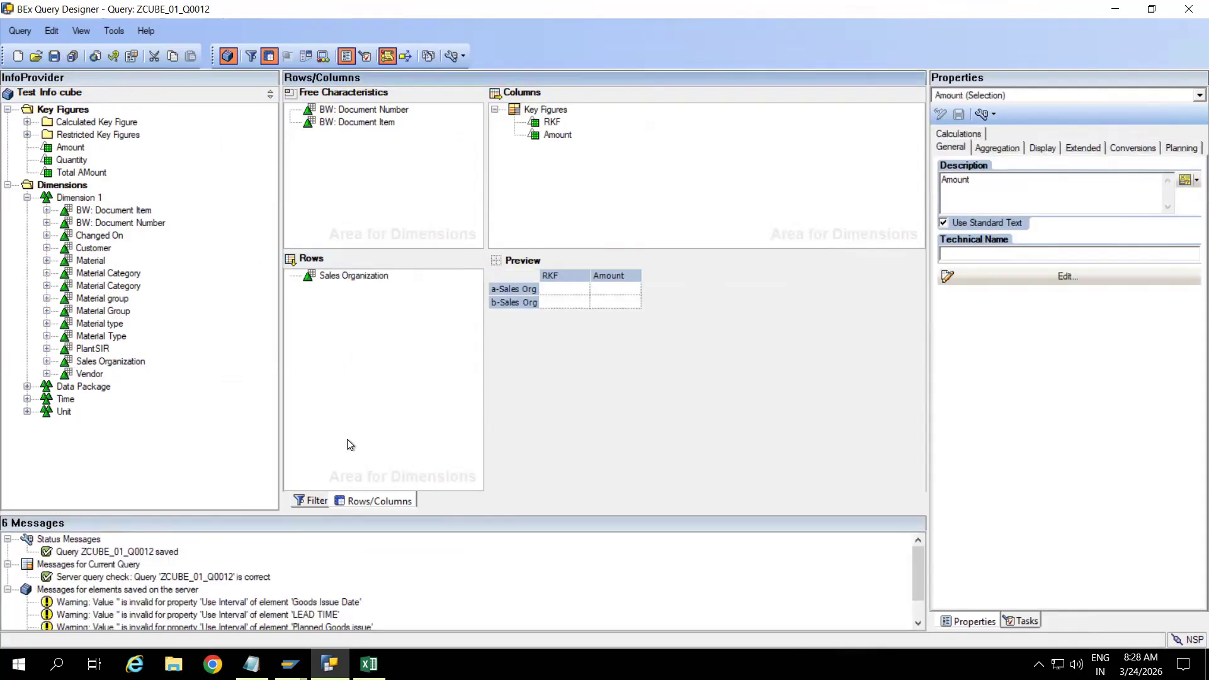
# Switch to the SAP Query Monitor and rerun the query to view the report by Sales Organization
pyautogui.moveTo(289, 664)
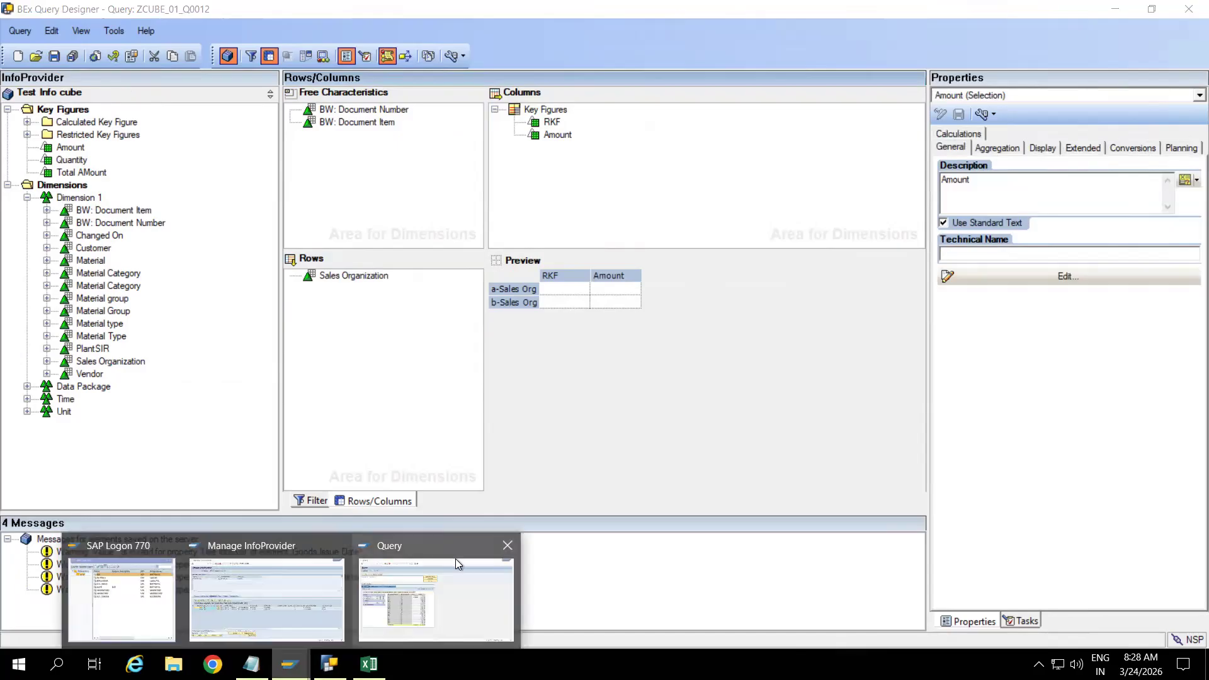
pyautogui.click(455, 558)
pyautogui.click(203, 41)
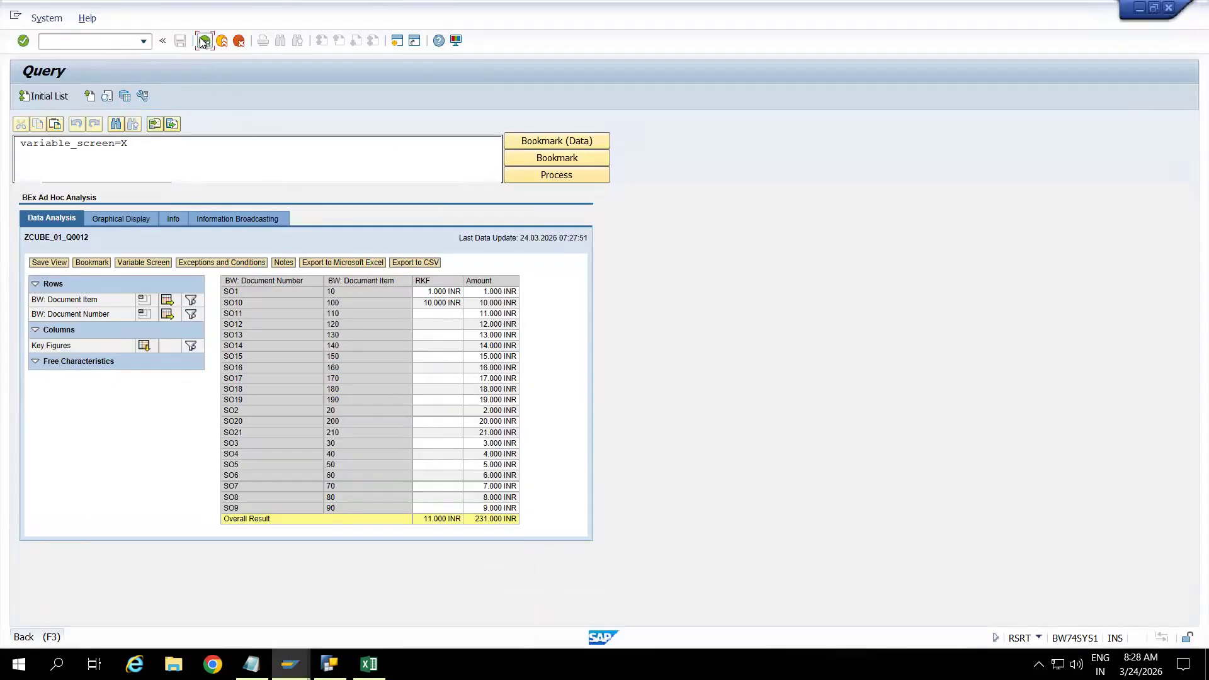
pyautogui.click(45, 98)
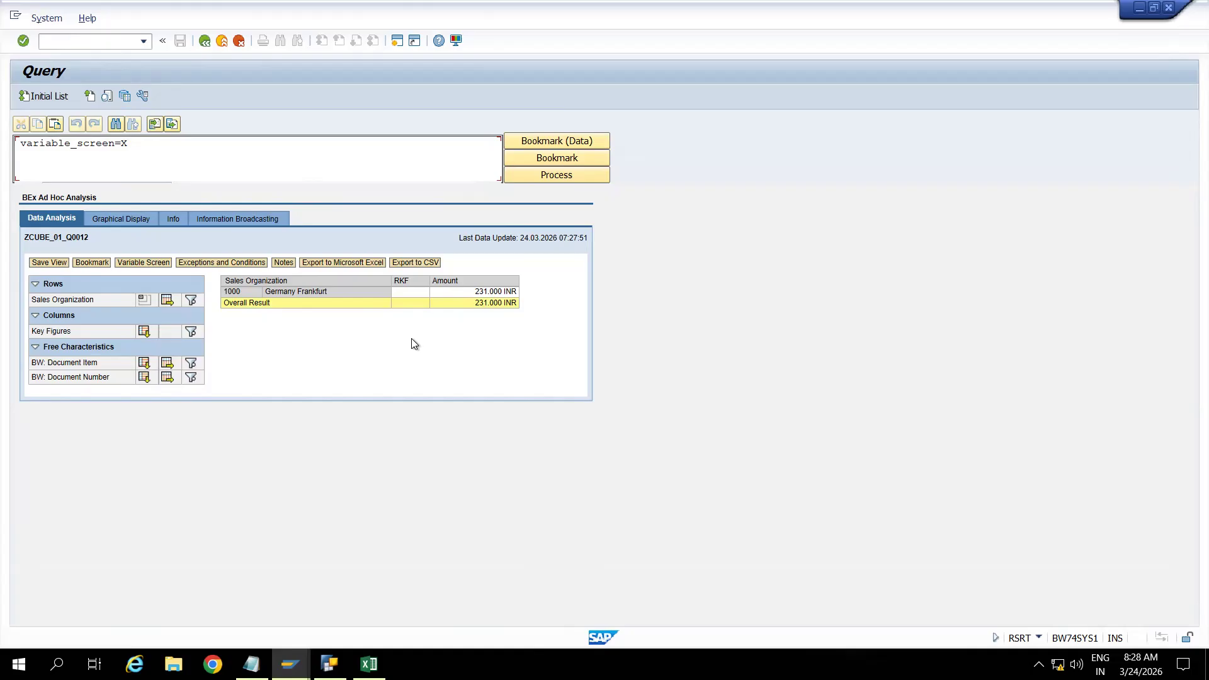
# Back in BEx Query Designer, review the RKF selection's key figure, Sales Organization restriction and description, and close its definition
pyautogui.hotkey('alt', 'Tab')
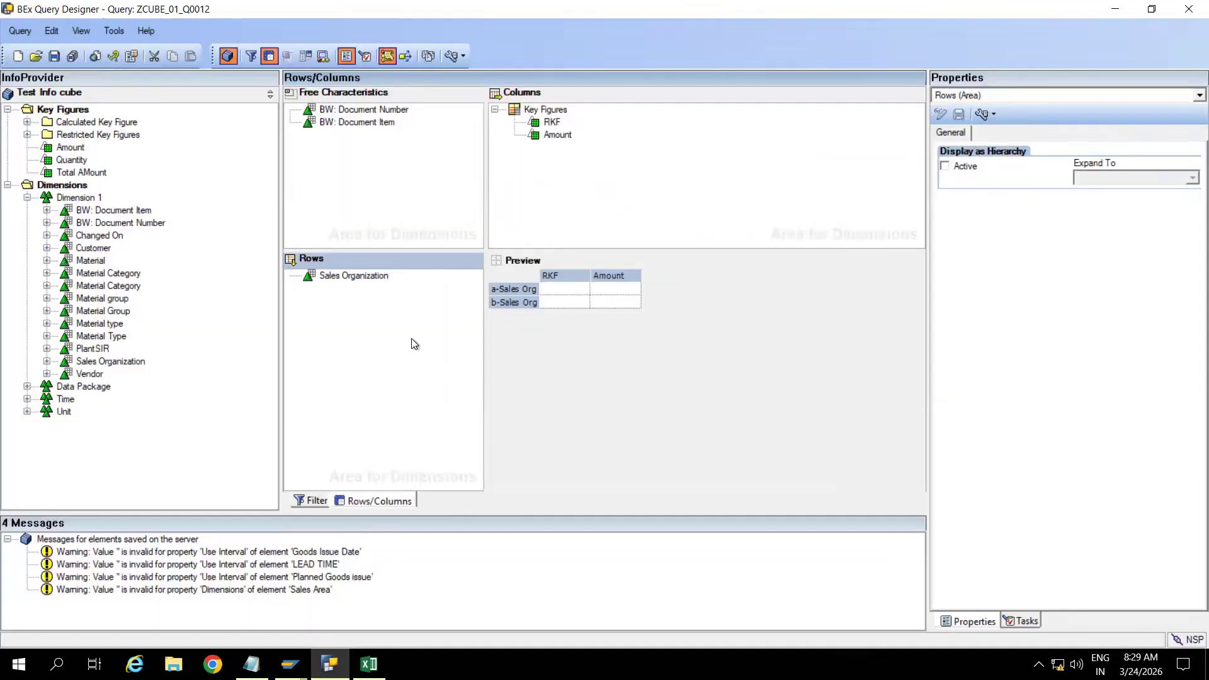
pyautogui.doubleClick(549, 121)
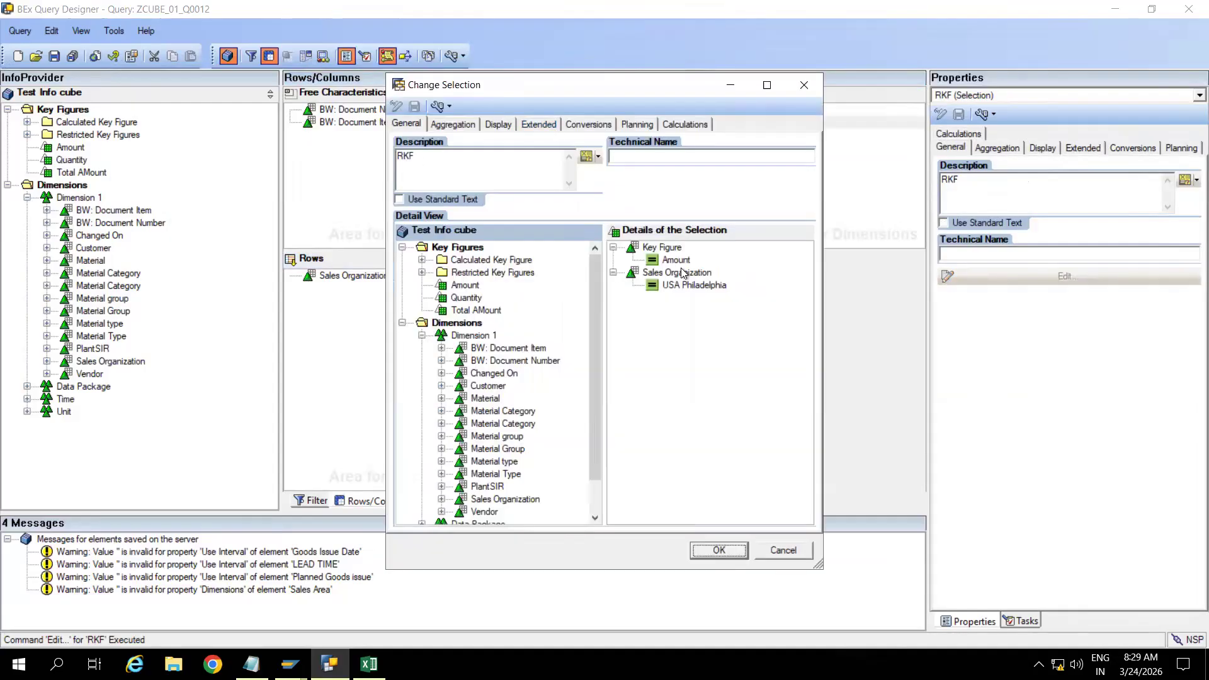
pyautogui.click(692, 277)
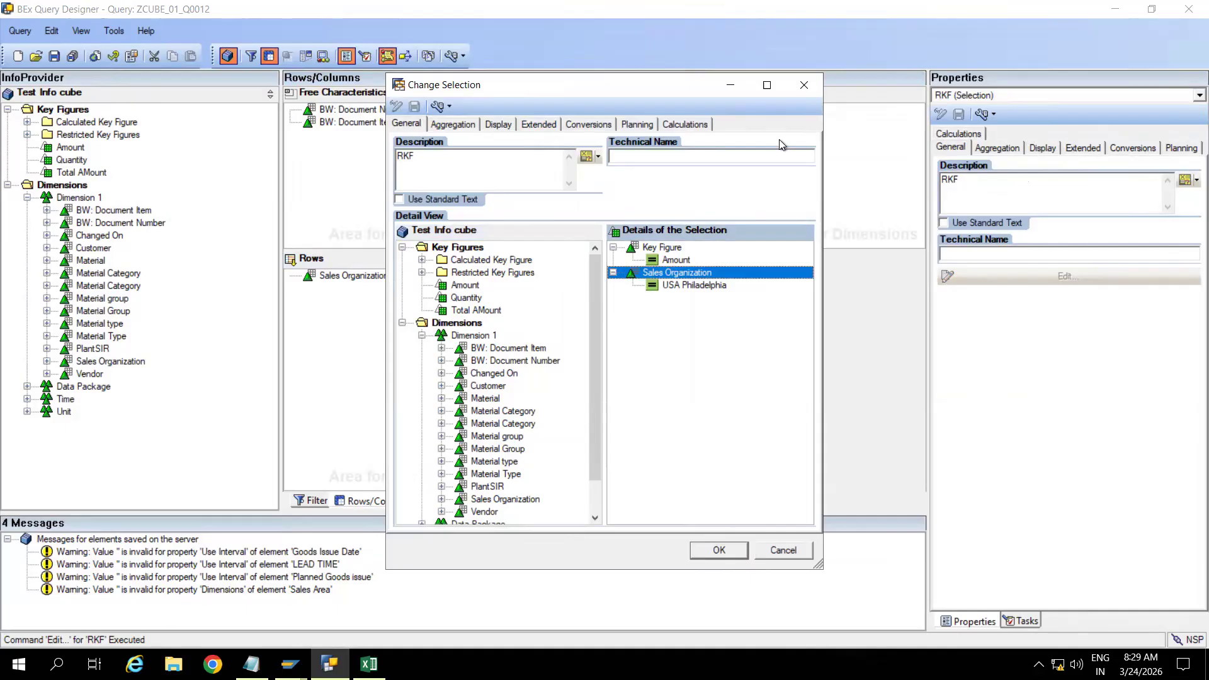
pyautogui.click(685, 285)
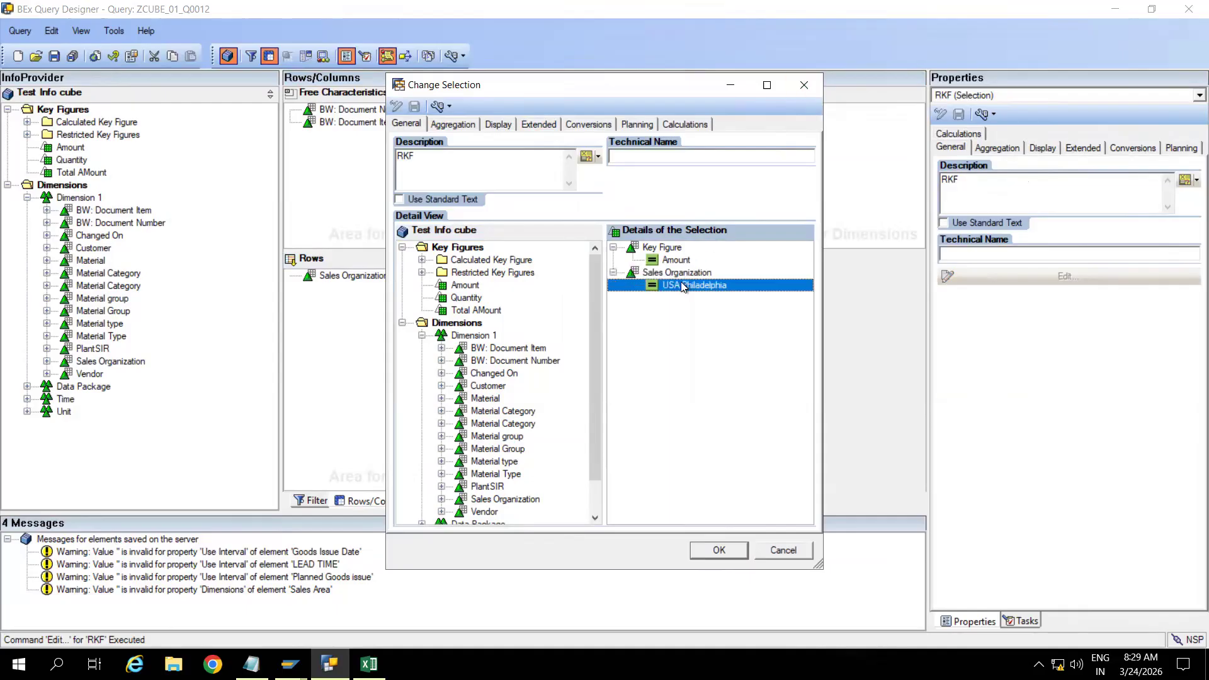
pyautogui.click(426, 156)
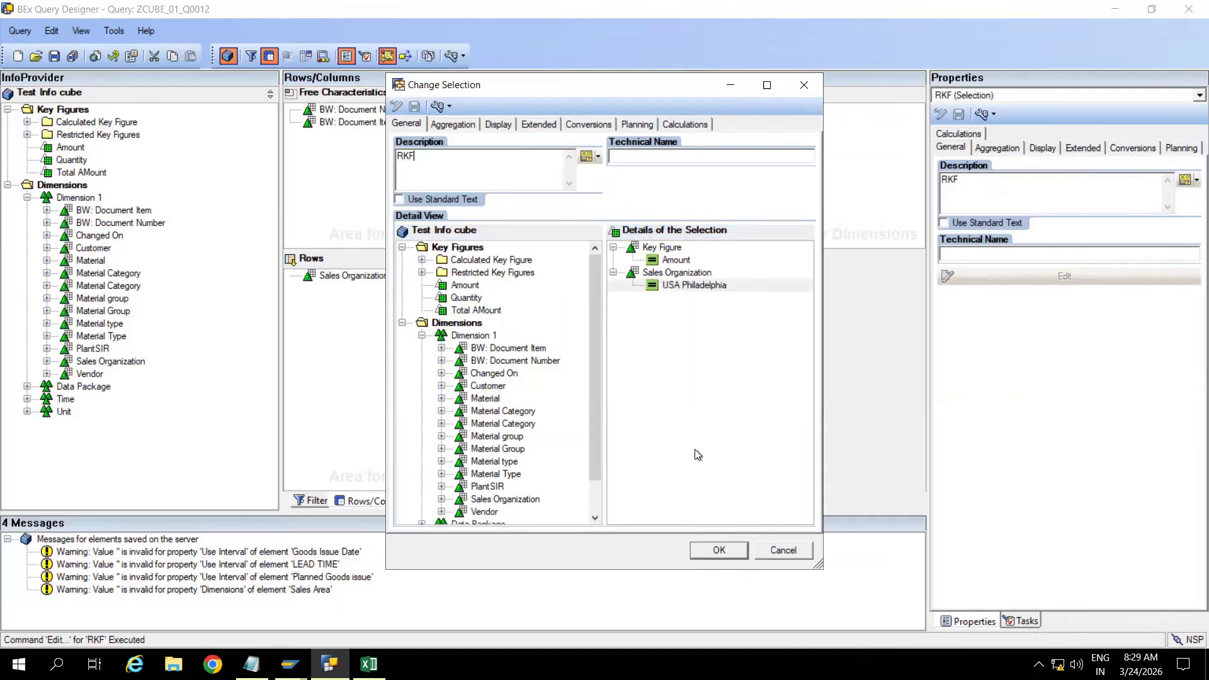
pyautogui.click(718, 552)
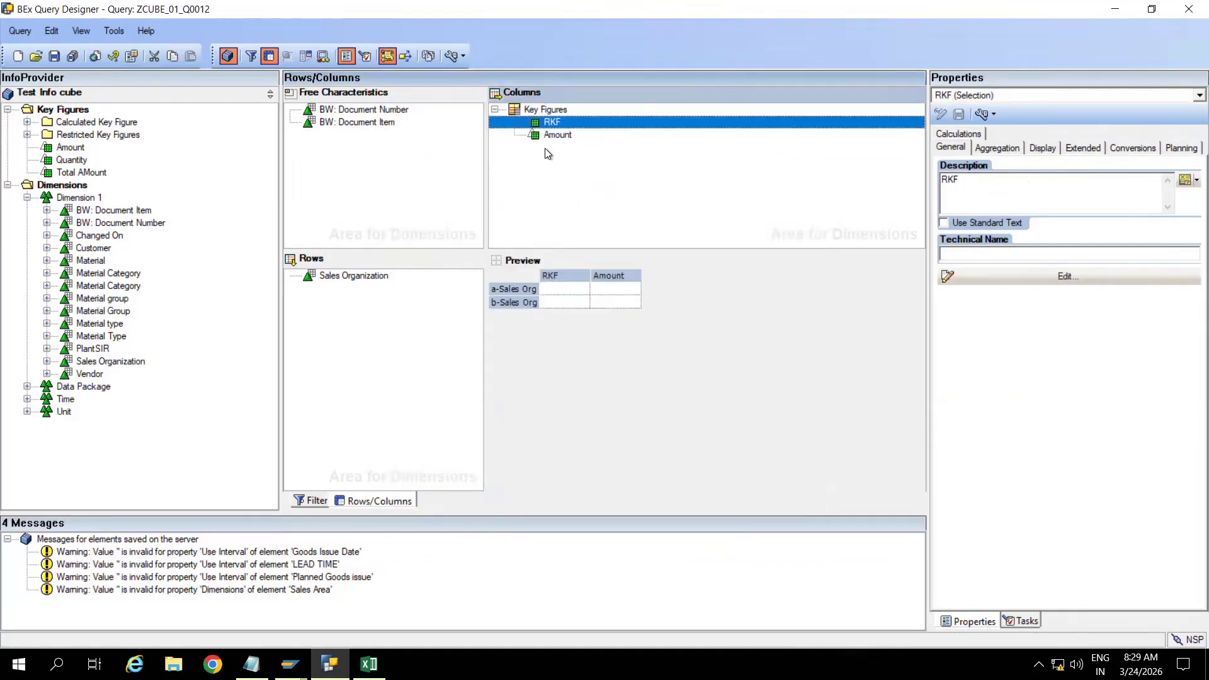
# Place the RKF selection after Amount in the columns and save the query
pyautogui.moveTo(545, 124)
pyautogui.mouseDown()
pyautogui.moveTo(566, 136)
pyautogui.moveTo(562, 148)
pyautogui.moveTo(549, 140)
pyautogui.moveTo(566, 158)
pyautogui.moveTo(564, 139)
pyautogui.moveTo(538, 130)
pyautogui.mouseUp()
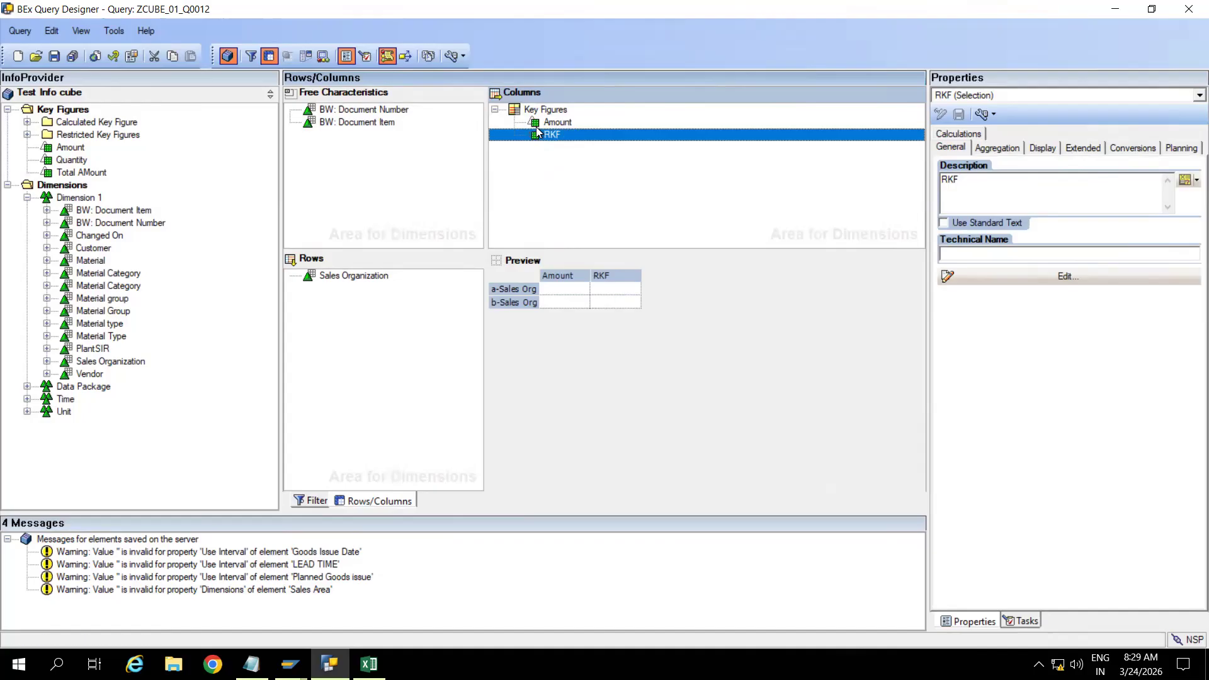
pyautogui.click(55, 56)
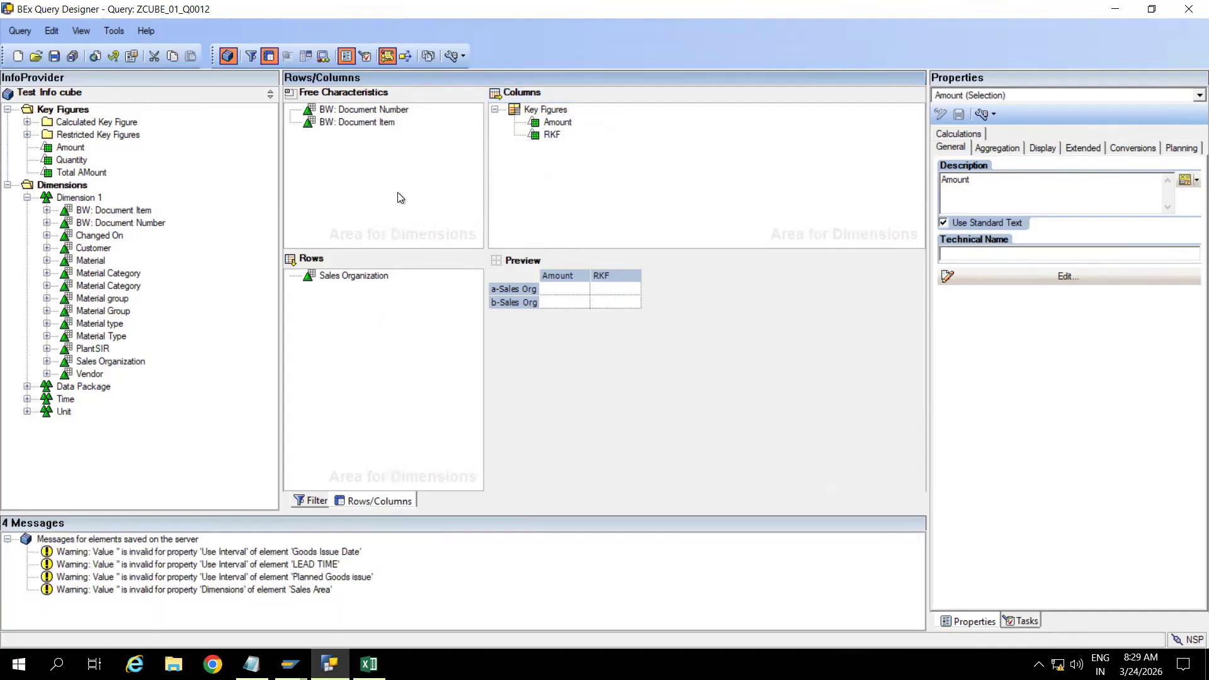
pyautogui.click(354, 277)
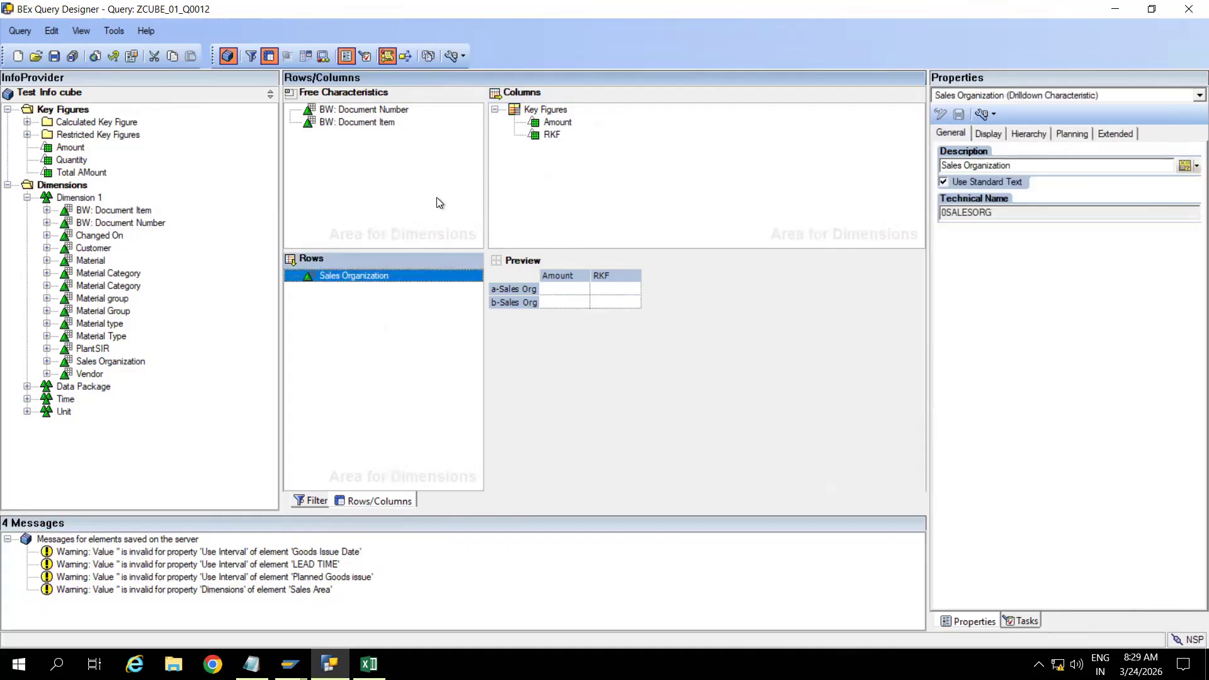
# Switch to the SAP Query Monitor and rerun the query to view Amount ahead of RKF by Sales Organization
pyautogui.hotkey('alt', 'Tab')
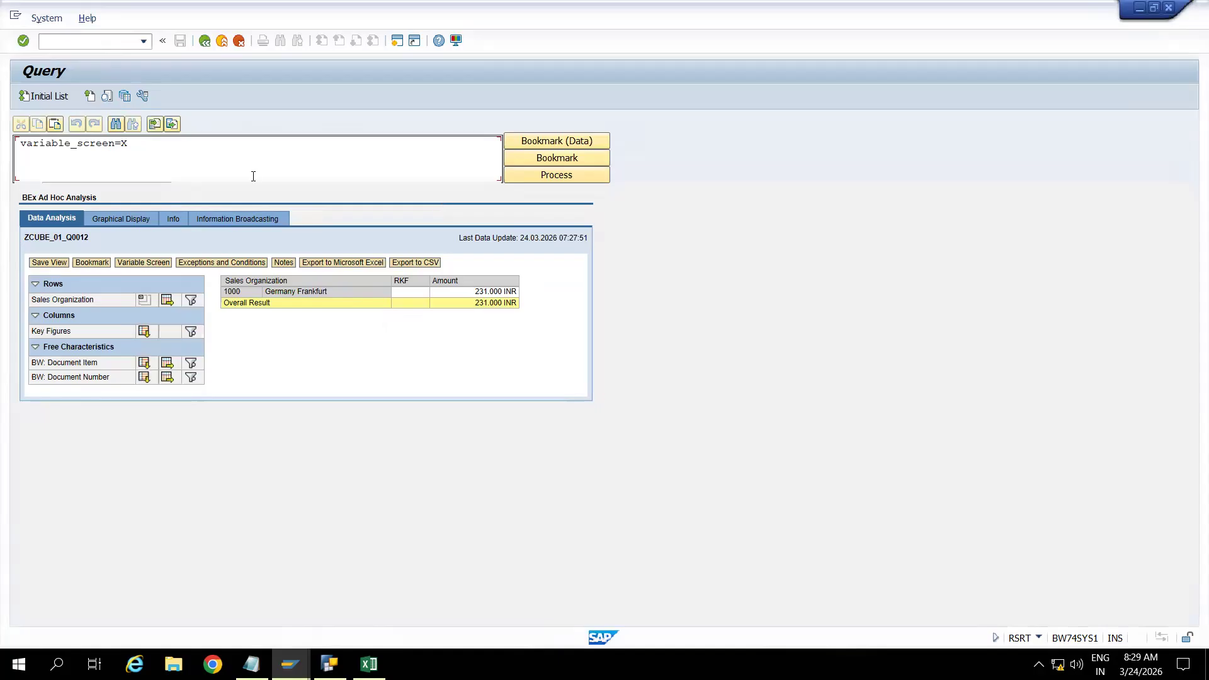
pyautogui.click(223, 41)
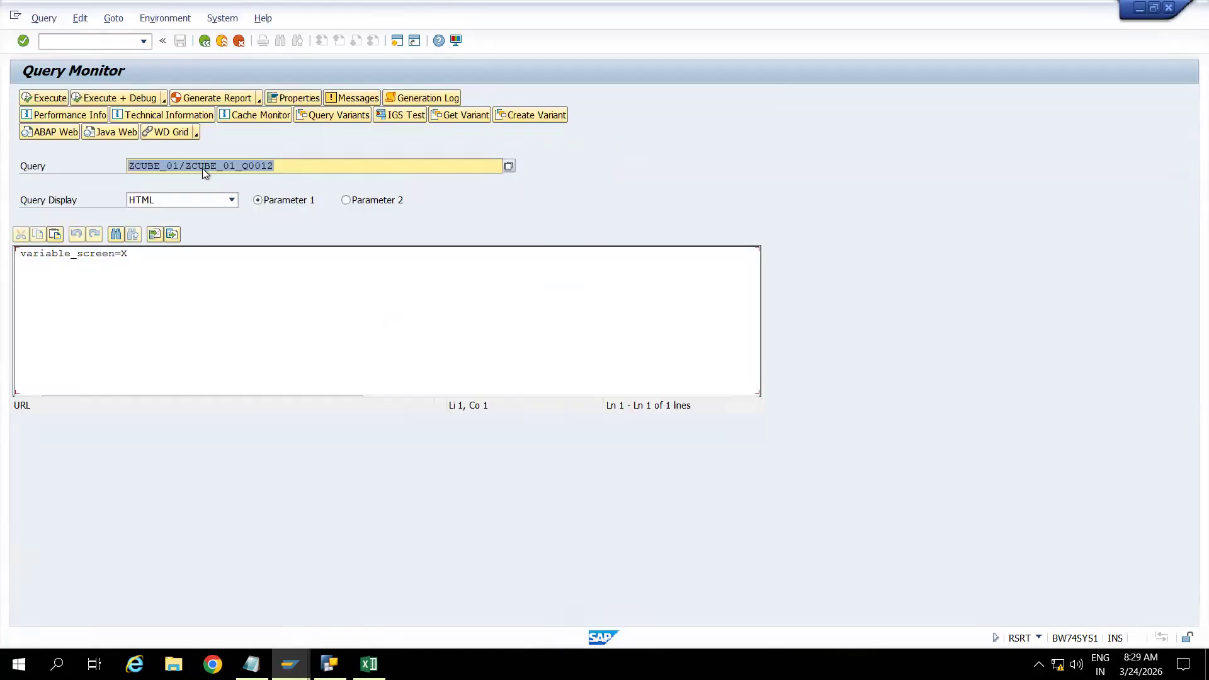
pyautogui.click(62, 100)
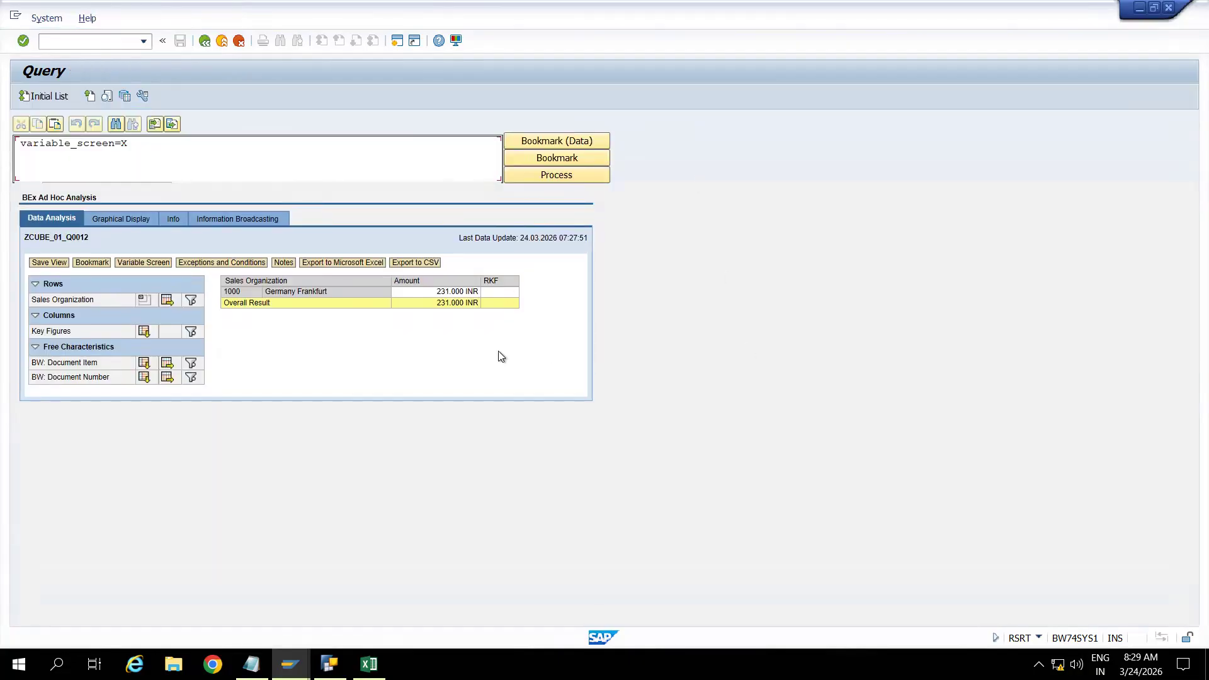
# Back in BEx Query Designer, remove the RKF selection from the columns and save the query
pyautogui.hotkey('alt', 'Tab')
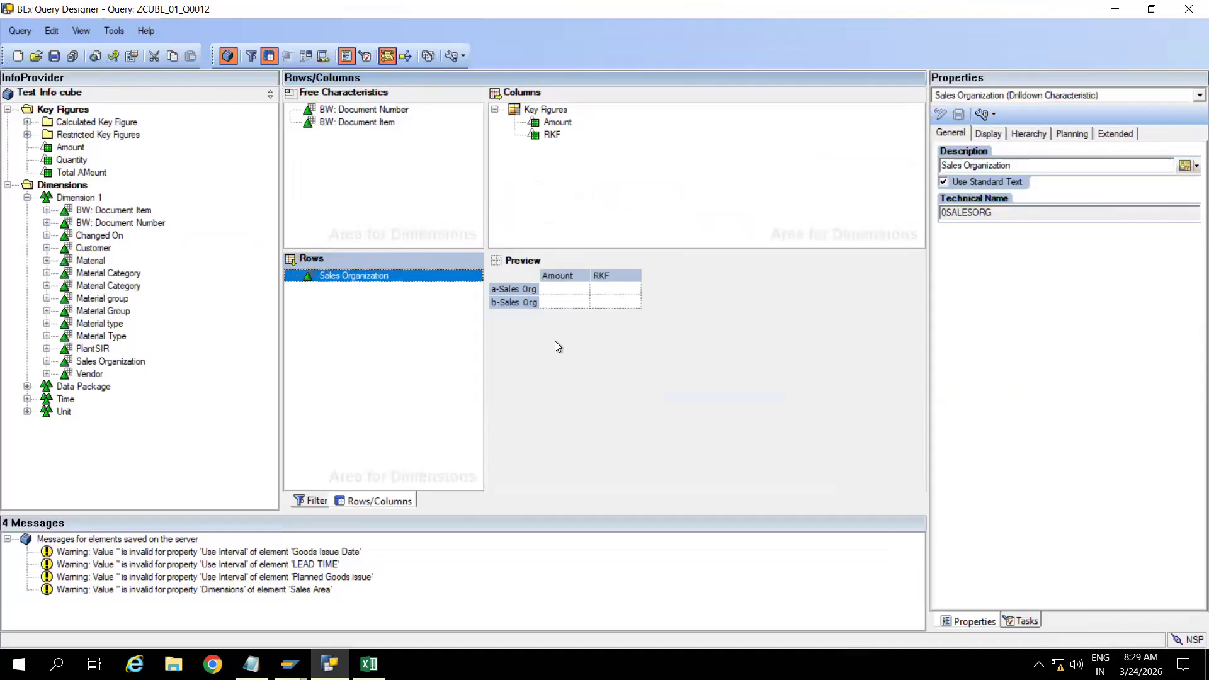
pyautogui.click(557, 136)
pyautogui.rightClick(559, 136)
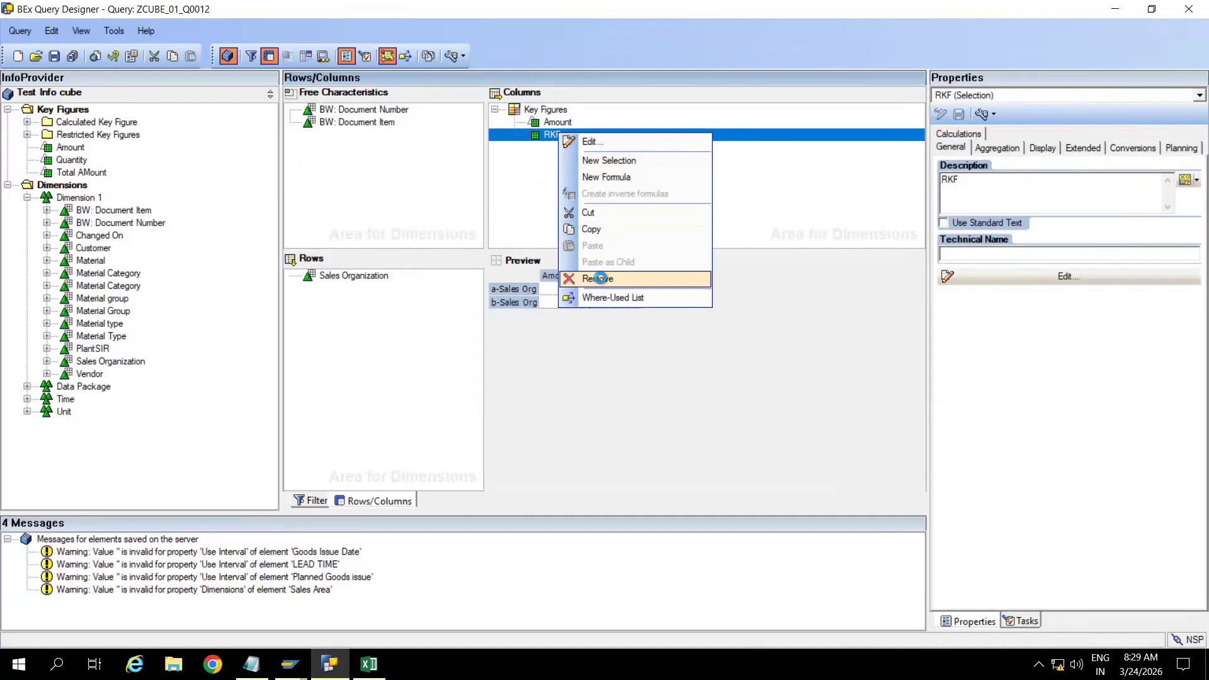
pyautogui.click(599, 278)
pyautogui.click(410, 183)
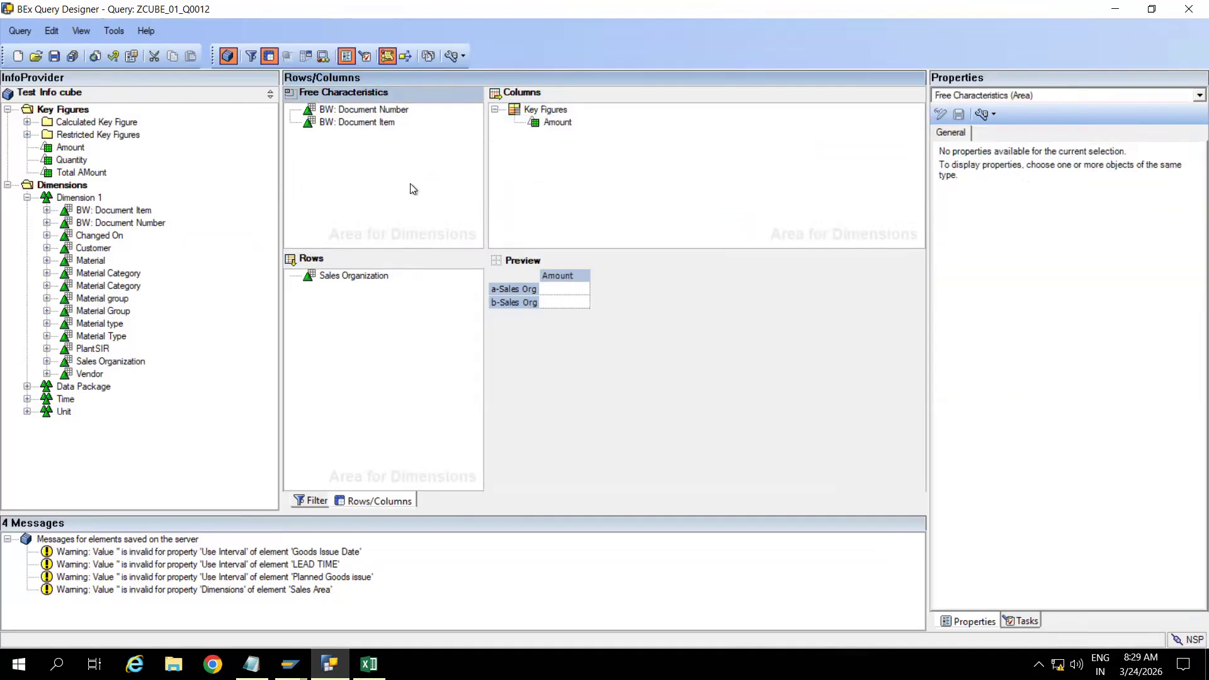
pyautogui.click(54, 55)
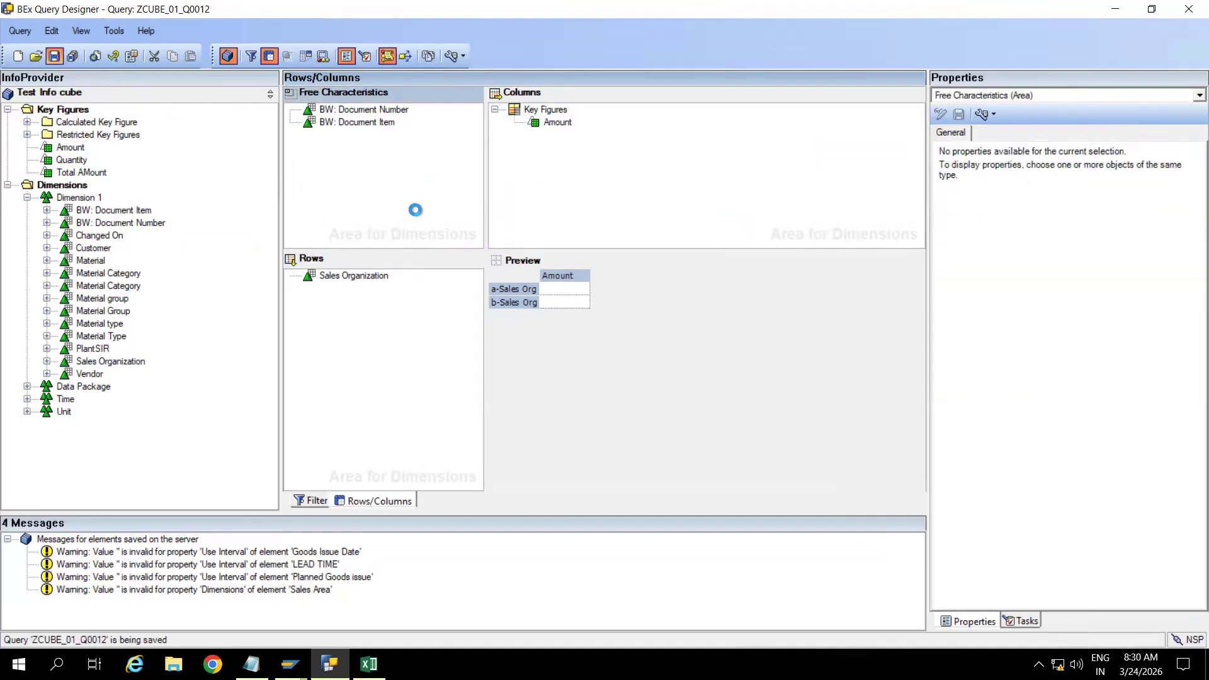
# Switch to the SAP Query Monitor and rerun the query to view only Amount by Sales Organization
pyautogui.hotkey('alt', 'Tab')
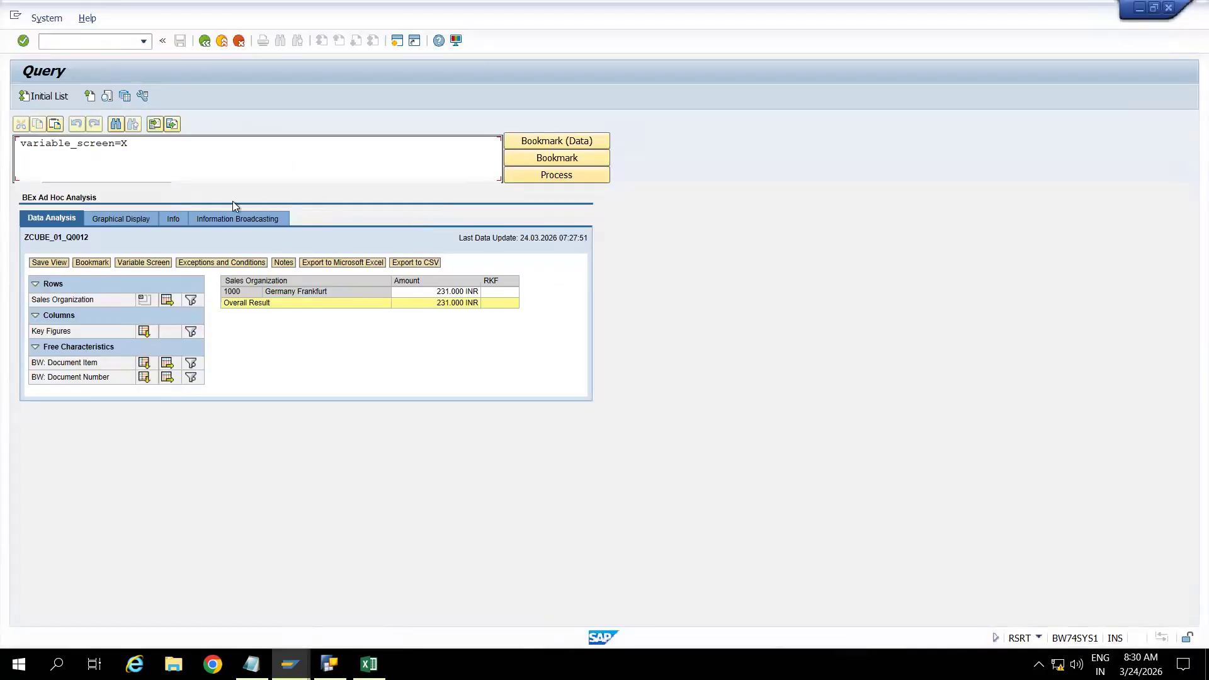
pyautogui.click(204, 42)
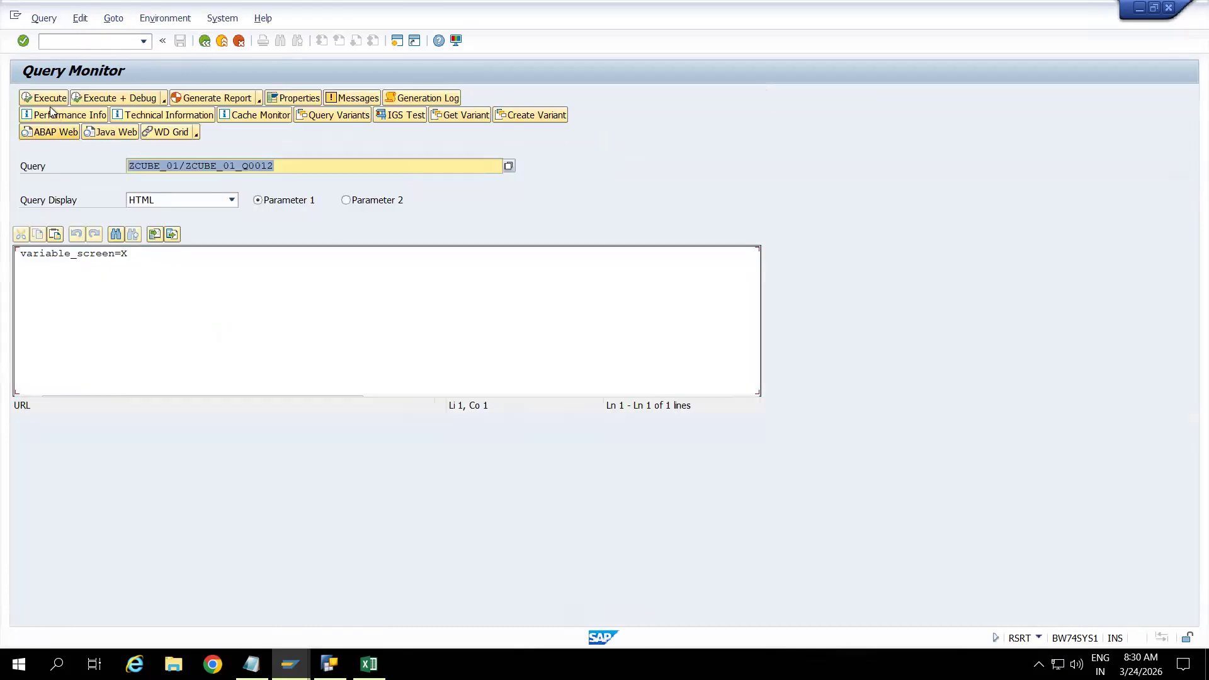
pyautogui.click(47, 99)
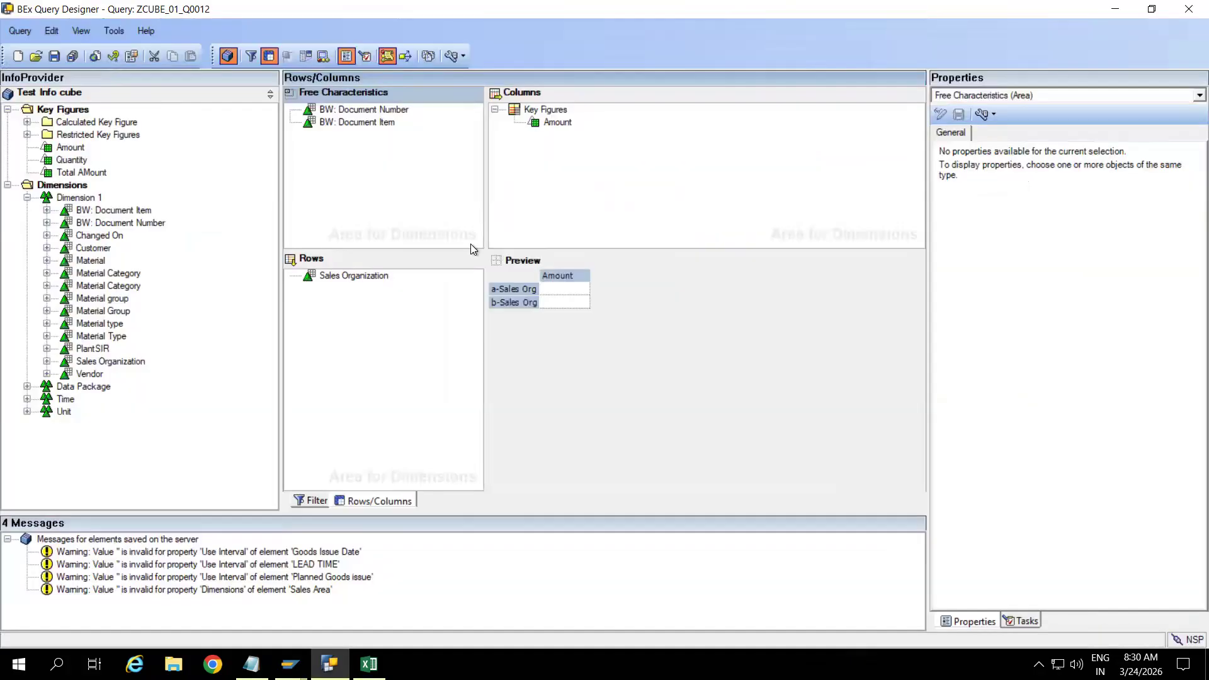
# In BEx Query Designer, replace Sales Organization in the rows with Material from Dimension 1 and save the query
pyautogui.click(315, 504)
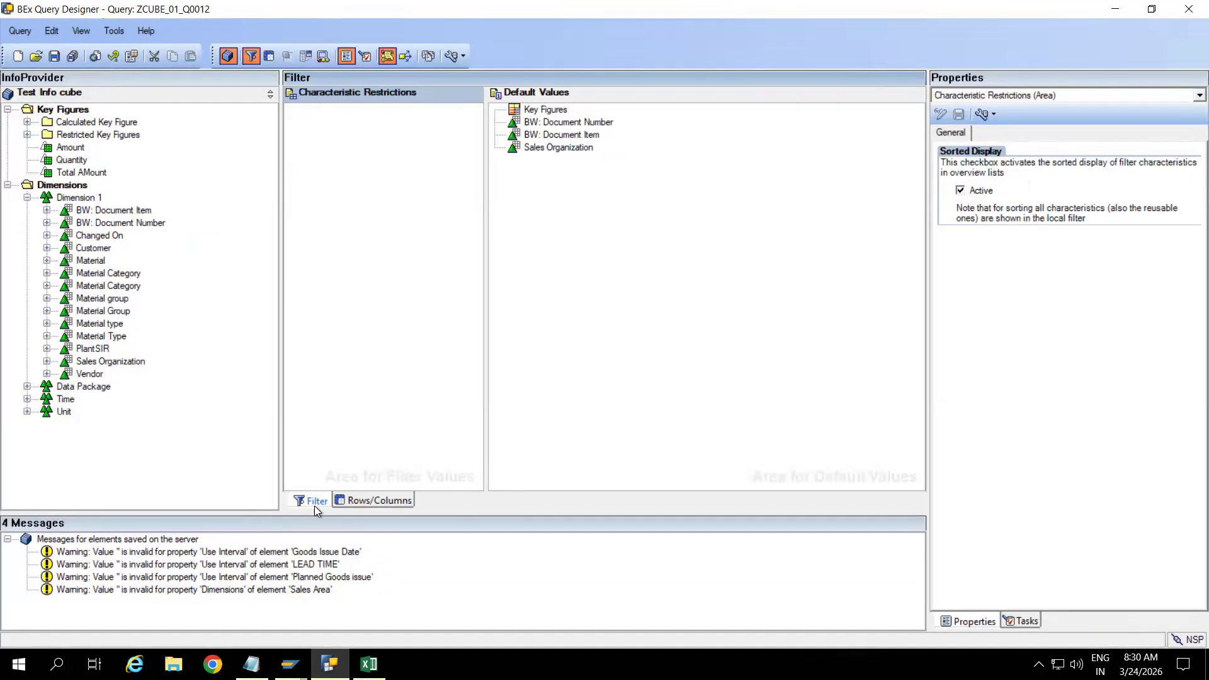
pyautogui.click(379, 501)
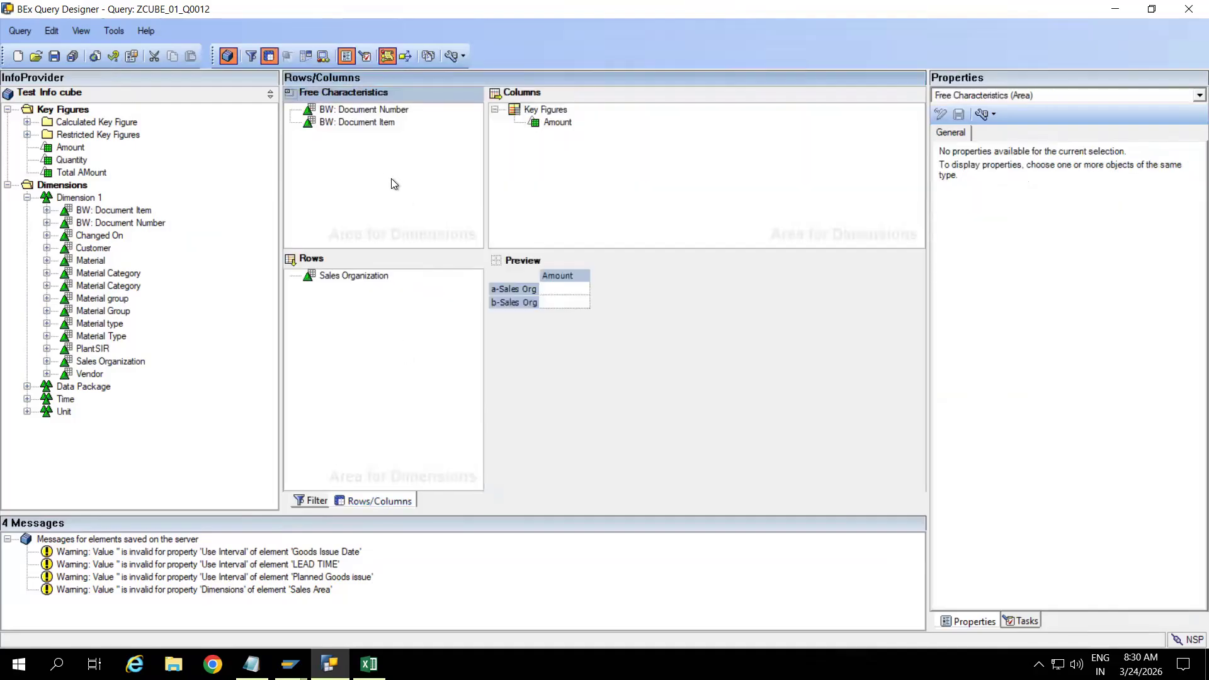
pyautogui.click(345, 275)
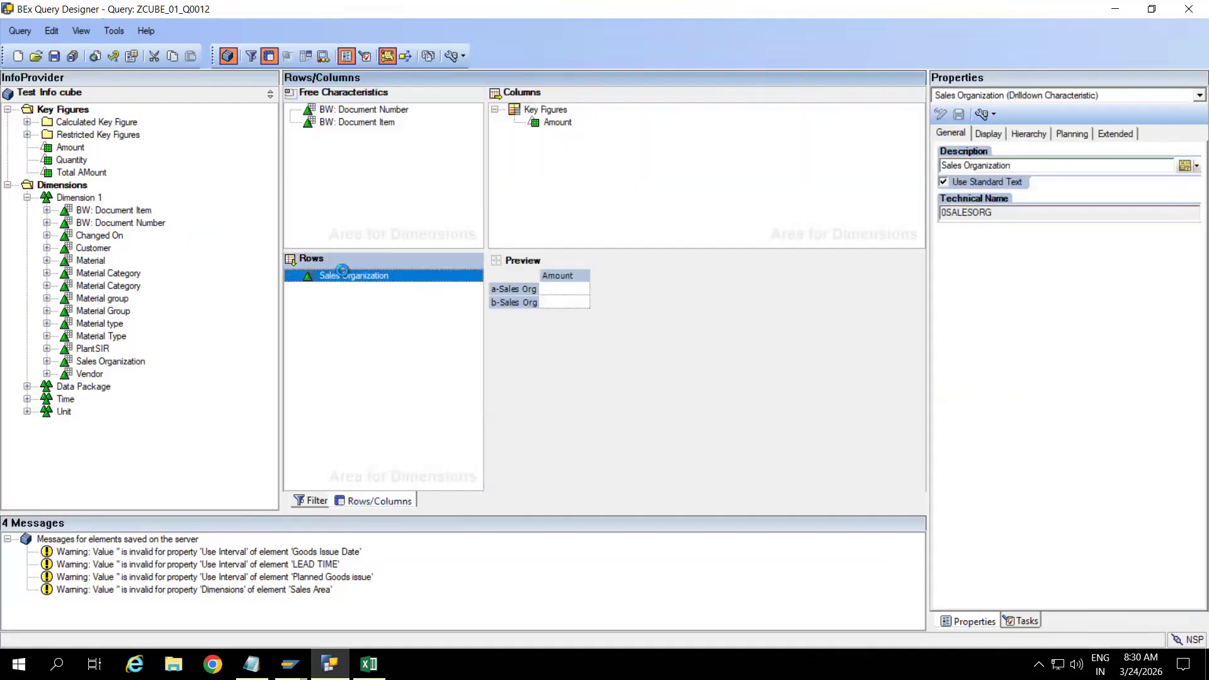
pyautogui.moveTo(342, 271); pyautogui.dragTo(229, 299)
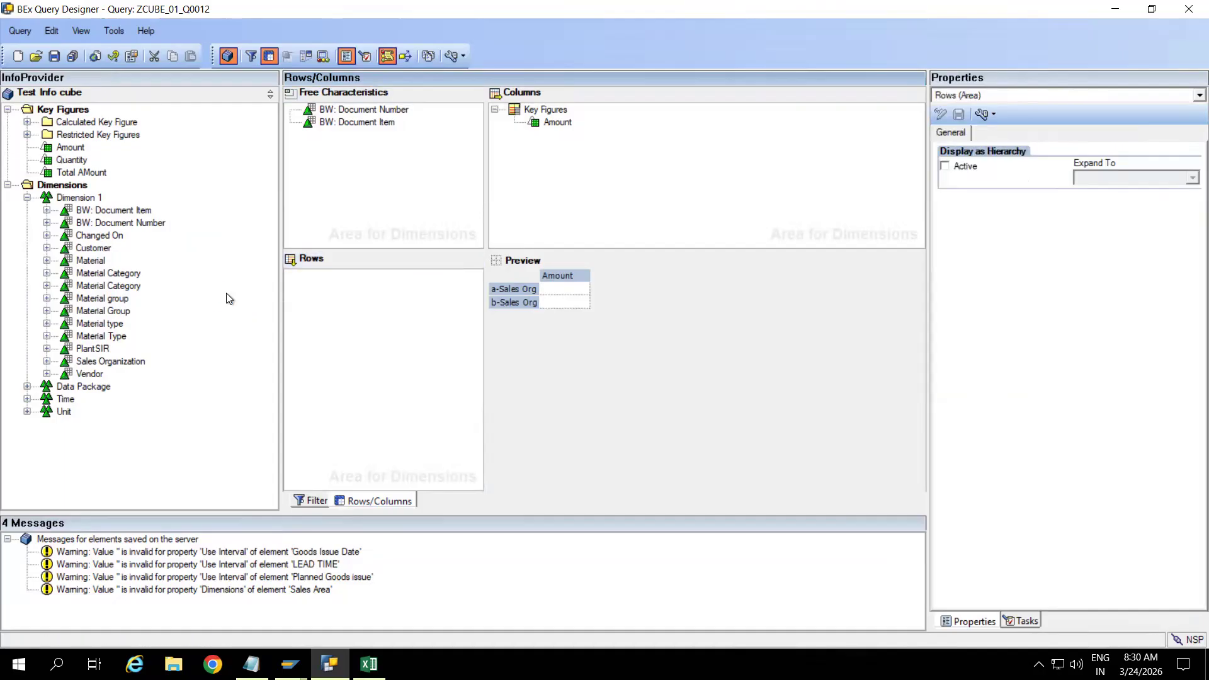
pyautogui.moveTo(93, 259); pyautogui.dragTo(385, 360)
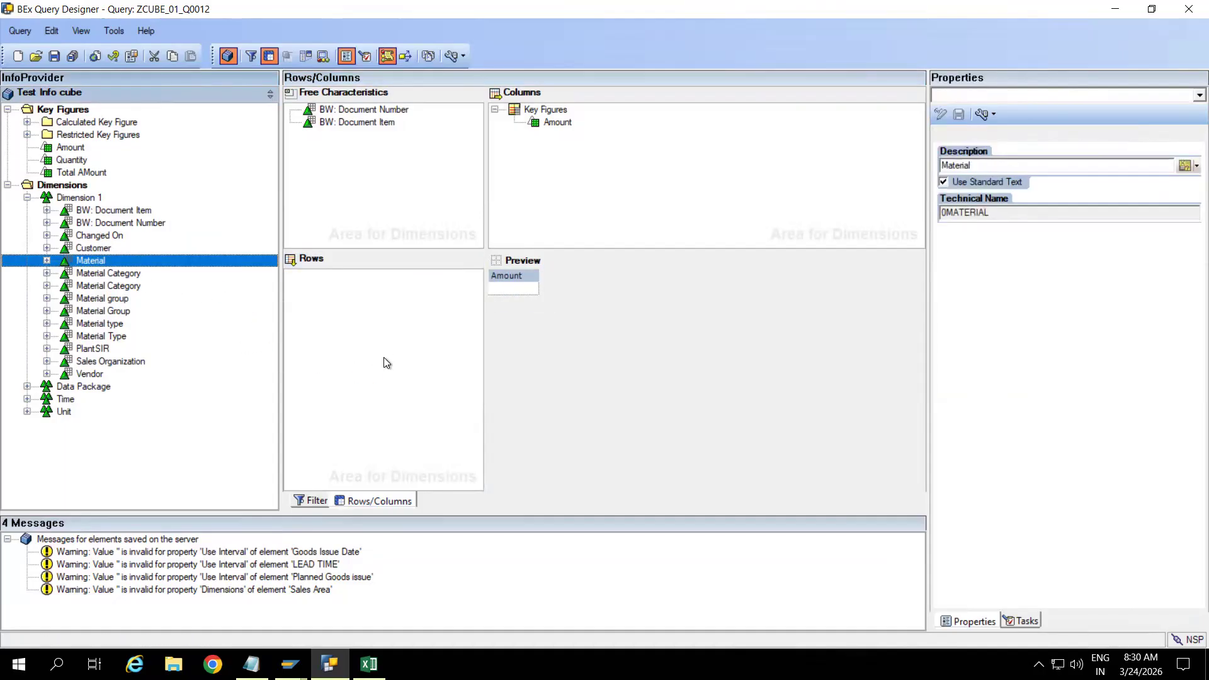
pyautogui.hotkey('ctrl', 's')
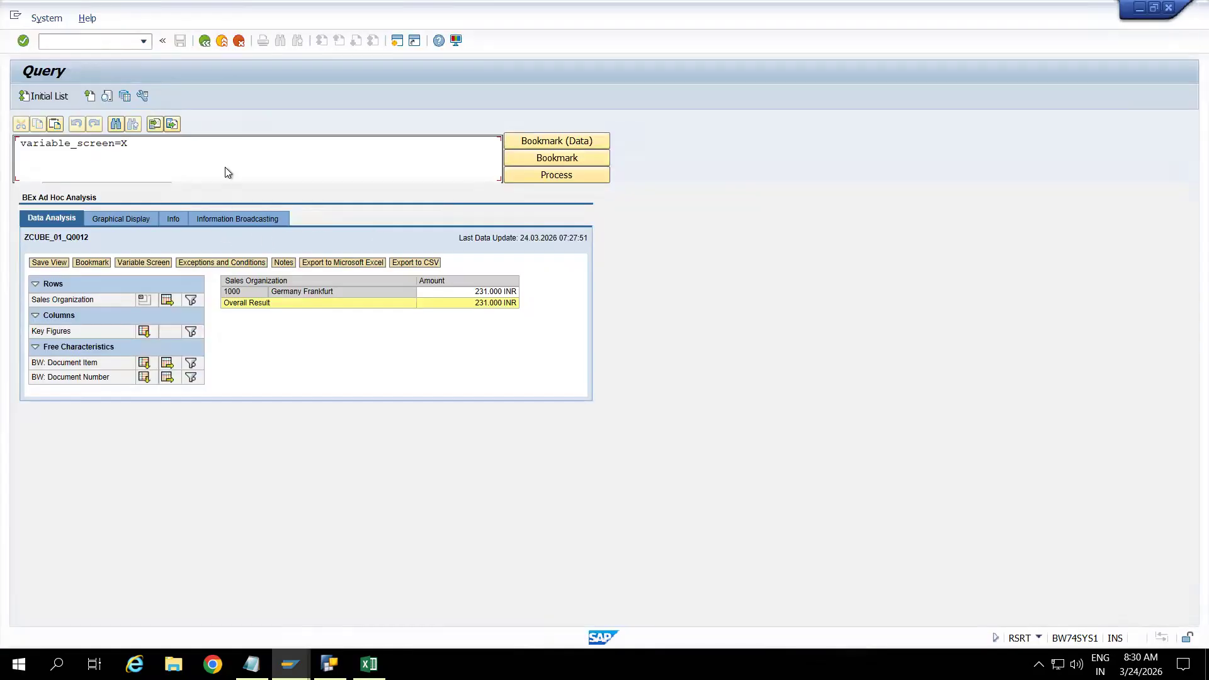
# Rerun the query in the SAP Query Monitor to view Amount by Material
pyautogui.click(205, 46)
pyautogui.click(43, 97)
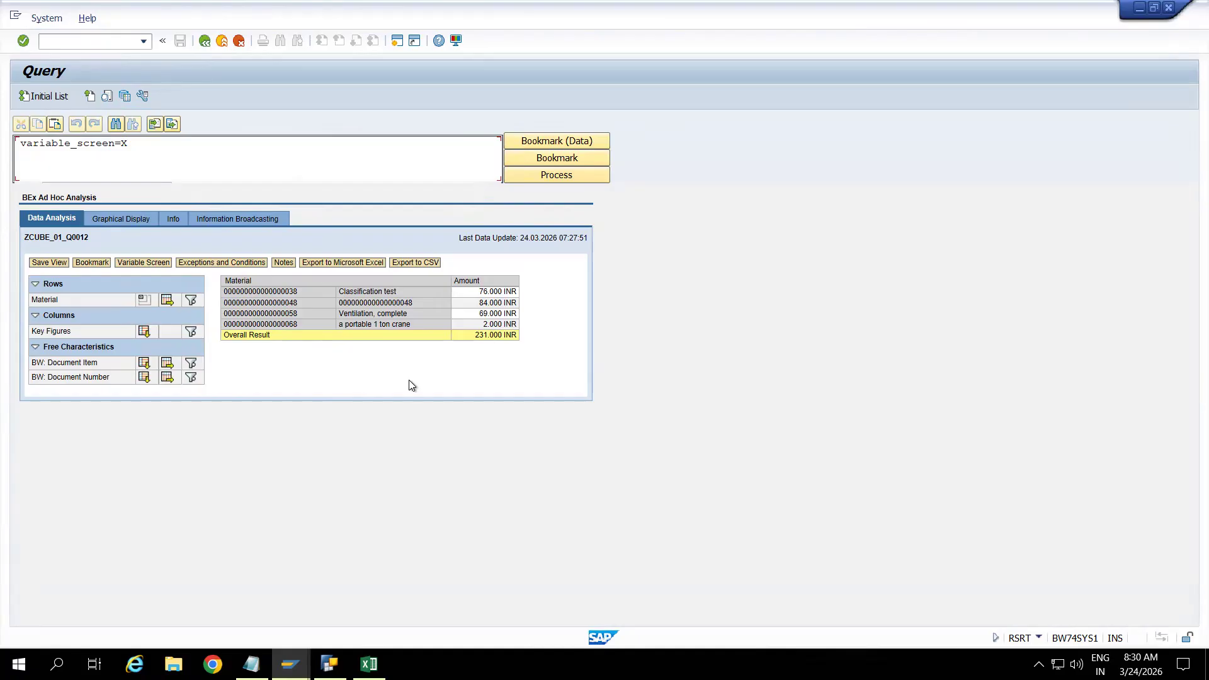
# Back in BEx Query Designer, create a new selection under Key Figures in the columns and add Amount to its definition
pyautogui.hotkey('alt', 'Tab')
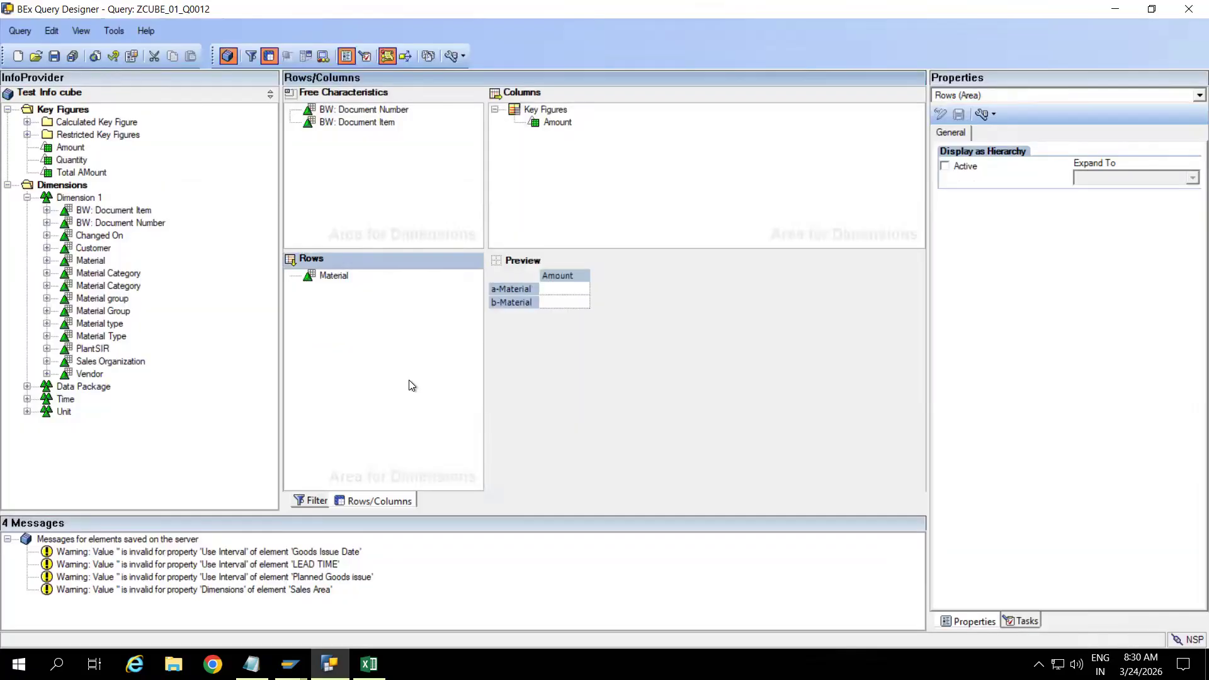
pyautogui.click(552, 112)
pyautogui.rightClick(551, 112)
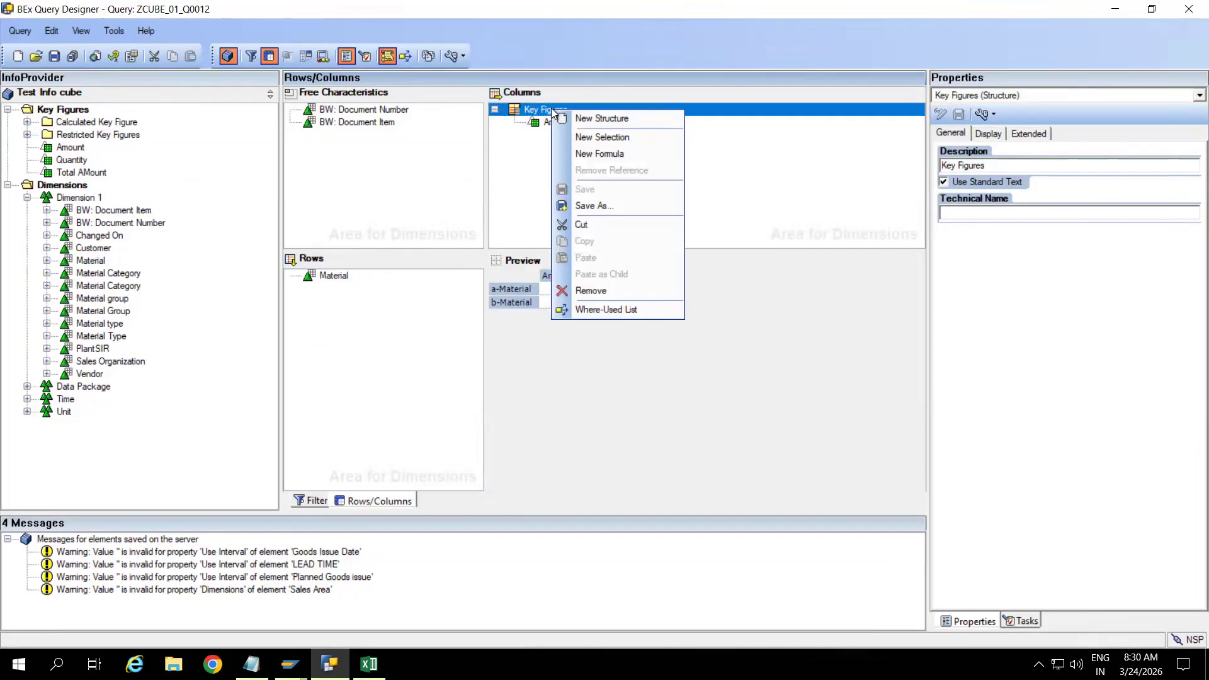
pyautogui.click(602, 140)
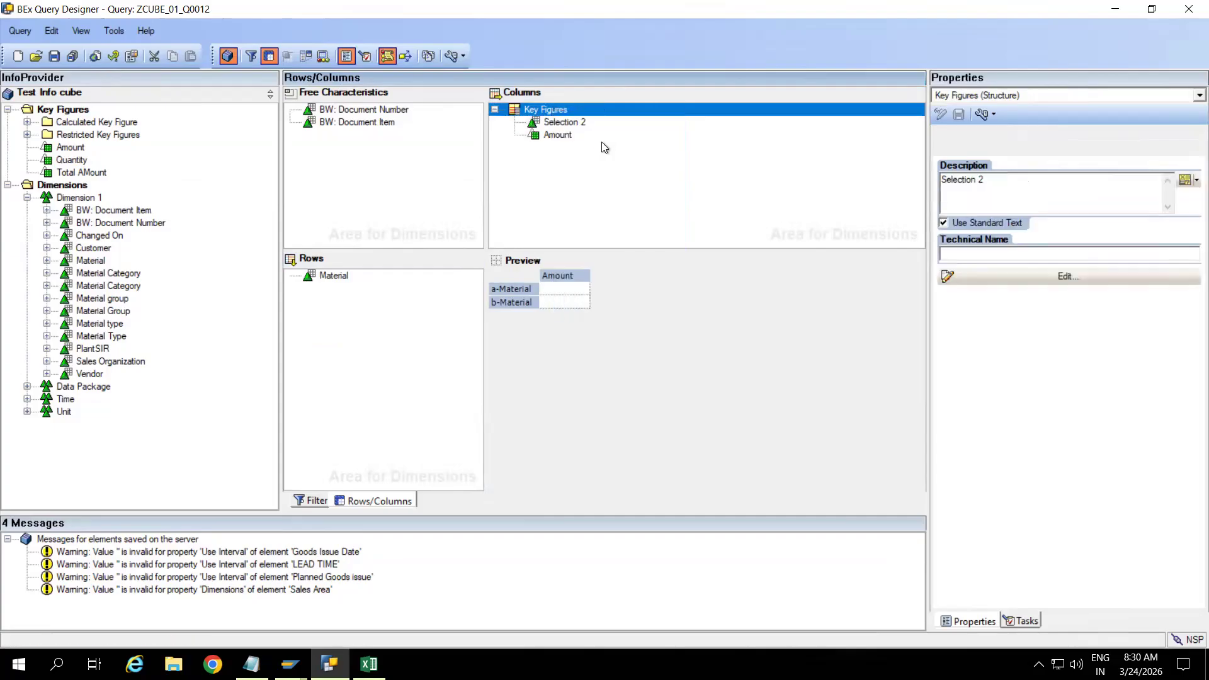
pyautogui.doubleClick(568, 123)
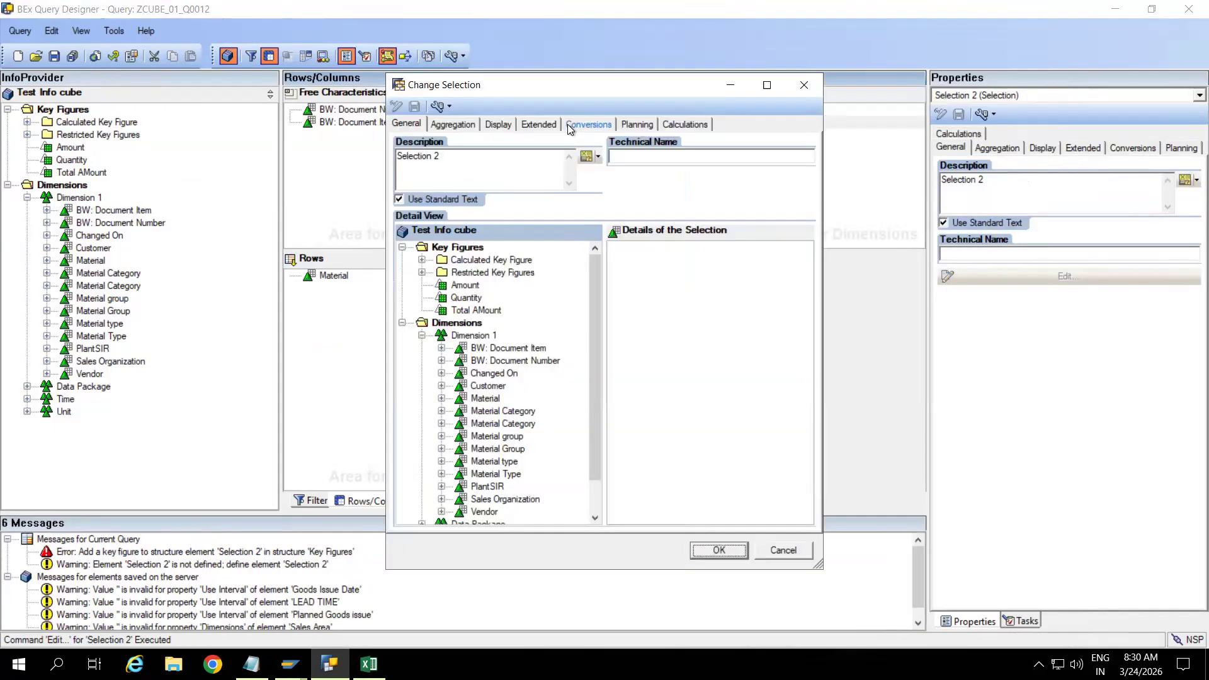
pyautogui.moveTo(463, 286); pyautogui.dragTo(683, 296)
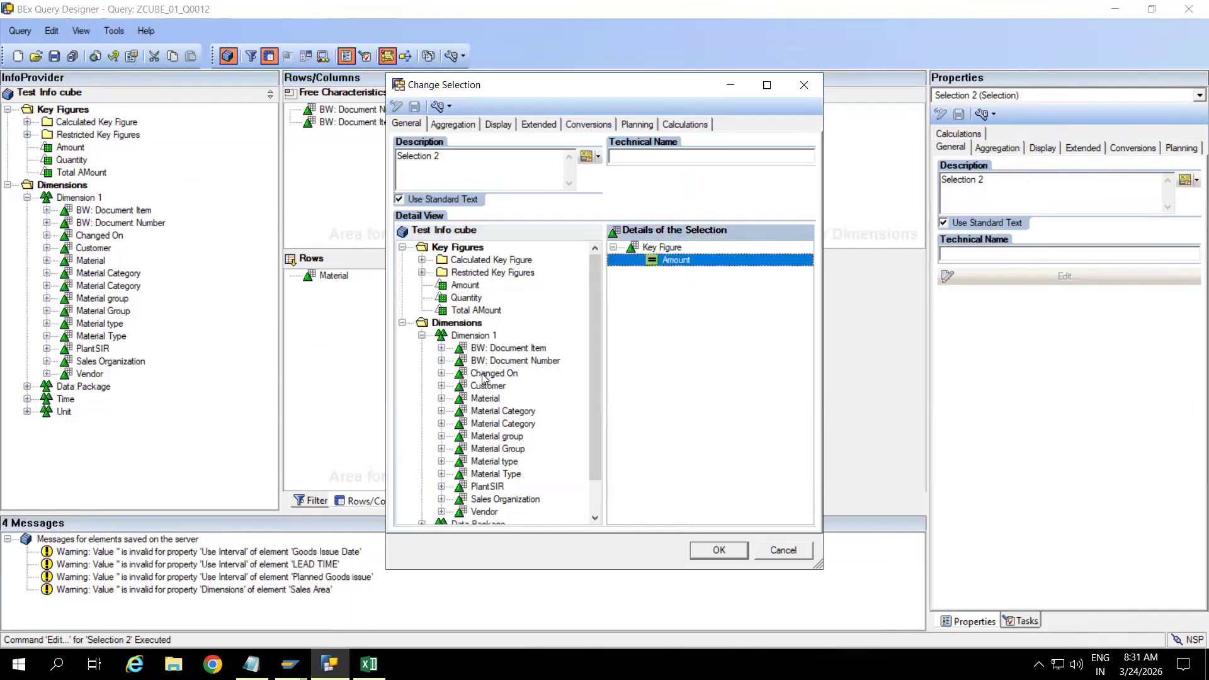
# Restrict the new selection to the Material value Classification test, listing the values by key, and save the query
pyautogui.moveTo(494, 403); pyautogui.dragTo(707, 343)
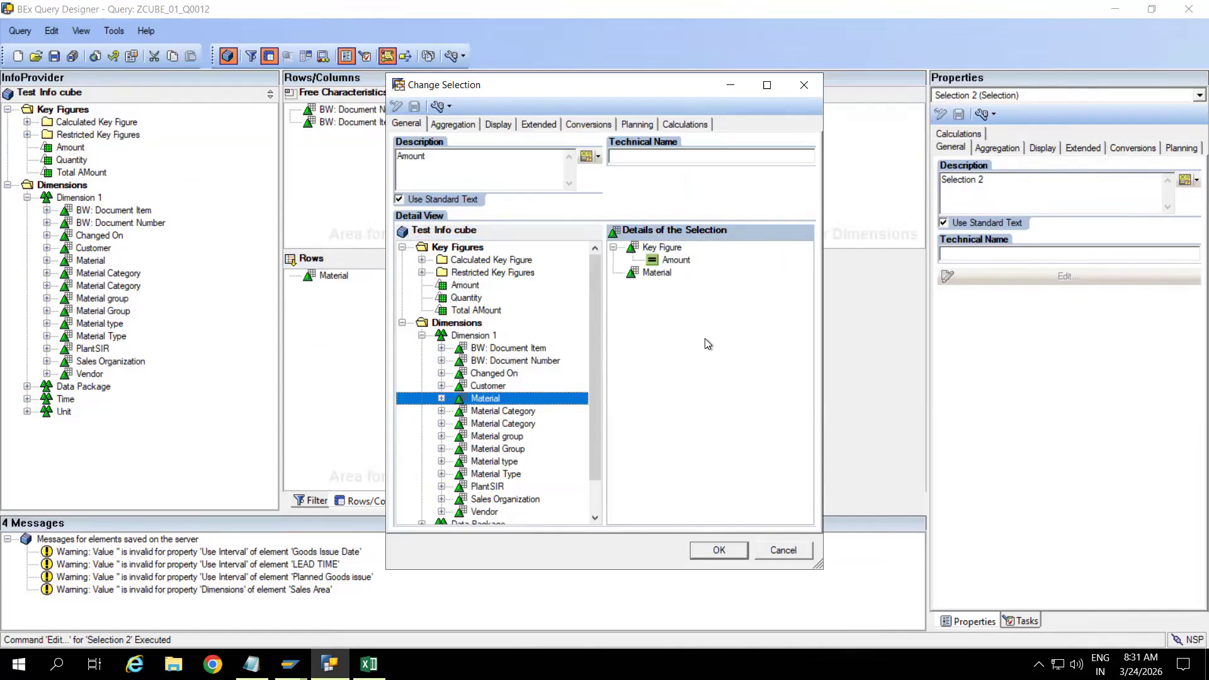
pyautogui.rightClick(662, 275)
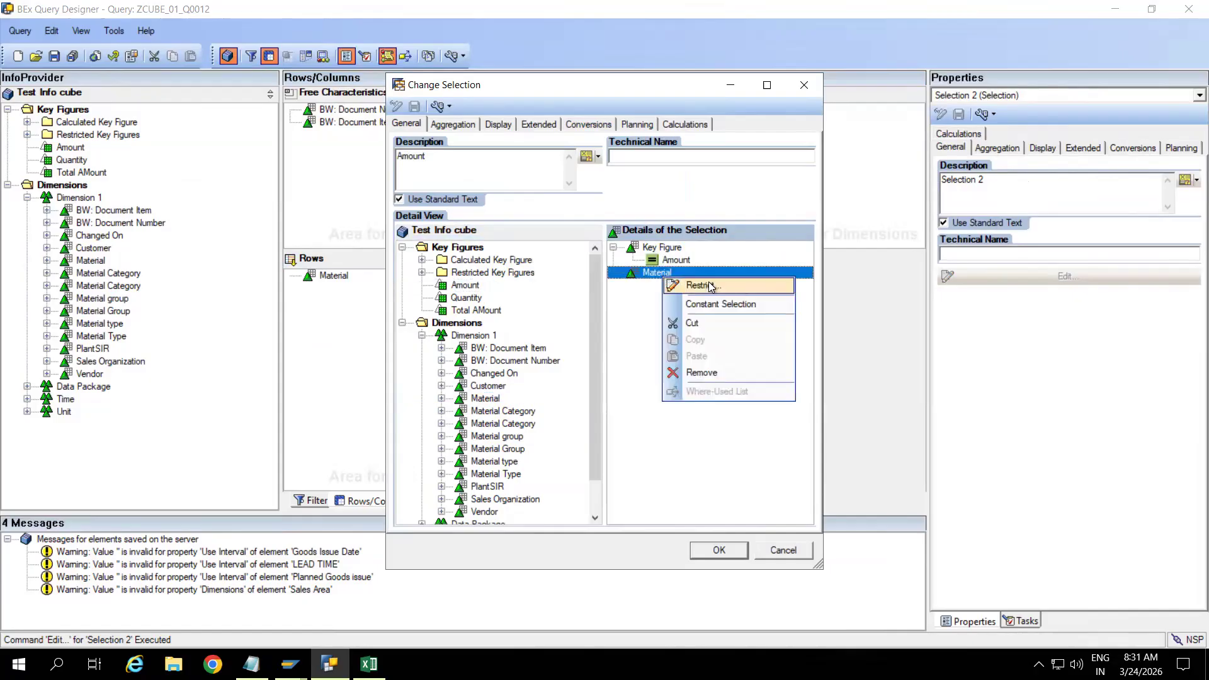
pyautogui.click(709, 281)
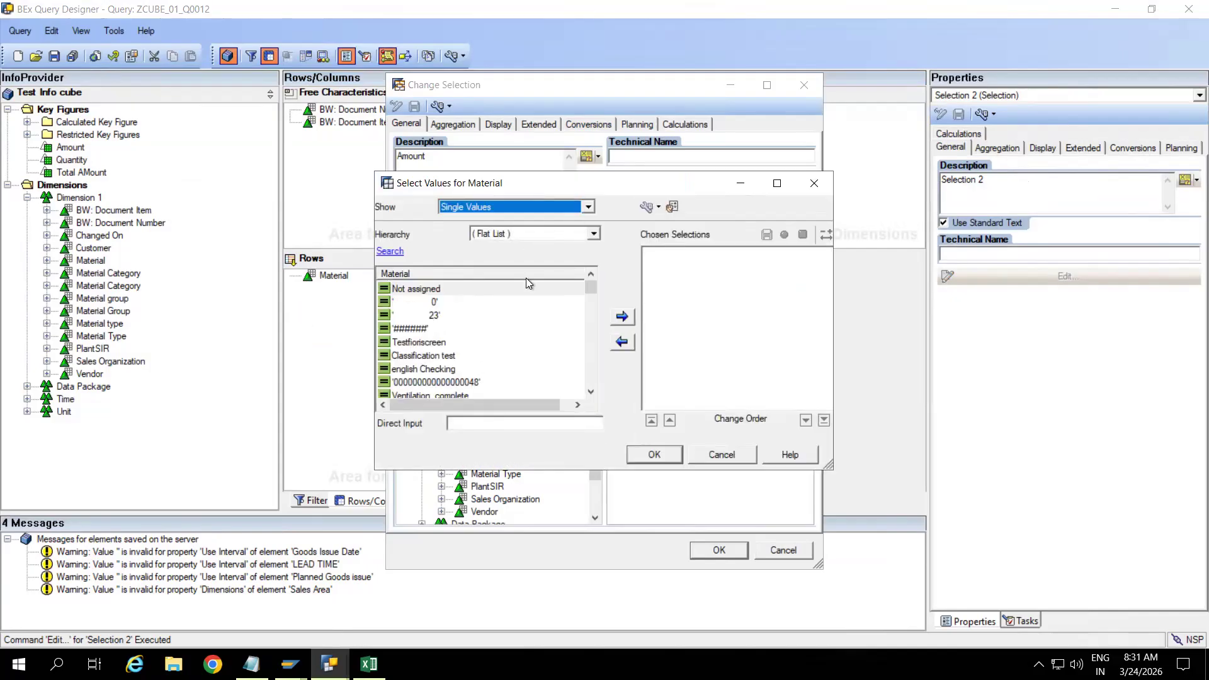
pyautogui.click(655, 206)
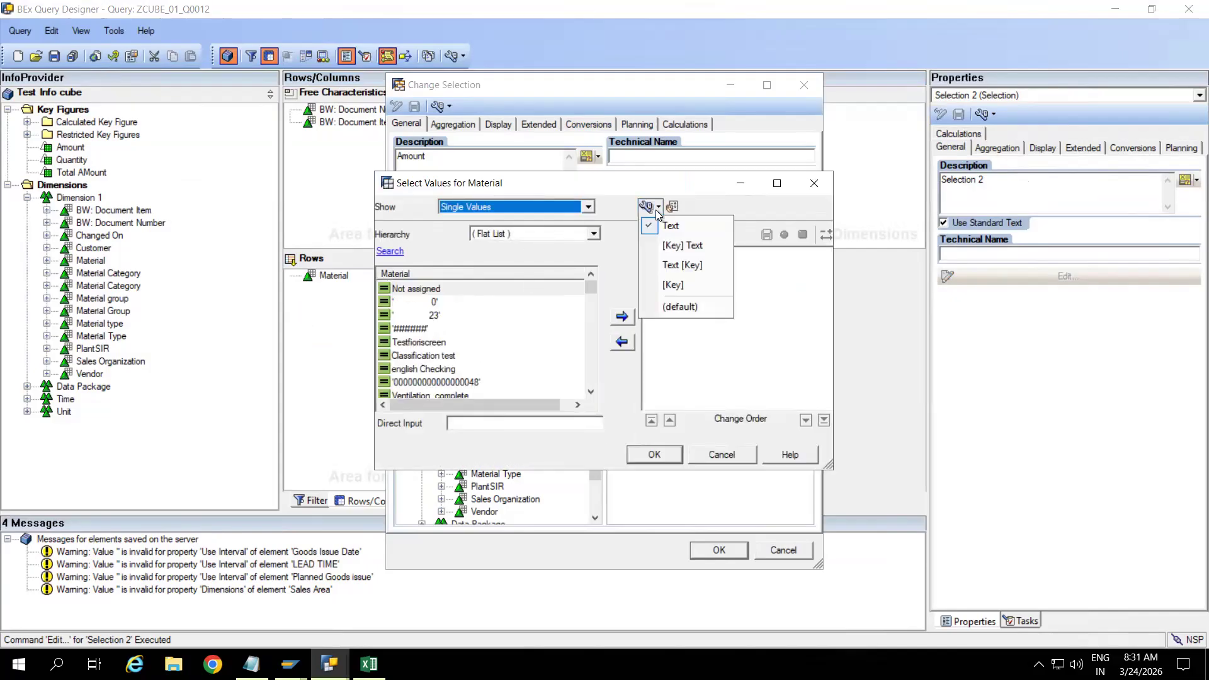
pyautogui.click(676, 286)
pyautogui.click(473, 356)
pyautogui.doubleClick(473, 356)
pyautogui.click(653, 454)
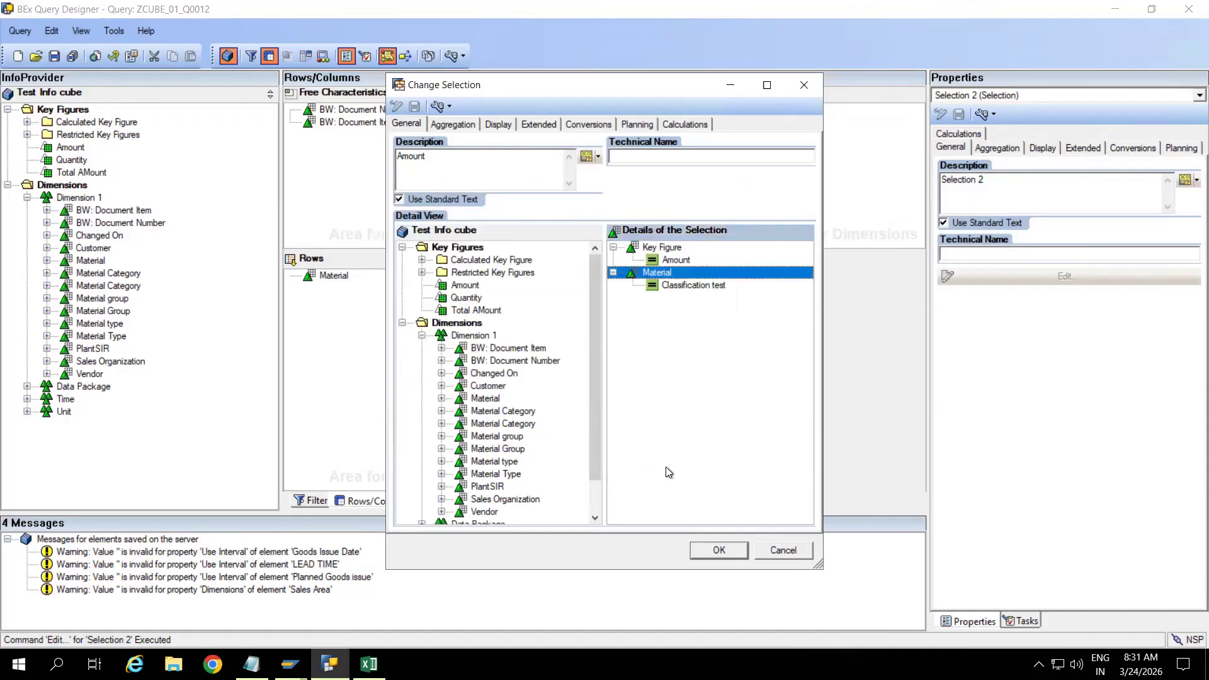
pyautogui.click(718, 550)
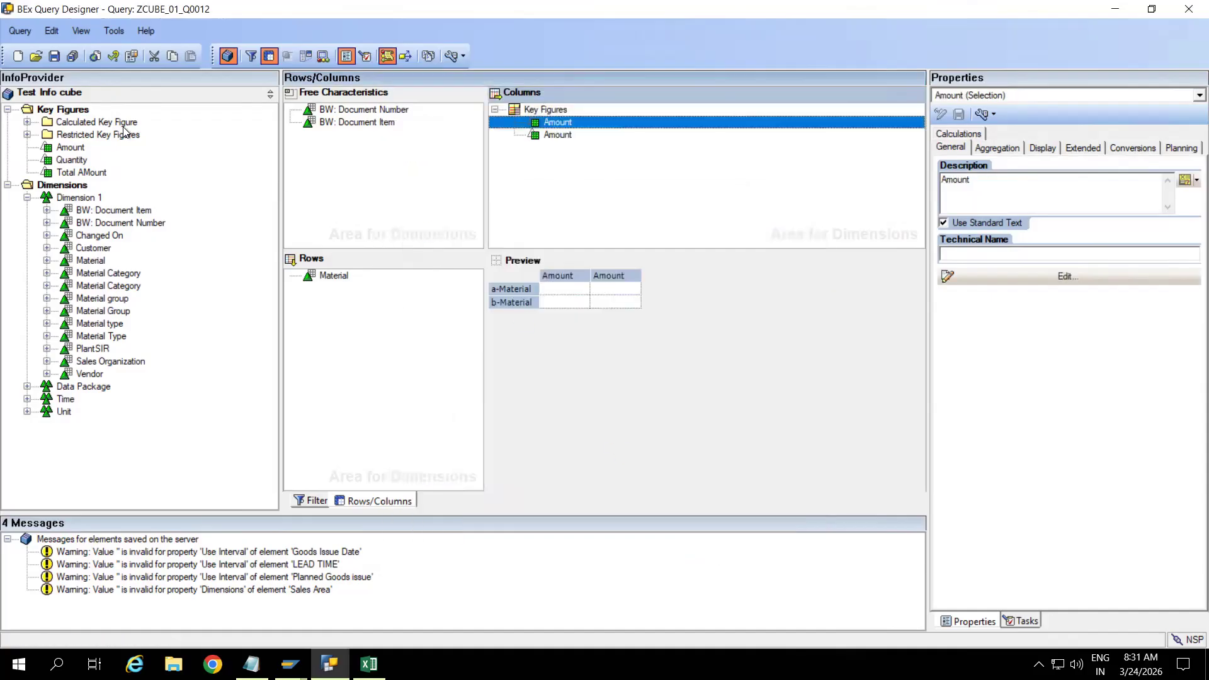
pyautogui.click(54, 56)
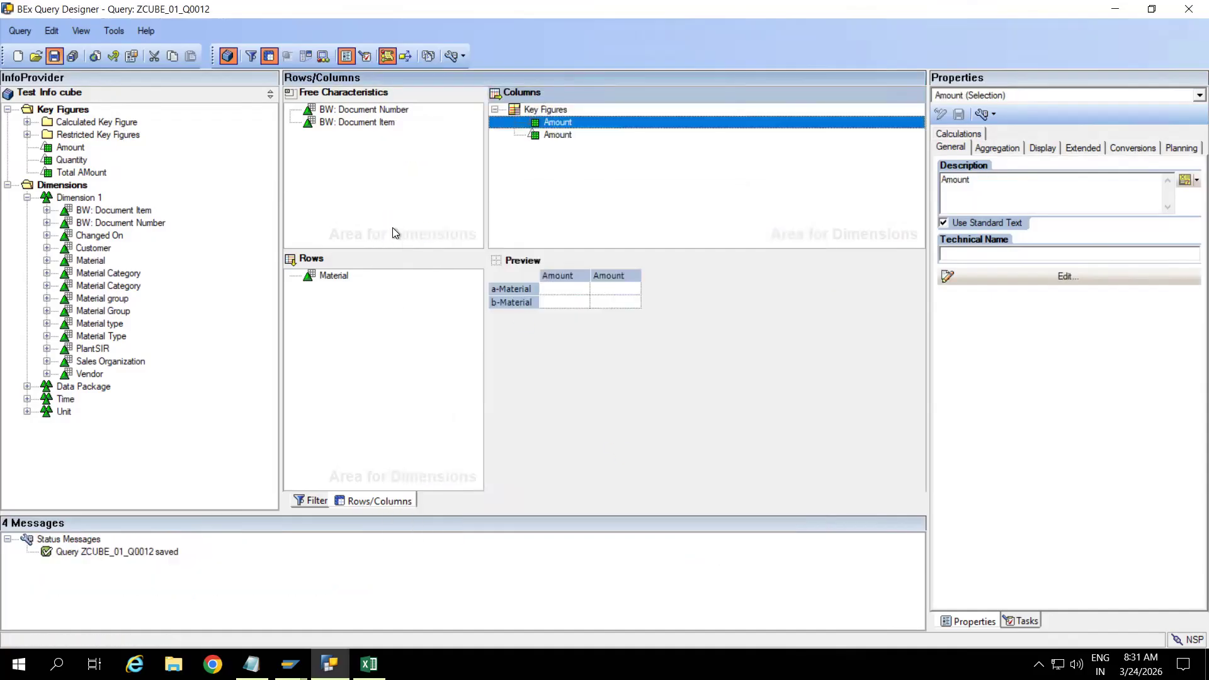
# Switch to the SAP Query Monitor and rerun the query to compare the restricted and unrestricted Amount by Material
pyautogui.hotkey('alt', 'Tab')
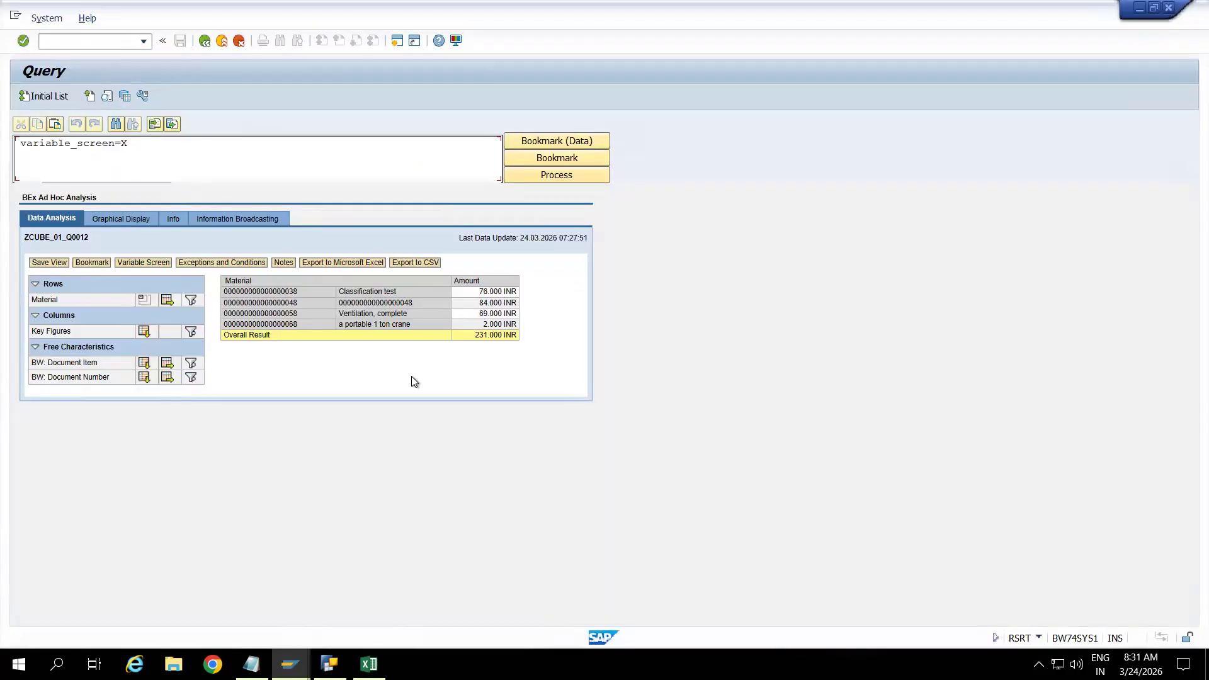
pyautogui.click(204, 41)
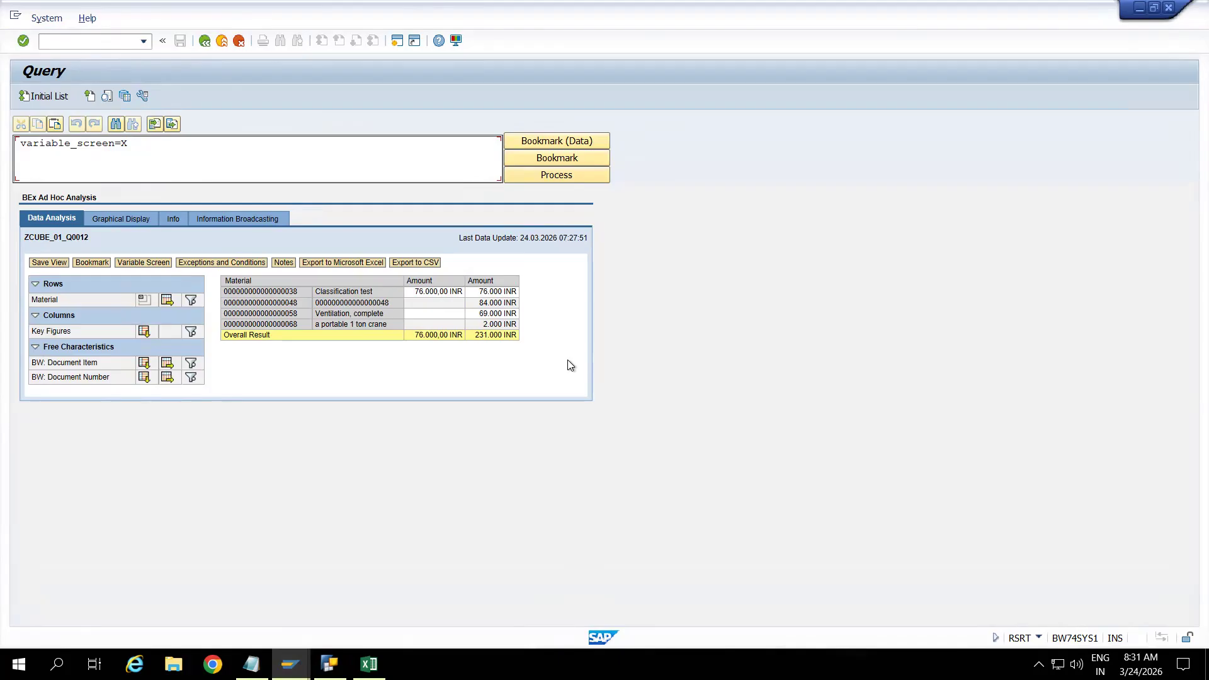
# Back in BEx Query Designer, change the restricted Amount selection's description to New Selection and save the query
pyautogui.hotkey('alt', 'Tab')
pyautogui.doubleClick(557, 126)
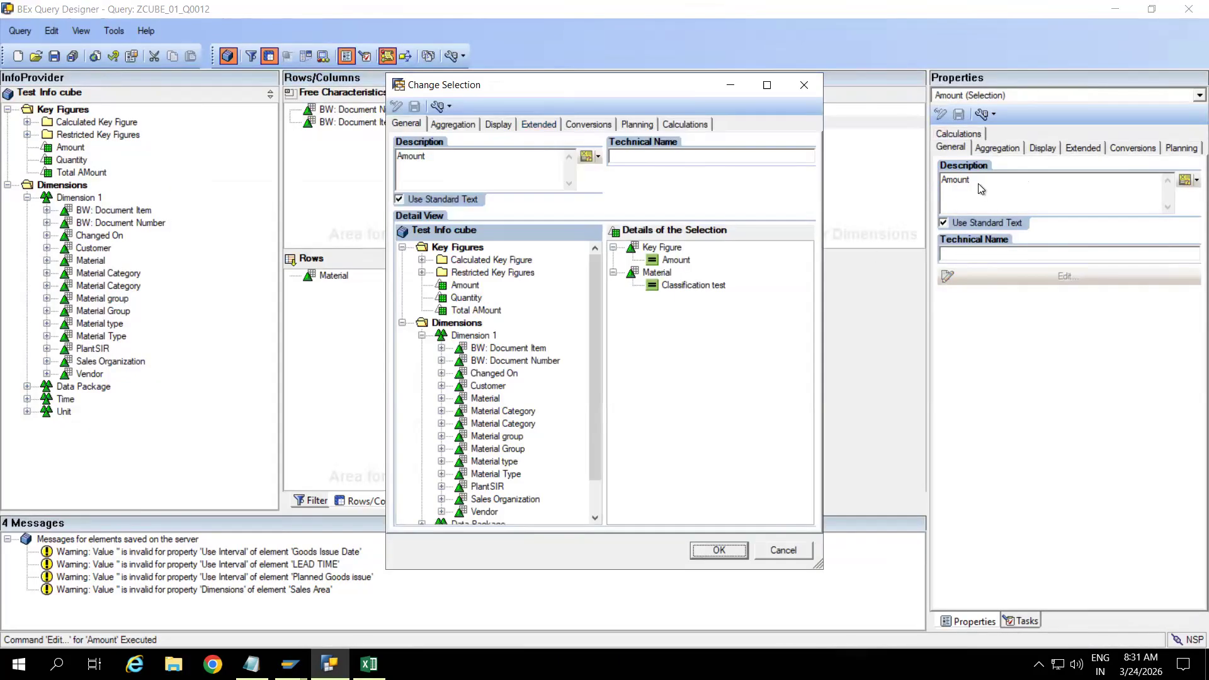
pyautogui.click(451, 156)
pyautogui.press('BackSpace')
pyautogui.press('BackSpace')
pyautogui.press('BackSpace')
pyautogui.write('New Selection')
pyautogui.click(715, 547)
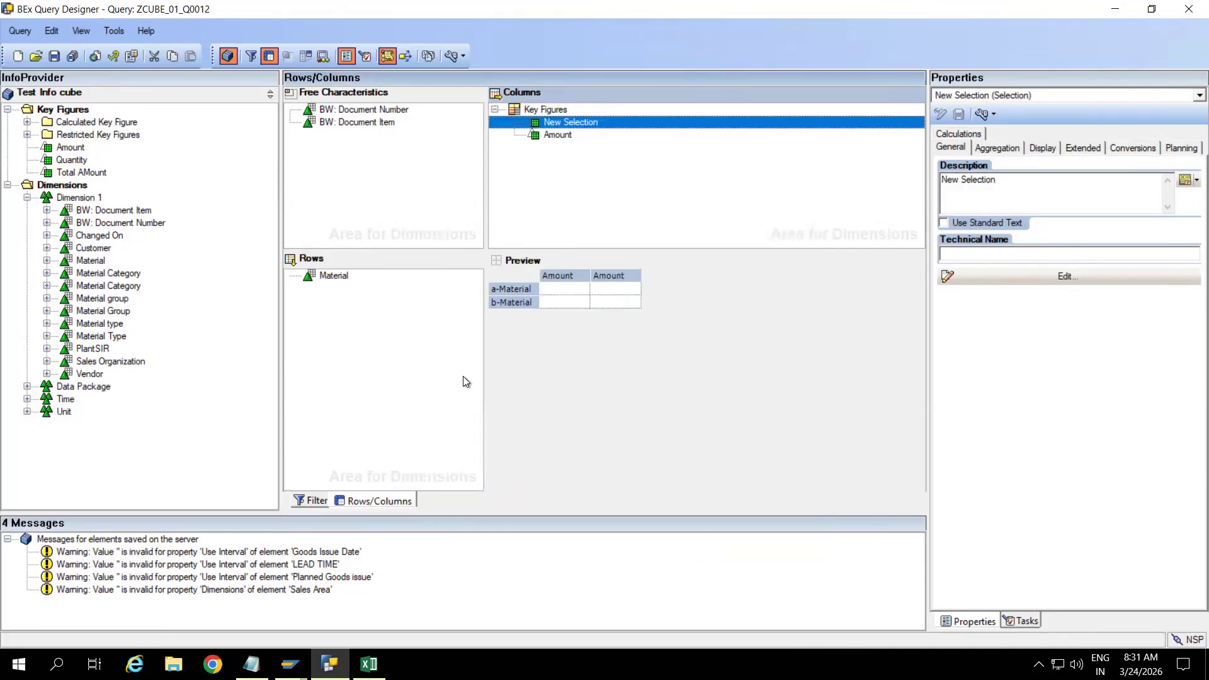
pyautogui.click(55, 57)
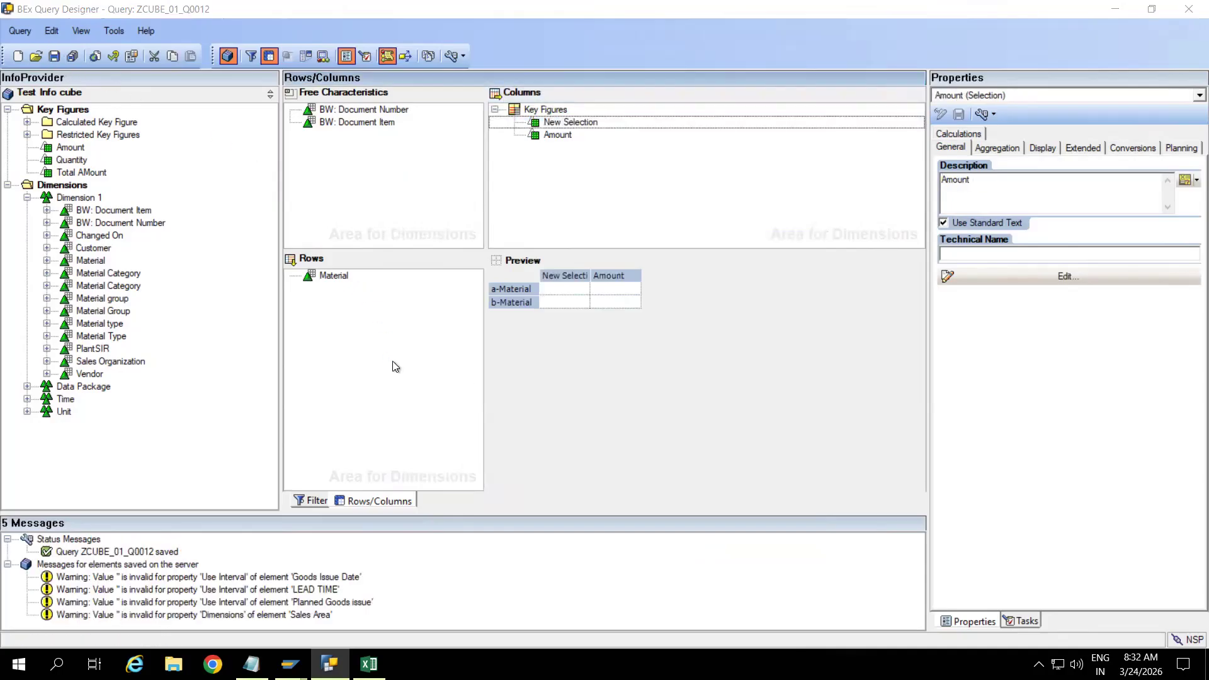
# Switch to the SAP Query Monitor and rerun the query to compare the New Selection and Amount columns by Material
pyautogui.hotkey('alt', 'Tab')
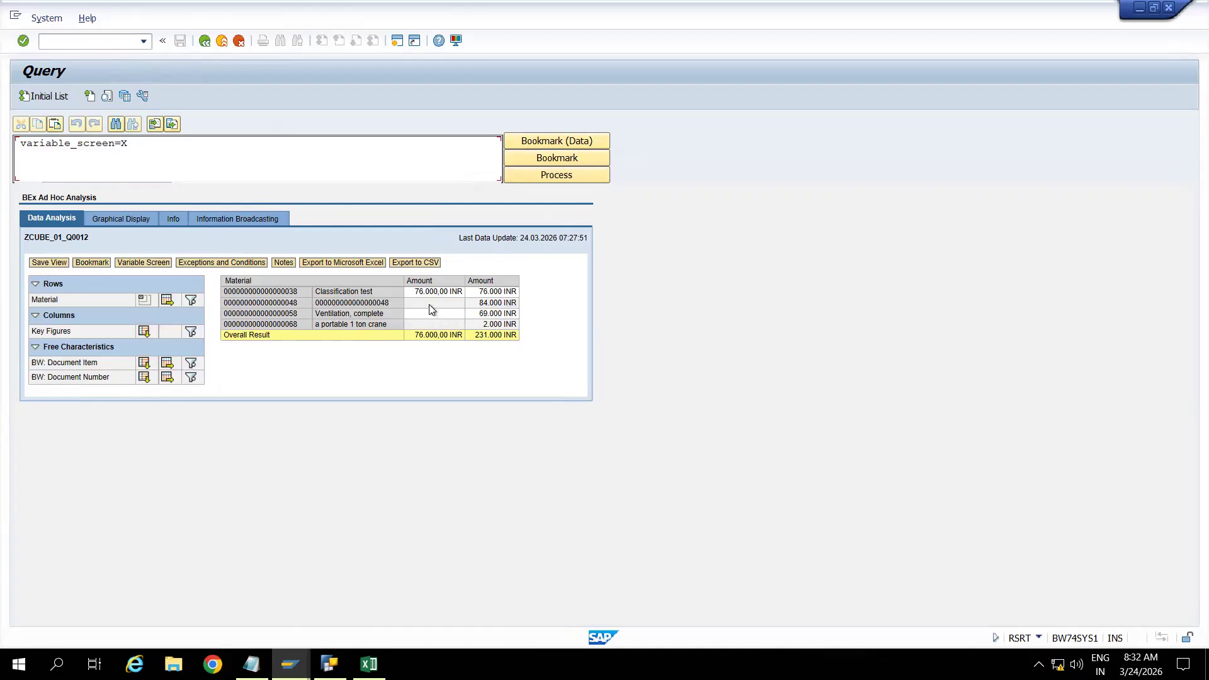
pyautogui.click(205, 41)
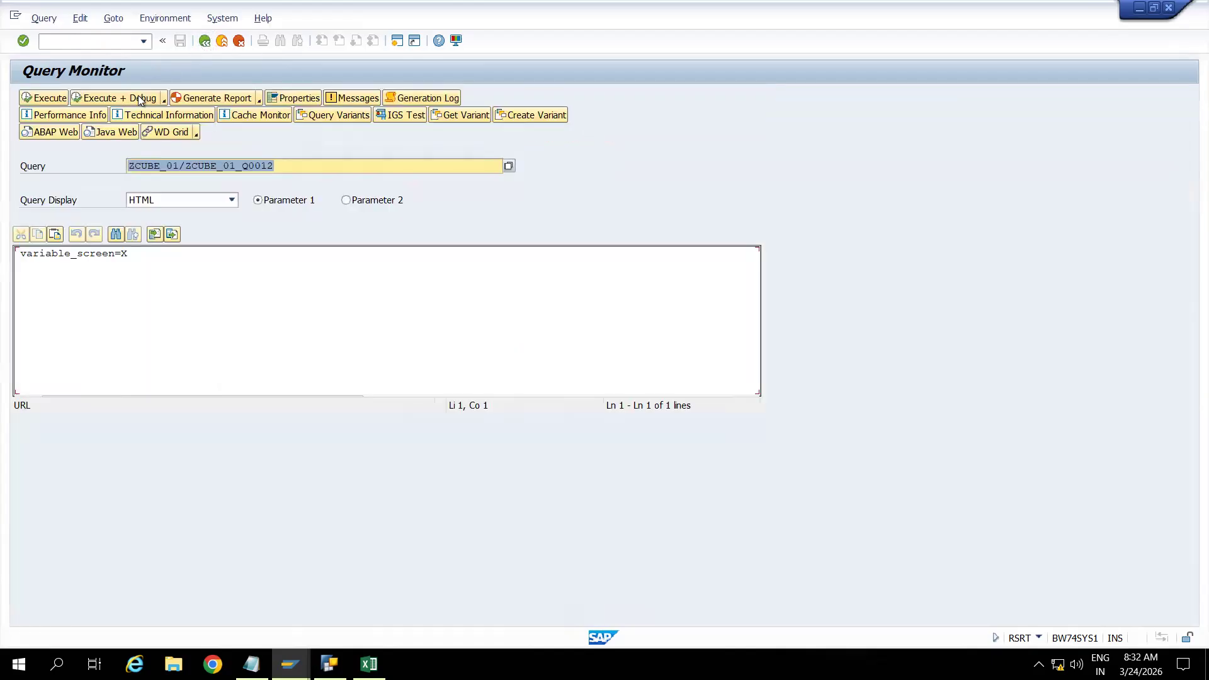
pyautogui.click(48, 99)
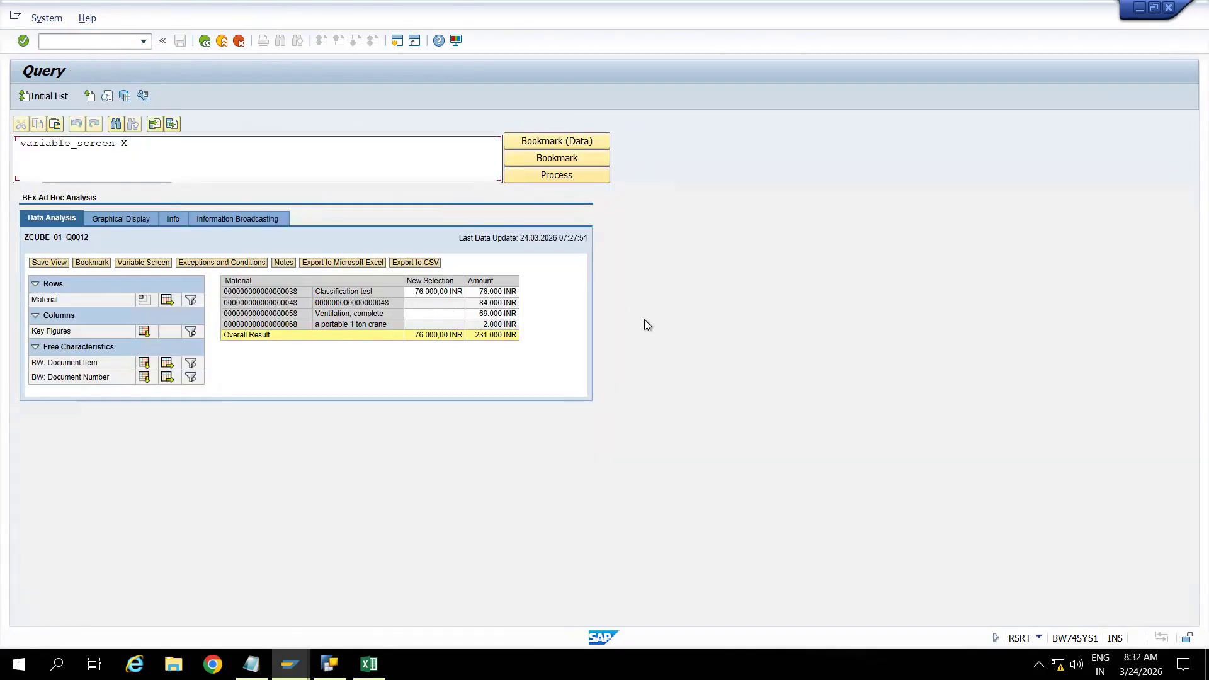
# Back in BEx Query Designer, remove New Selection from the key figures in the columns and save the query
pyautogui.click(329, 664)
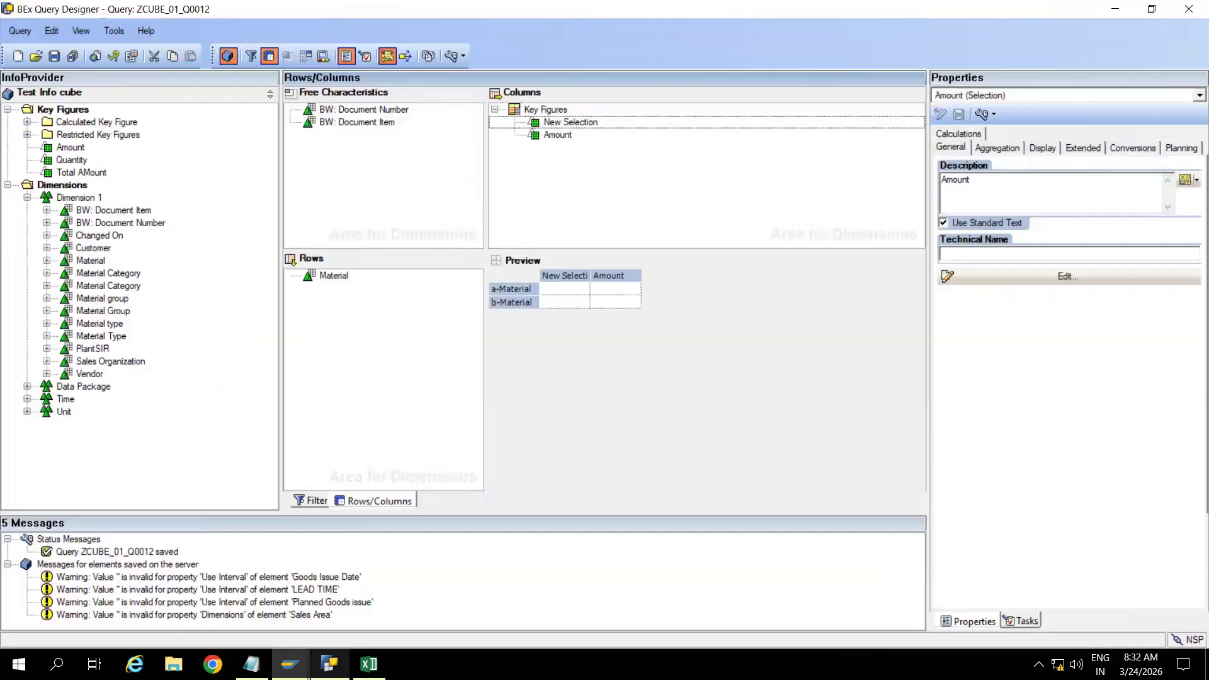
pyautogui.click(567, 123)
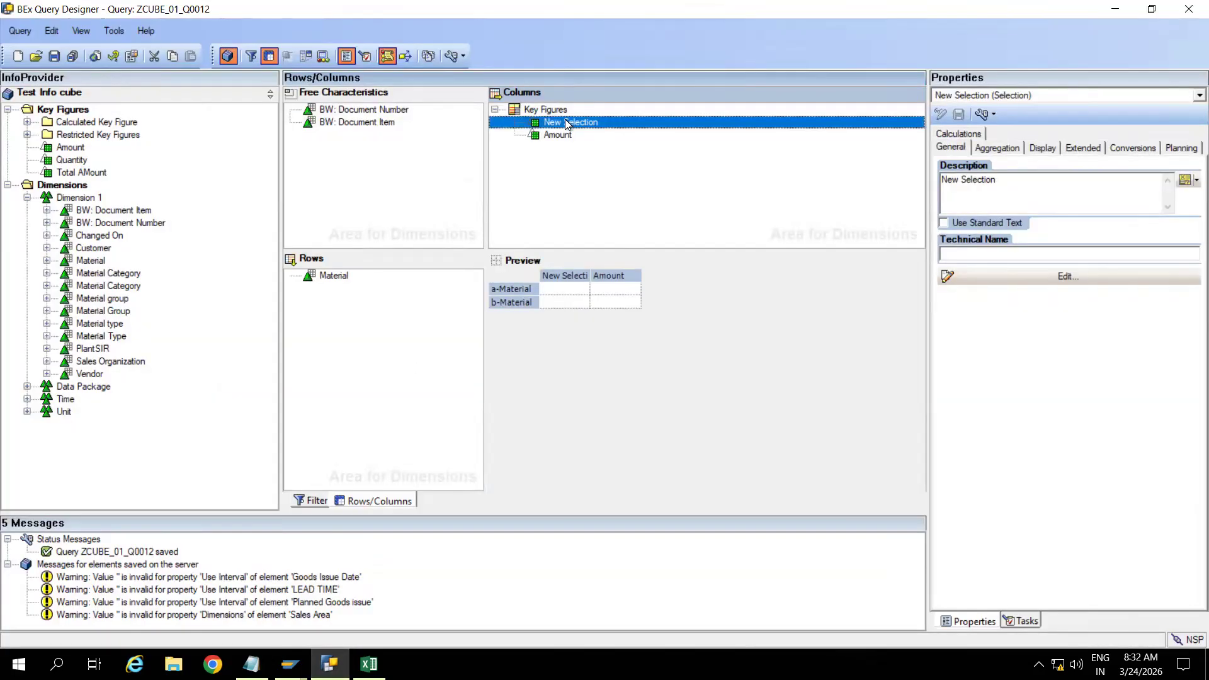
pyautogui.rightClick(567, 123)
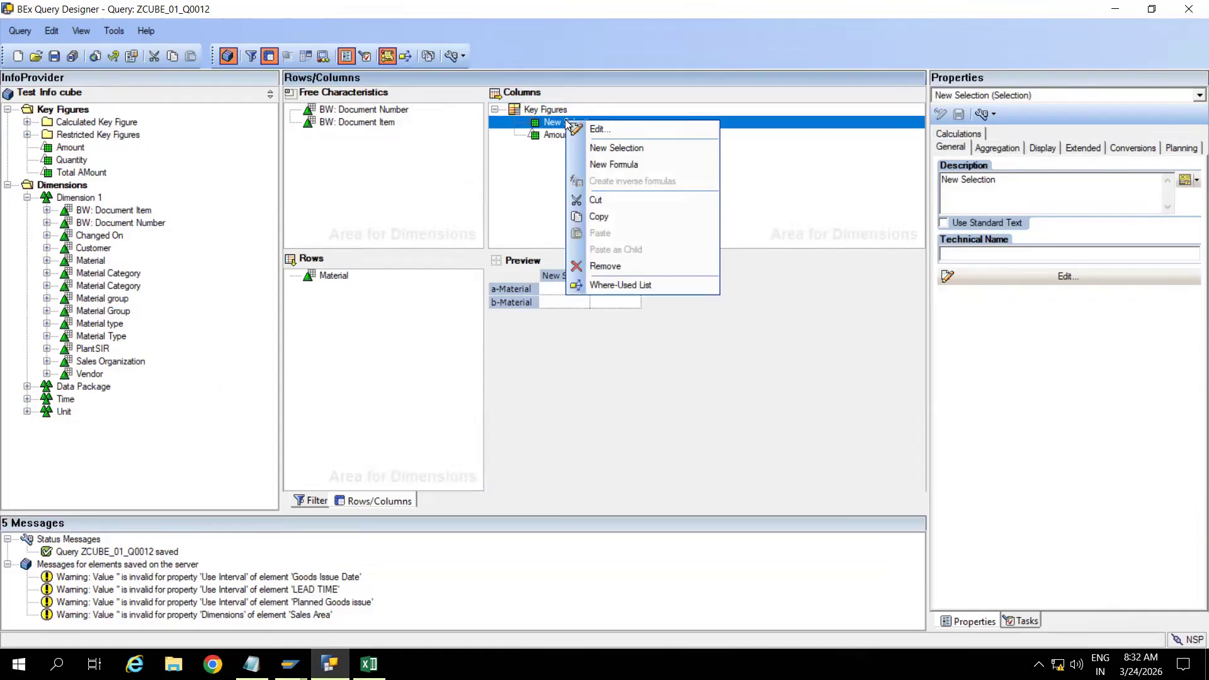
pyautogui.click(599, 267)
pyautogui.click(53, 55)
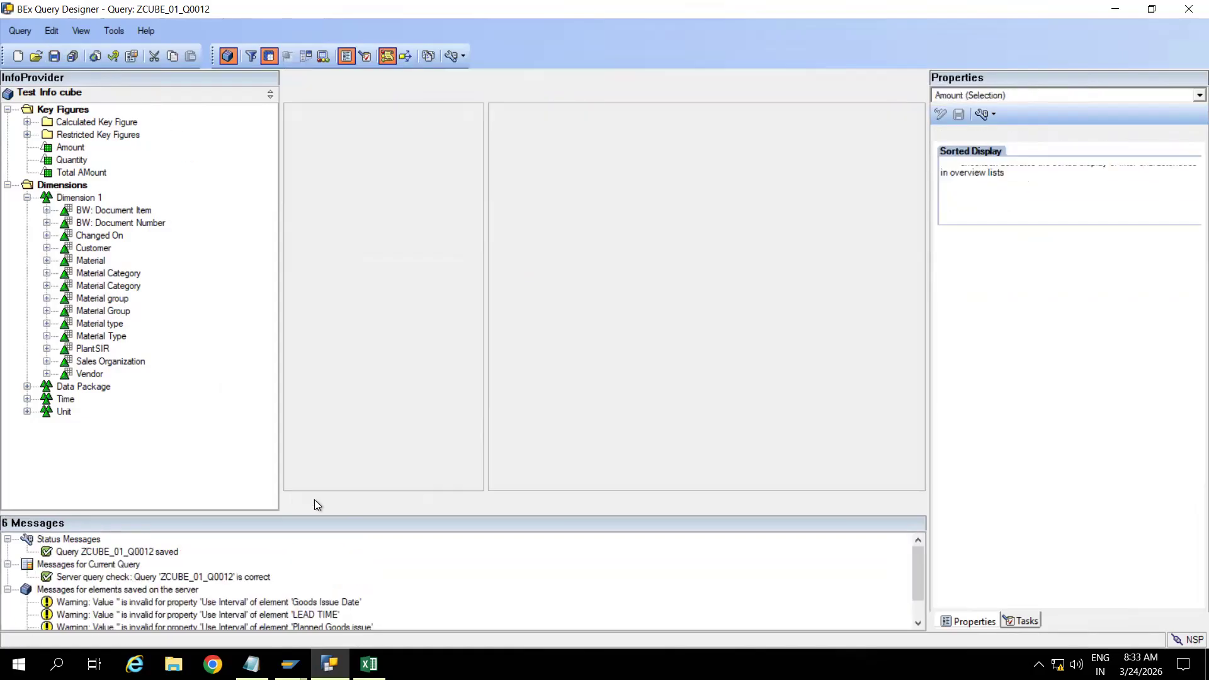
# Add Material from the filter's default values to the characteristic restrictions
pyautogui.click(314, 505)
pyautogui.click(543, 149)
pyautogui.moveTo(539, 148); pyautogui.dragTo(383, 172)
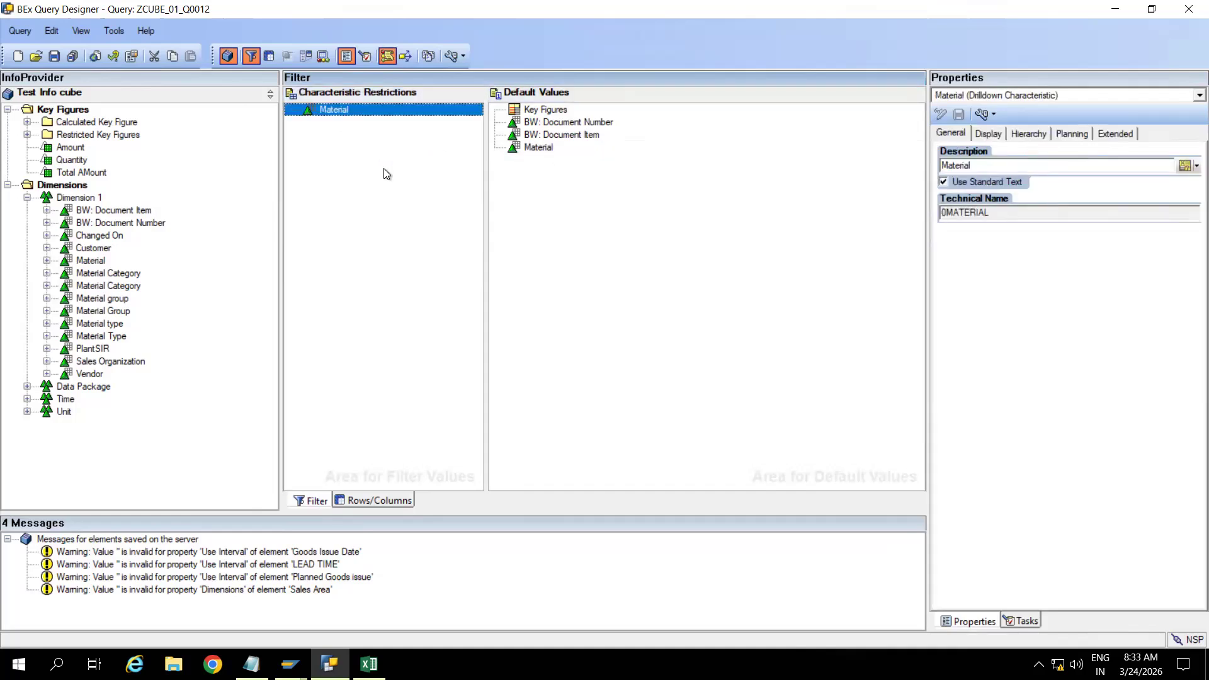
# Restrict the Material filter to the single value Classification test, showing keys with the values, and save the query
pyautogui.rightClick(337, 114)
pyautogui.click(368, 122)
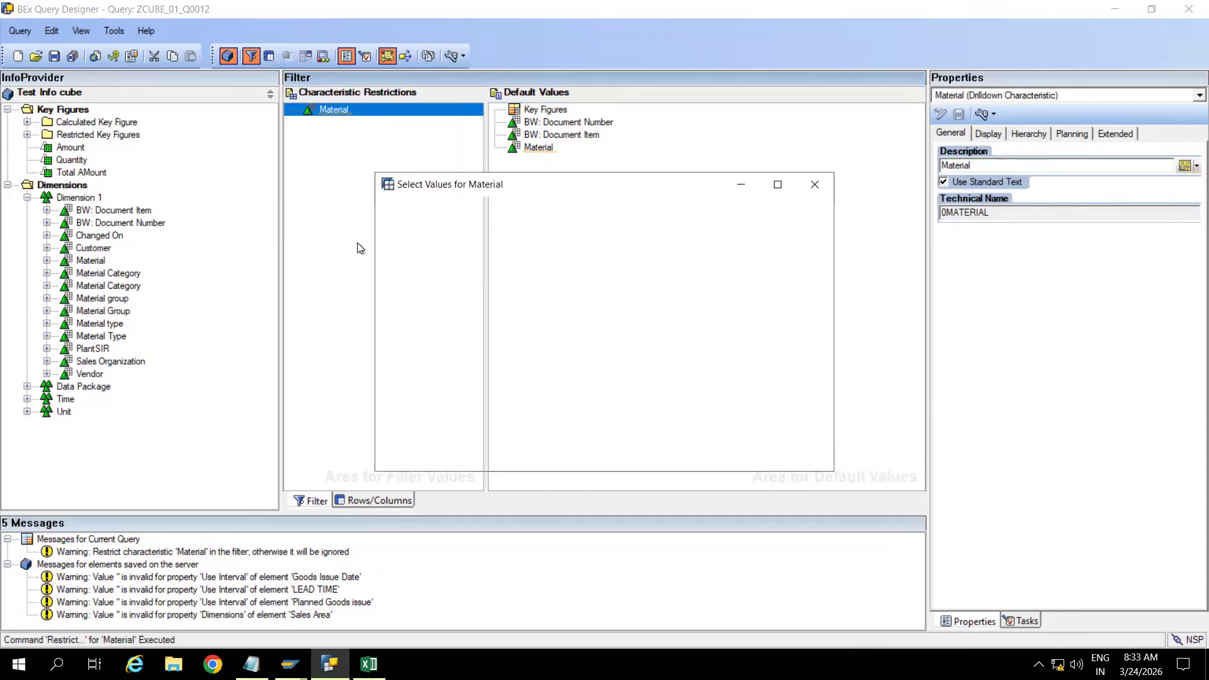
pyautogui.click(589, 208)
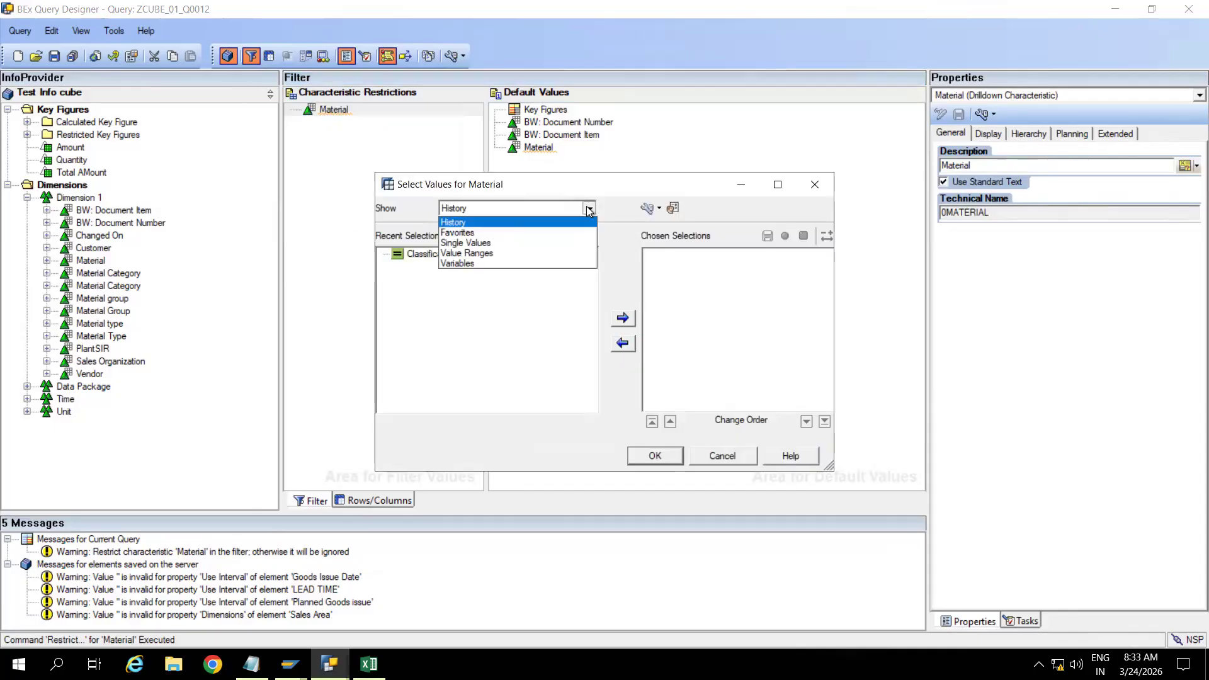
pyautogui.click(470, 242)
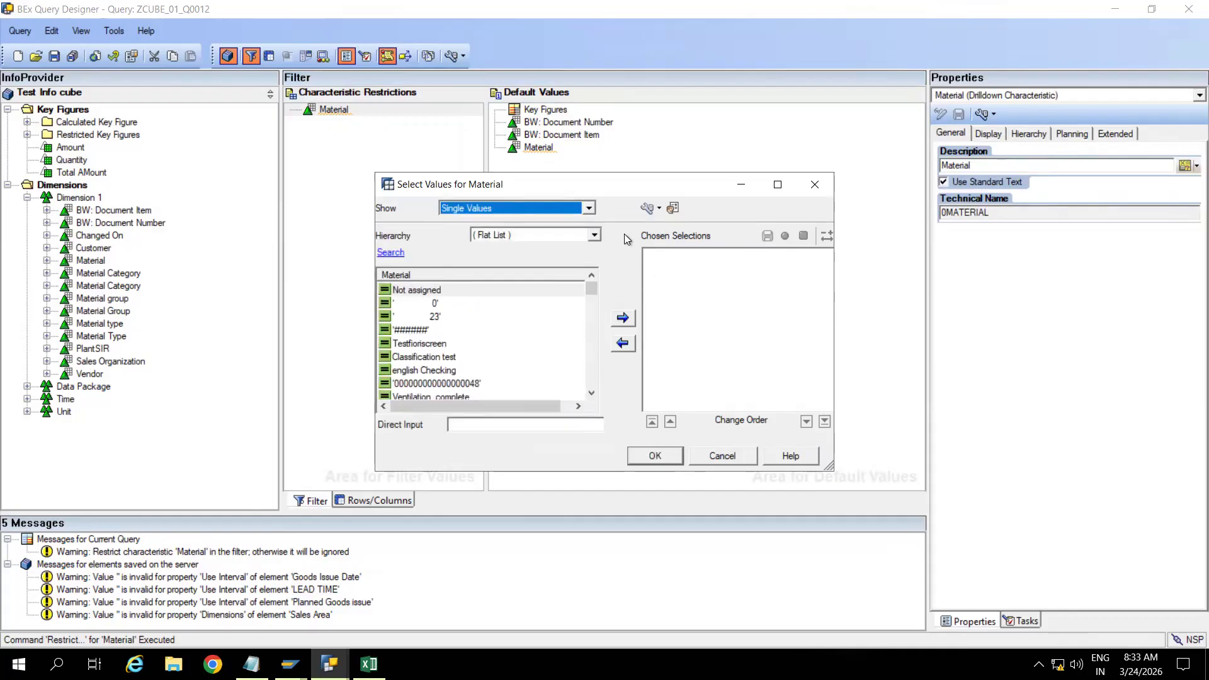
pyautogui.click(654, 212)
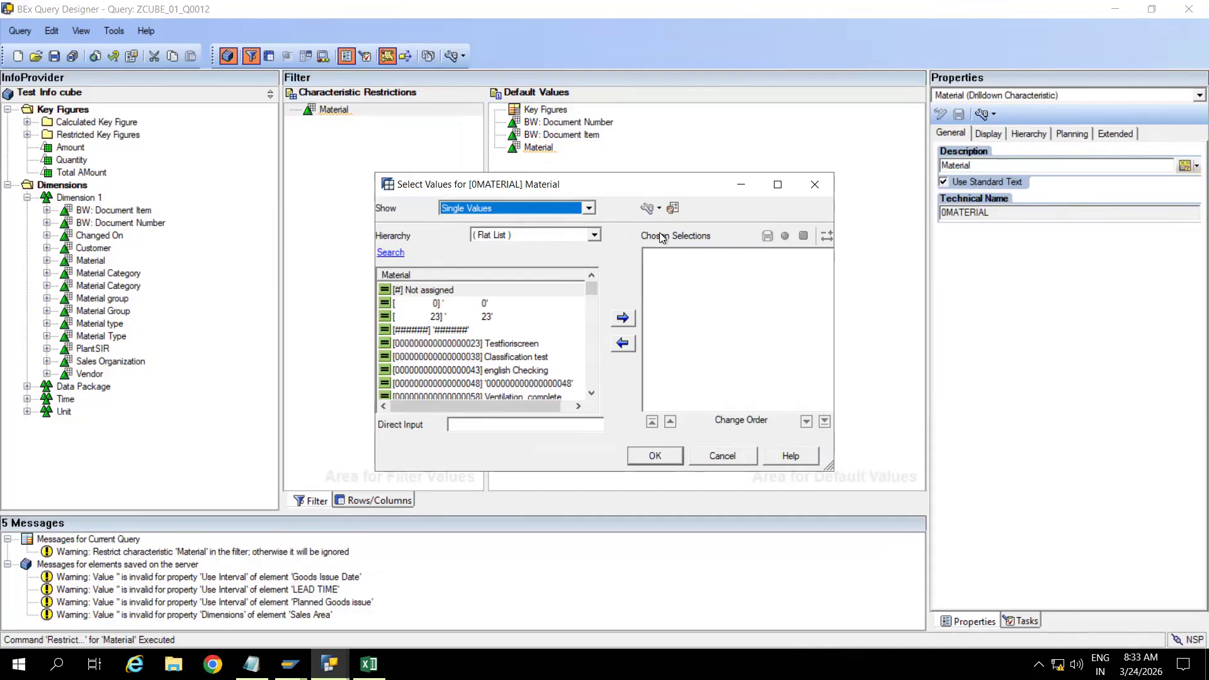
pyautogui.doubleClick(467, 357)
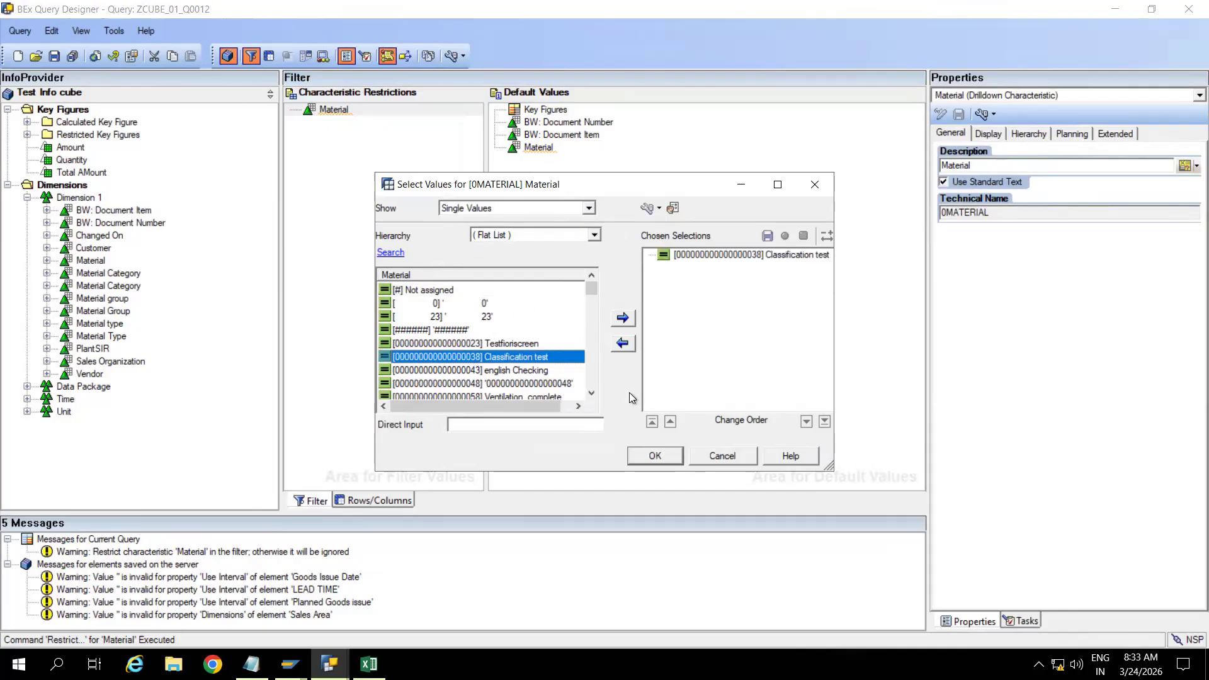
pyautogui.click(649, 463)
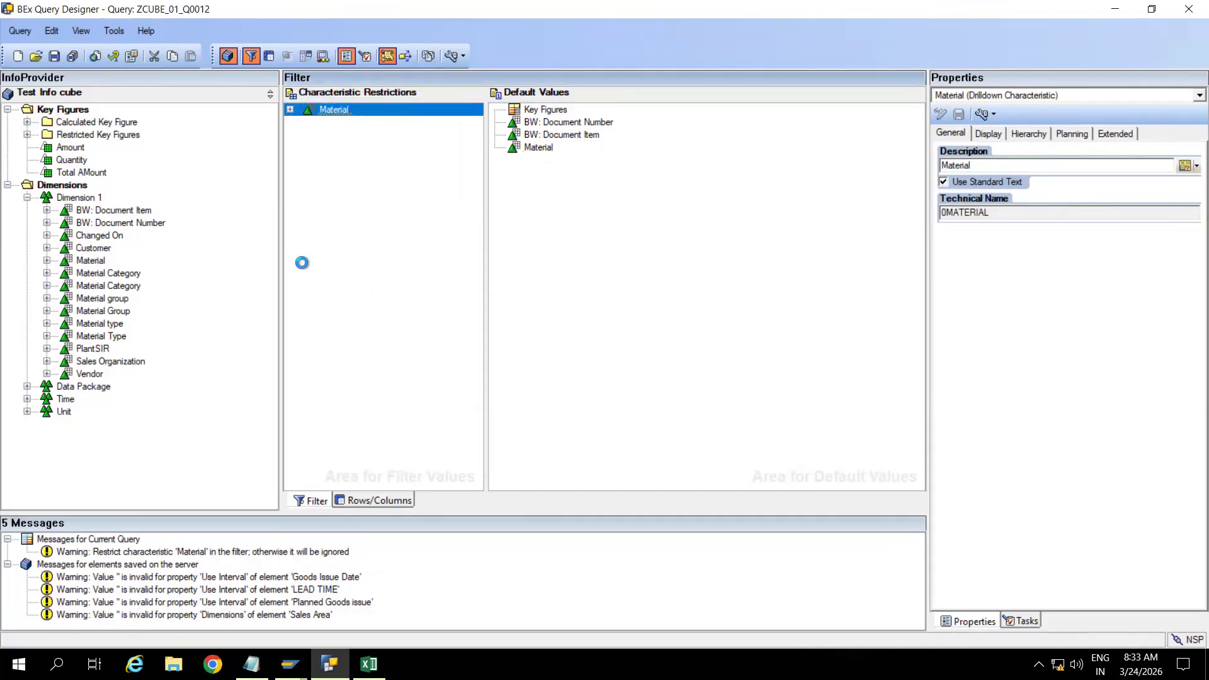
pyautogui.hotkey('ctrl', 's')
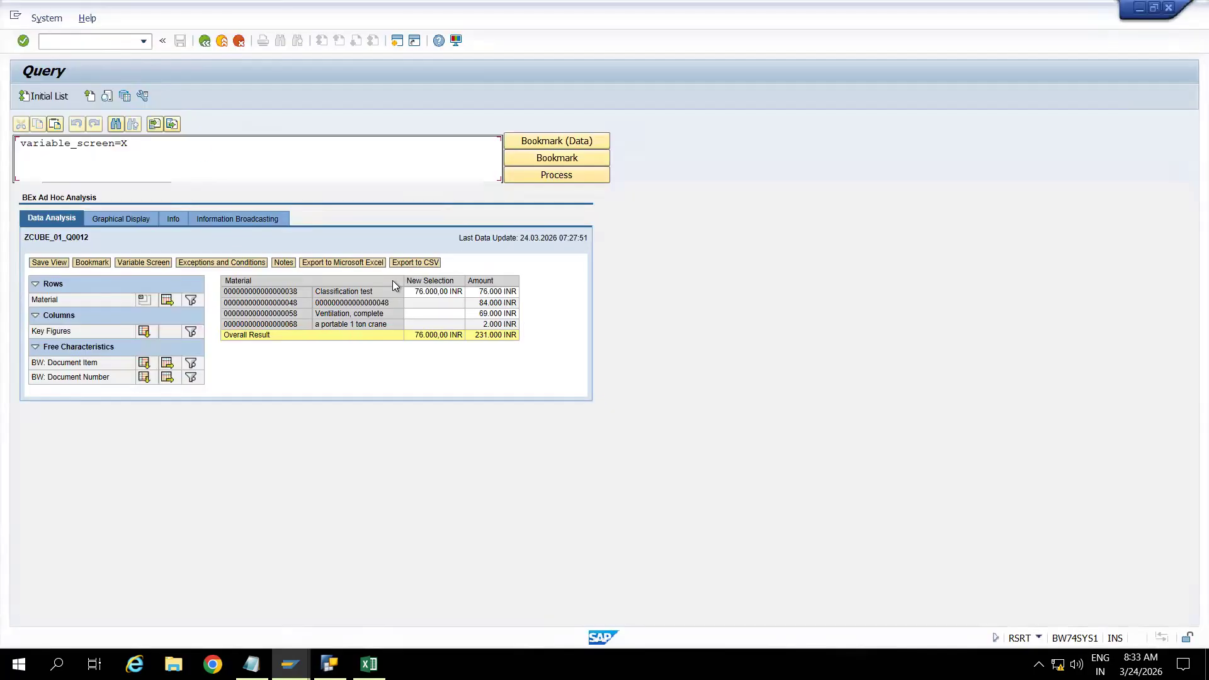
# In the SAP Query Monitor, rerun the query to check Amount under the Material characteristic restriction
pyautogui.click(204, 42)
pyautogui.click(54, 97)
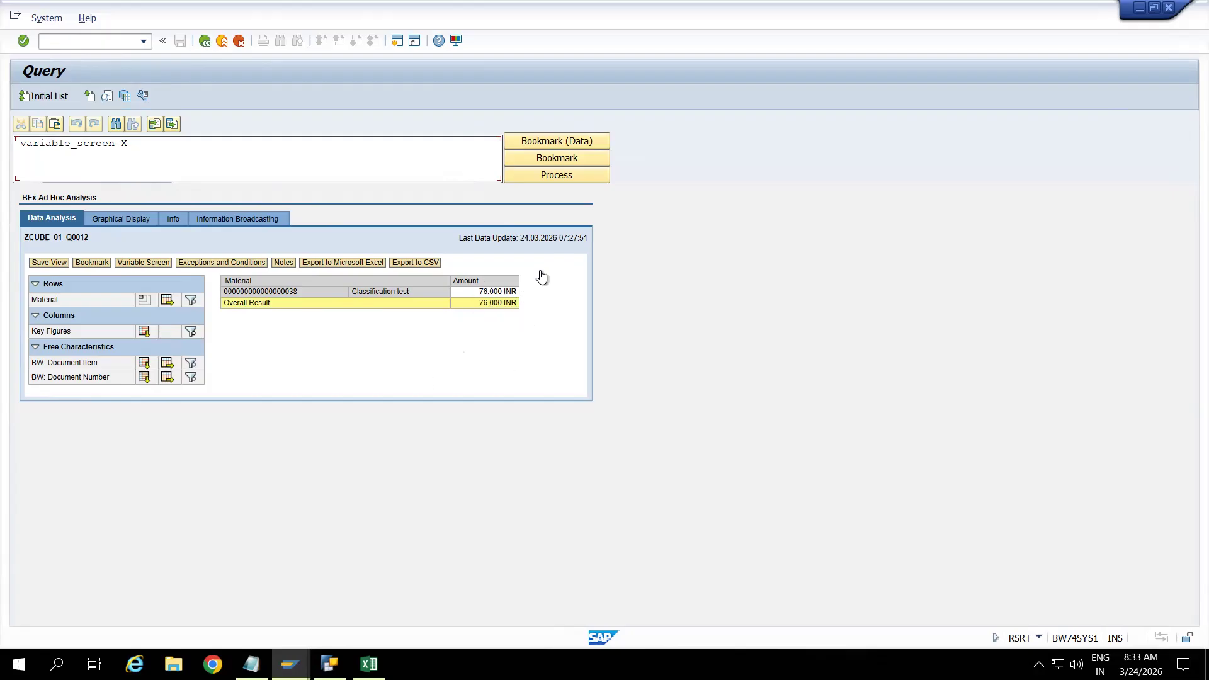
# Back in BEx Query Designer, examine the Material filter's restricted value and the key figure structure in the columns
pyautogui.click(329, 664)
pyautogui.click(291, 111)
pyautogui.click(335, 110)
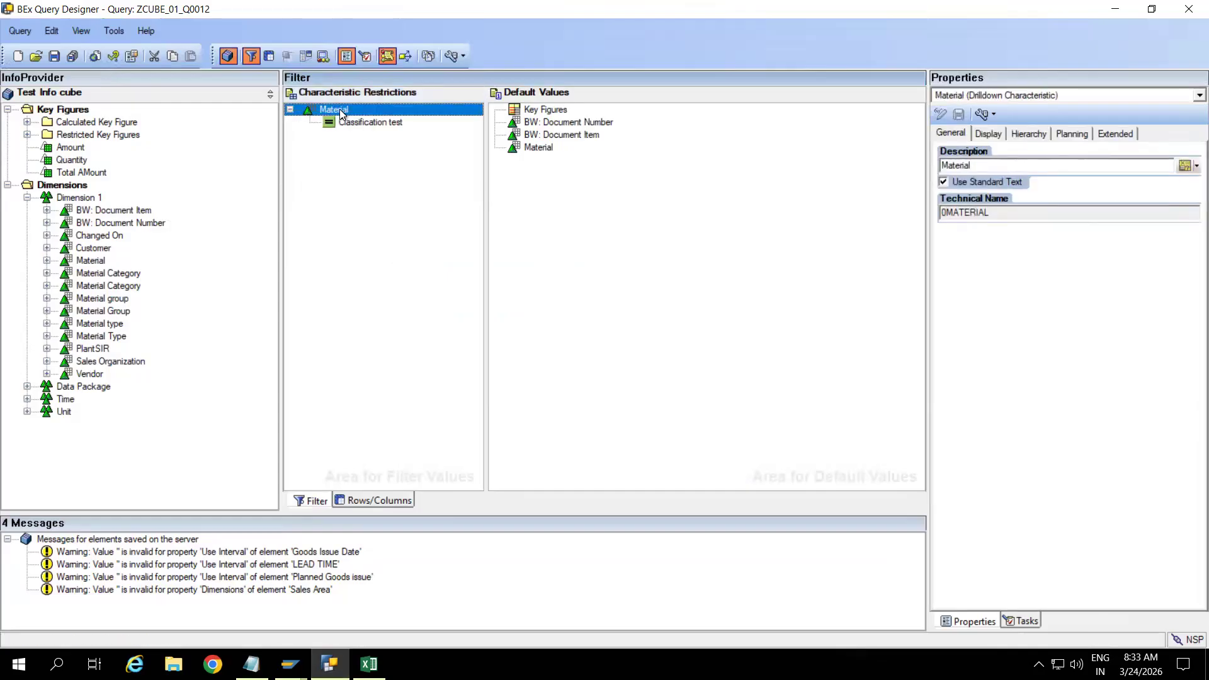
pyautogui.click(360, 500)
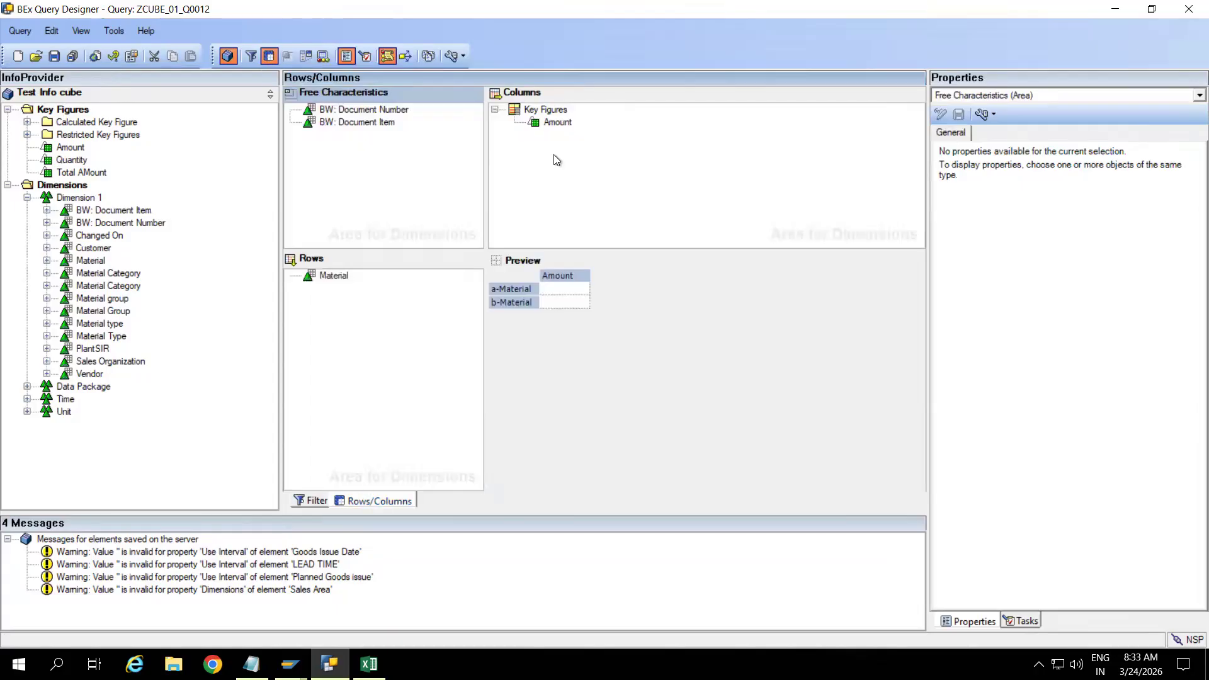
pyautogui.rightClick(555, 111)
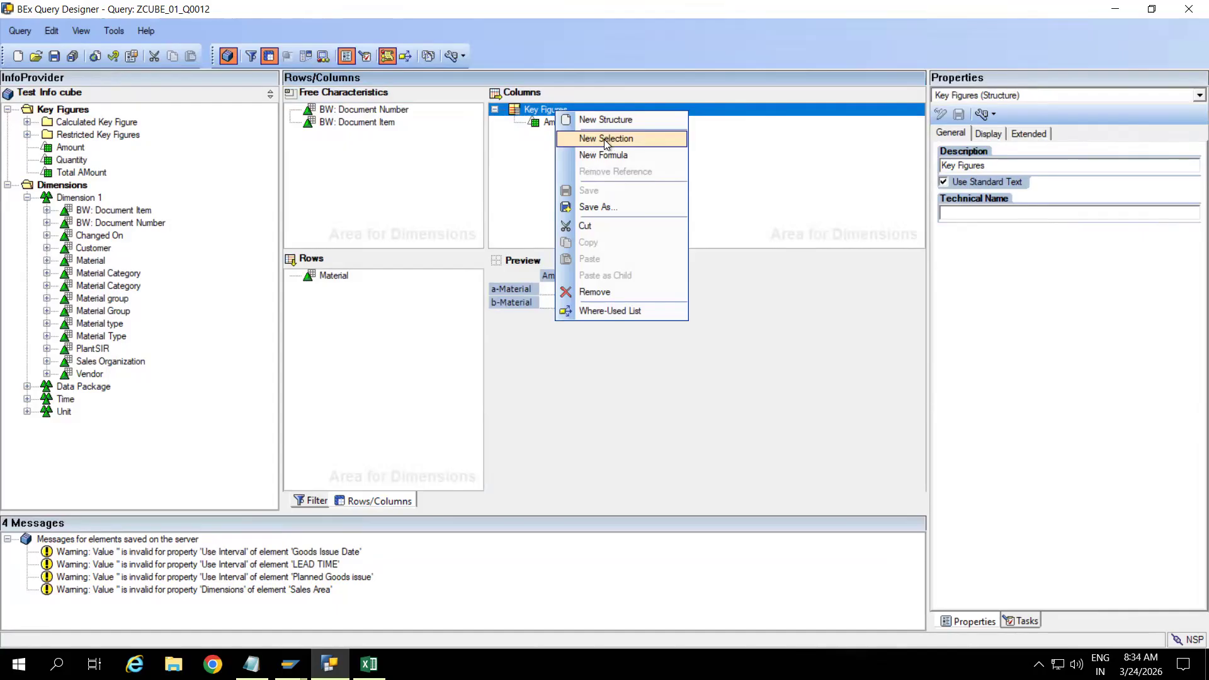
pyautogui.click(519, 160)
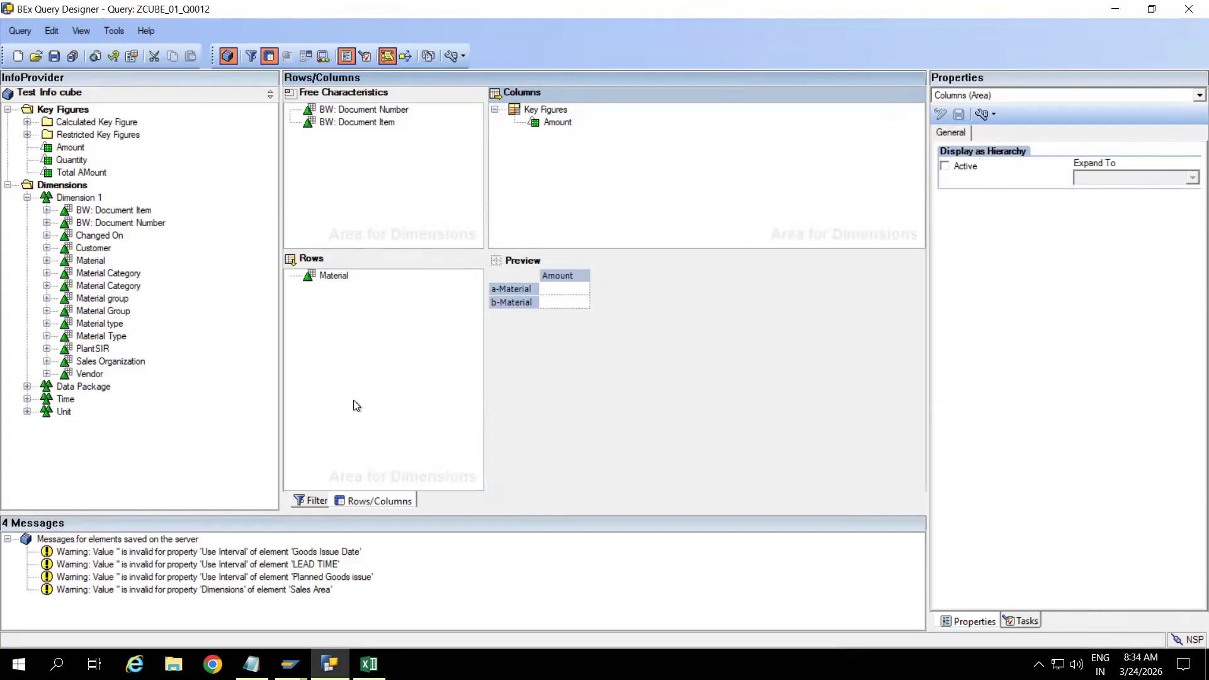
# Copy the restricted Material into the default values, remove it from the characteristic restrictions, and save the query
pyautogui.click(310, 501)
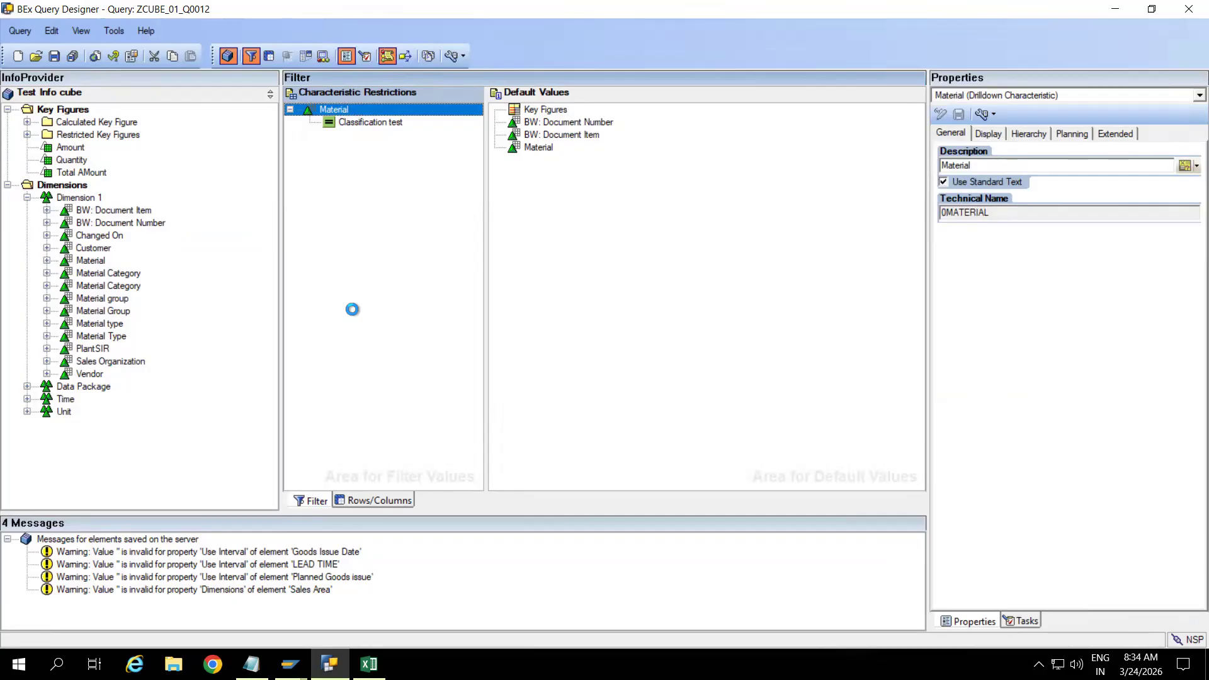
pyautogui.moveTo(334, 110); pyautogui.dragTo(626, 221)
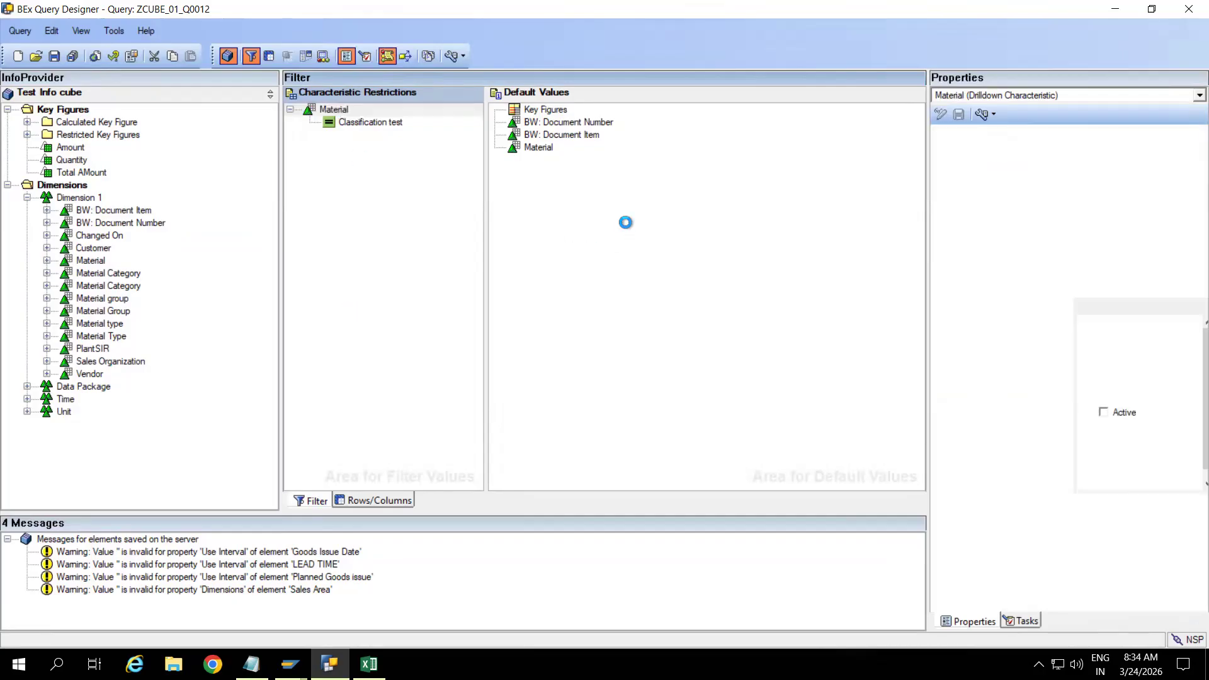
pyautogui.rightClick(336, 112)
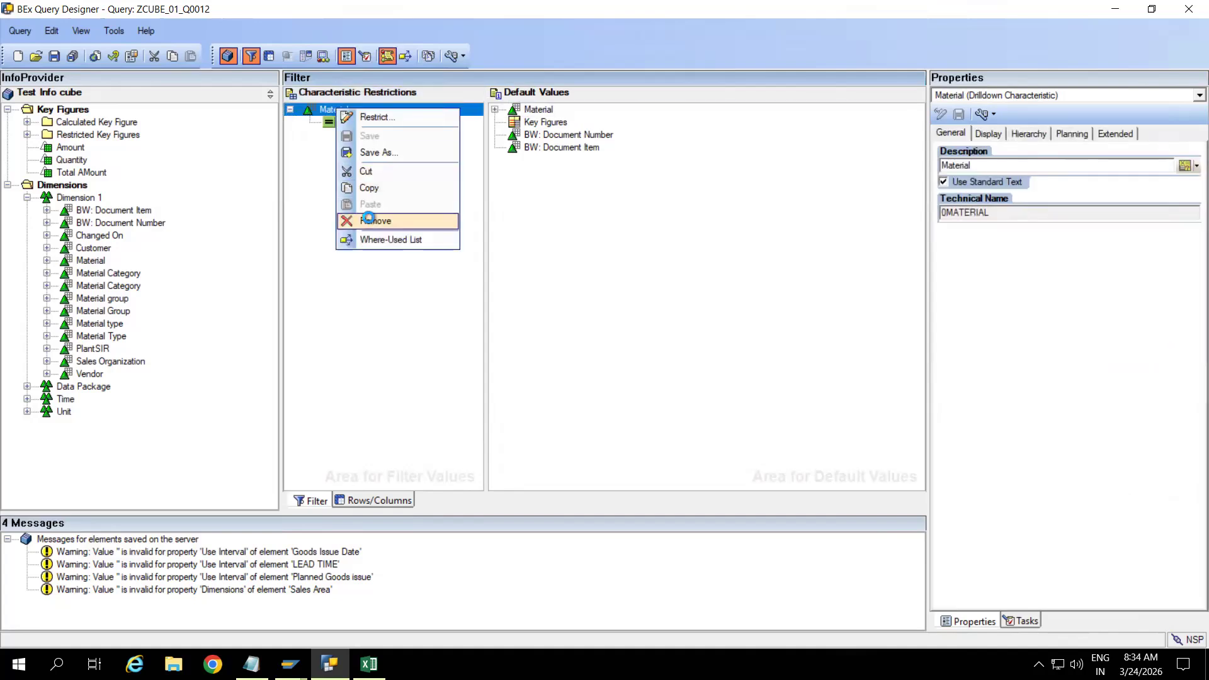
pyautogui.click(370, 222)
pyautogui.click(54, 56)
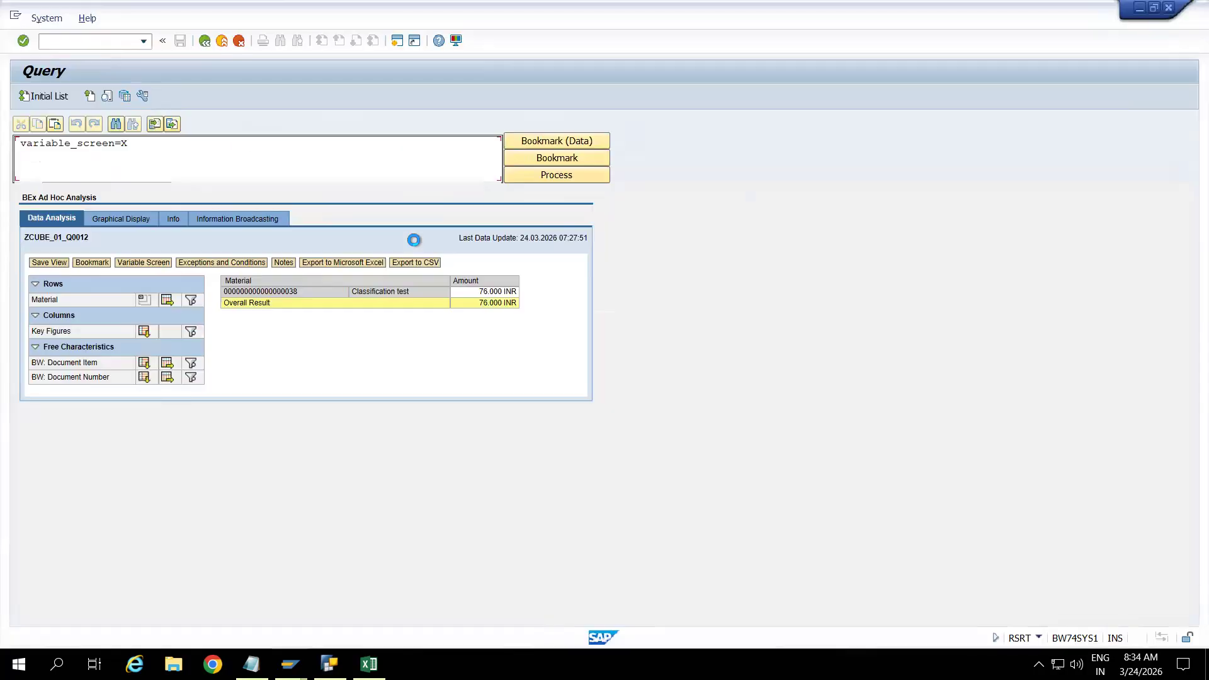
# Rerun the query in the SAP Query Monitor and remove the default Material filter from the report
pyautogui.click(201, 40)
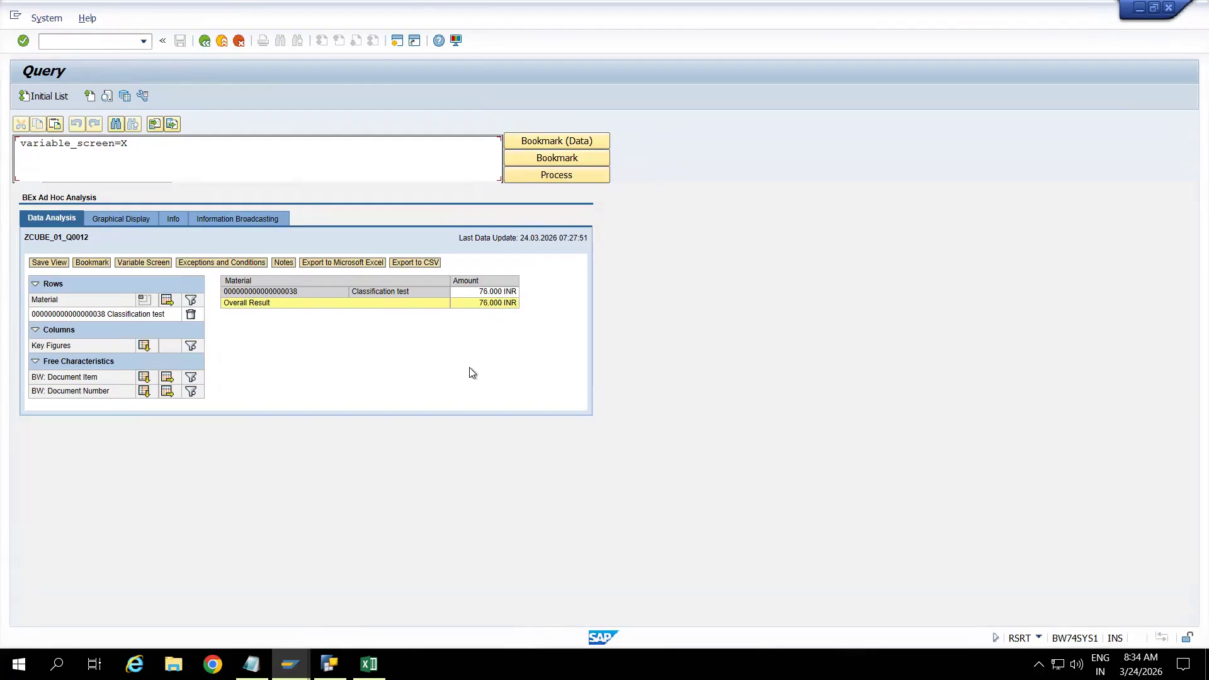
pyautogui.rightClick(242, 280)
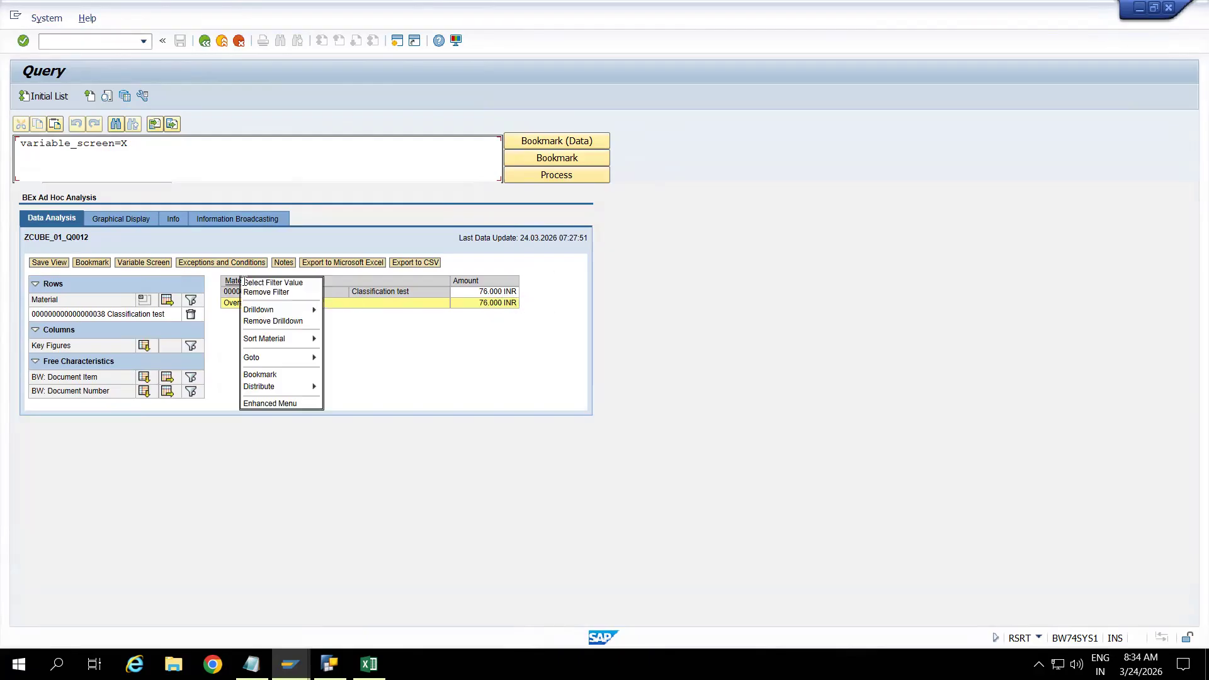
pyautogui.click(272, 293)
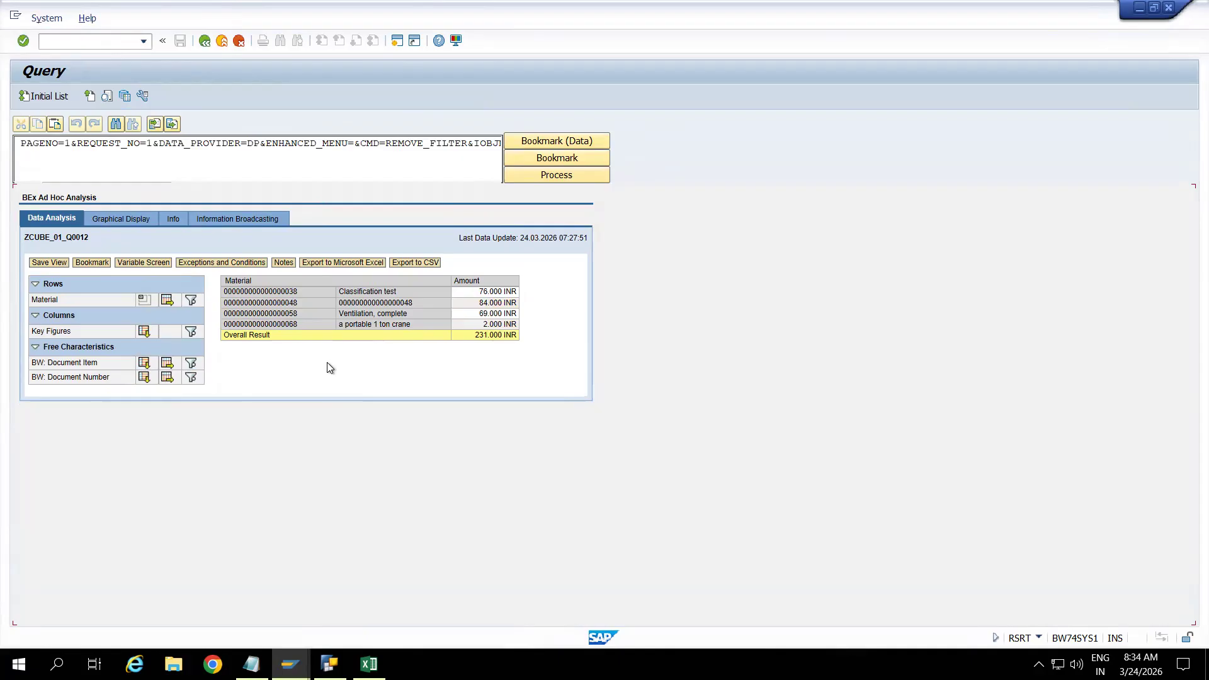
# Rerun the query and view the filter values selectable for Material, closing the selection without changes
pyautogui.click(204, 40)
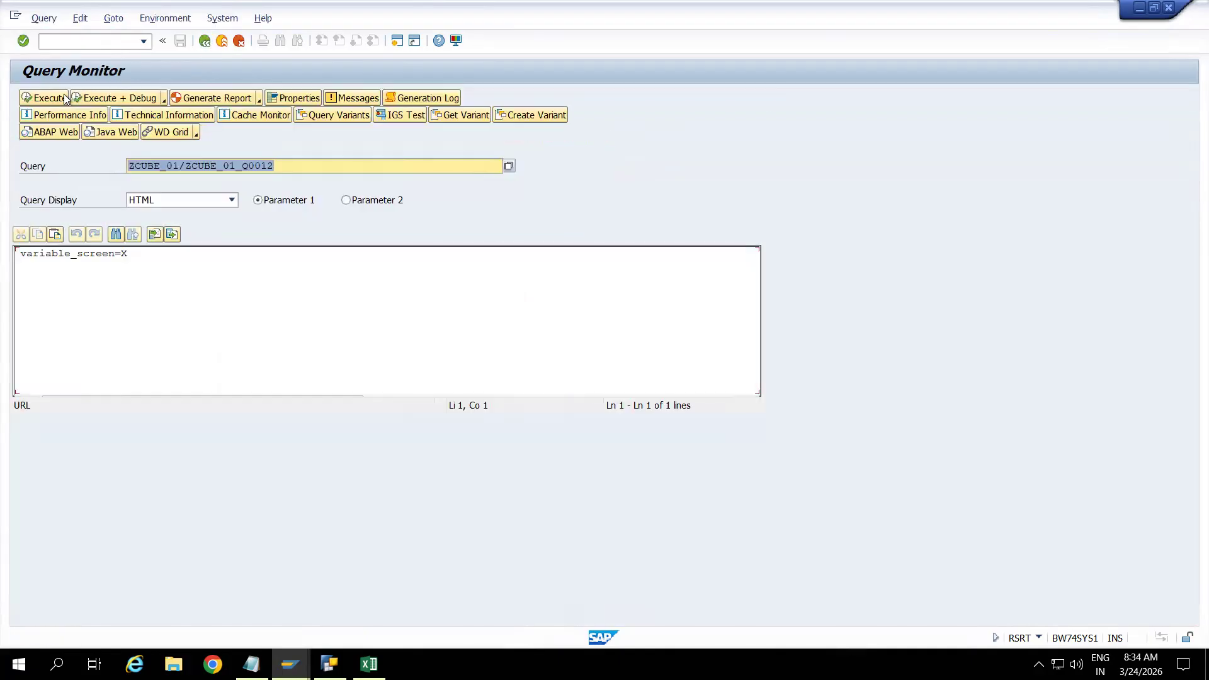
pyautogui.click(54, 99)
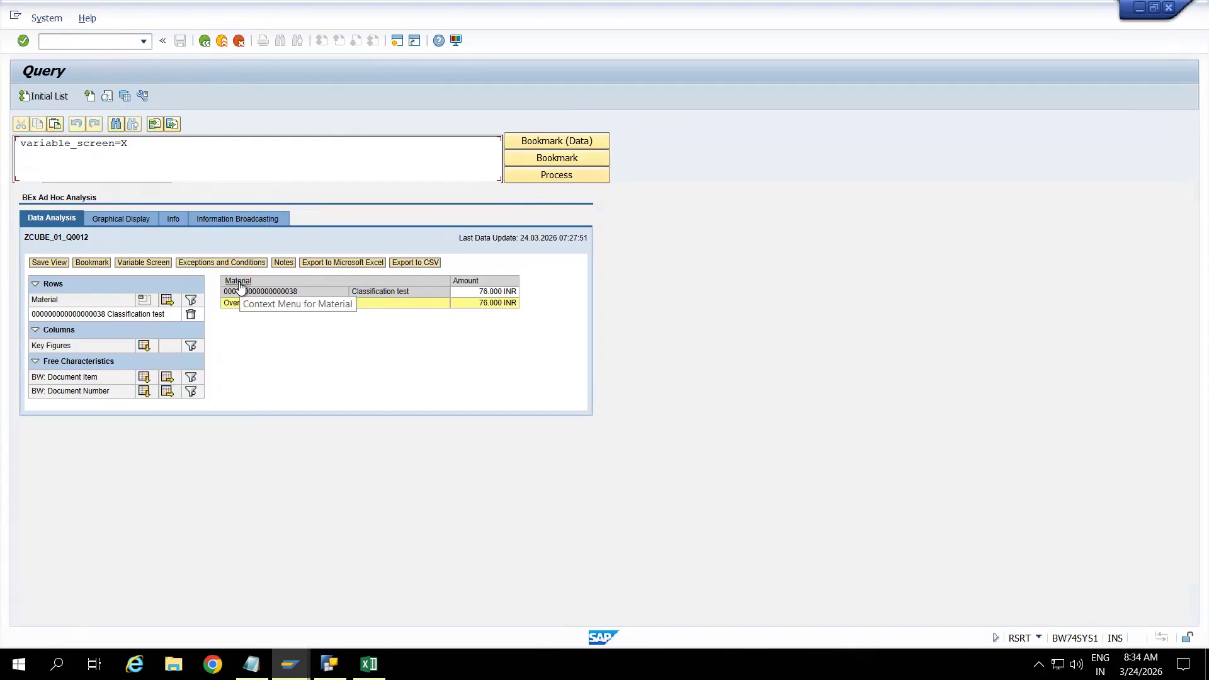
pyautogui.rightClick(241, 290)
pyautogui.click(271, 284)
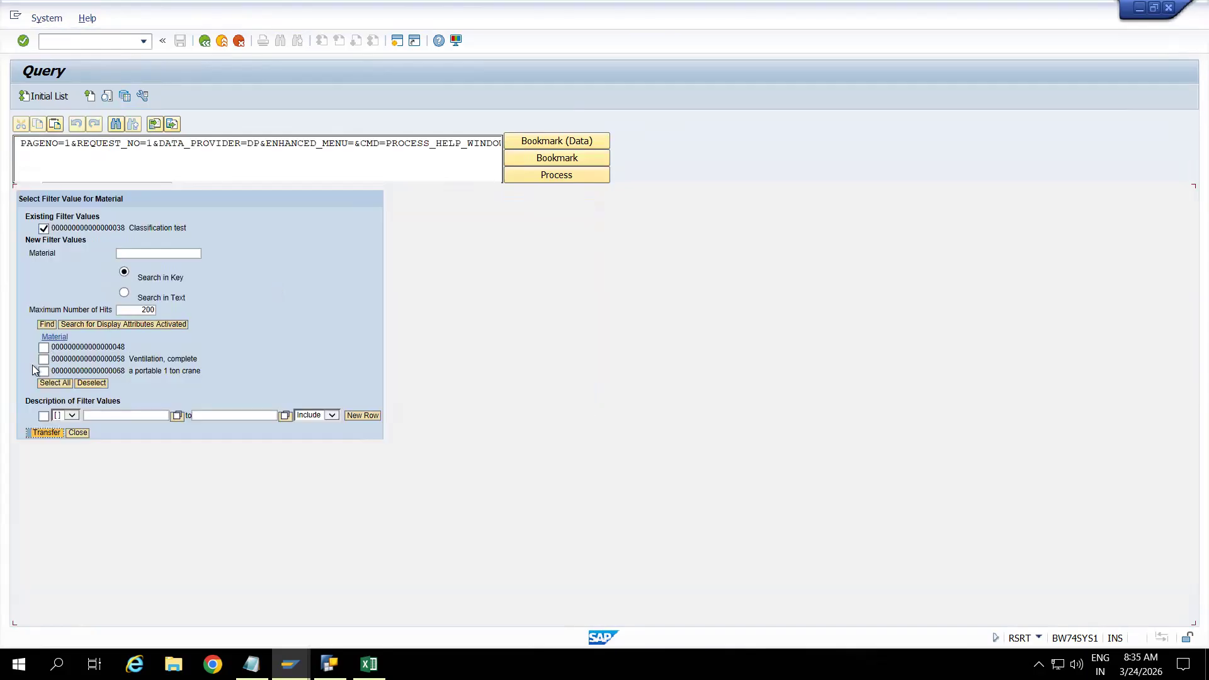
pyautogui.click(77, 433)
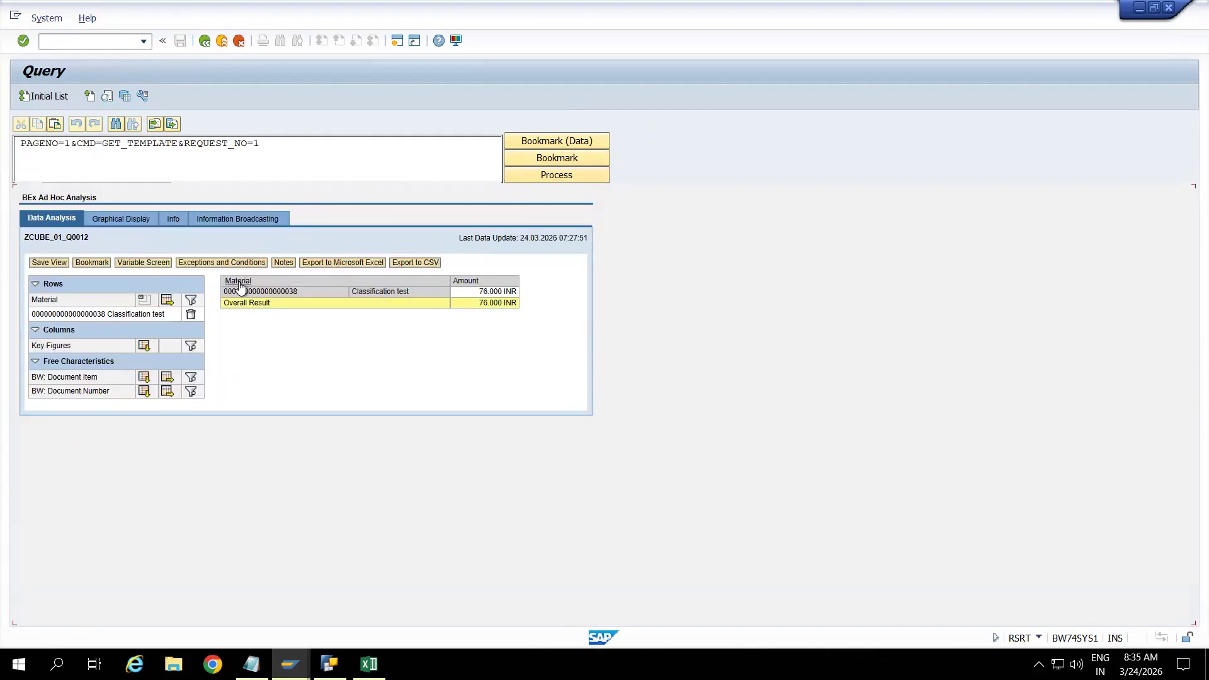
# Remove the Material filter from the rerun report to display Amount for all materials
pyautogui.rightClick(239, 286)
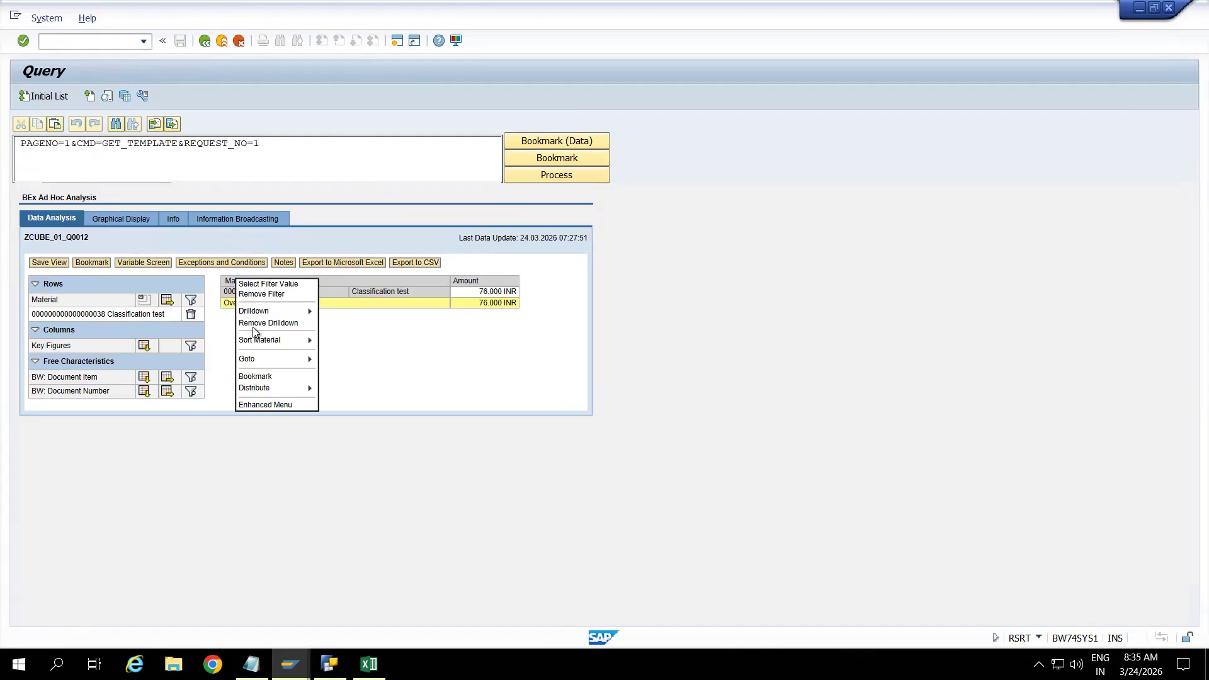
pyautogui.click(251, 296)
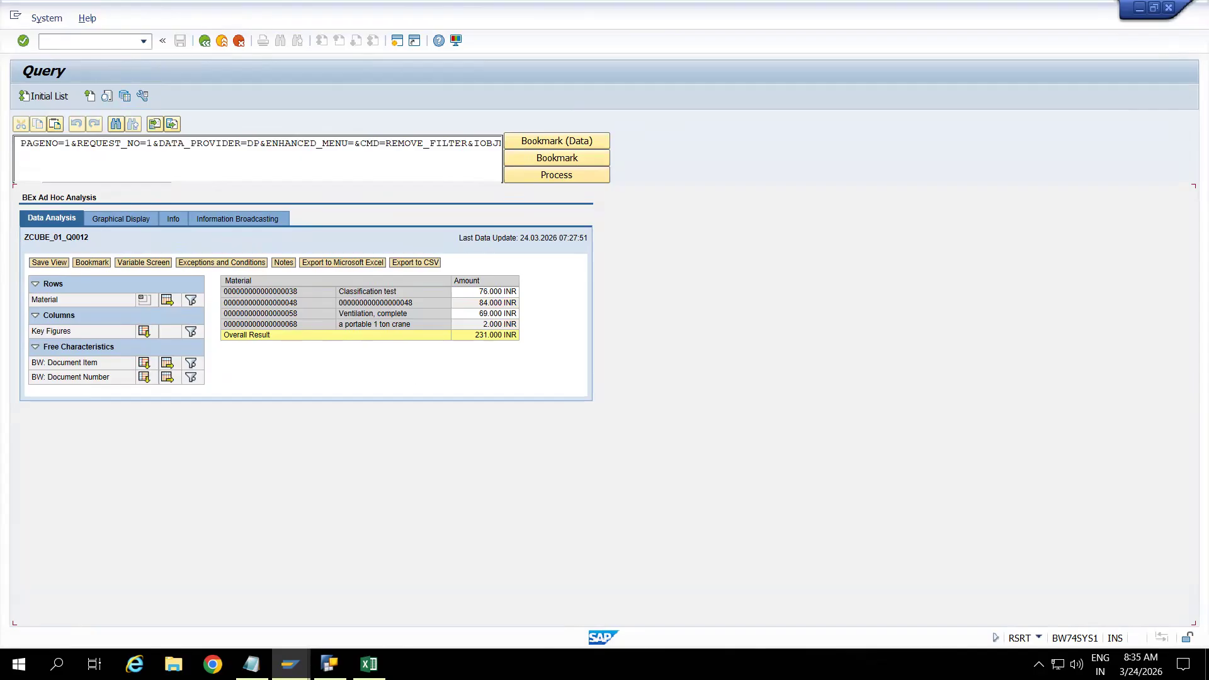
# Back in BEx Query Designer, copy the restricted Material from the default values to the characteristic restrictions
pyautogui.hotkey('alt', 'Tab')
pyautogui.click(528, 108)
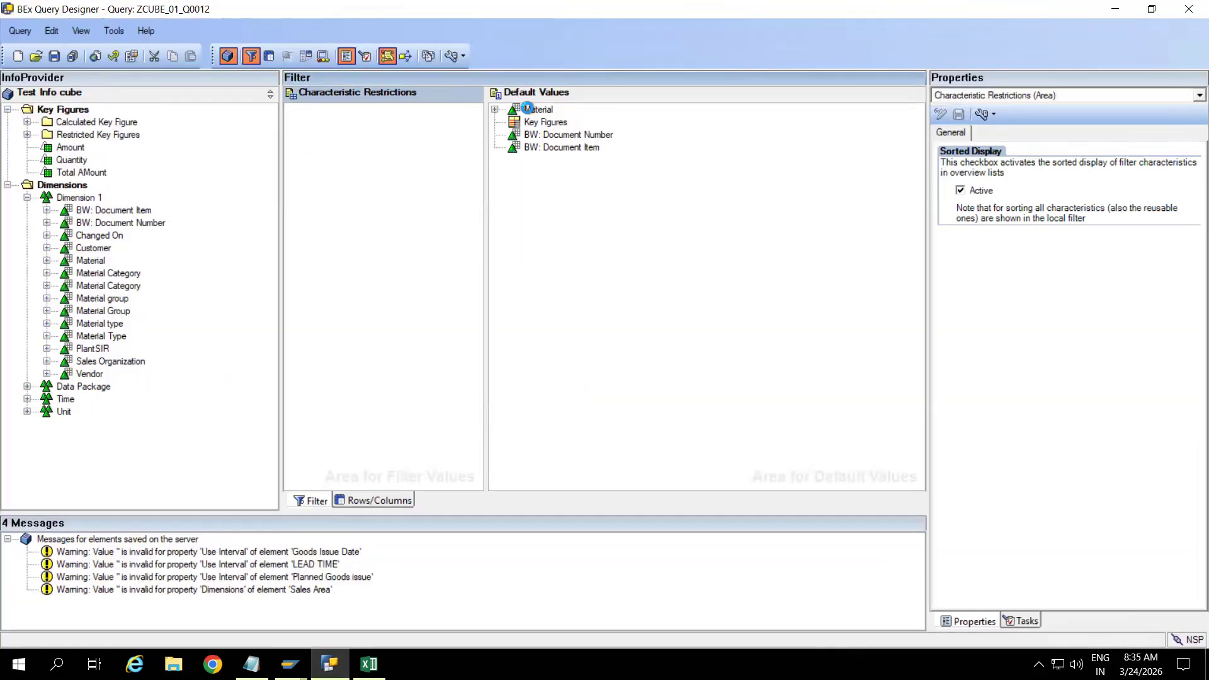
pyautogui.click(395, 162)
pyautogui.moveTo(535, 109); pyautogui.dragTo(386, 127)
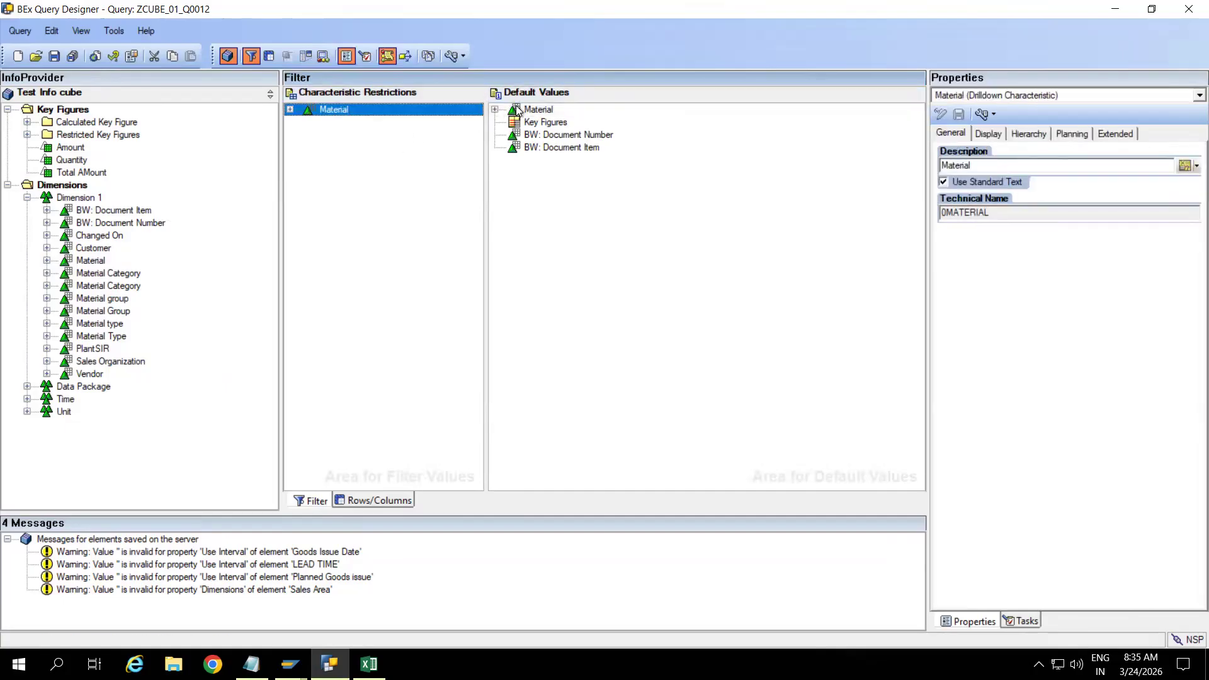
# Remove the Classification test restriction from Material in the default values and save the query
pyautogui.click(496, 110)
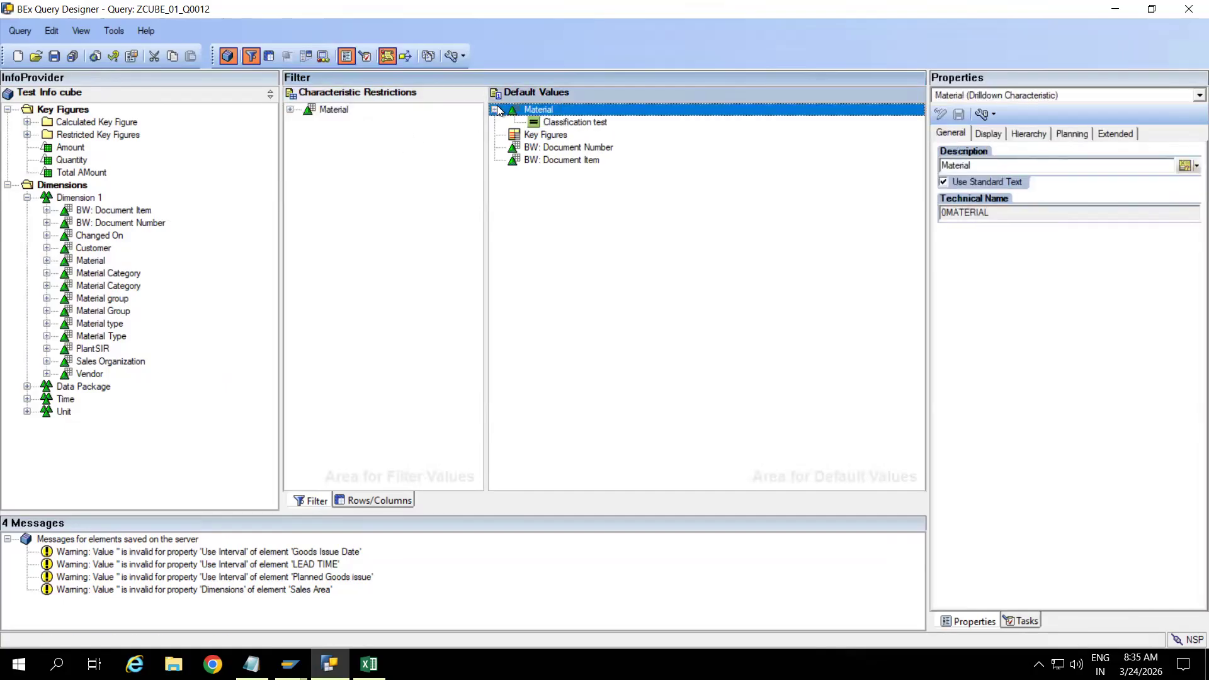
pyautogui.click(560, 122)
pyautogui.rightClick(561, 122)
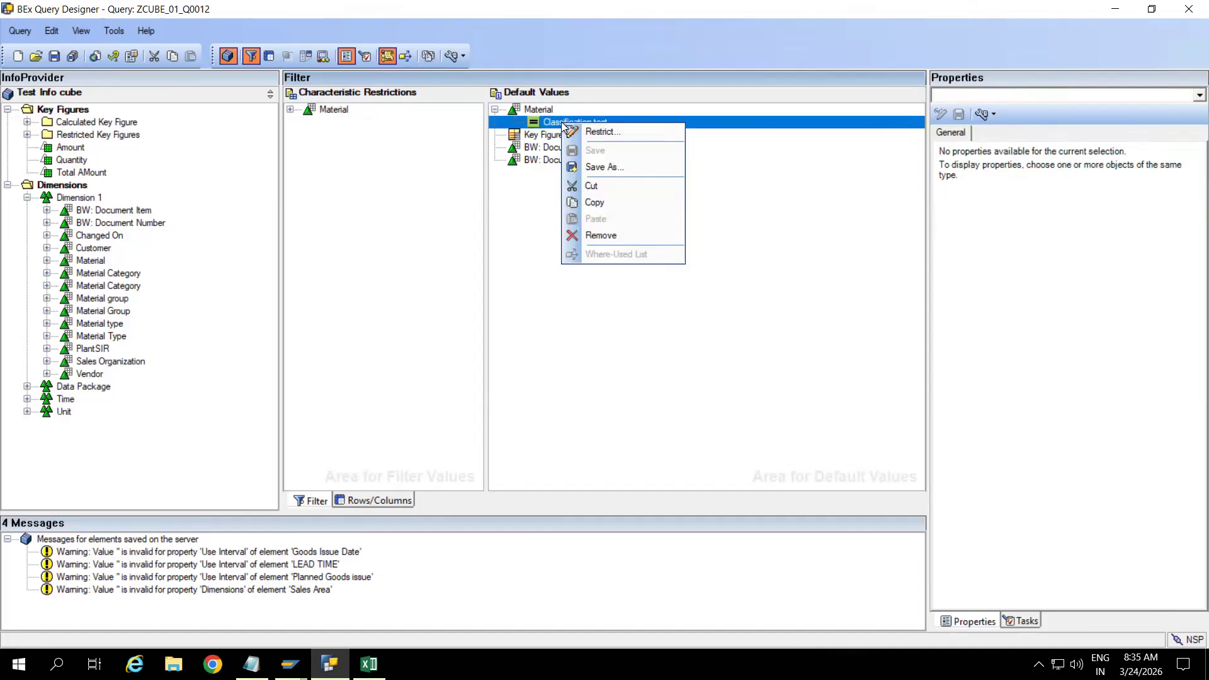
pyautogui.click(598, 236)
pyautogui.click(54, 56)
# Switch to the SAP Query Monitor and rerun query ZCUBE_01_Q0012 with only the Material characteristic restriction
pyautogui.hotkey('alt', 'Tab')
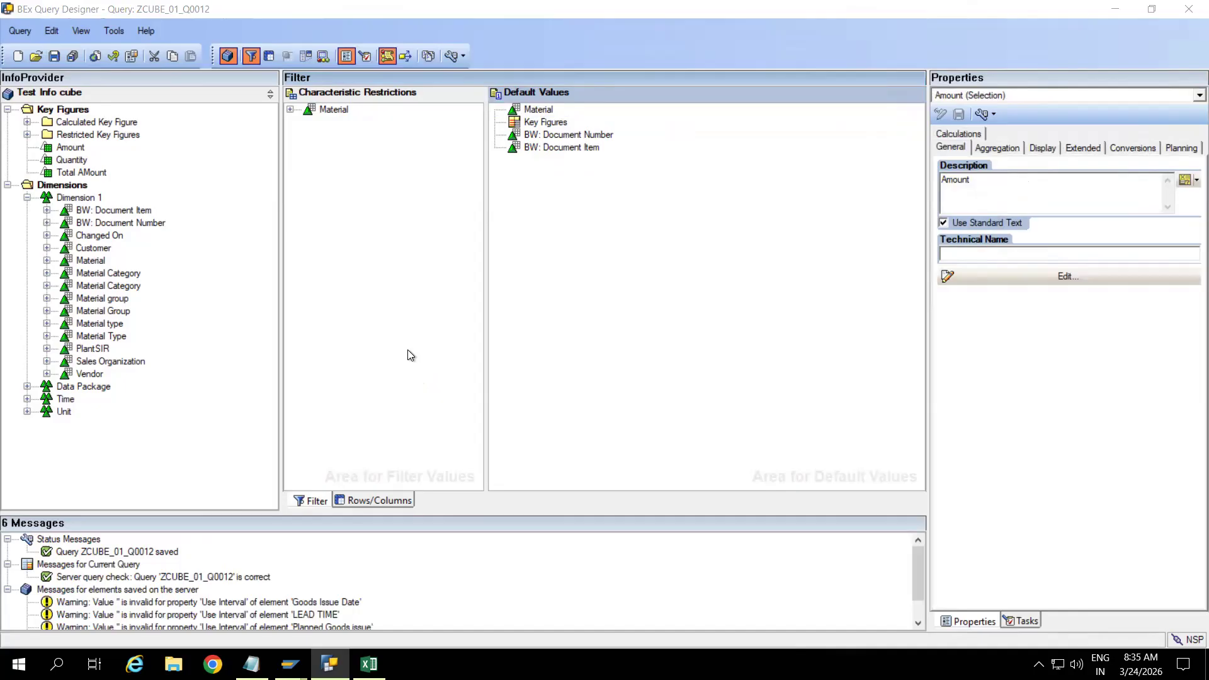
pyautogui.click(205, 41)
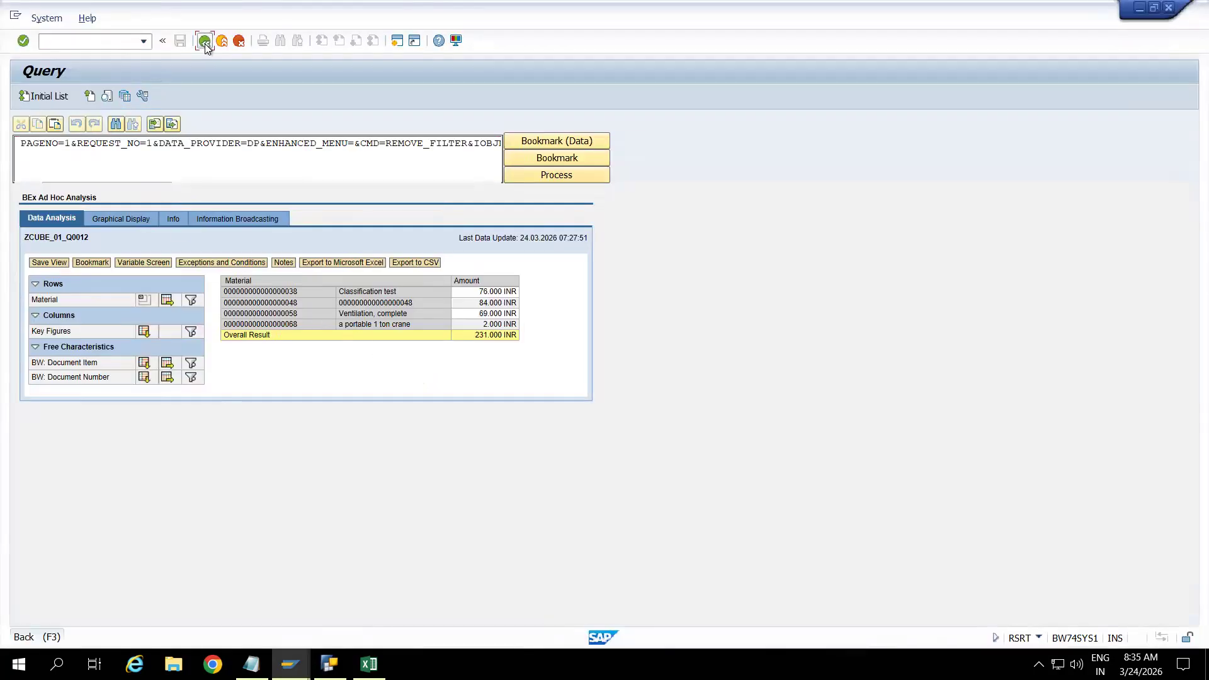
pyautogui.click(47, 97)
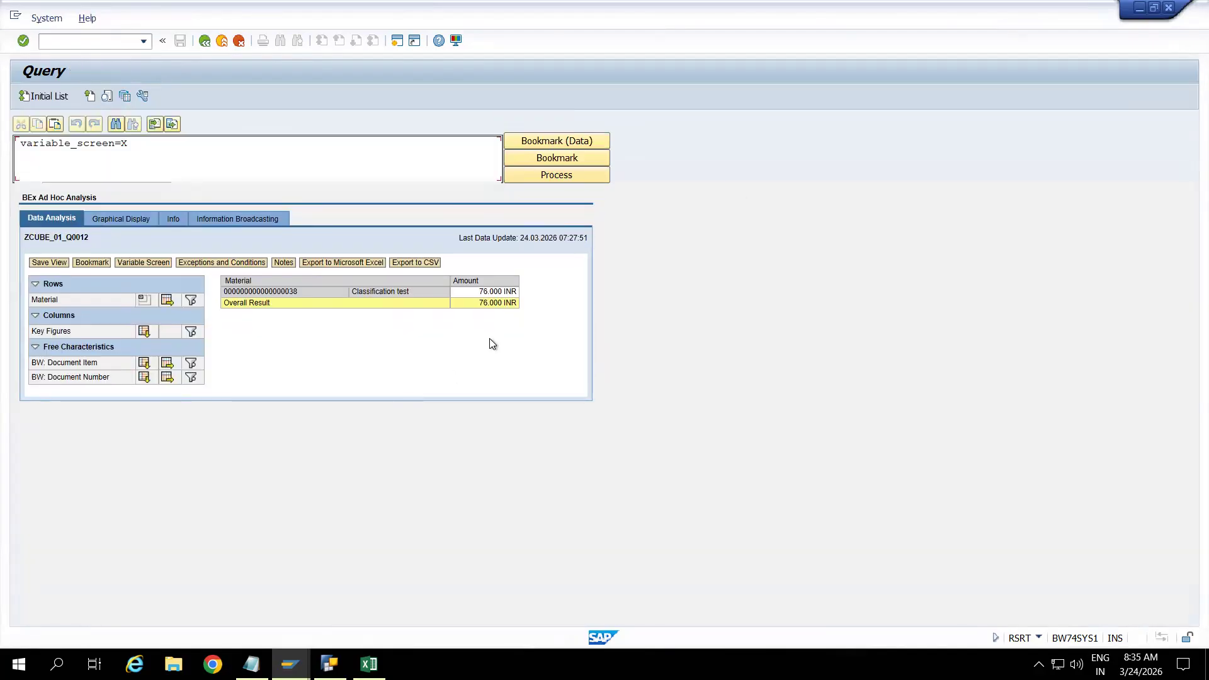
# View the filter values selectable for Material in the rerun report and close the selection without changes
pyautogui.rightClick(243, 286)
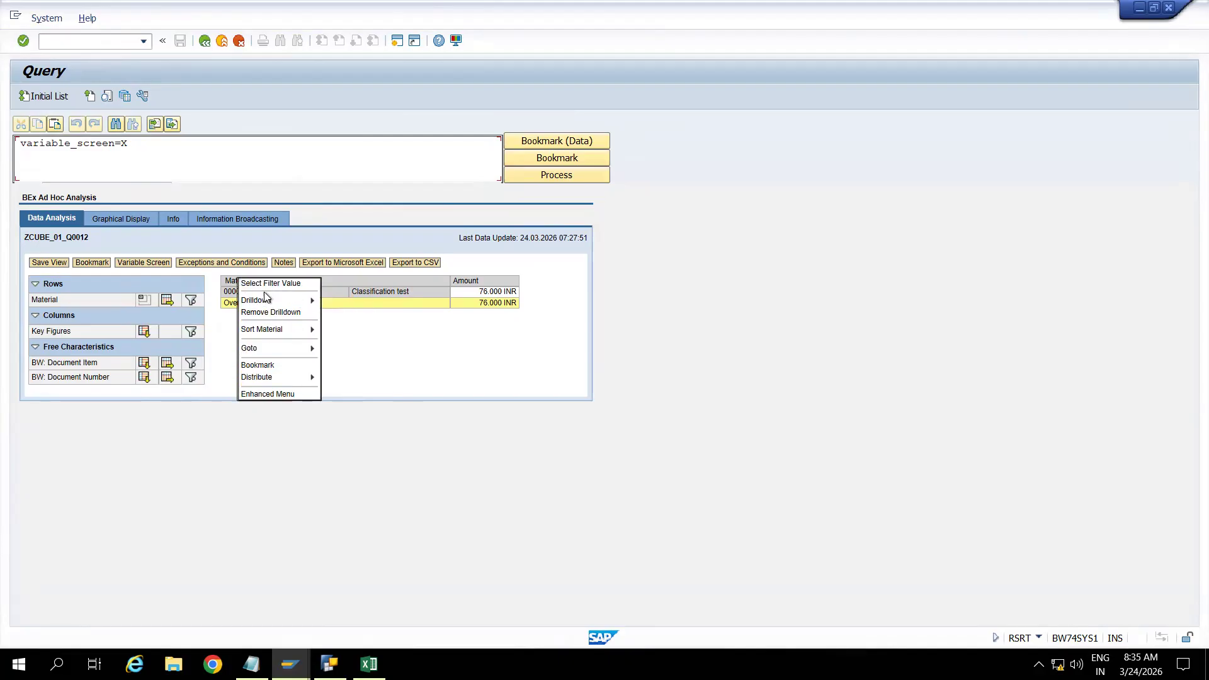
pyautogui.moveTo(263, 295)
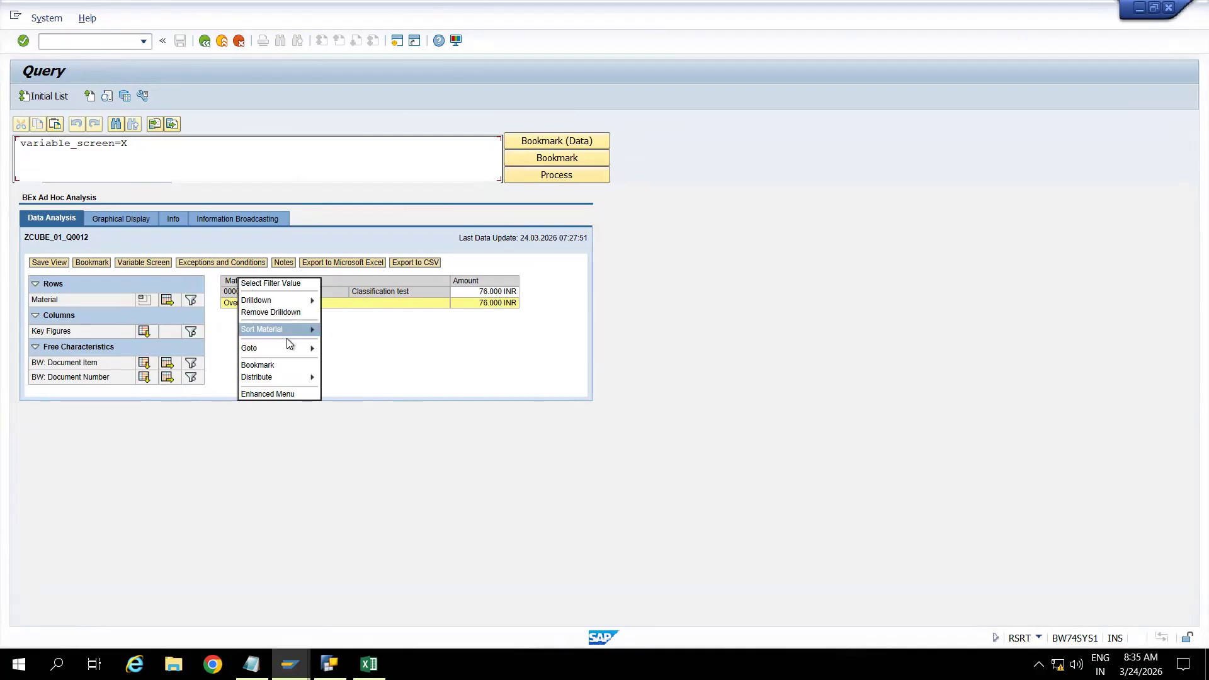
pyautogui.click(433, 355)
pyautogui.rightClick(241, 278)
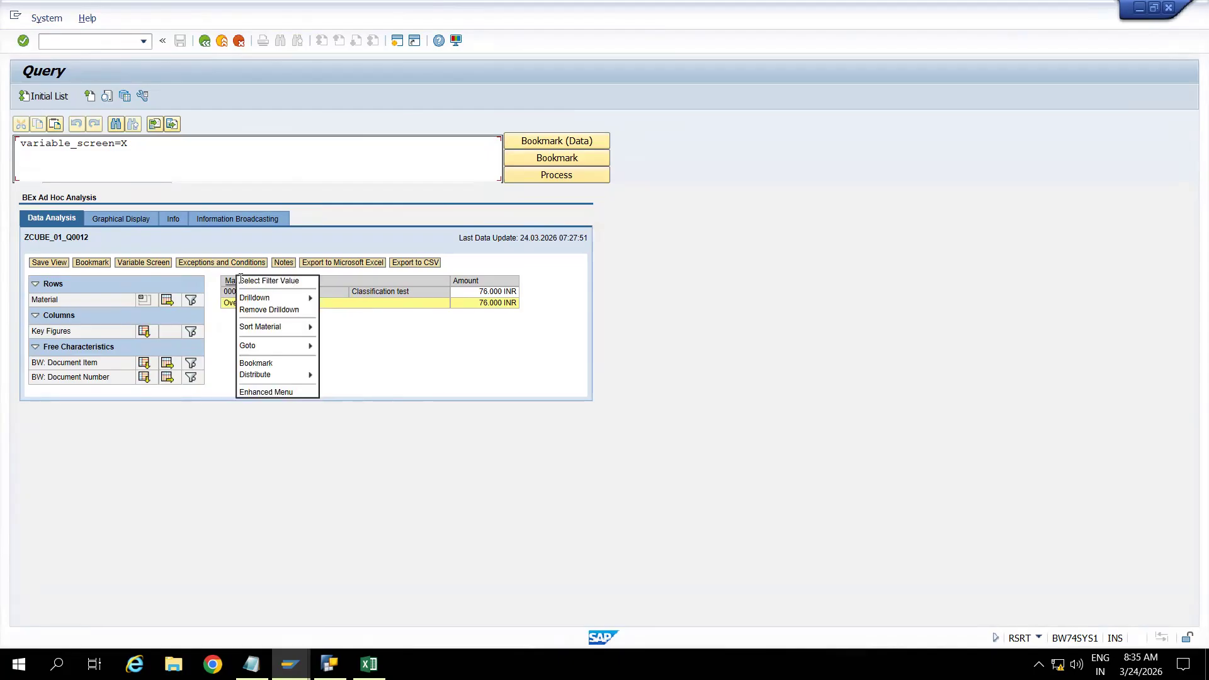
pyautogui.click(274, 281)
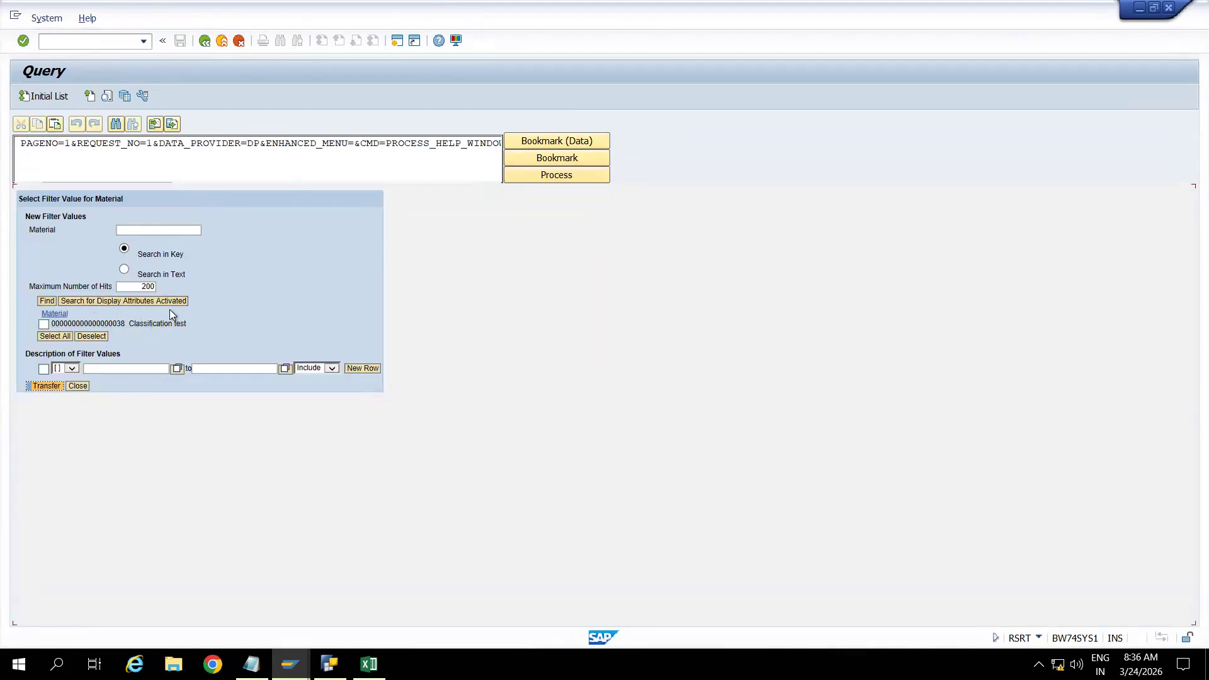
pyautogui.click(77, 386)
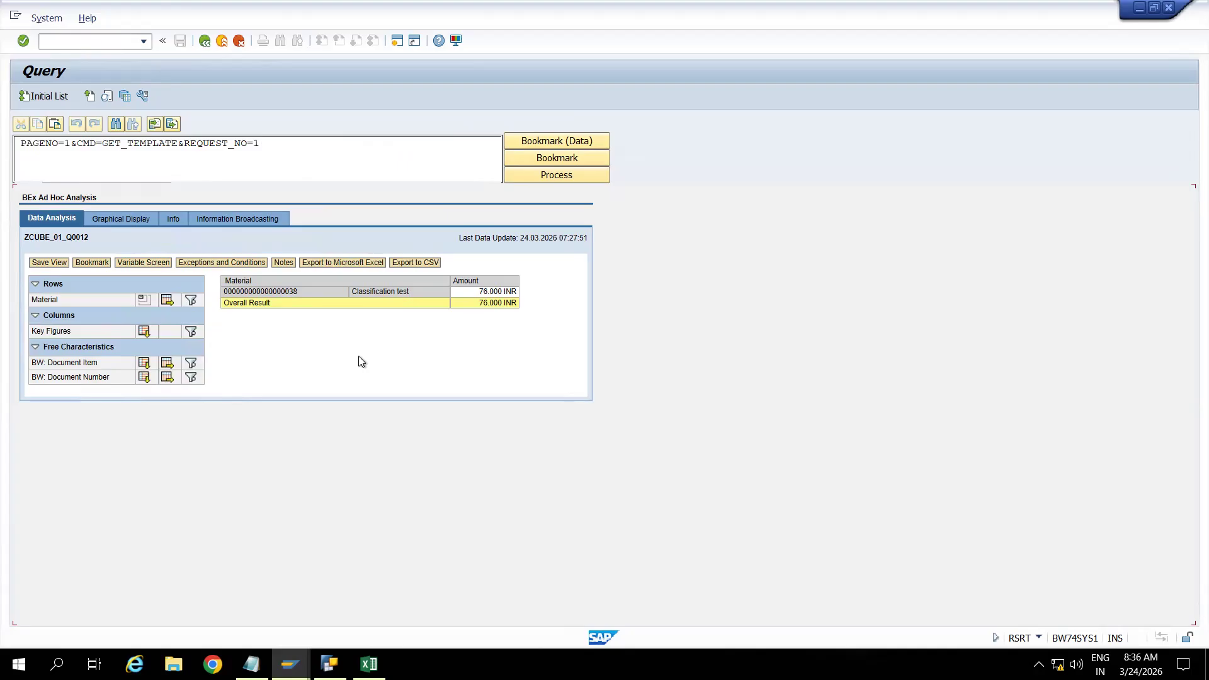
# Back in BEx Query Designer, add a new formula to the Key Figures structure in the columns
pyautogui.click(330, 664)
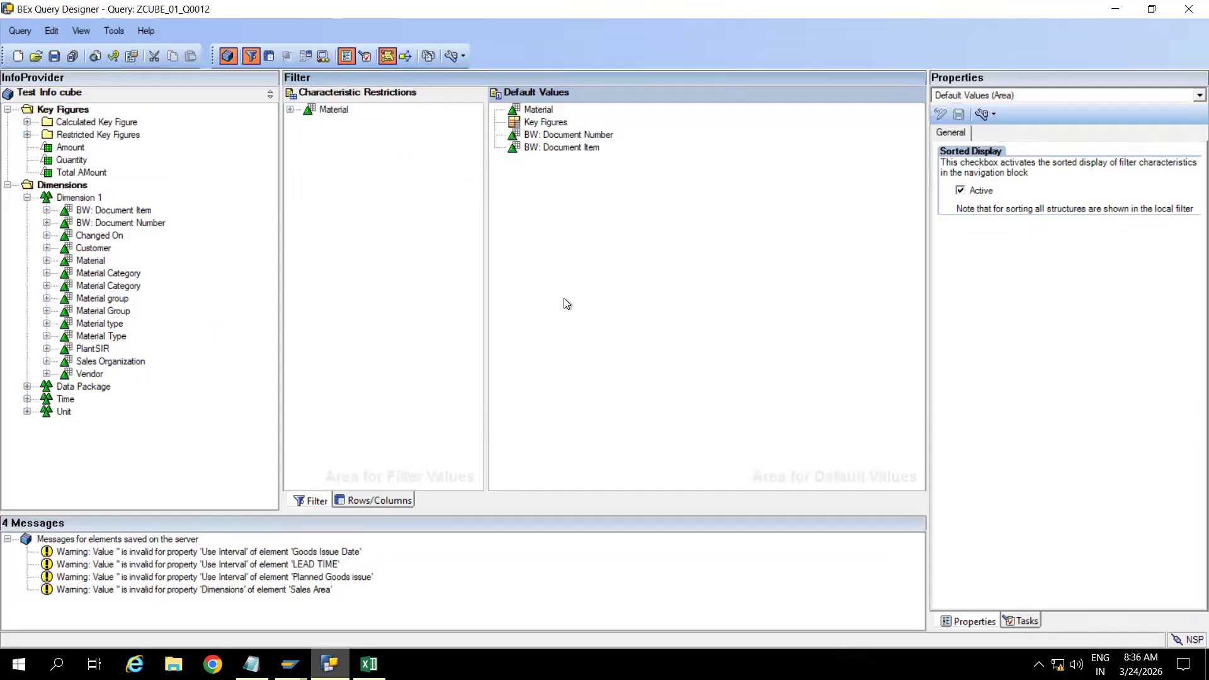
pyautogui.click(365, 499)
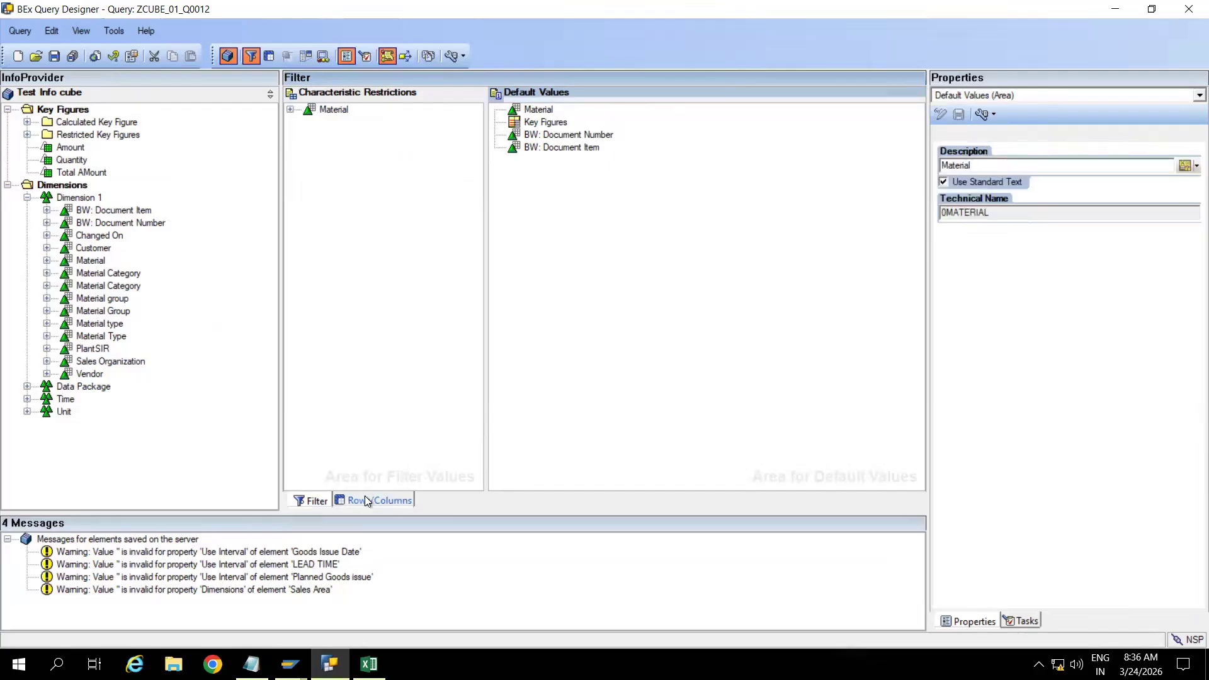
pyautogui.click(547, 111)
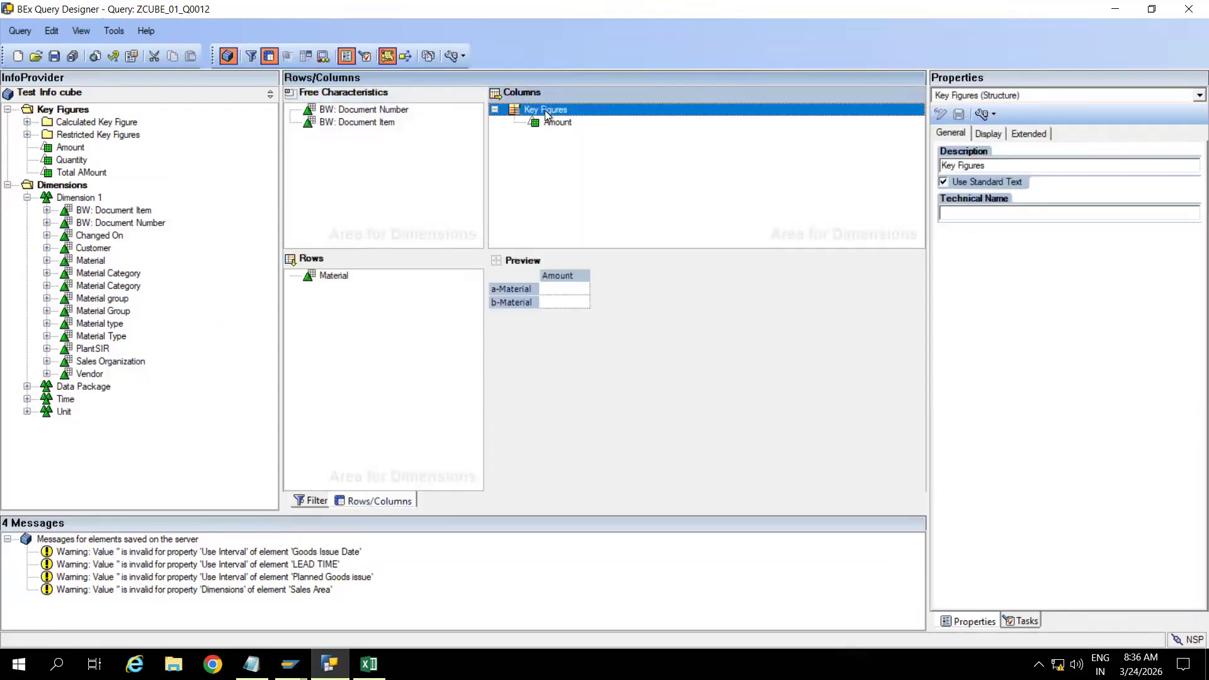
pyautogui.rightClick(545, 112)
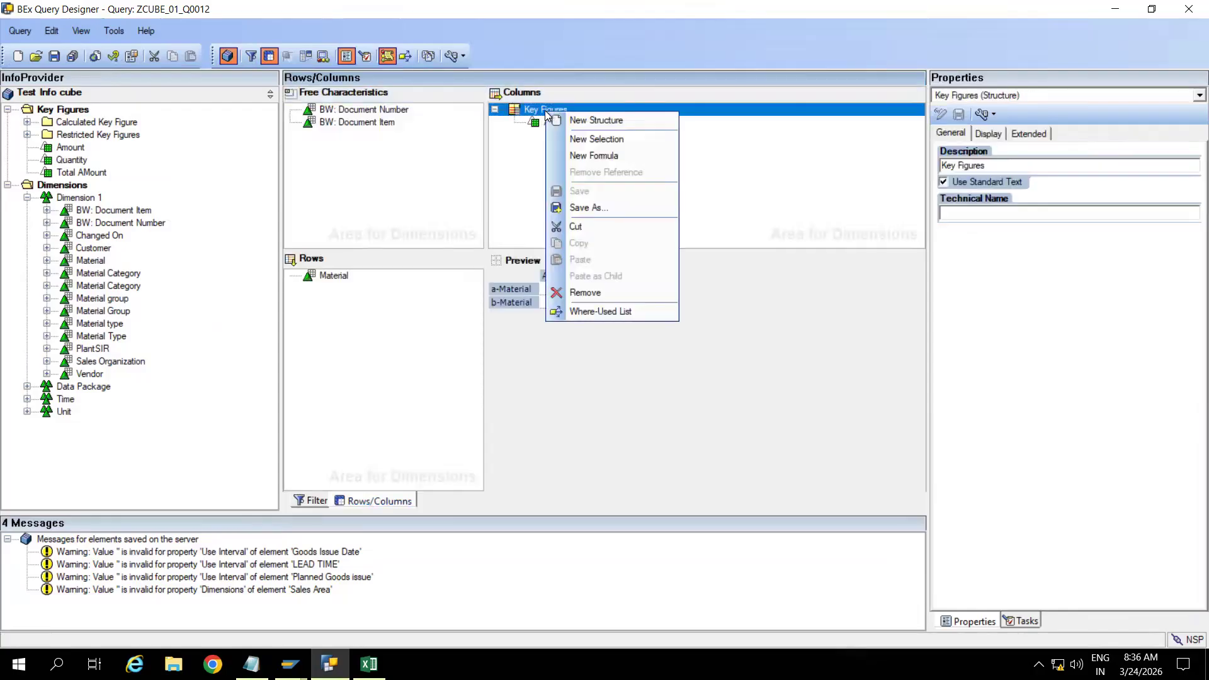
pyautogui.click(592, 155)
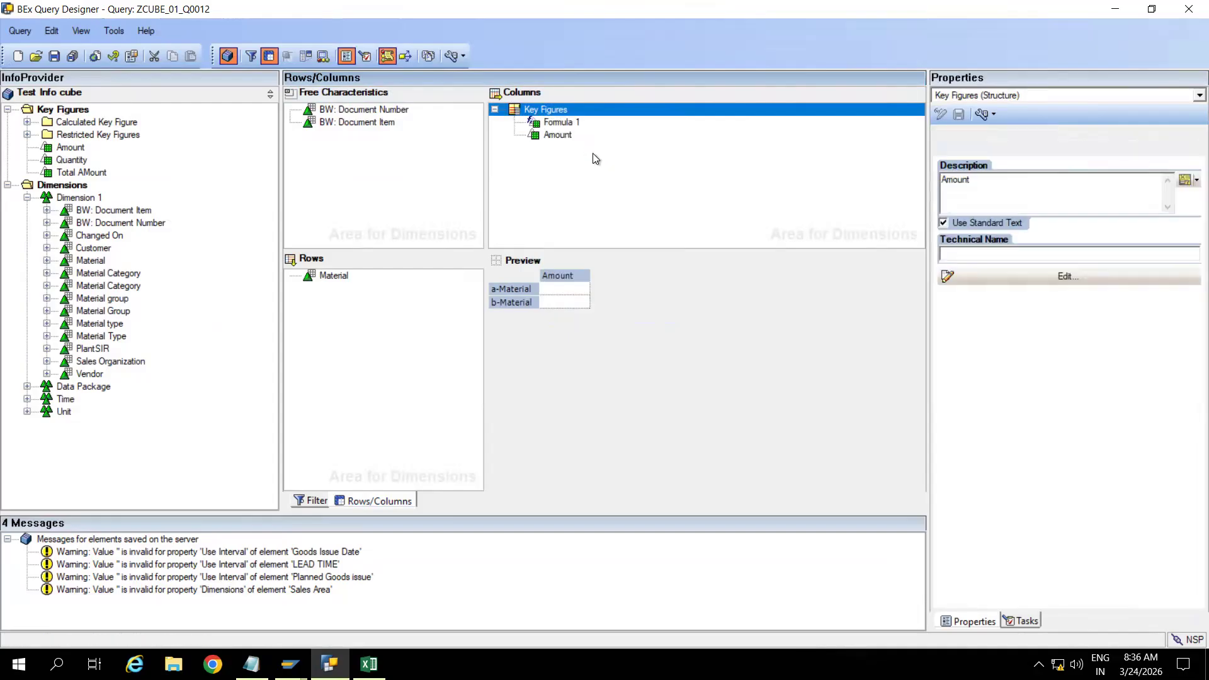
# Define Formula 1 as 'Amount' * 10 and save the query
pyautogui.doubleClick(559, 123)
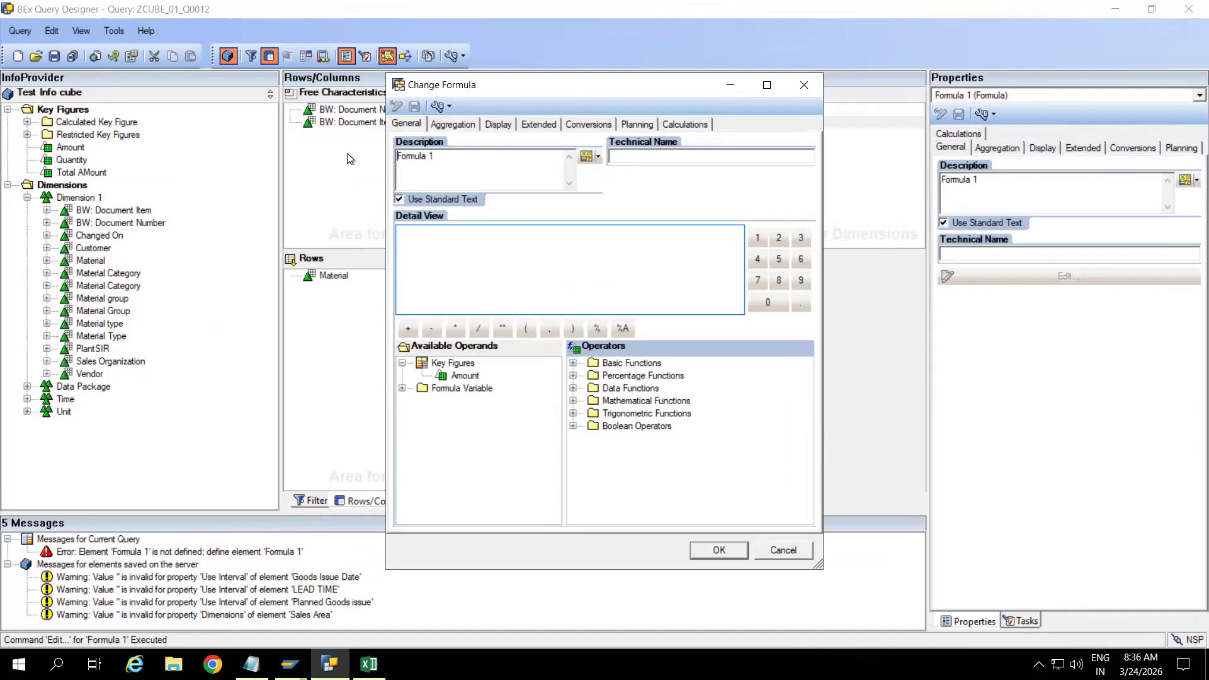
pyautogui.press('BackSpace')
pyautogui.write('1')
pyautogui.click(431, 255)
pyautogui.moveTo(467, 380); pyautogui.dragTo(539, 258)
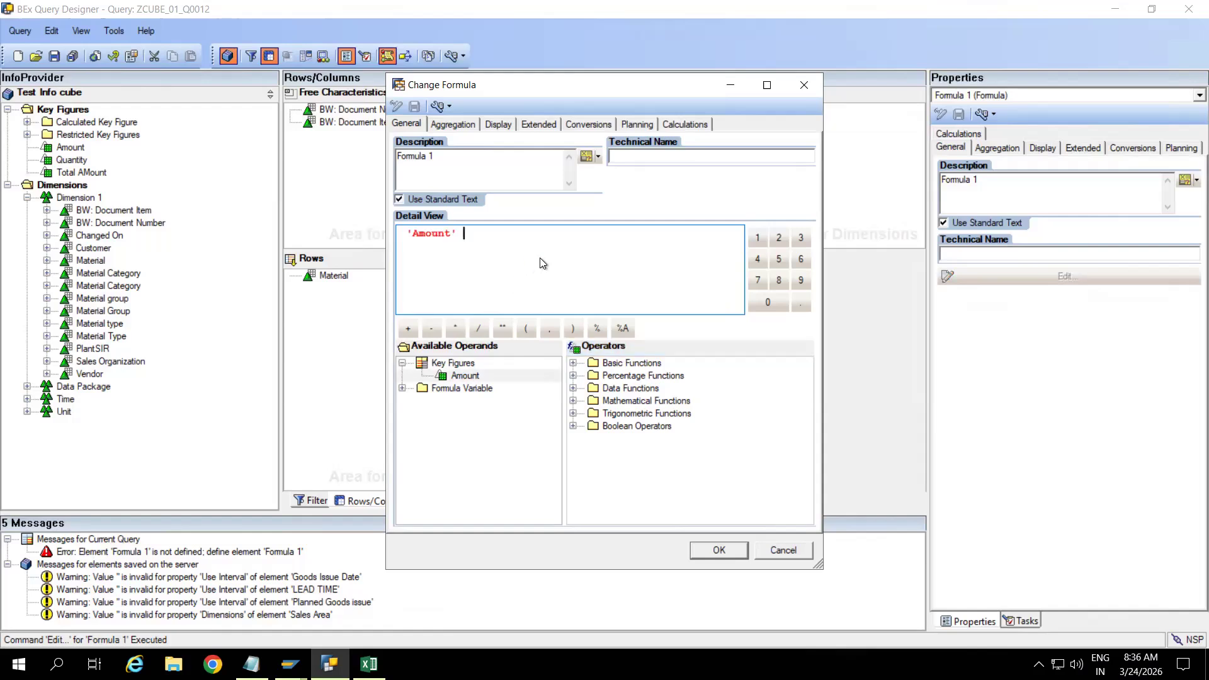
pyautogui.press('Tab')
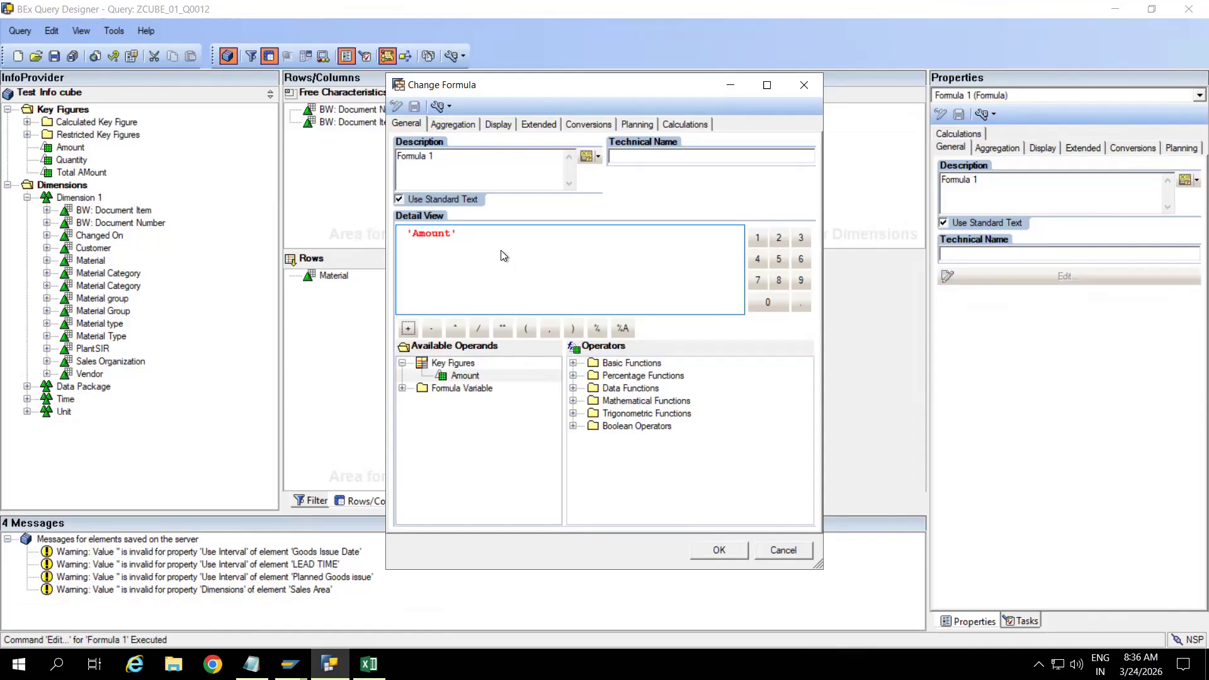
pyautogui.click(454, 328)
pyautogui.click(756, 232)
pyautogui.click(767, 299)
pyautogui.click(723, 545)
pyautogui.click(55, 57)
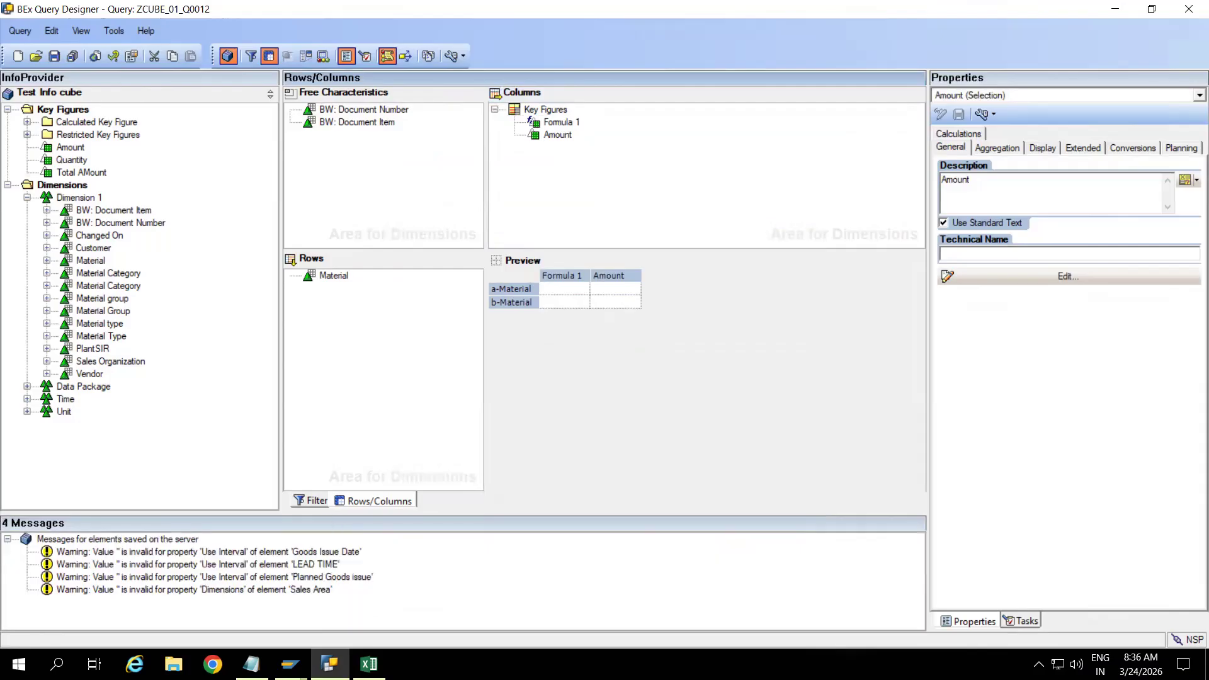
# Rerun the query in the SAP Query Monitor to display Formula 1 beside Amount
pyautogui.moveTo(289, 664)
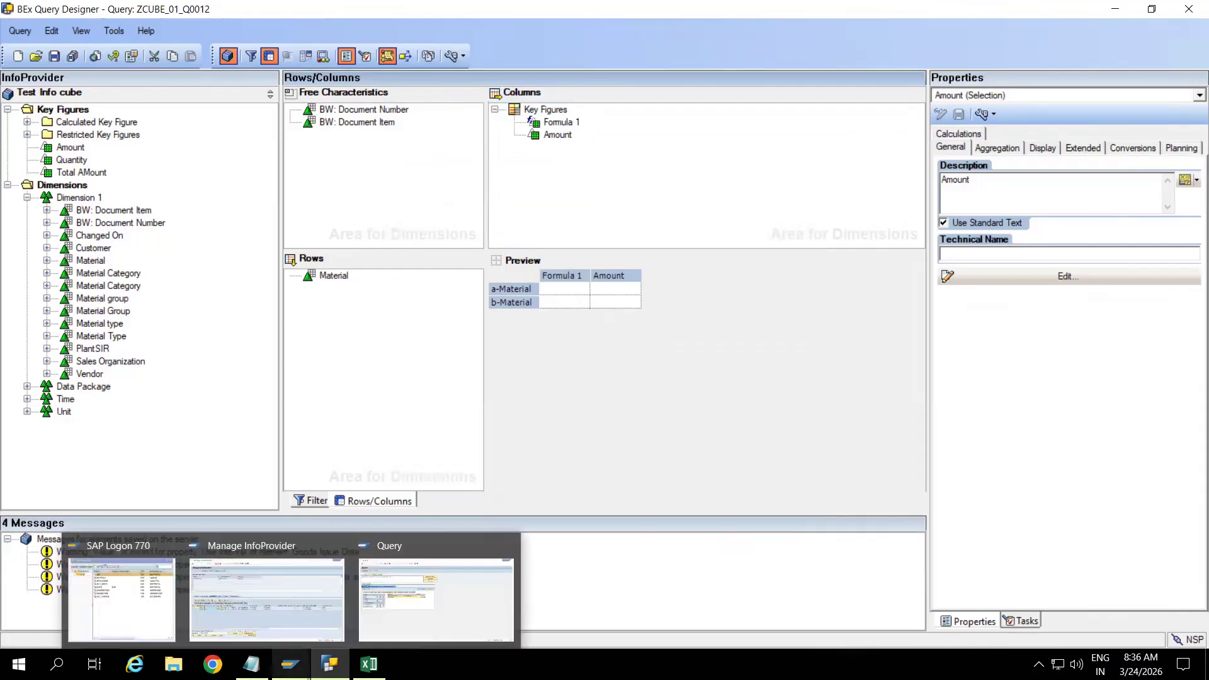
pyautogui.click(412, 565)
pyautogui.click(204, 42)
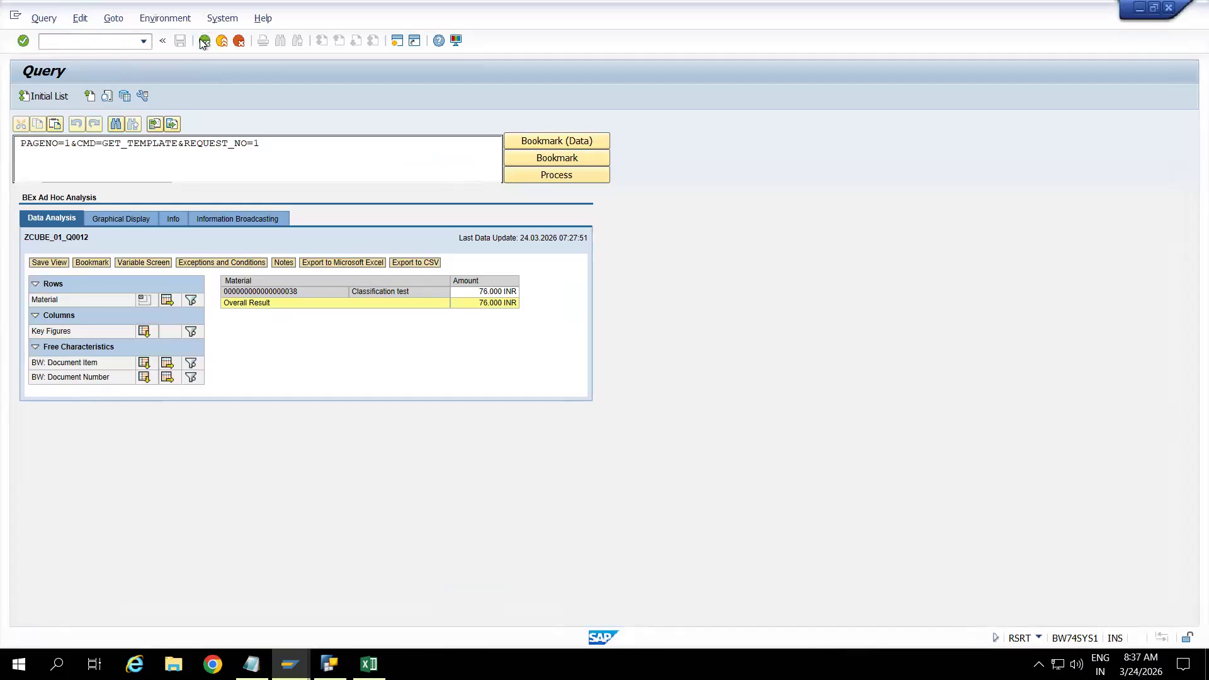
pyautogui.click(47, 100)
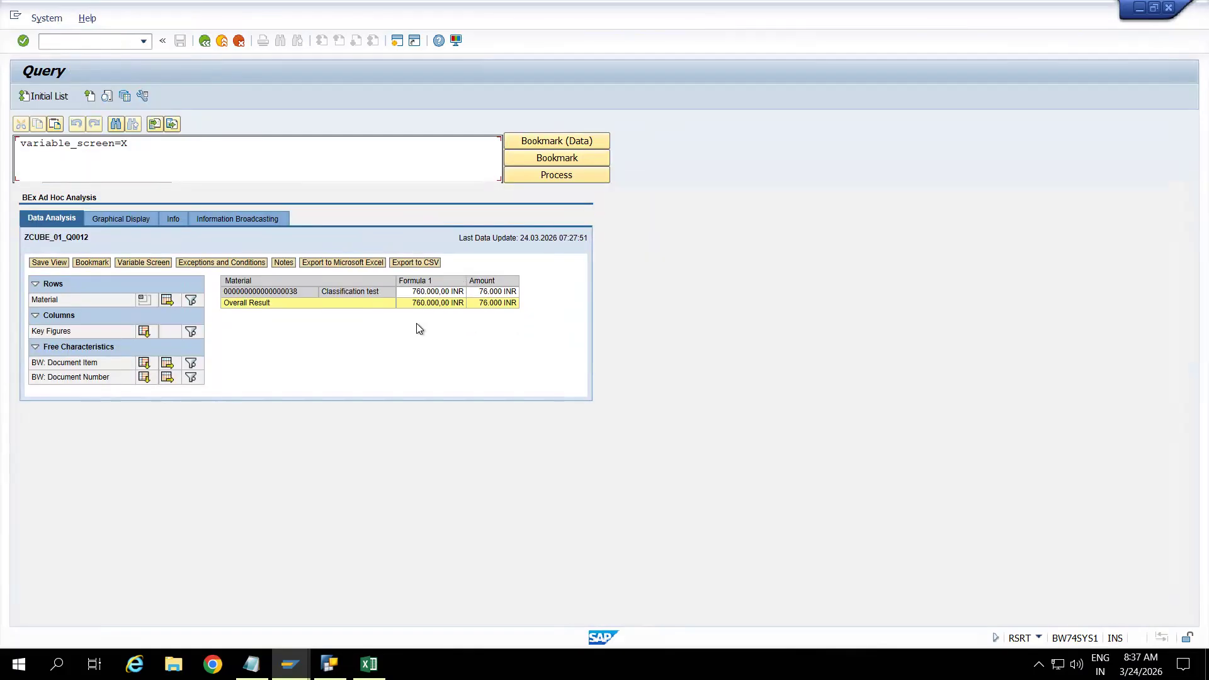
# Back in BEx Query Designer, add Quantity to the Key Figures columns, redefine Formula 1 as 'Amount' * 'Quantity' and save
pyautogui.click(329, 664)
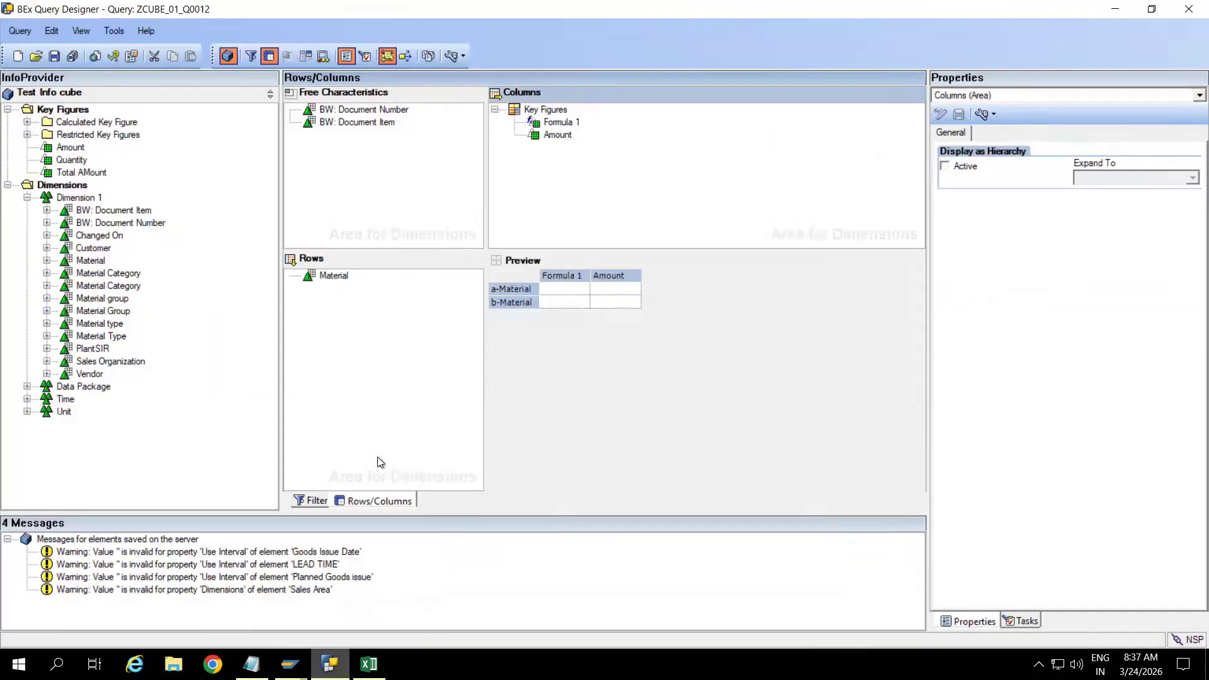
pyautogui.moveTo(65, 161); pyautogui.dragTo(557, 183)
pyautogui.doubleClick(563, 122)
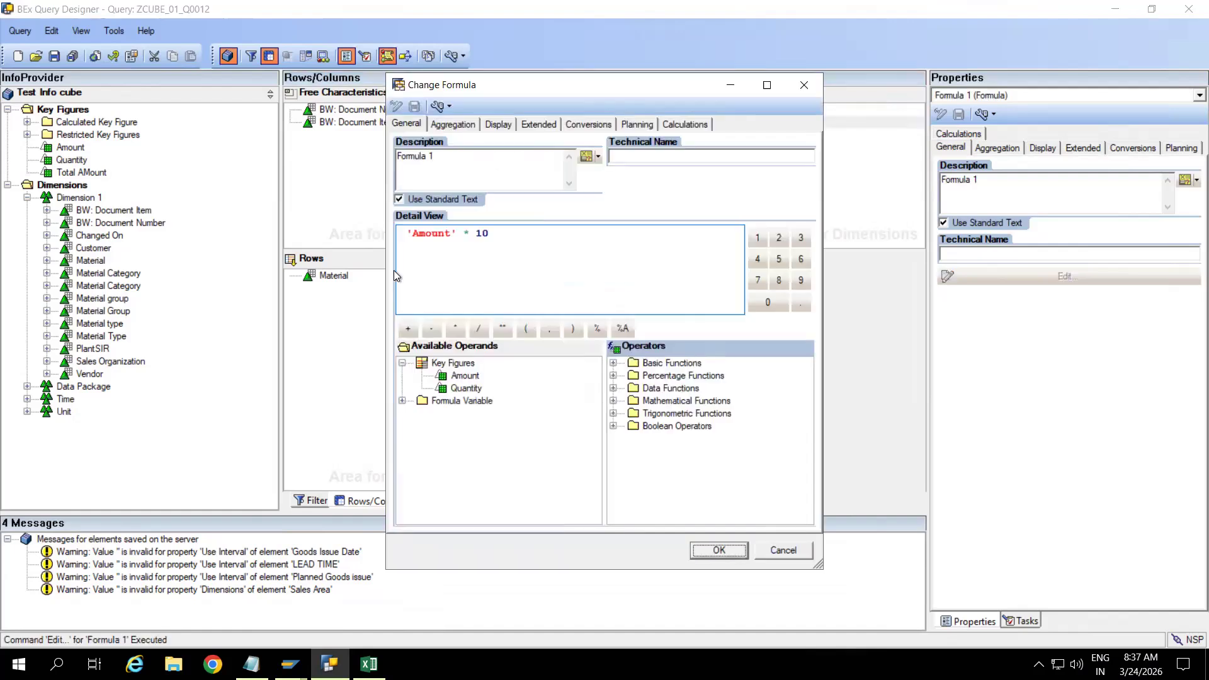
pyautogui.click(492, 234)
pyautogui.click(485, 234)
pyautogui.press('Delete')
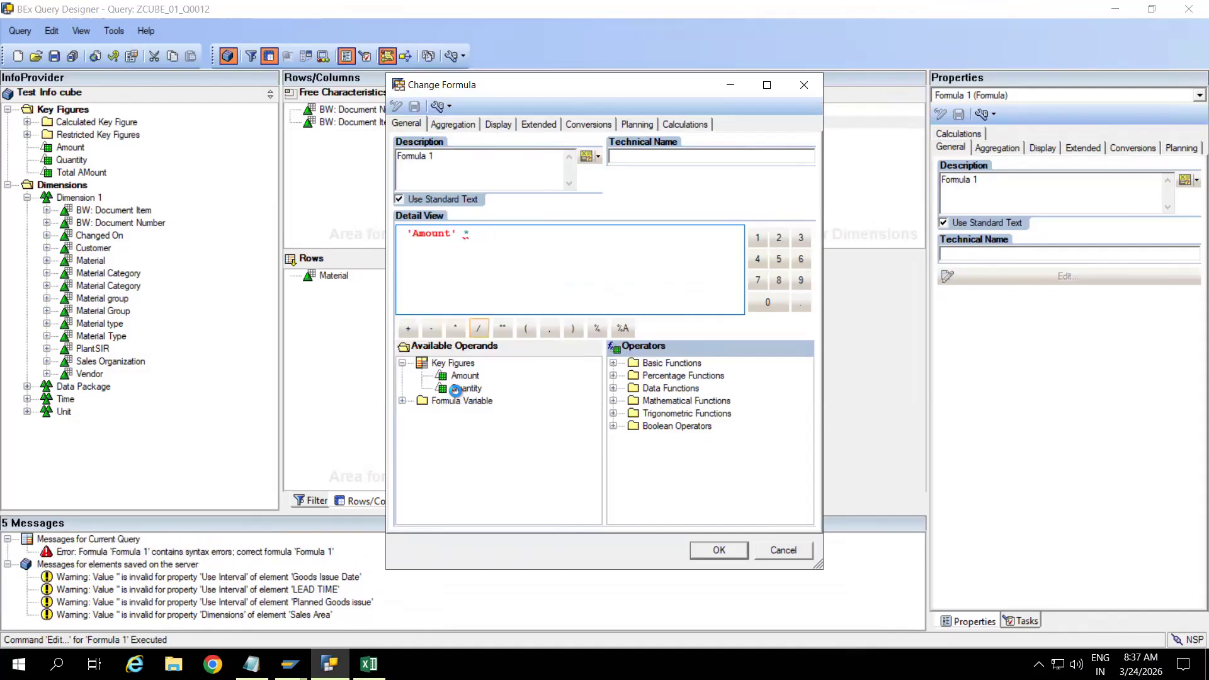
pyautogui.doubleClick(456, 388)
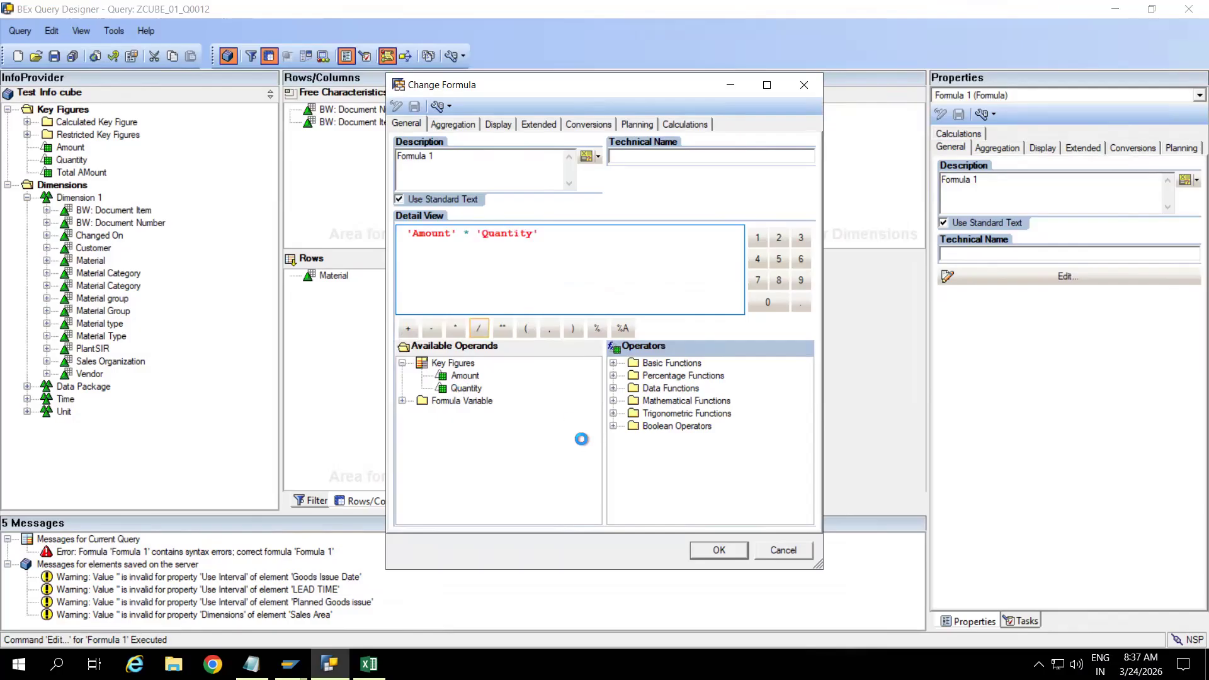
pyautogui.click(708, 551)
pyautogui.click(55, 57)
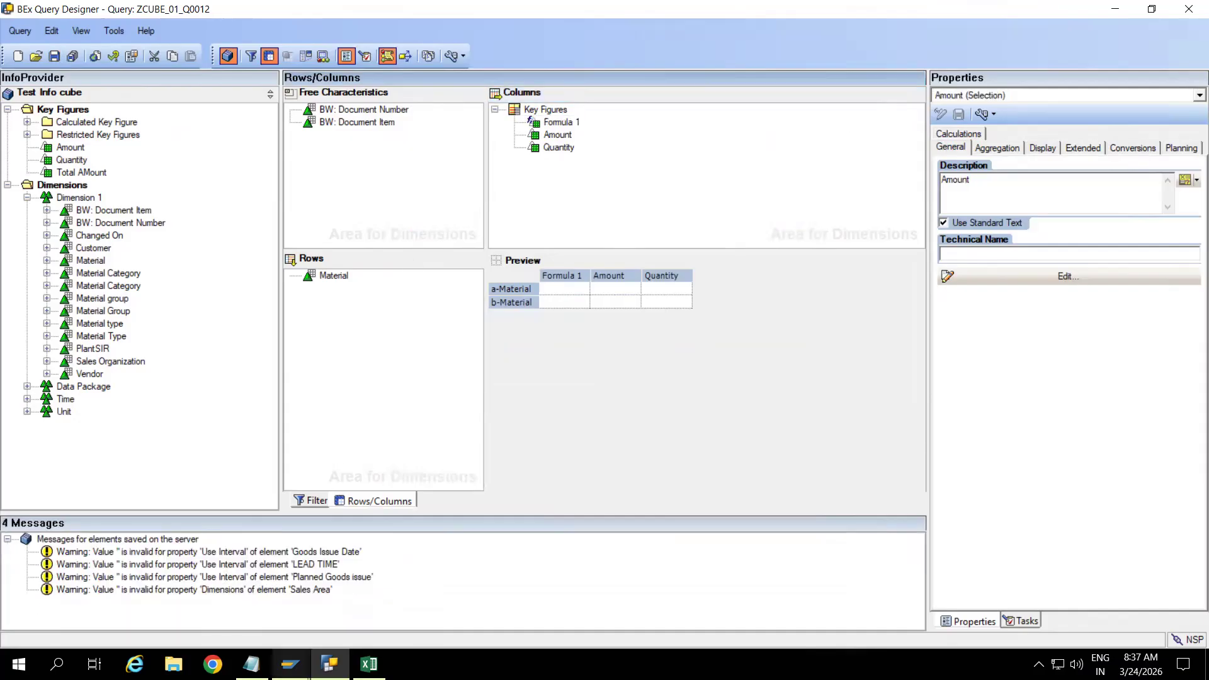
# Rerun the query in the SAP Query Monitor to display Formula 1 with Amount and Quantity
pyautogui.click(290, 665)
pyautogui.click(436, 600)
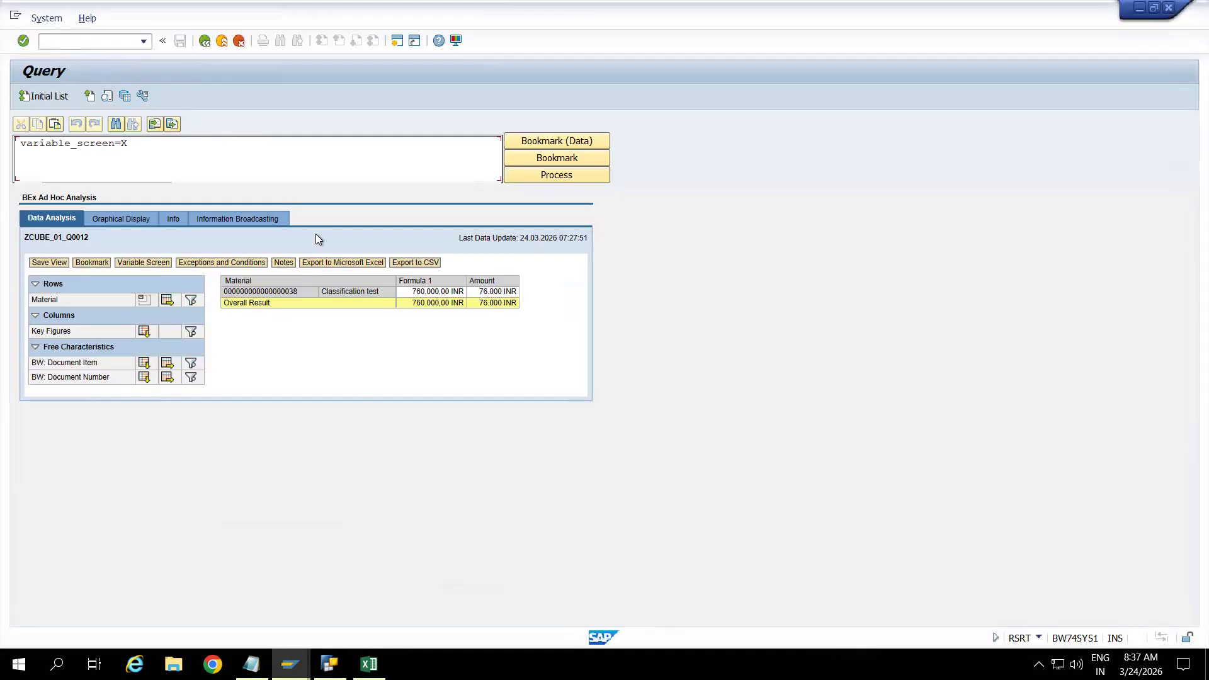
pyautogui.click(204, 41)
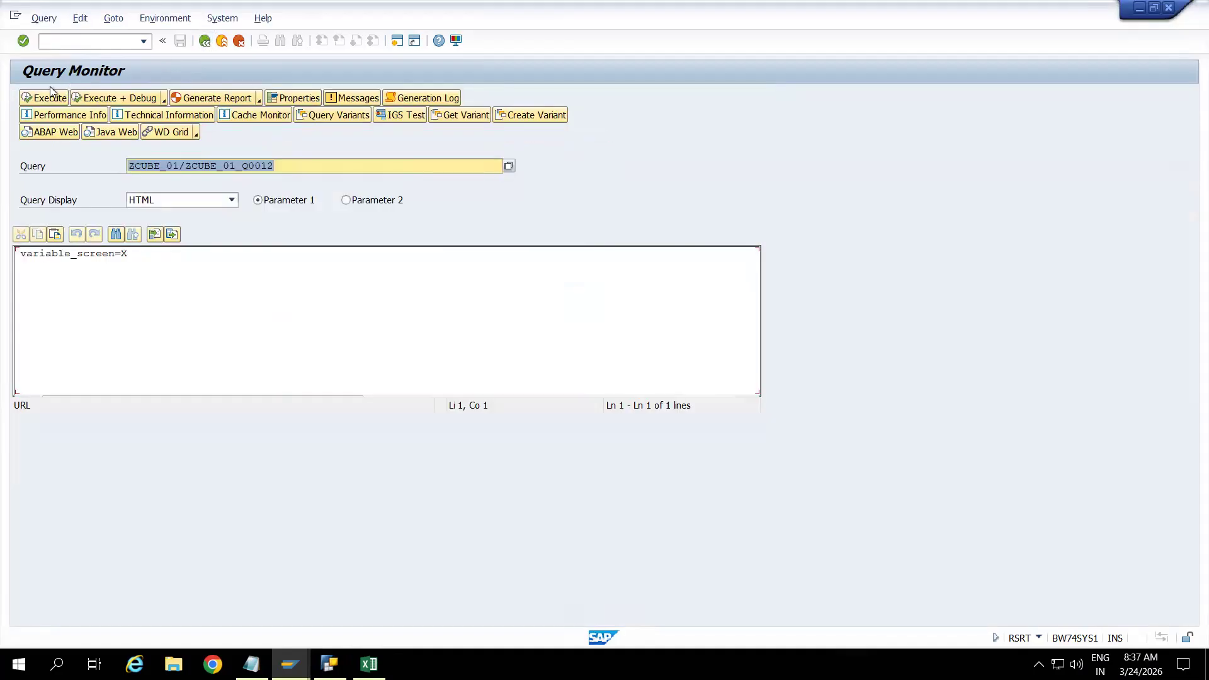
pyautogui.click(45, 99)
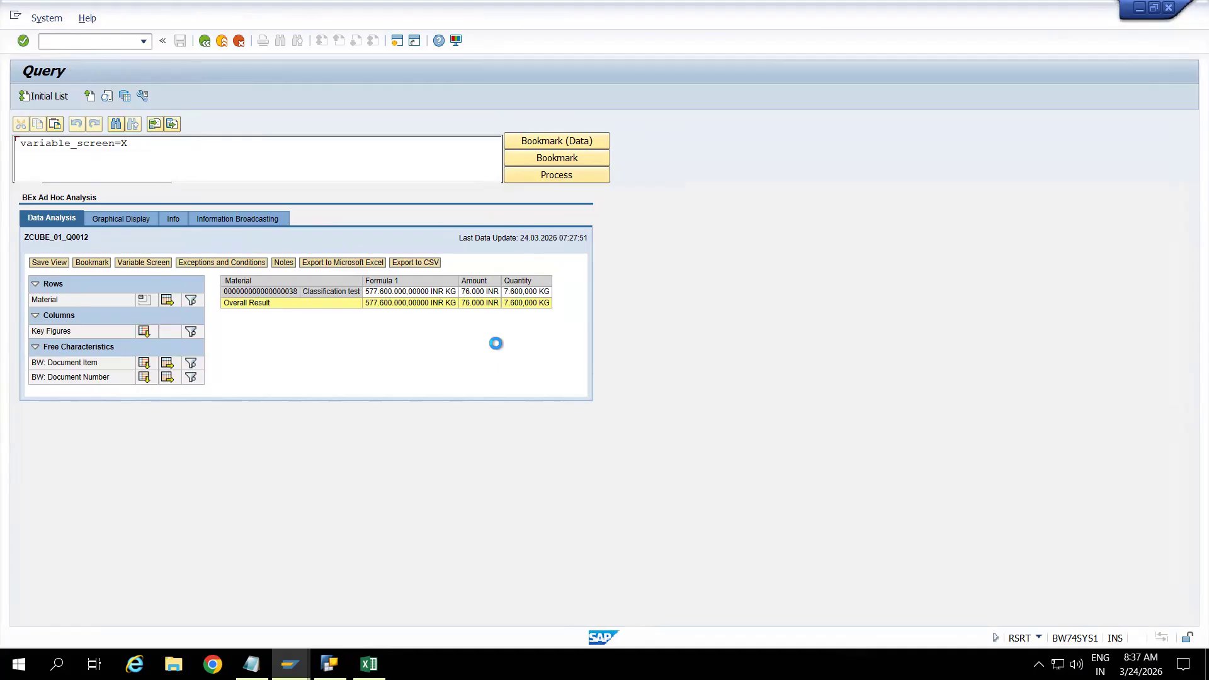
# Back in BEx Query Designer, set Amount's number of decimal places to 0,000 and show the display settings of Quantity
pyautogui.hotkey('alt', 'Tab')
pyautogui.click(560, 135)
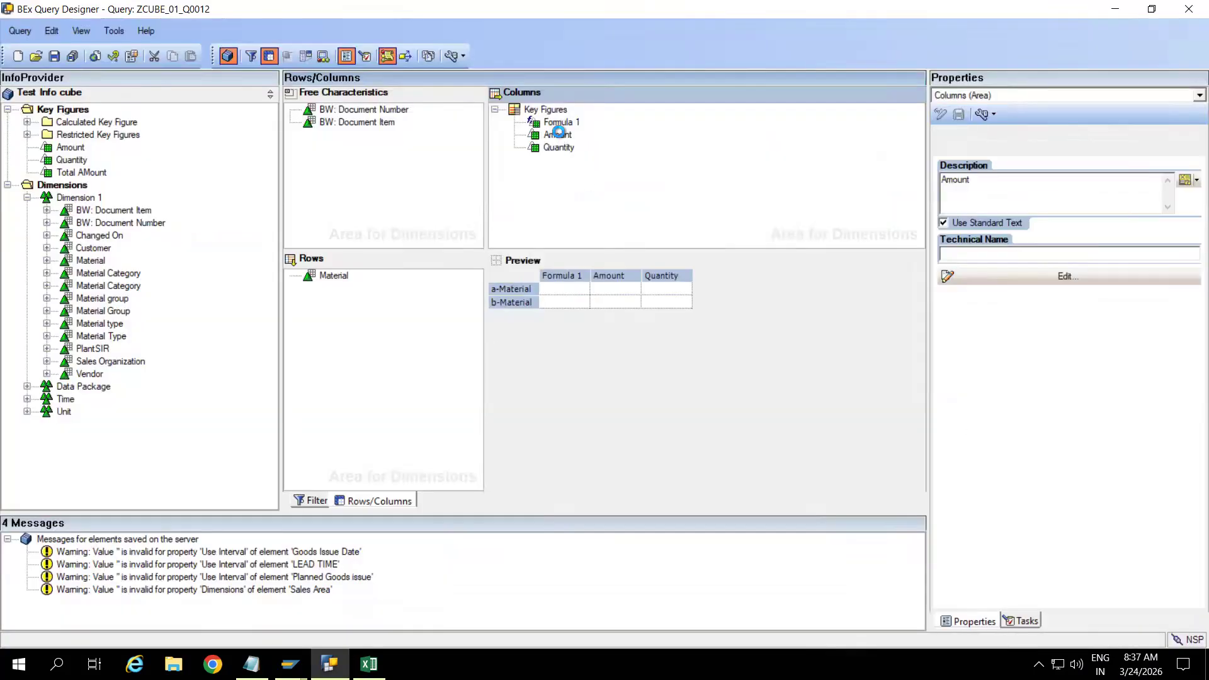
pyautogui.click(1044, 156)
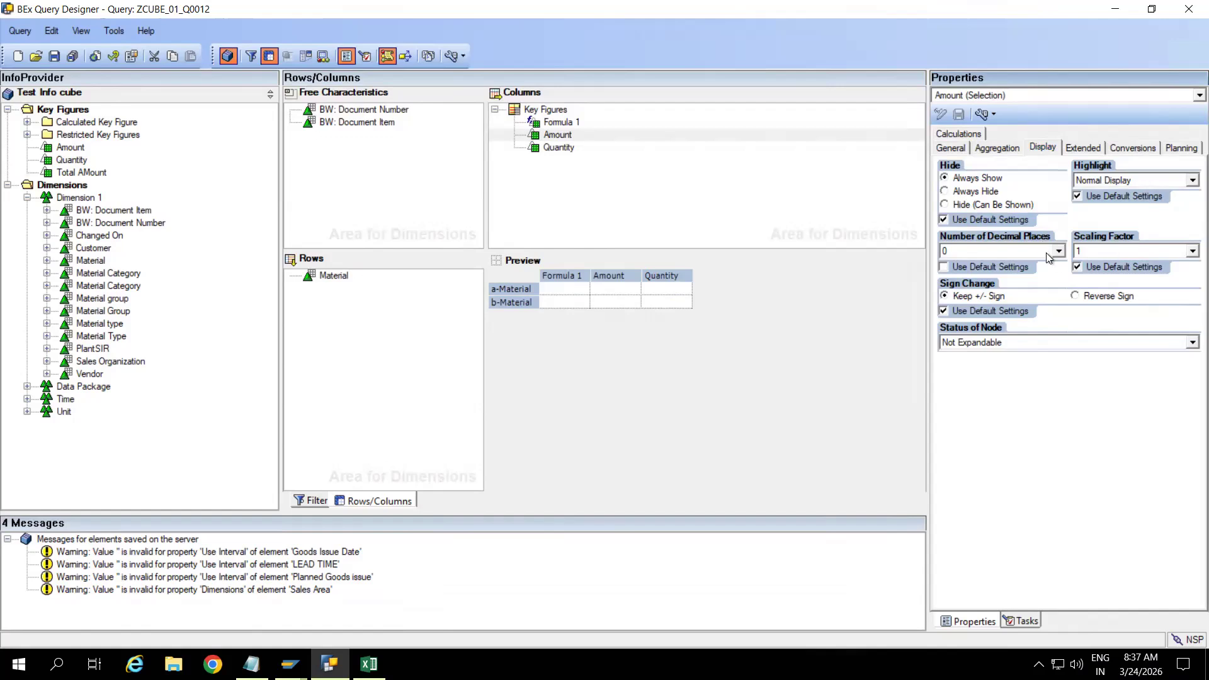
pyautogui.click(1045, 252)
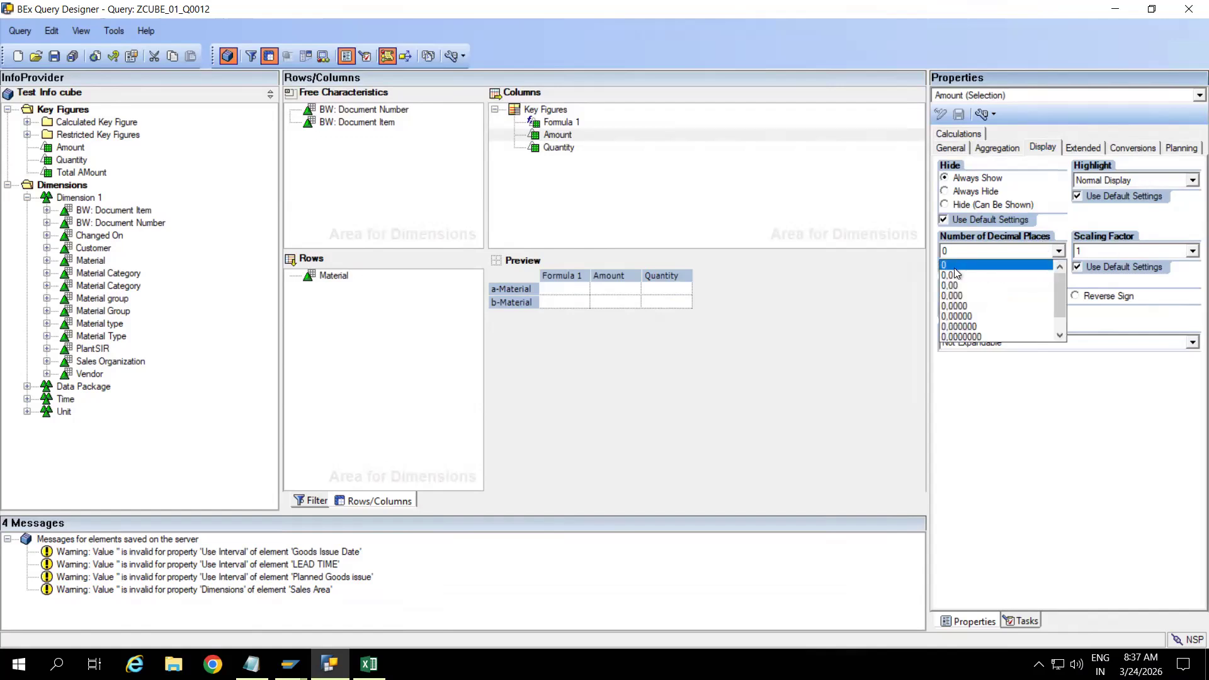
pyautogui.click(953, 296)
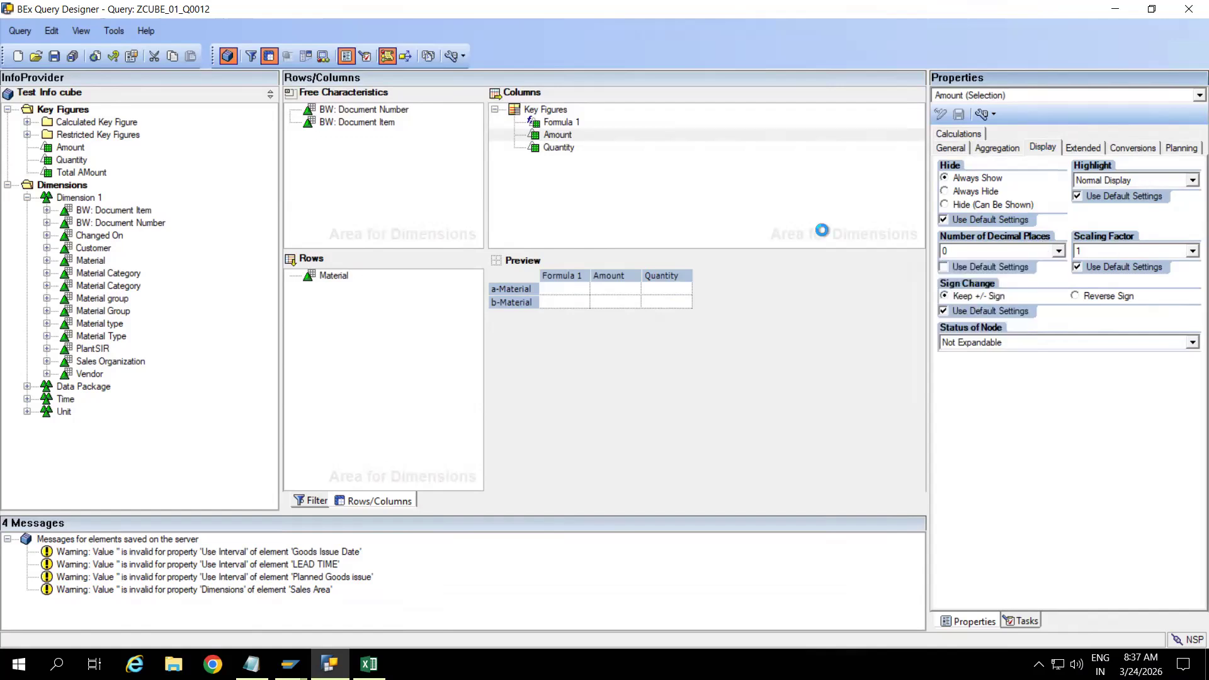
pyautogui.click(602, 151)
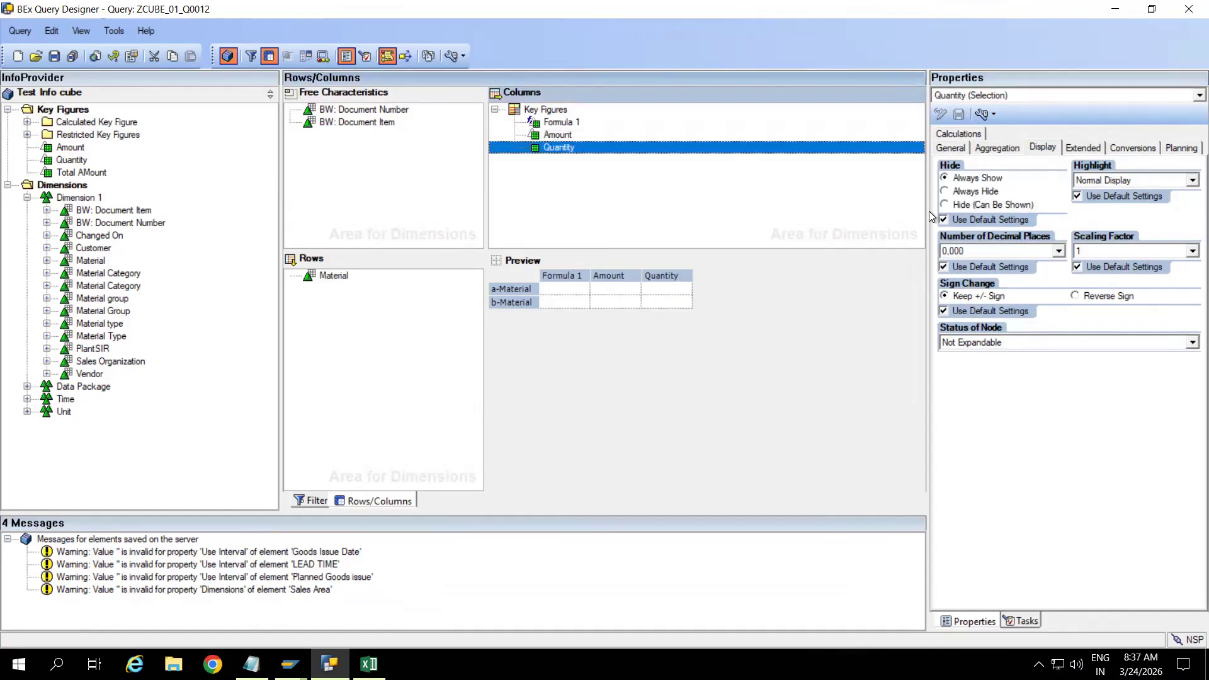
# Set the number of decimal places to 0 for Quantity and Formula 1, and save the query
pyautogui.click(1011, 252)
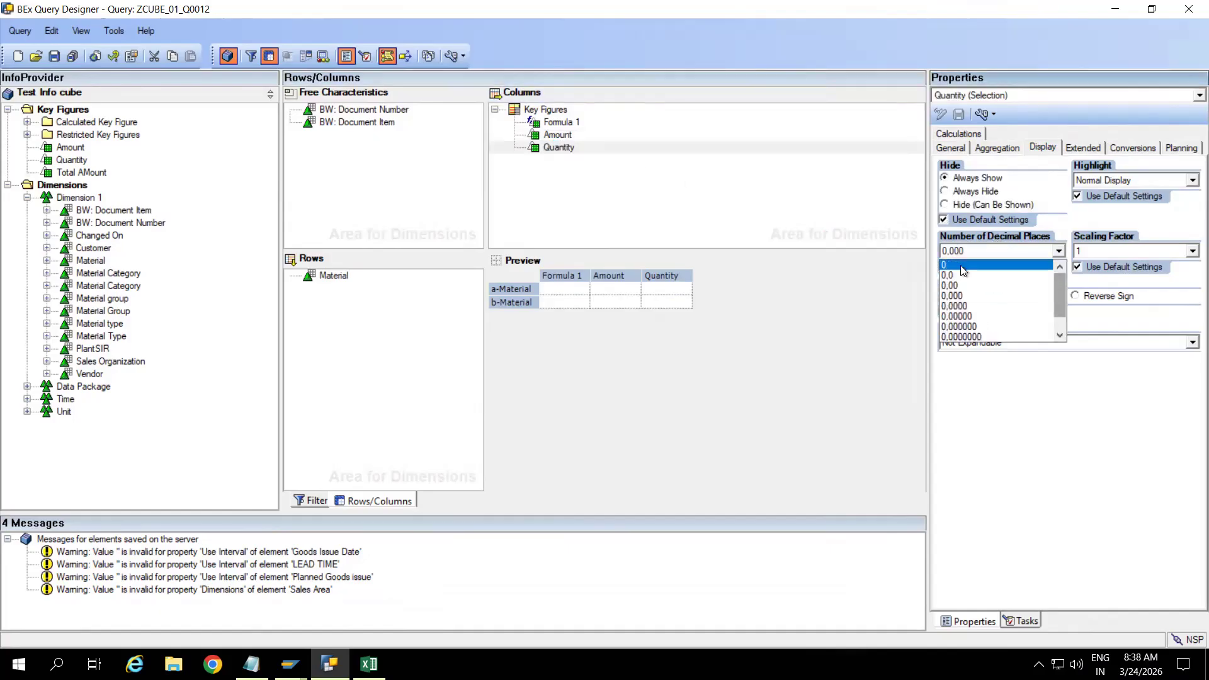
pyautogui.click(959, 266)
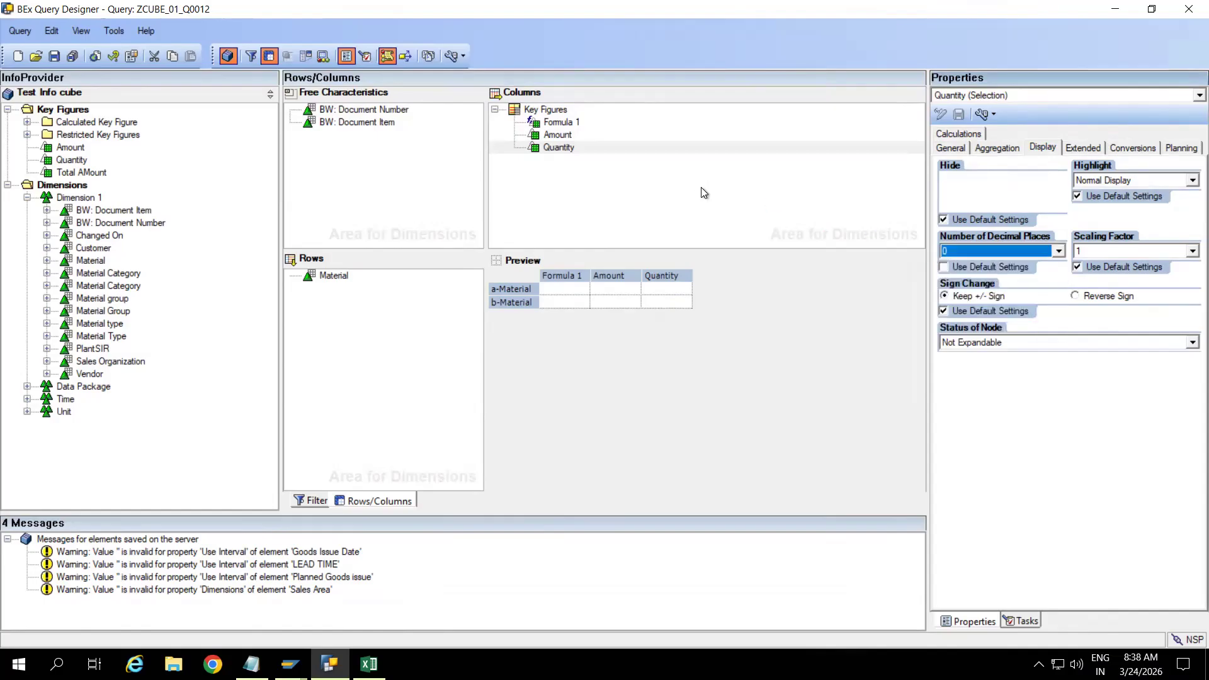
pyautogui.click(552, 124)
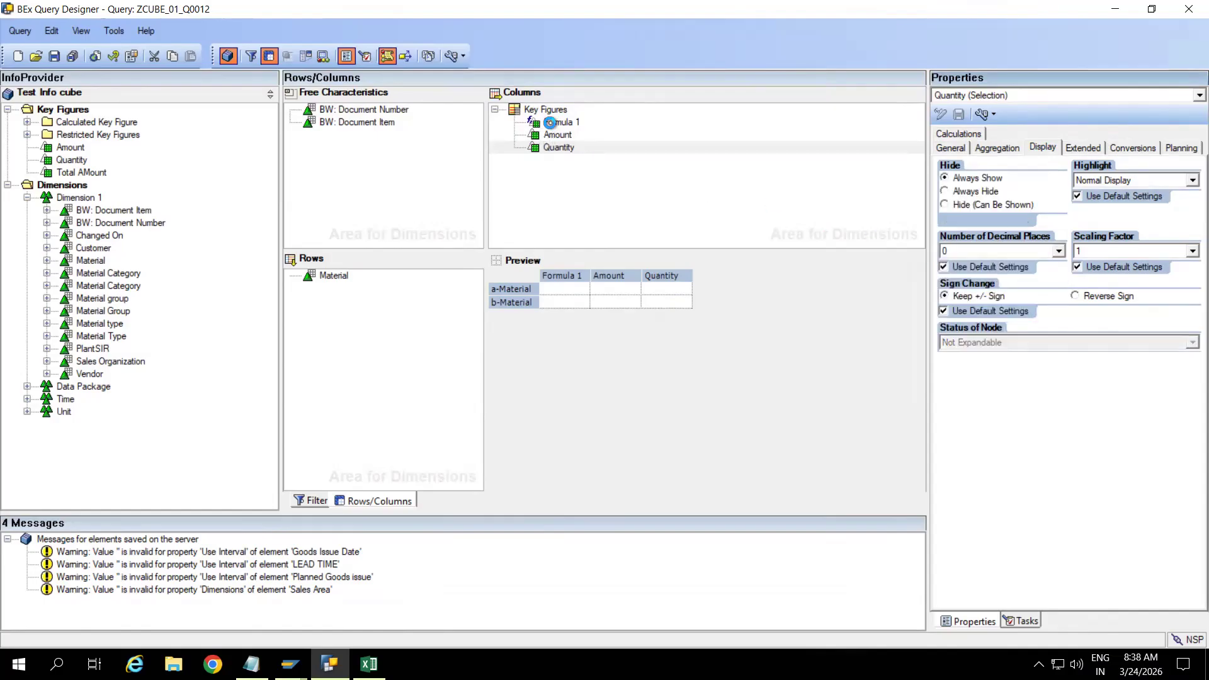
pyautogui.click(1049, 250)
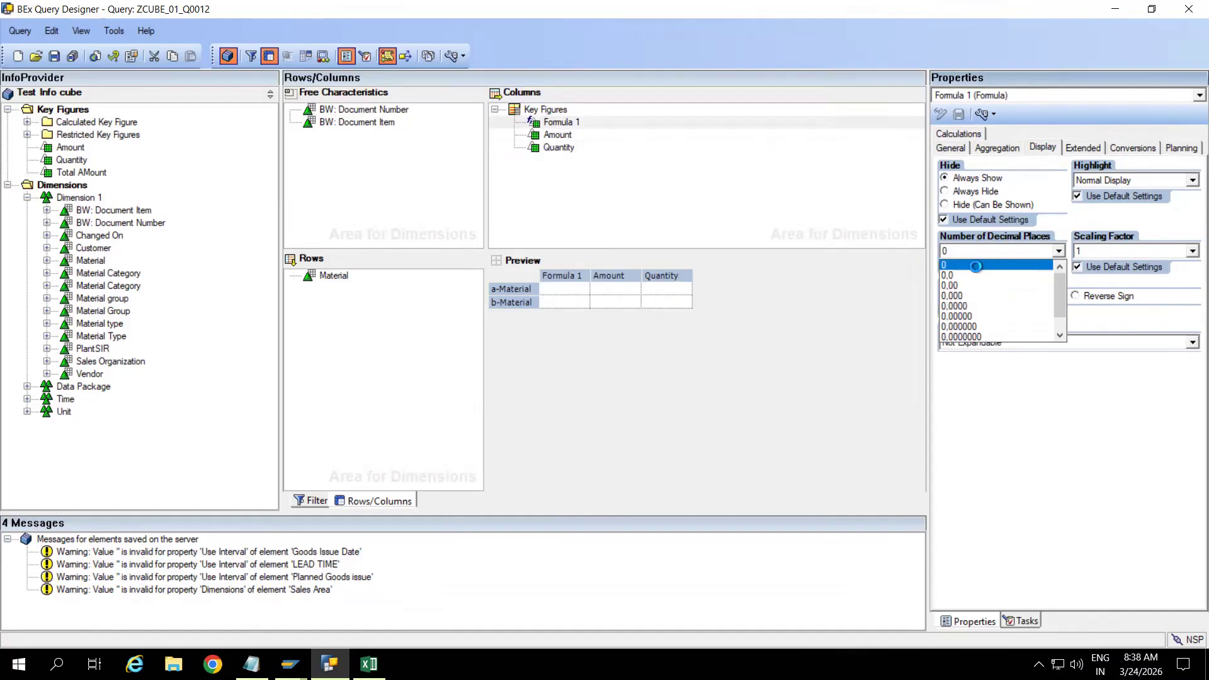
pyautogui.click(976, 266)
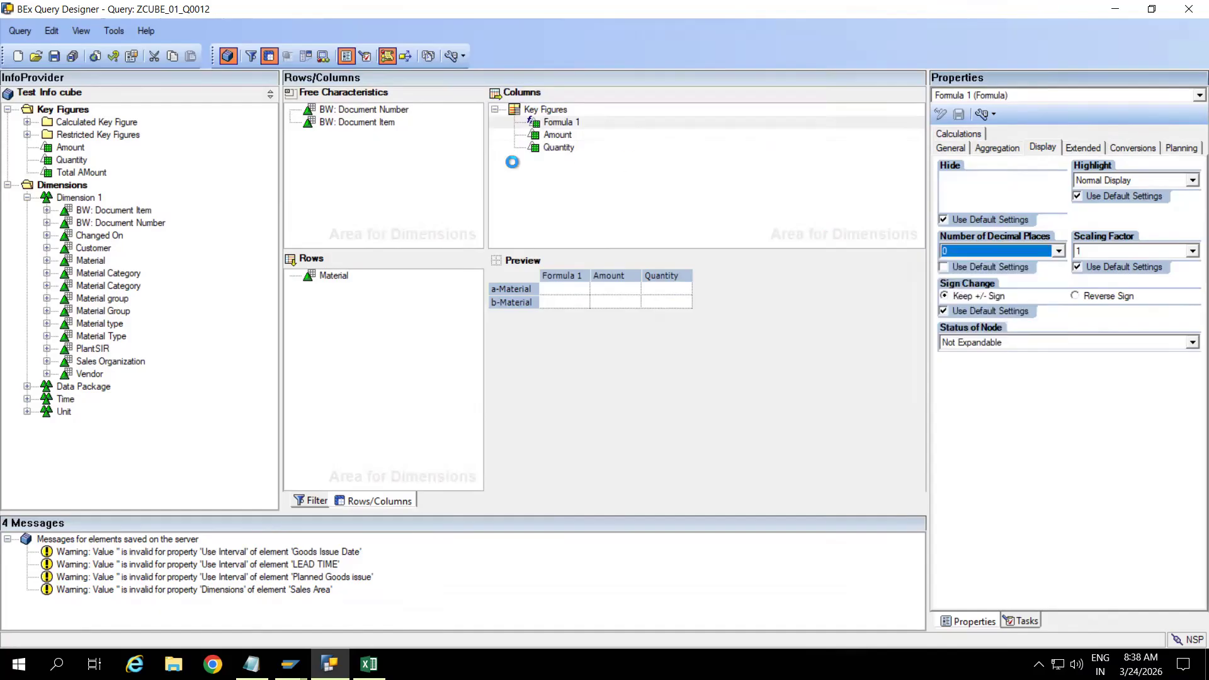
pyautogui.click(54, 57)
# Rerun the query in the SAP Query Monitor to check the decimal places of the key figures
pyautogui.hotkey('alt', 'Tab')
pyautogui.click(205, 41)
pyautogui.click(50, 98)
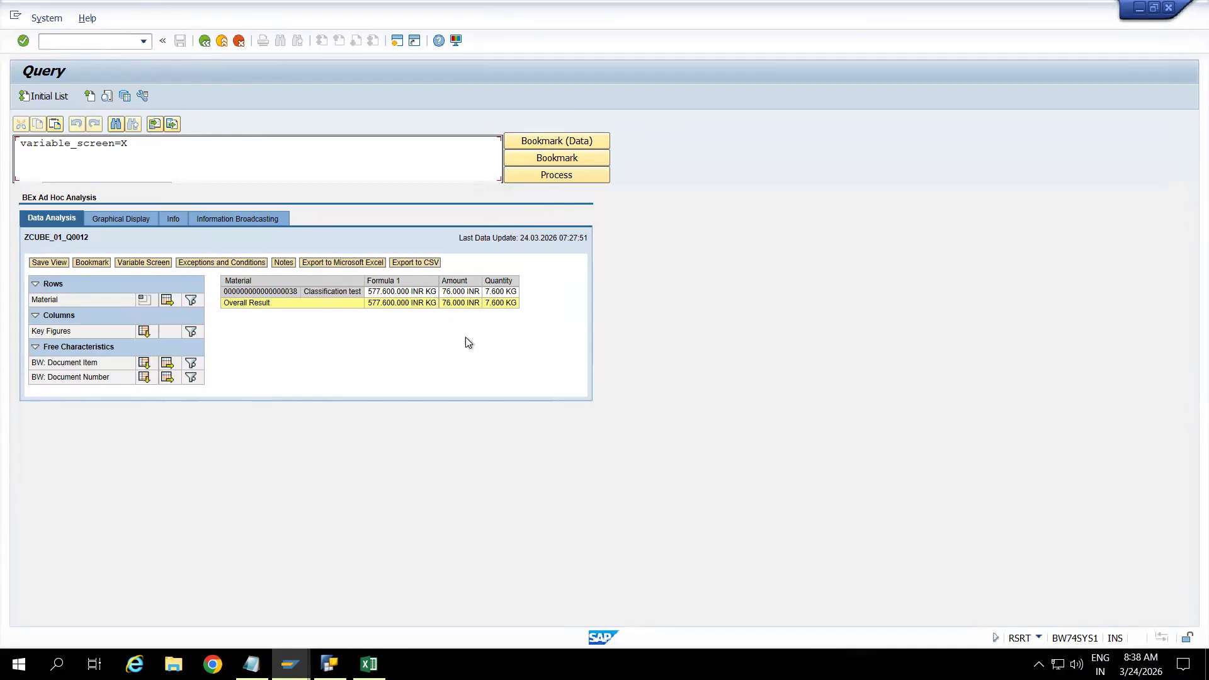
# Back in BEx Query Designer, edit Formula 1 so that 'Amount' is wrapped in the NODIM (value without dimension) data function
pyautogui.hotkey('alt', 'Tab')
pyautogui.doubleClick(565, 122)
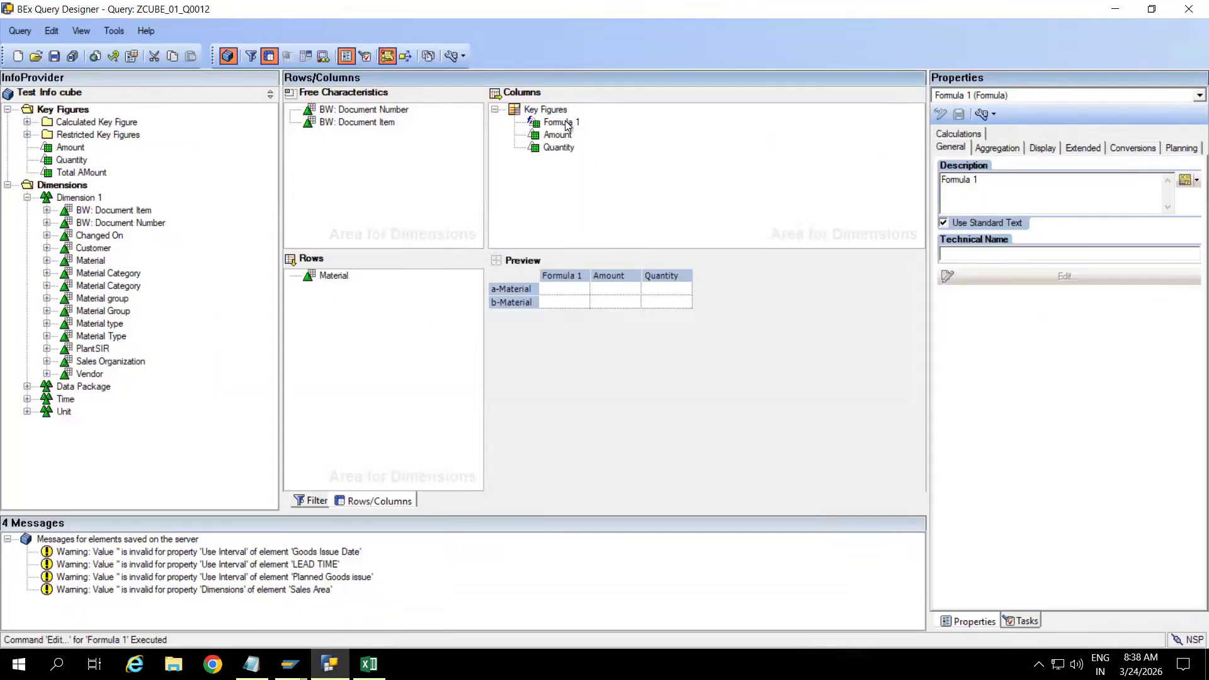
pyautogui.click(400, 235)
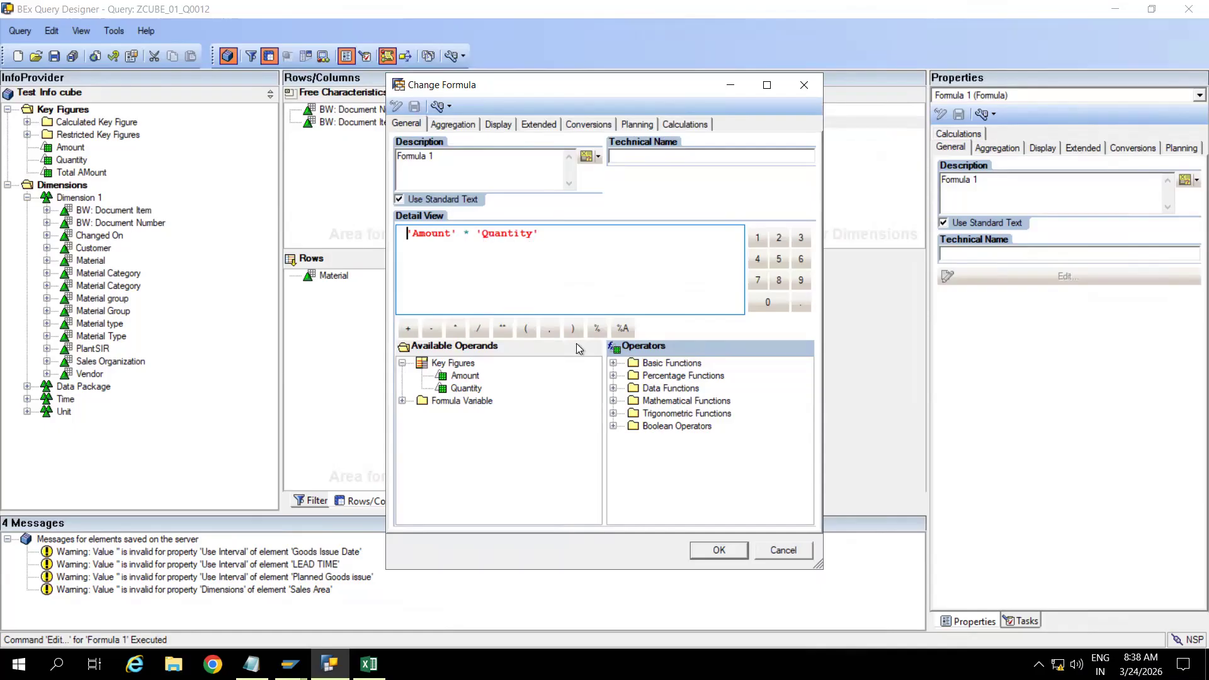
pyautogui.click(613, 388)
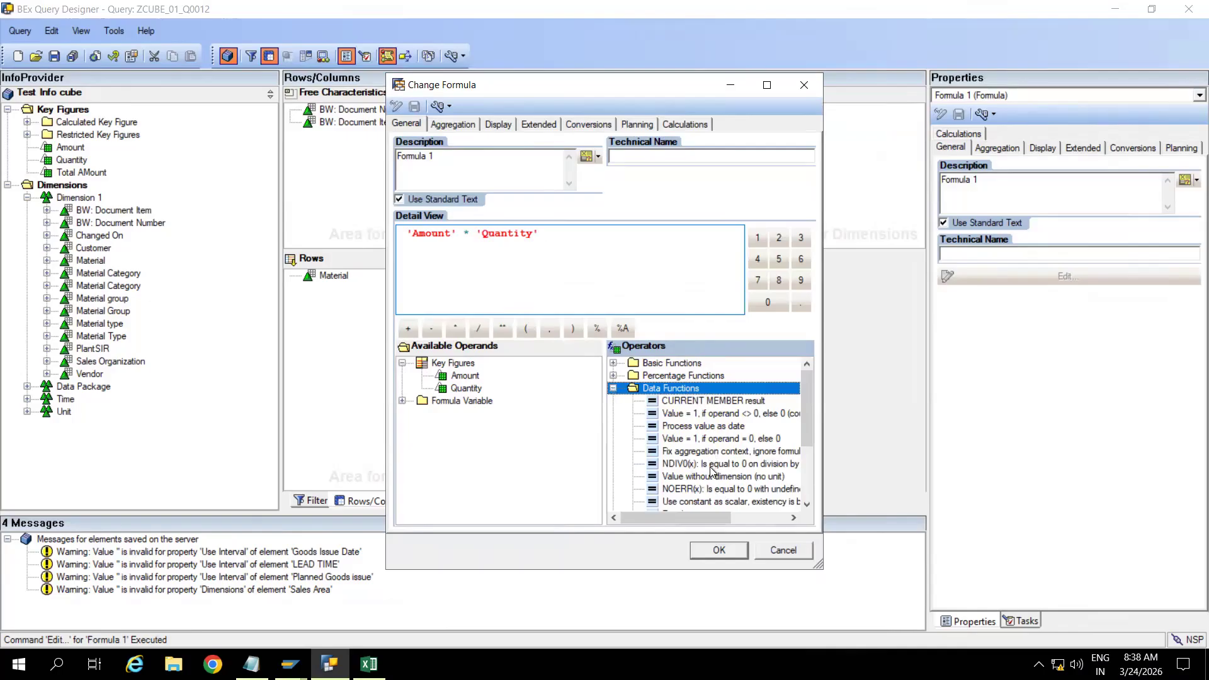
pyautogui.click(712, 479)
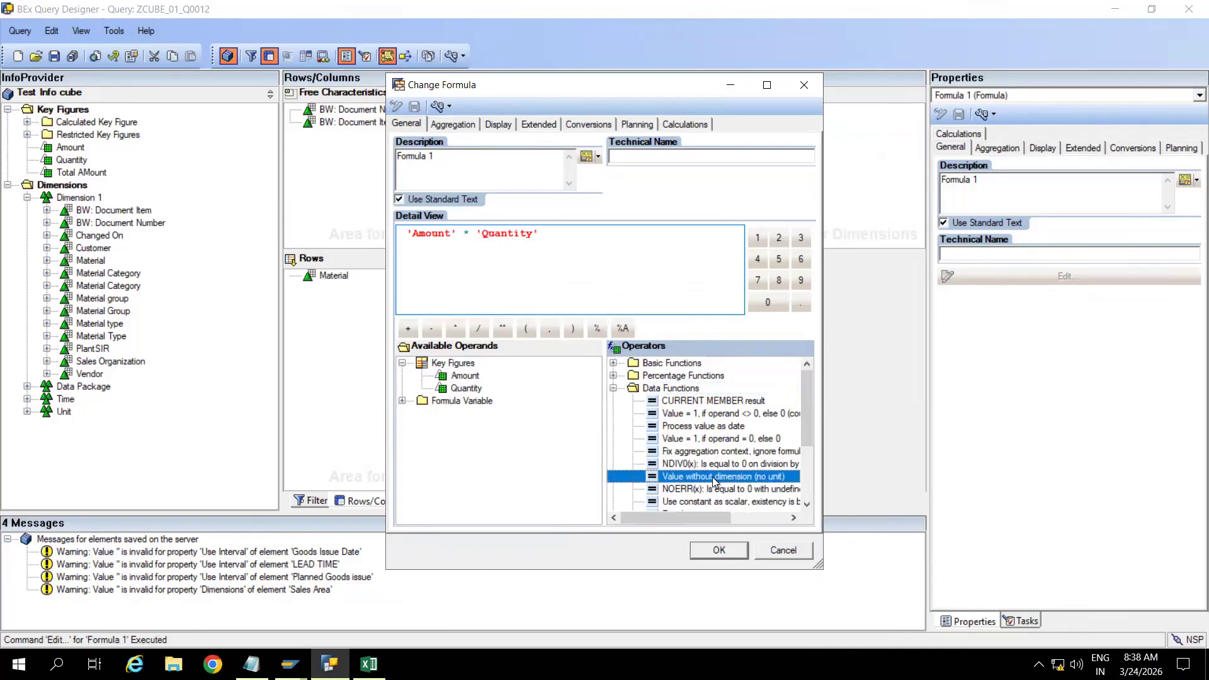
pyautogui.doubleClick(715, 477)
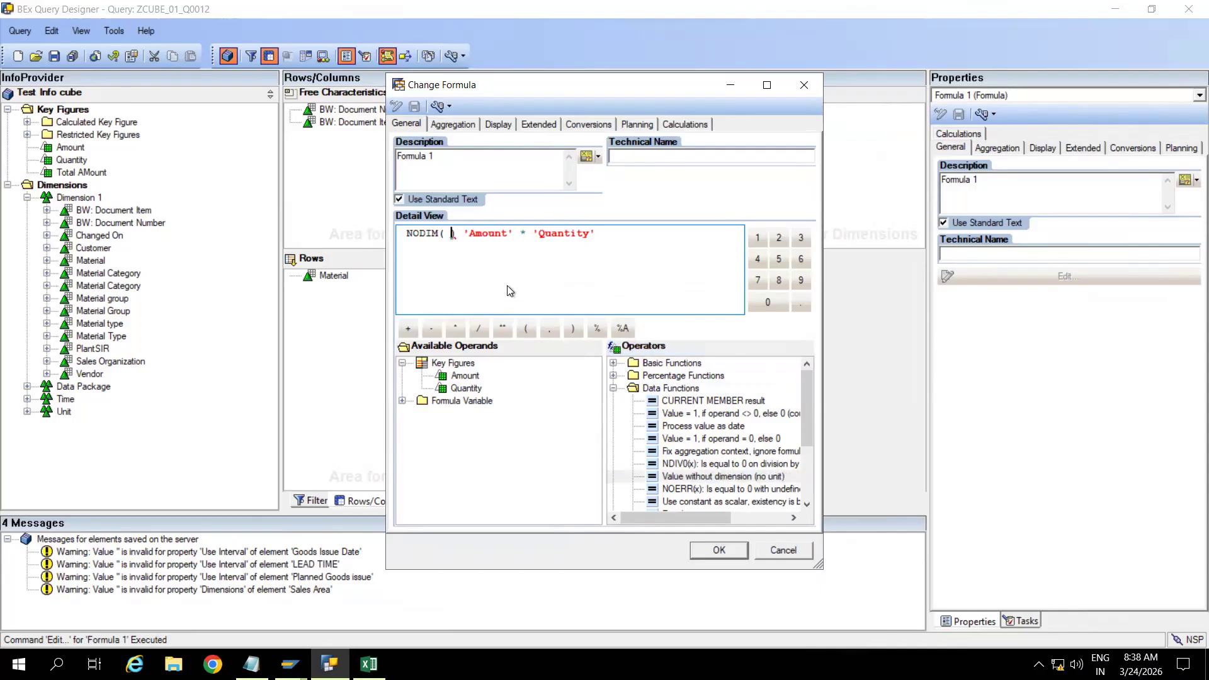
pyautogui.click(484, 237)
pyautogui.press('Delete')
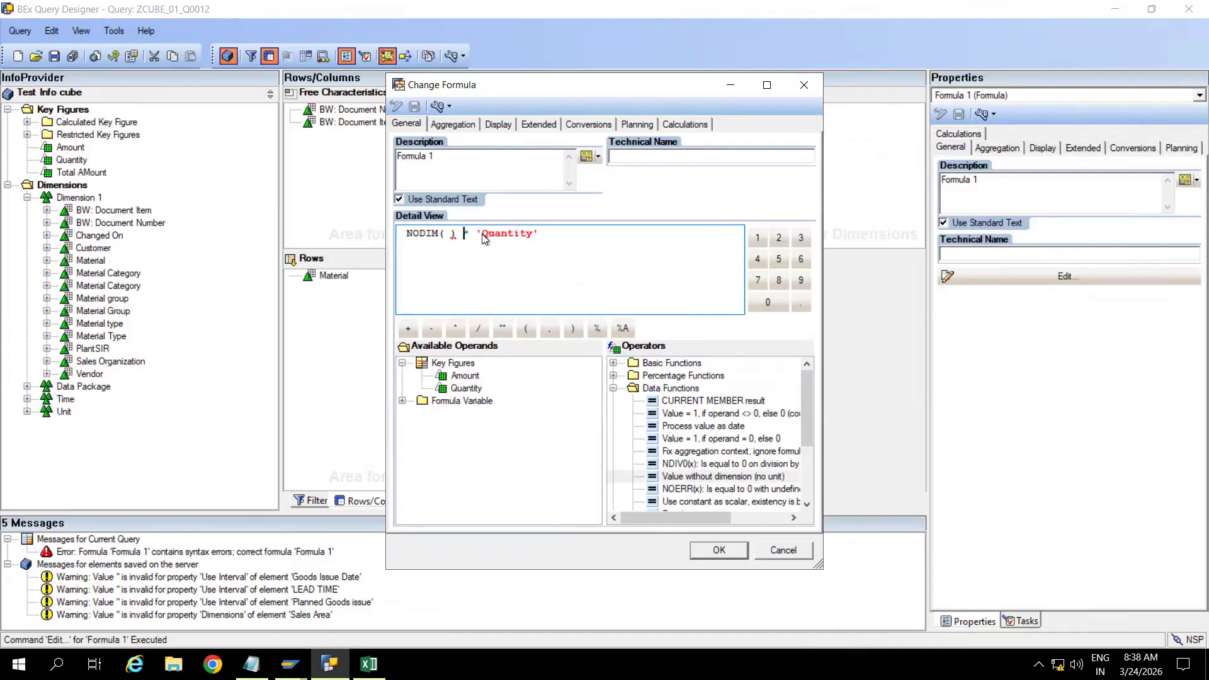
pyautogui.click(448, 236)
pyautogui.doubleClick(454, 375)
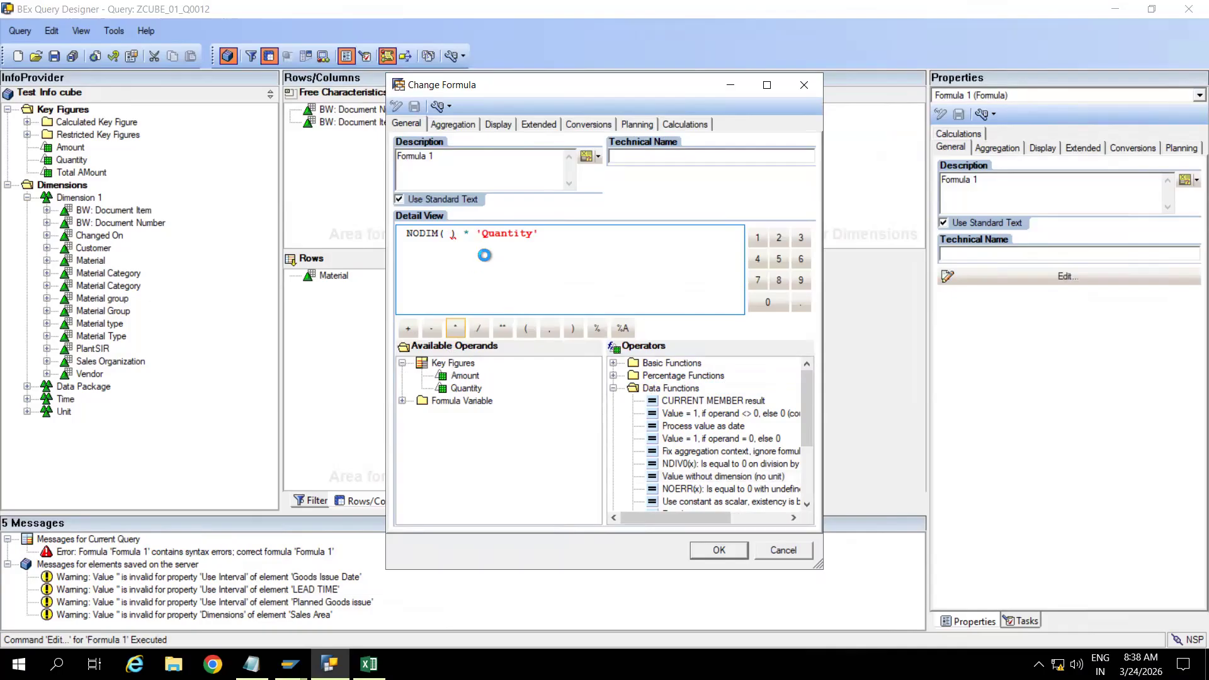
# Wrap 'Quantity' in NODIM as well, giving NODIM( 'Amount' ) * NODIM( 'Quantity' ), accept the formula and save the query
pyautogui.click(558, 235)
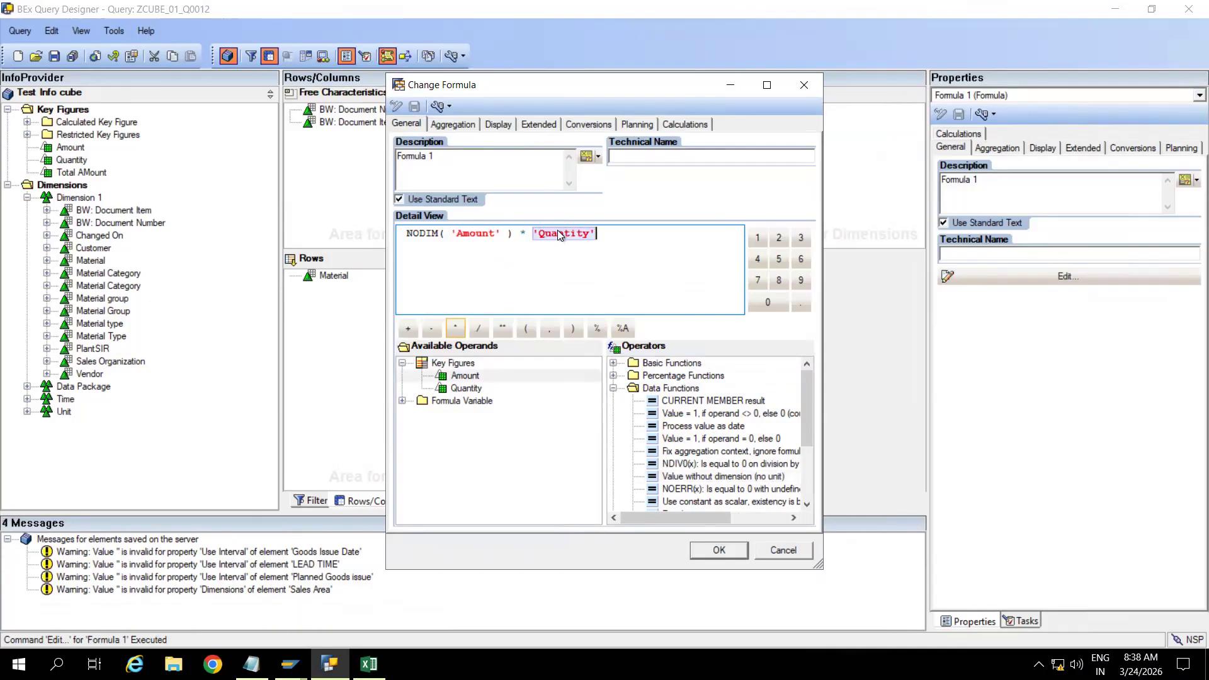
pyautogui.press('Delete')
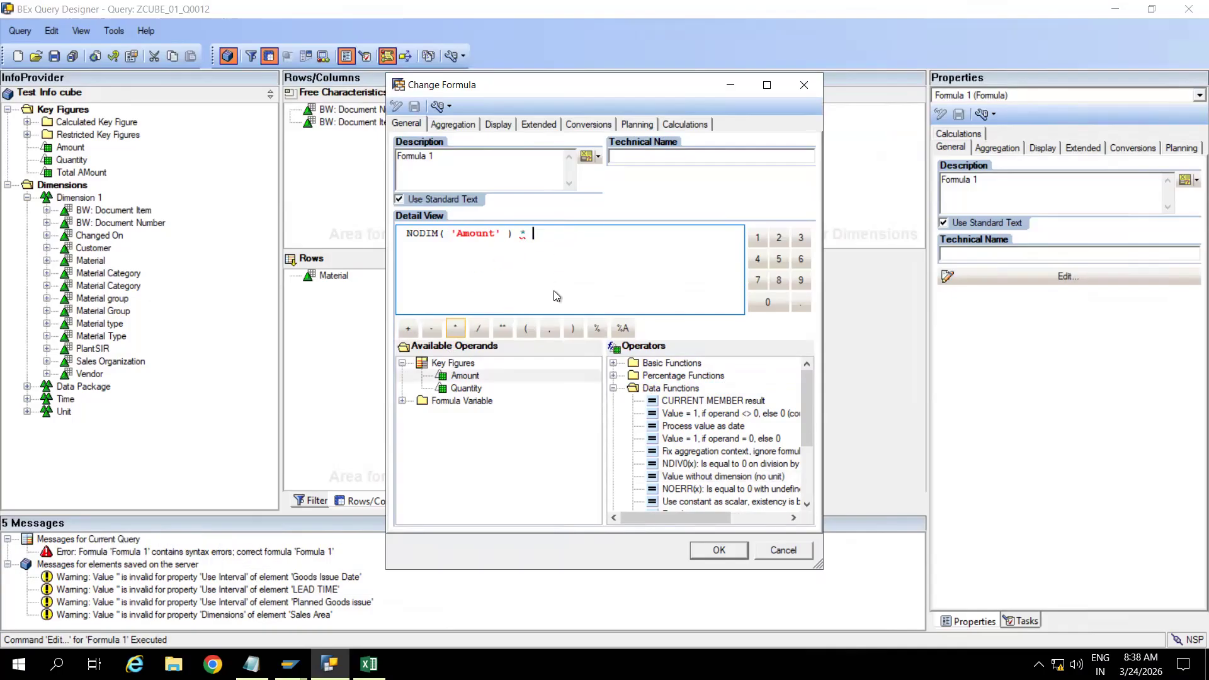
pyautogui.doubleClick(695, 478)
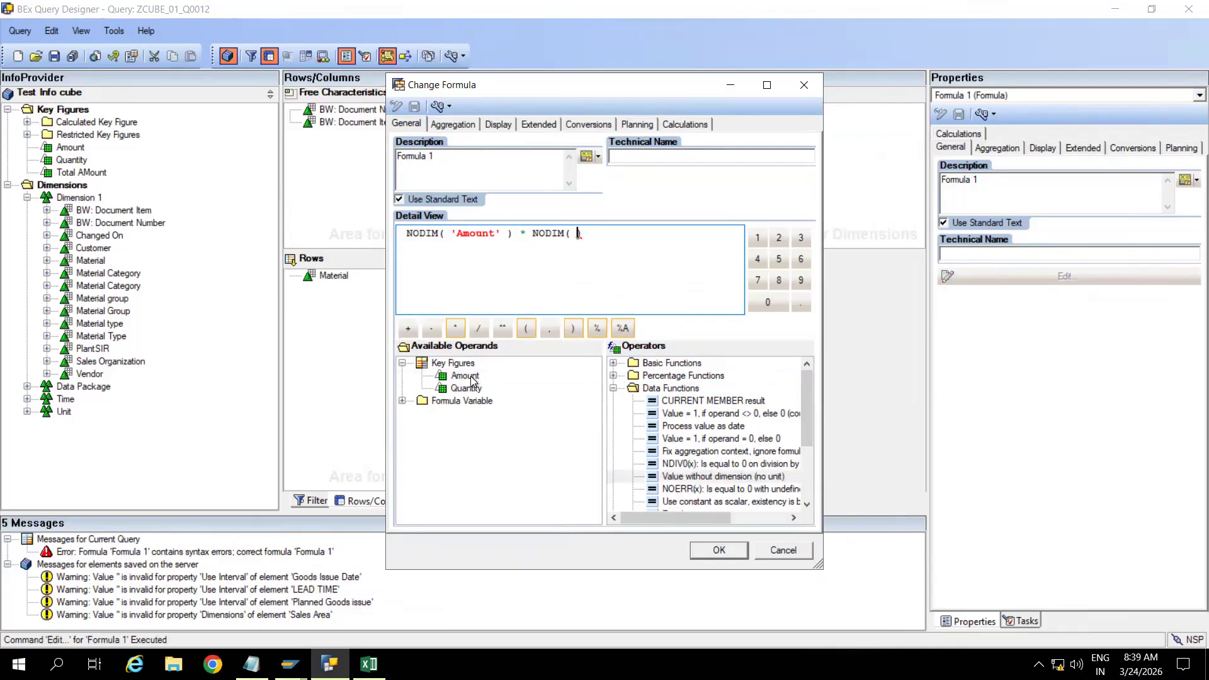
pyautogui.moveTo(466, 388); pyautogui.dragTo(623, 270)
pyautogui.click(719, 550)
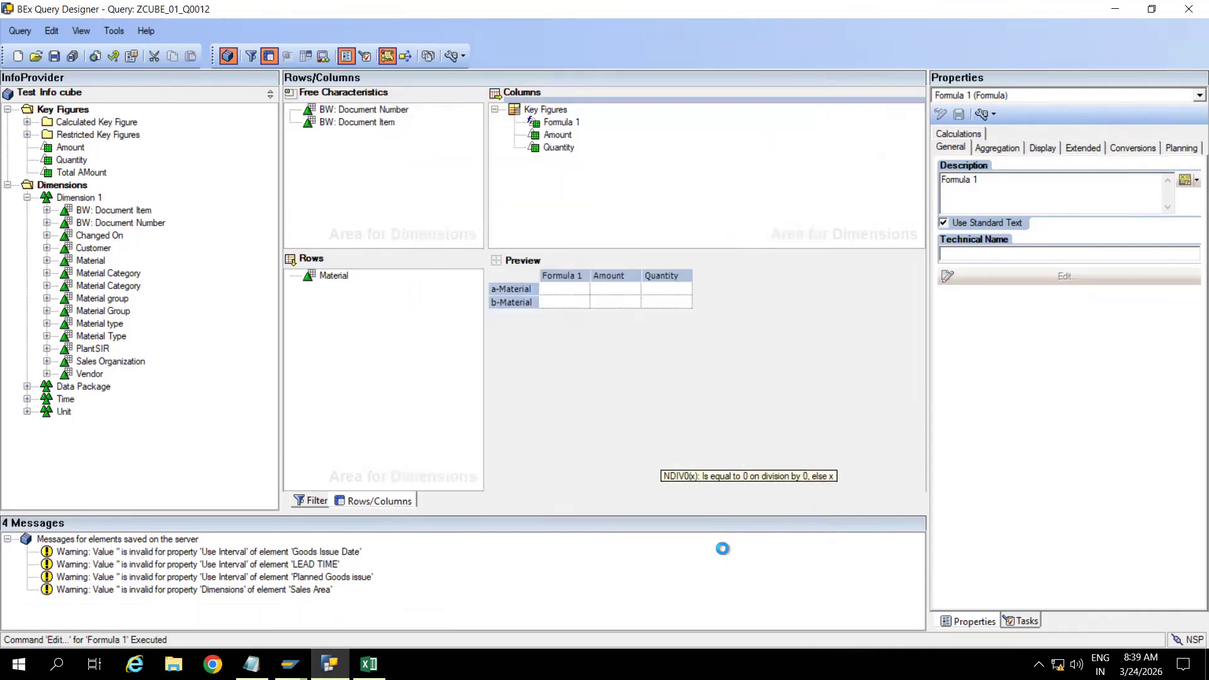
pyautogui.click(54, 56)
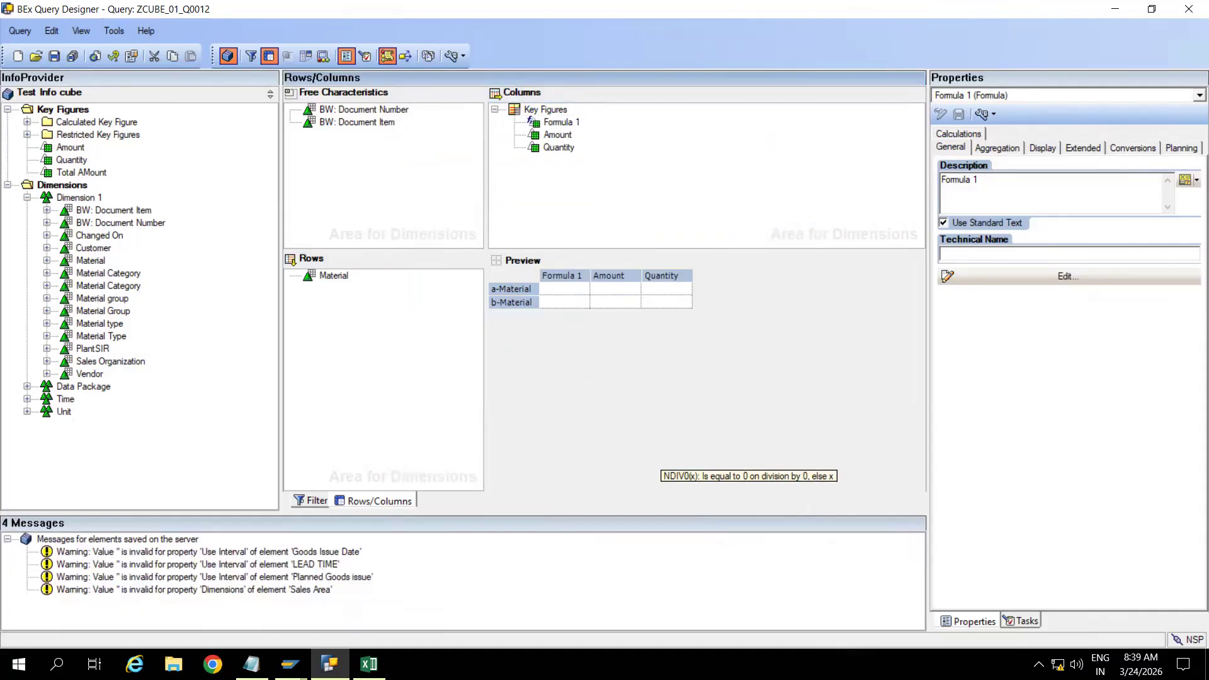
# Rerun the query in the SAP Query Monitor to check Formula 1 with NODIM on both operands
pyautogui.moveTo(290, 664)
pyautogui.click(407, 558)
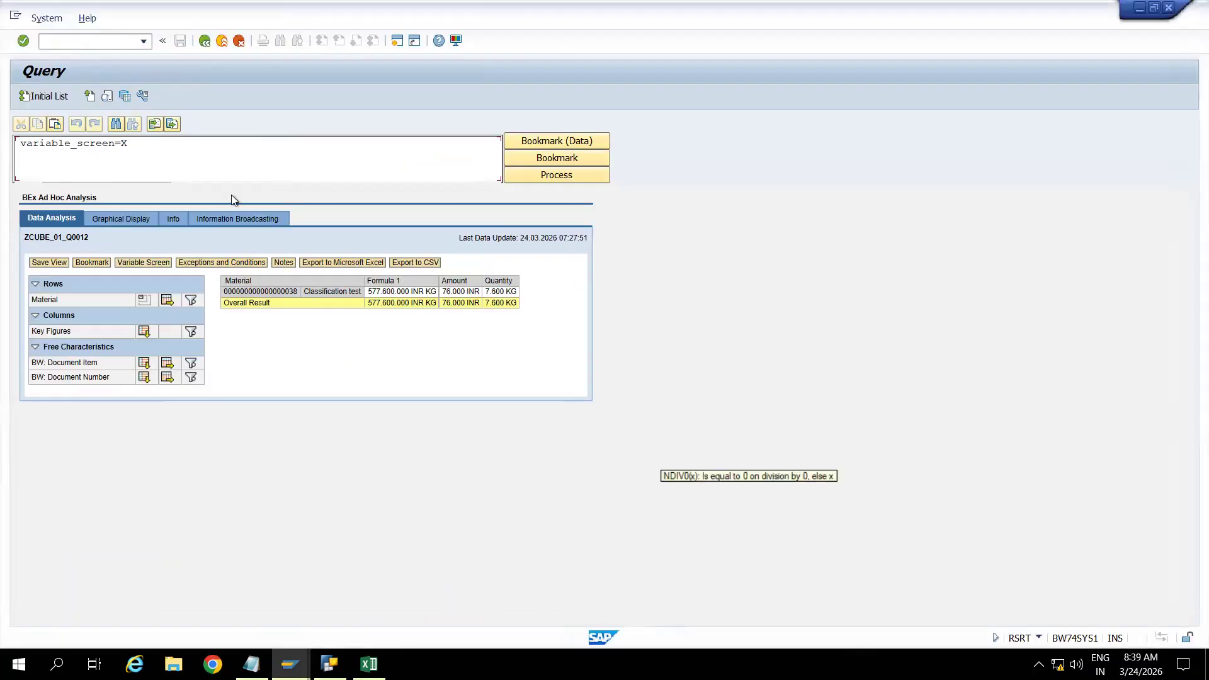
pyautogui.click(205, 41)
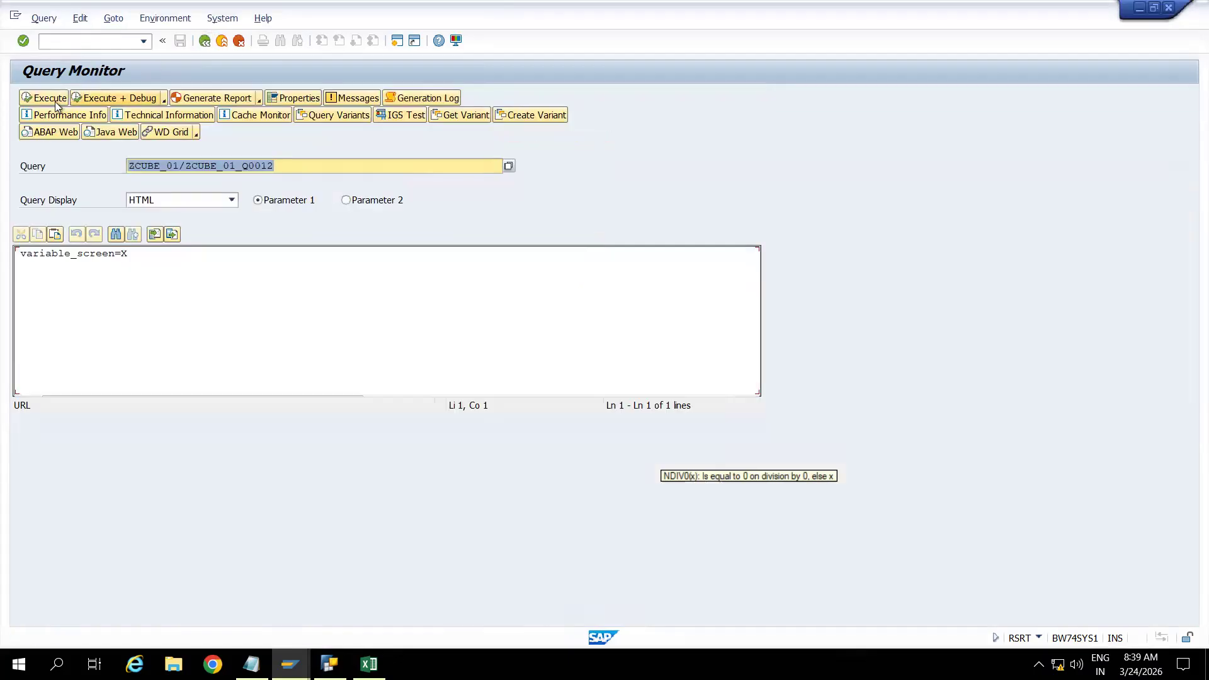
pyautogui.click(47, 96)
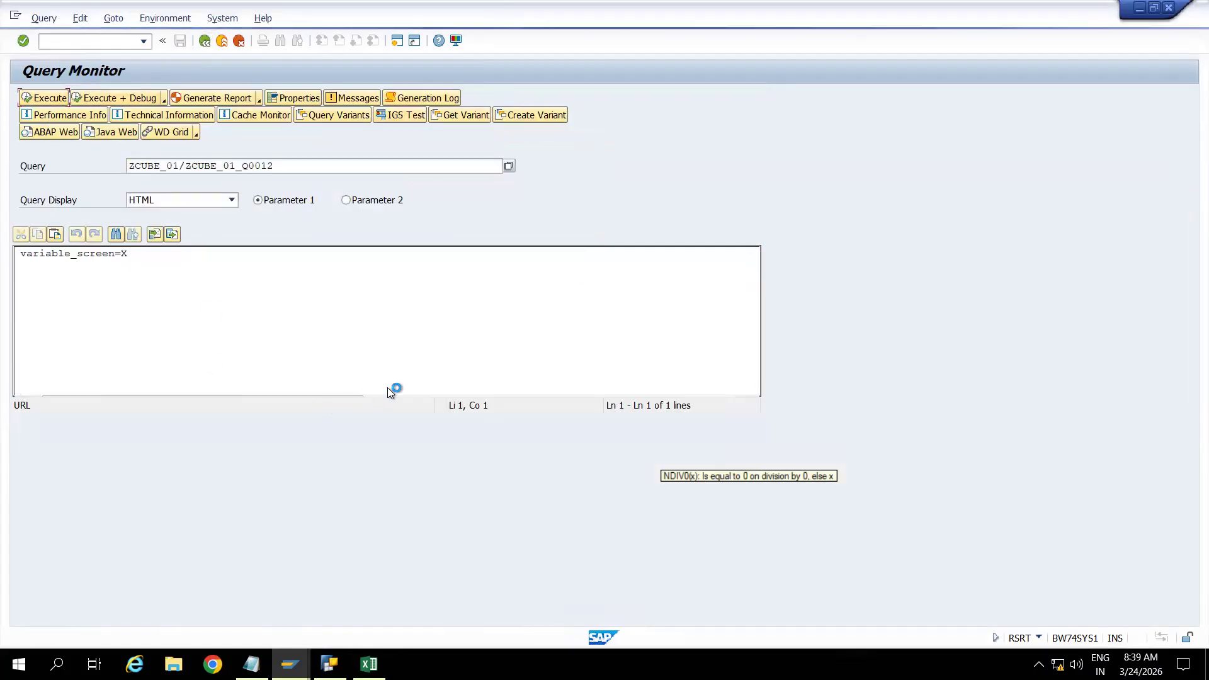
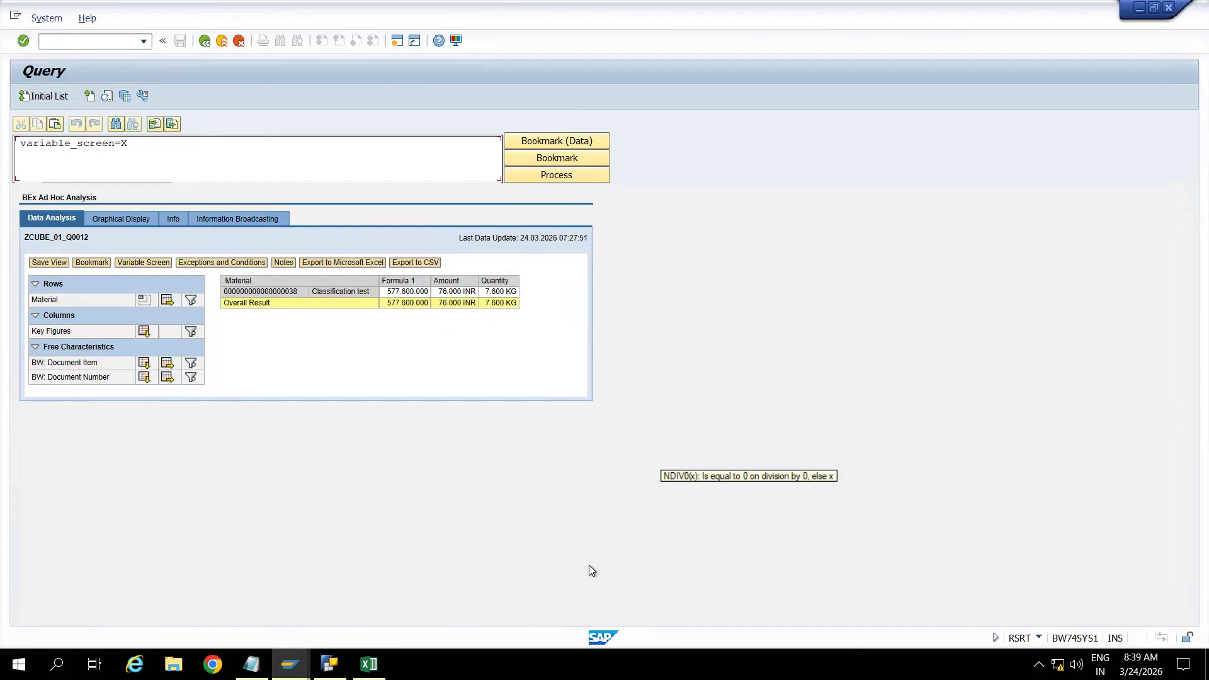
# Back in BEx Query Designer, remove NODIM from 'Amount' in Formula 1, keeping it on 'Quantity', and save the query
pyautogui.click(329, 664)
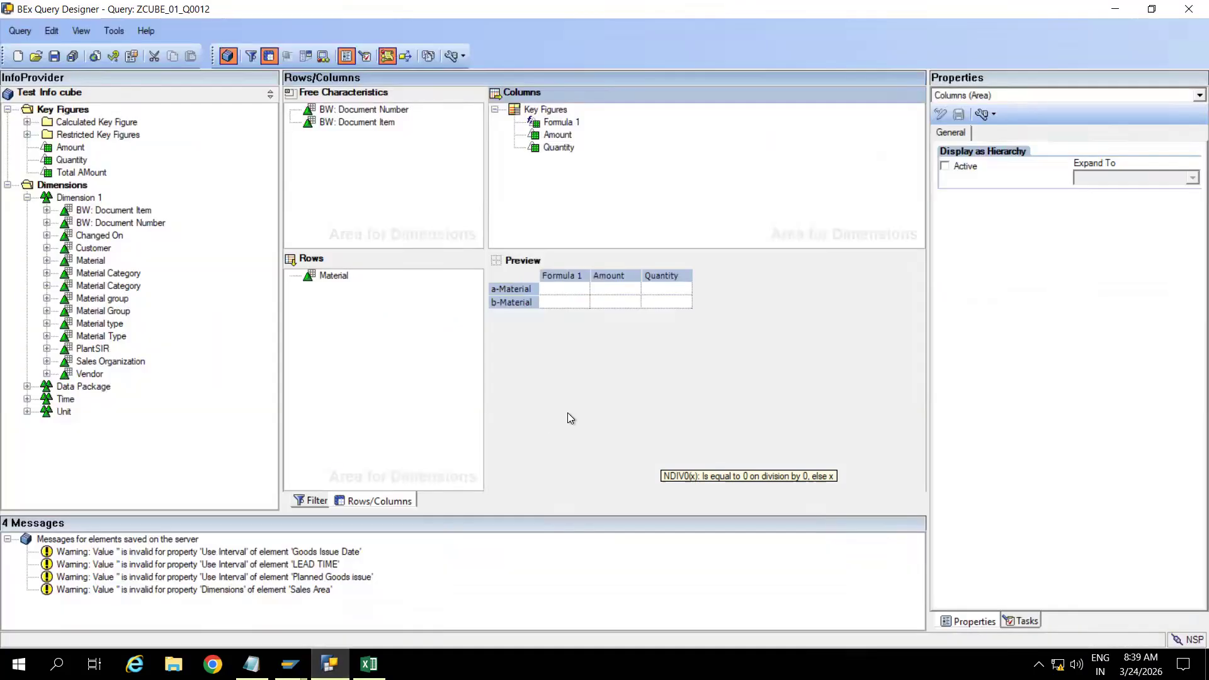
pyautogui.doubleClick(560, 124)
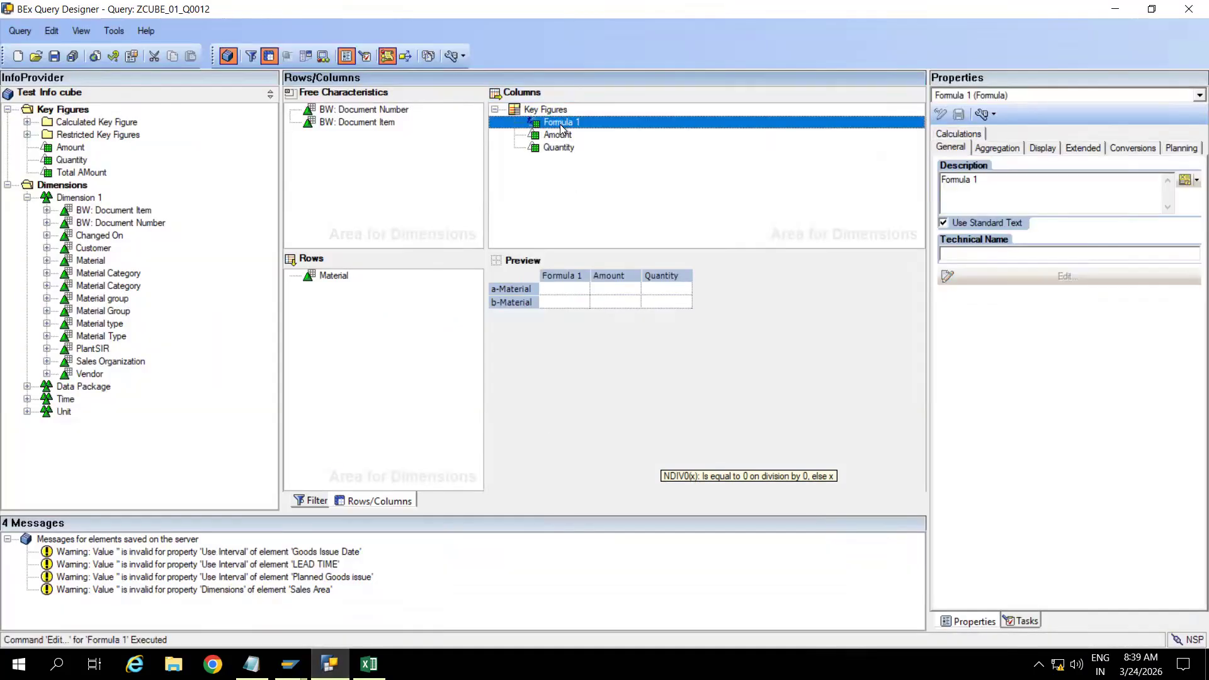
pyautogui.doubleClick(422, 234)
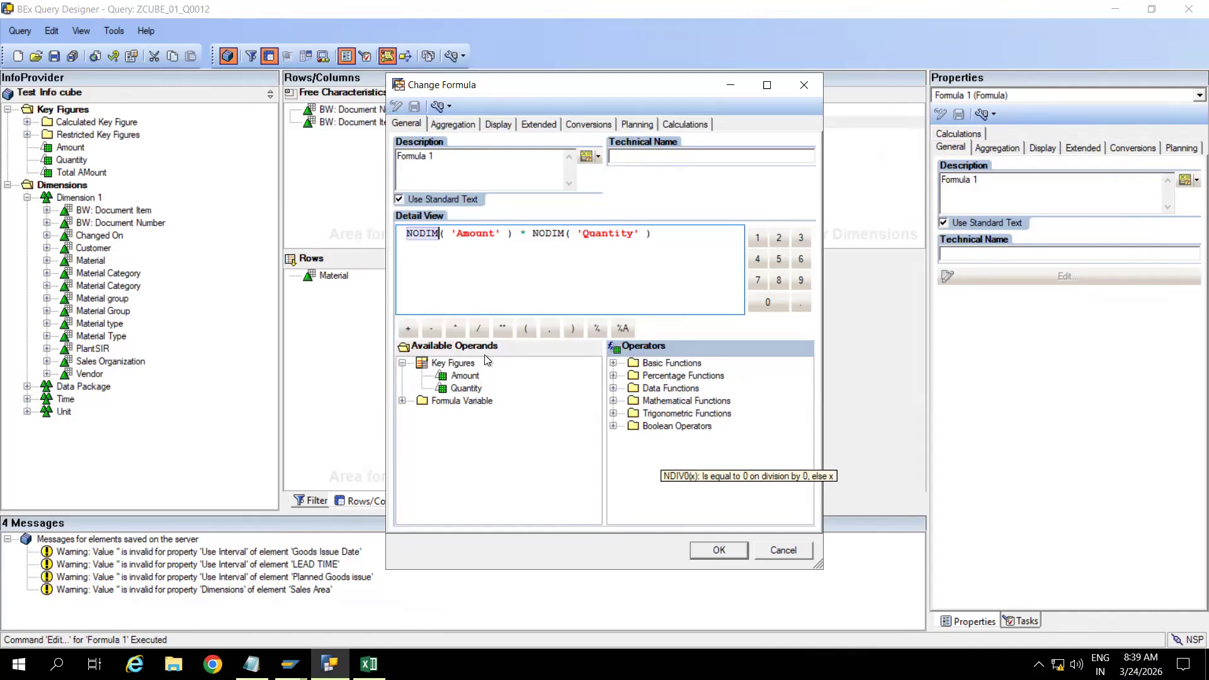
pyautogui.press('Delete')
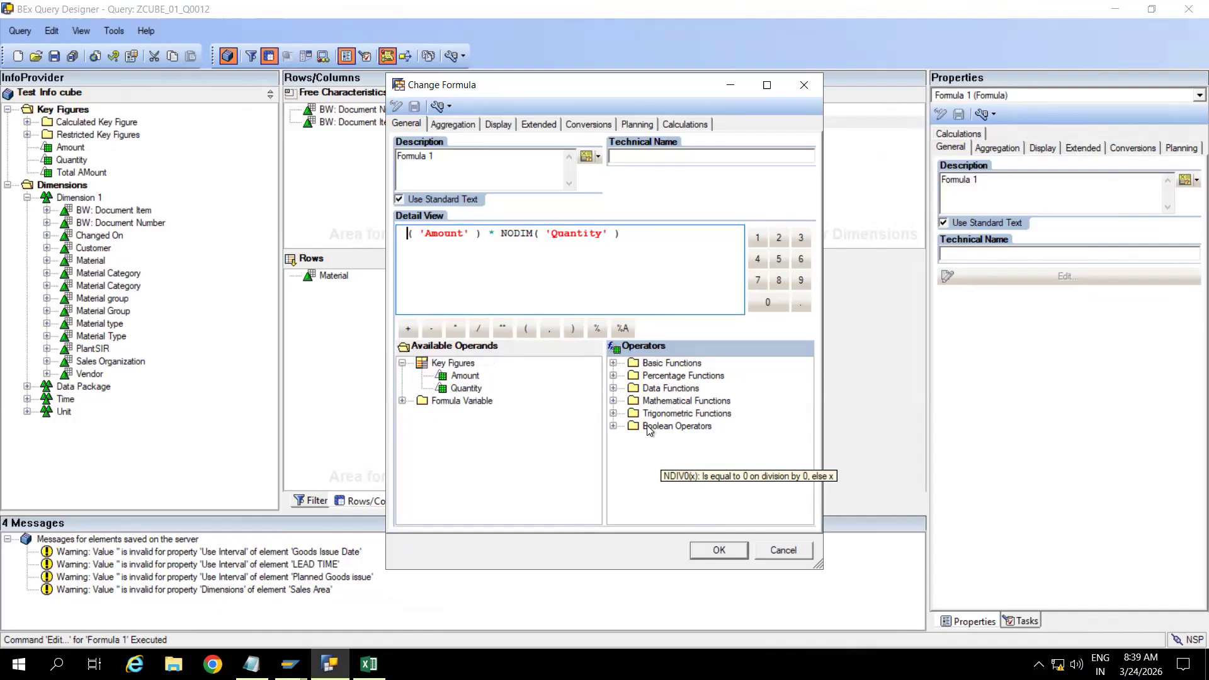
pyautogui.click(719, 549)
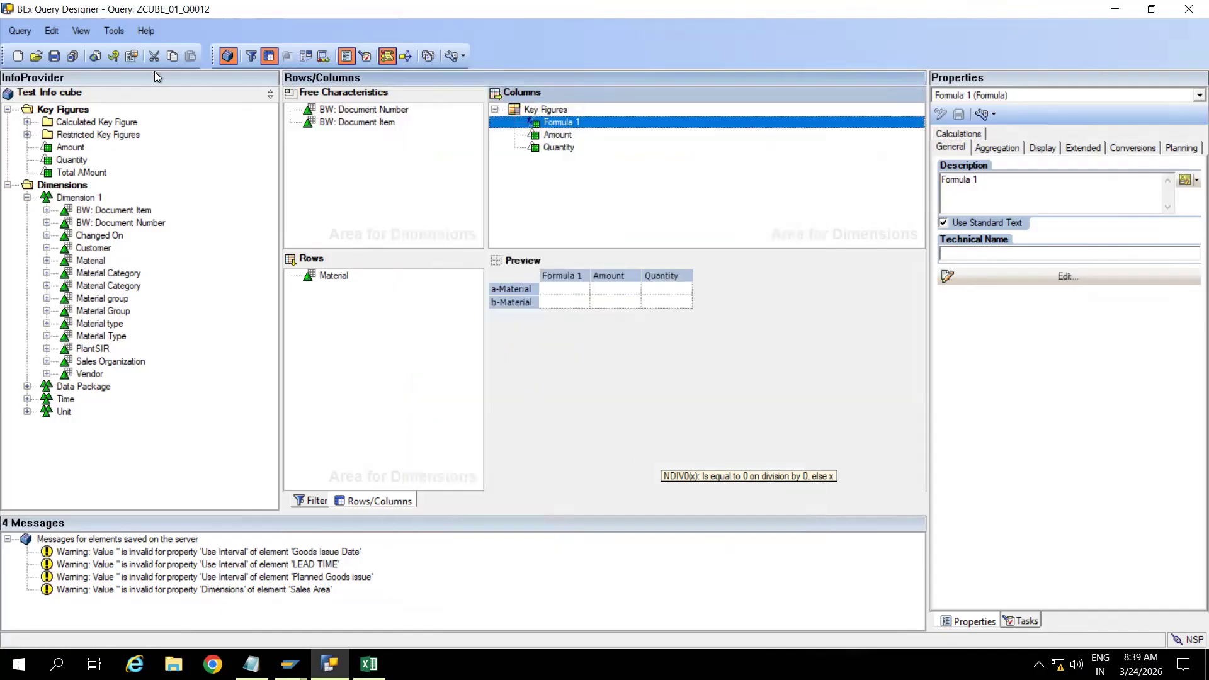
pyautogui.click(54, 56)
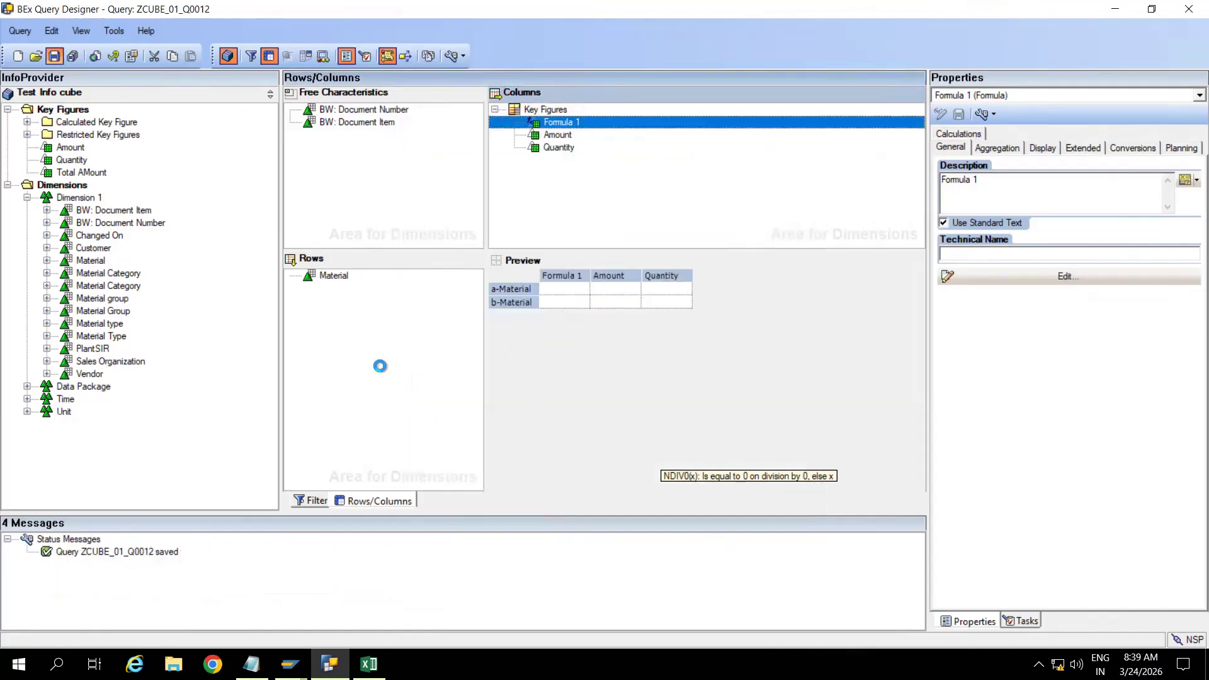
# Rerun the query in the SAP Query Monitor to check Formula 1 with NODIM only on Quantity
pyautogui.moveTo(289, 663)
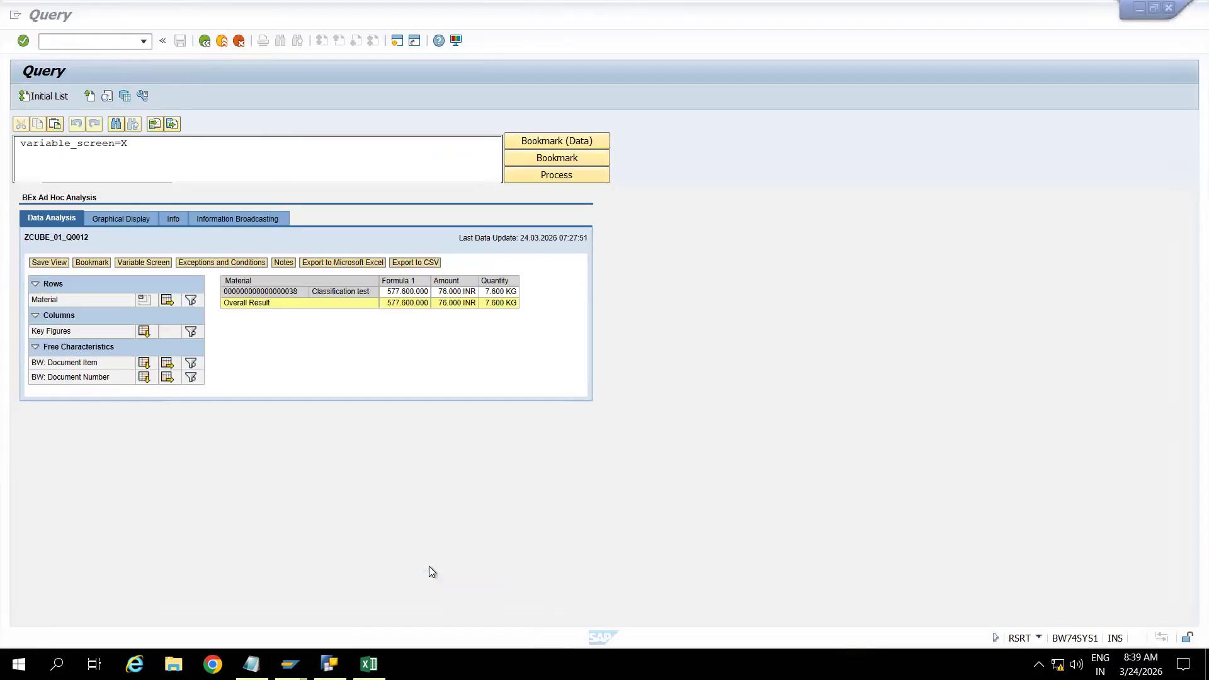
pyautogui.click(429, 566)
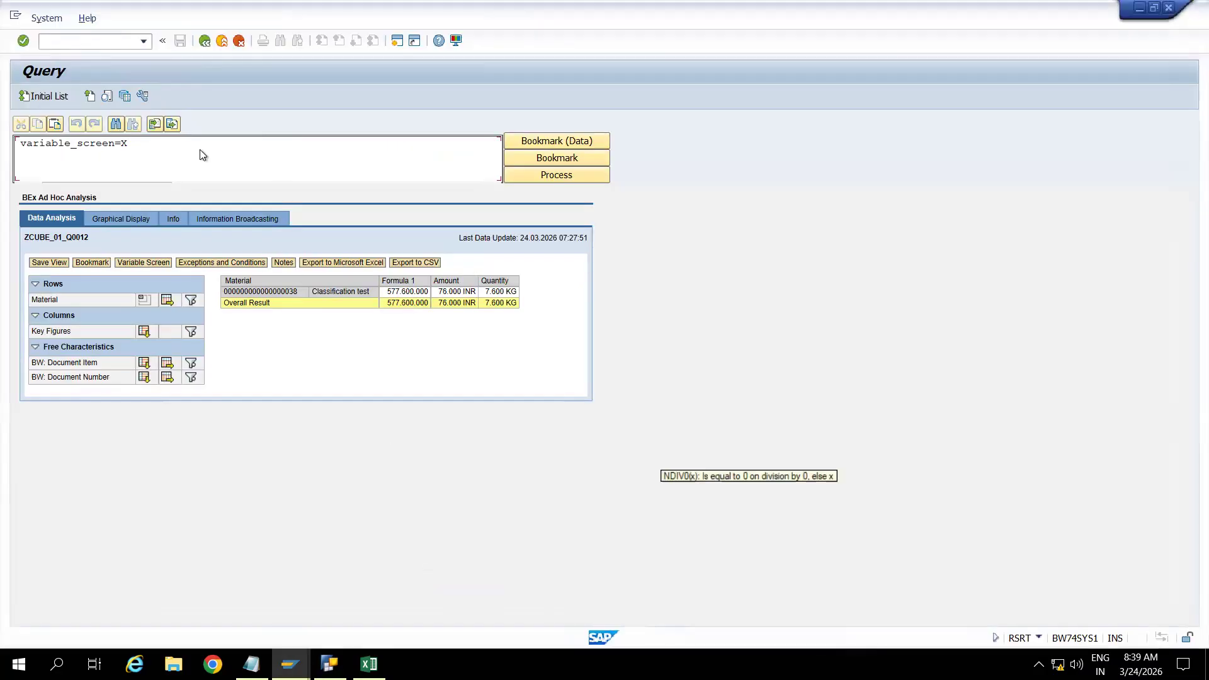
pyautogui.click(205, 42)
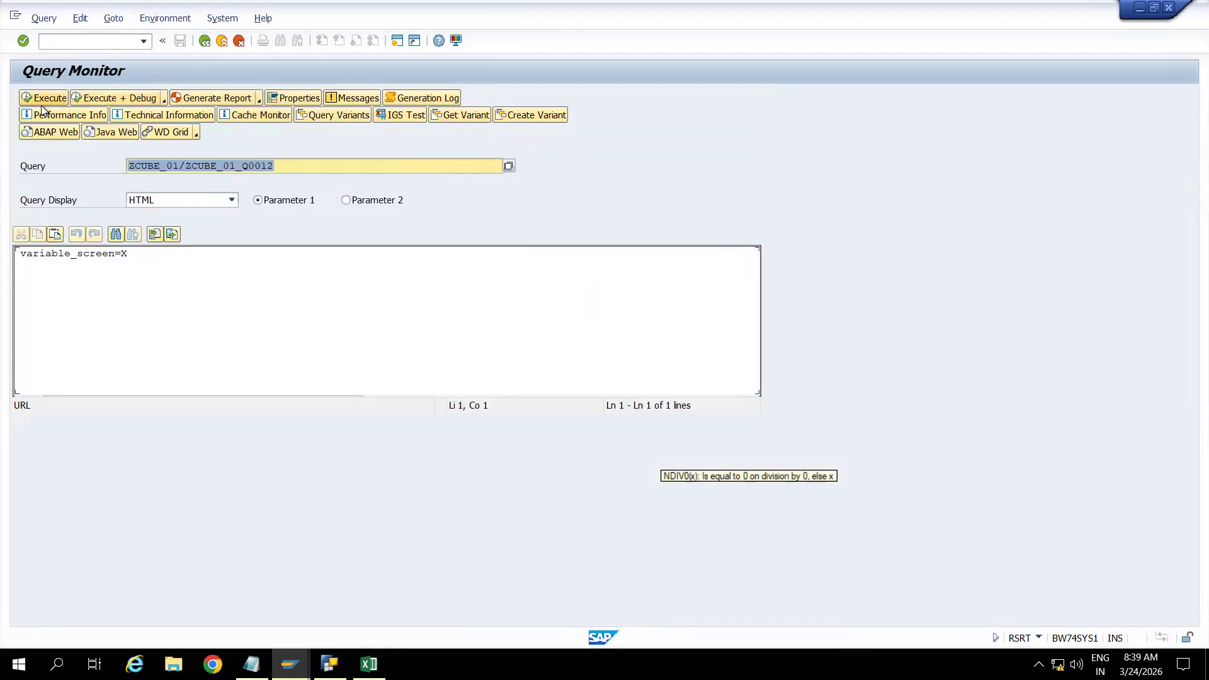
pyautogui.click(35, 94)
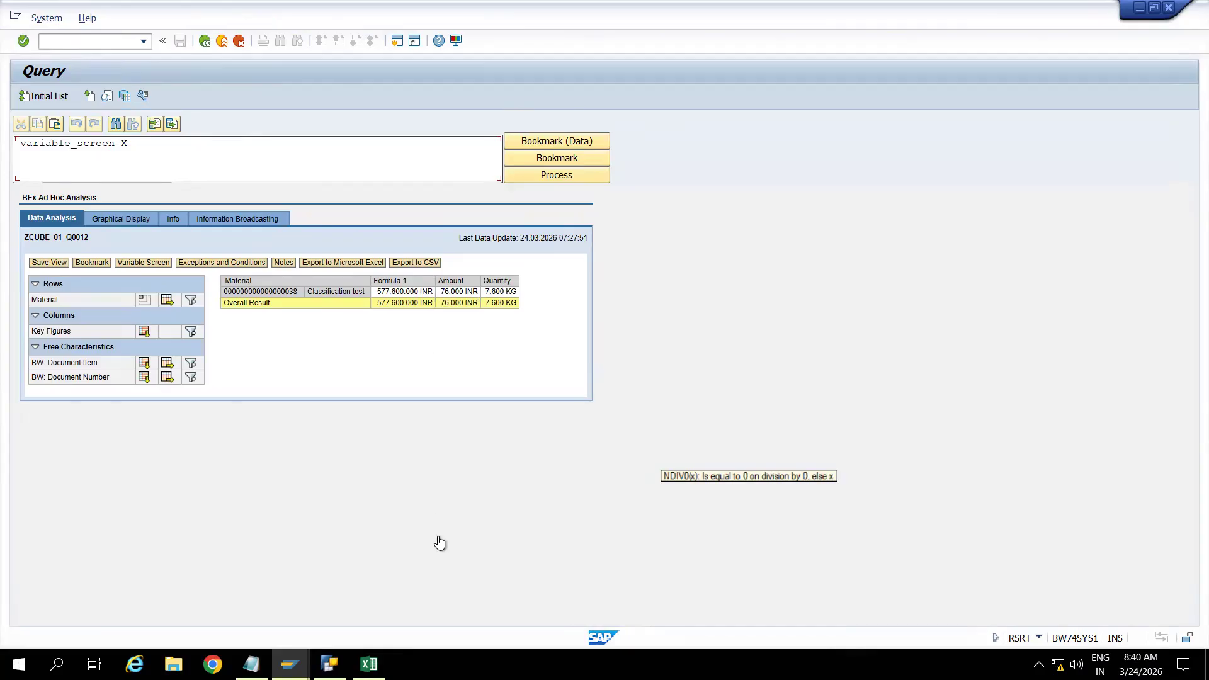
# Back in BEx Query Designer, open Formula 1 for editing and clear its whole expression
pyautogui.click(329, 665)
pyautogui.doubleClick(559, 122)
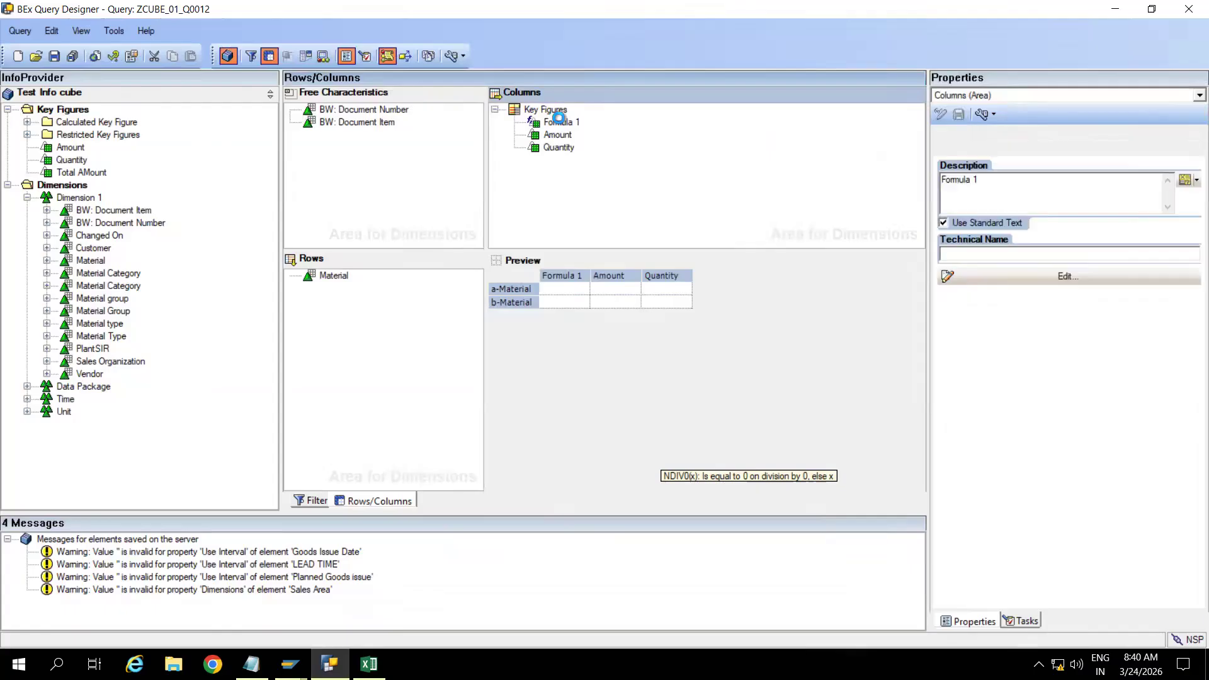
pyautogui.doubleClick(559, 120)
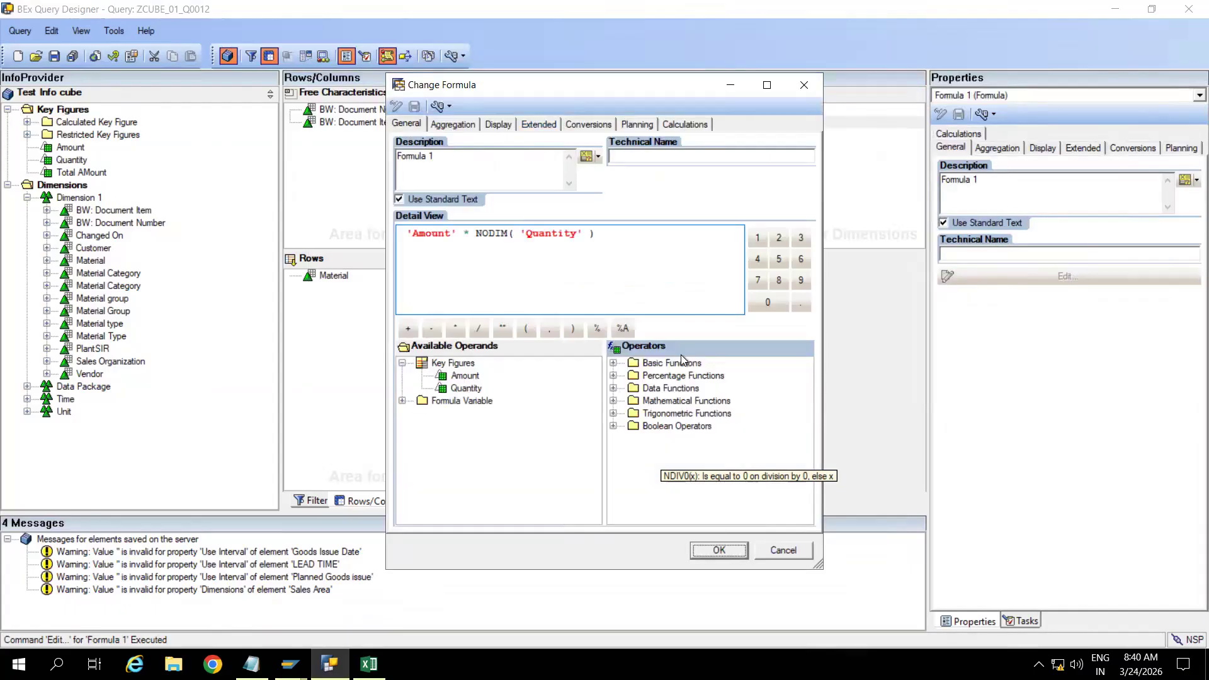
pyautogui.click(614, 364)
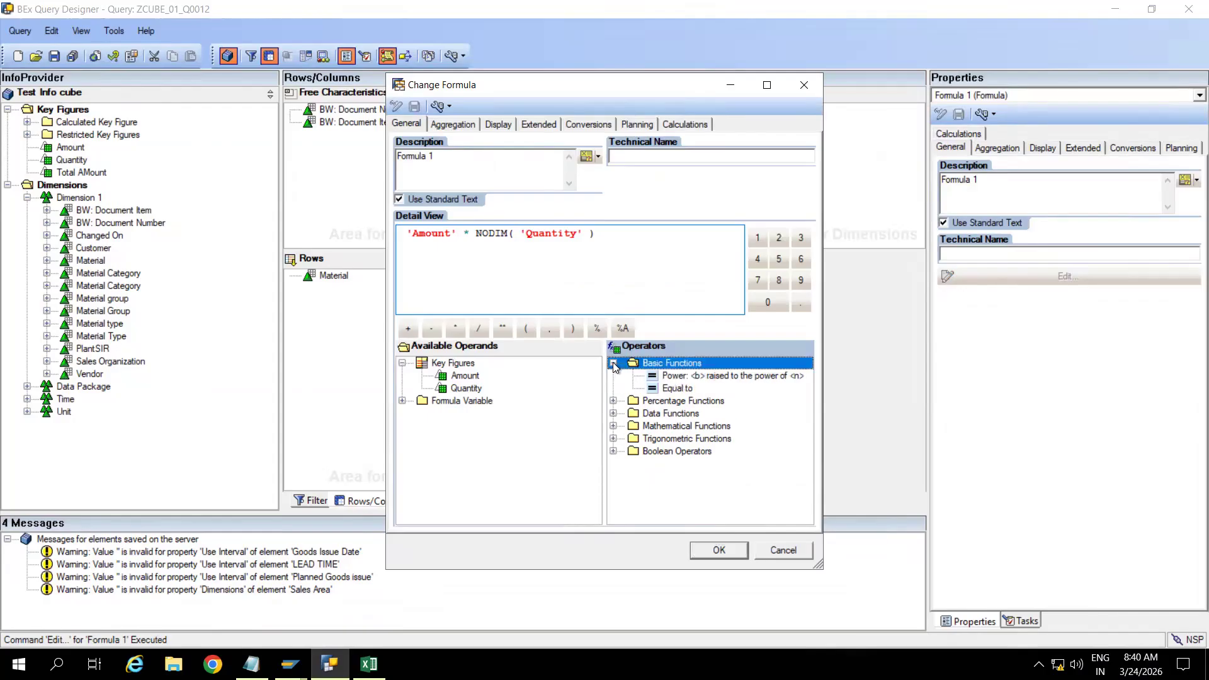
pyautogui.click(602, 241)
pyautogui.press('BackSpace')
pyautogui.press('BackSpace')
pyautogui.press('BackSpace')
pyautogui.press('BackSpace')
pyautogui.press('BackSpace')
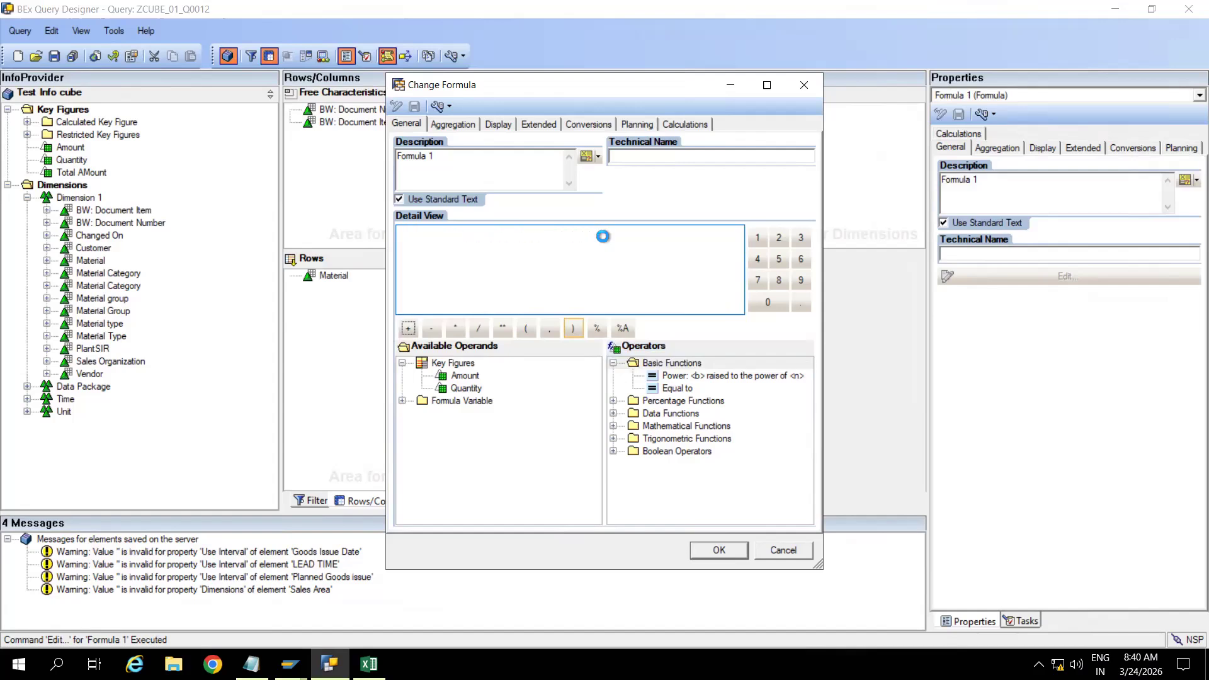
# Try the Power operator after 'Amount' in Formula 1, accept the formula and start saving the query, declining to save with errors
pyautogui.click(466, 376)
pyautogui.doubleClick(466, 376)
pyautogui.click(704, 376)
pyautogui.doubleClick(703, 376)
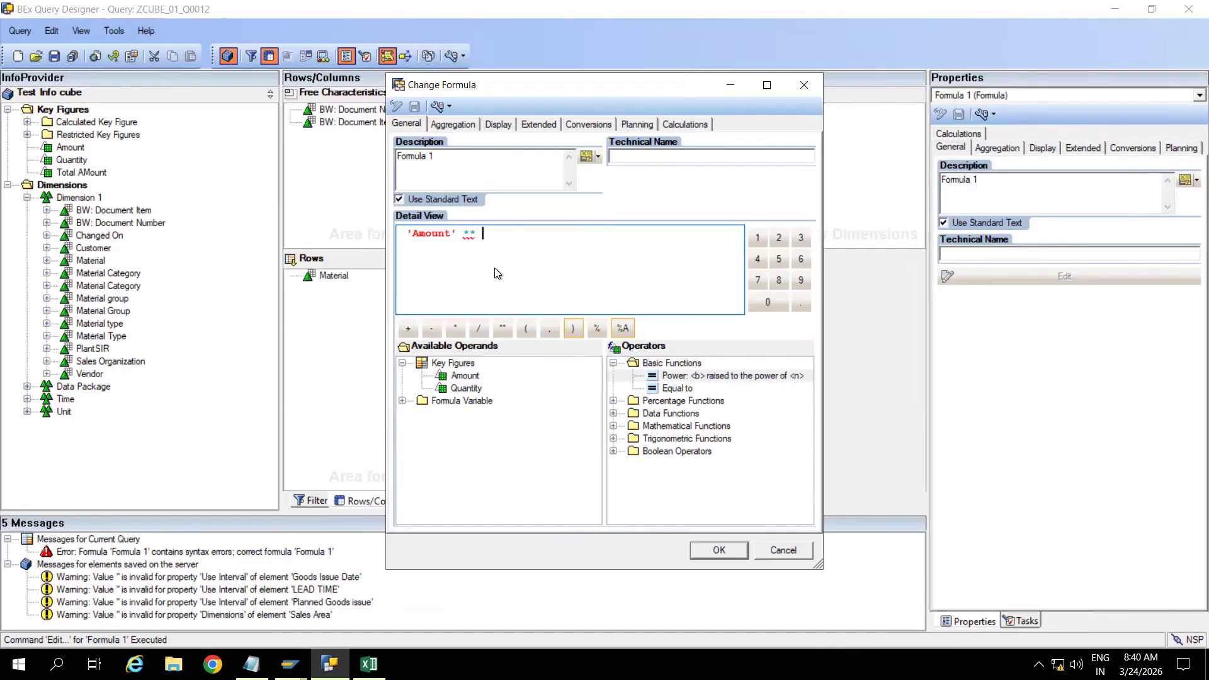
pyautogui.click(704, 555)
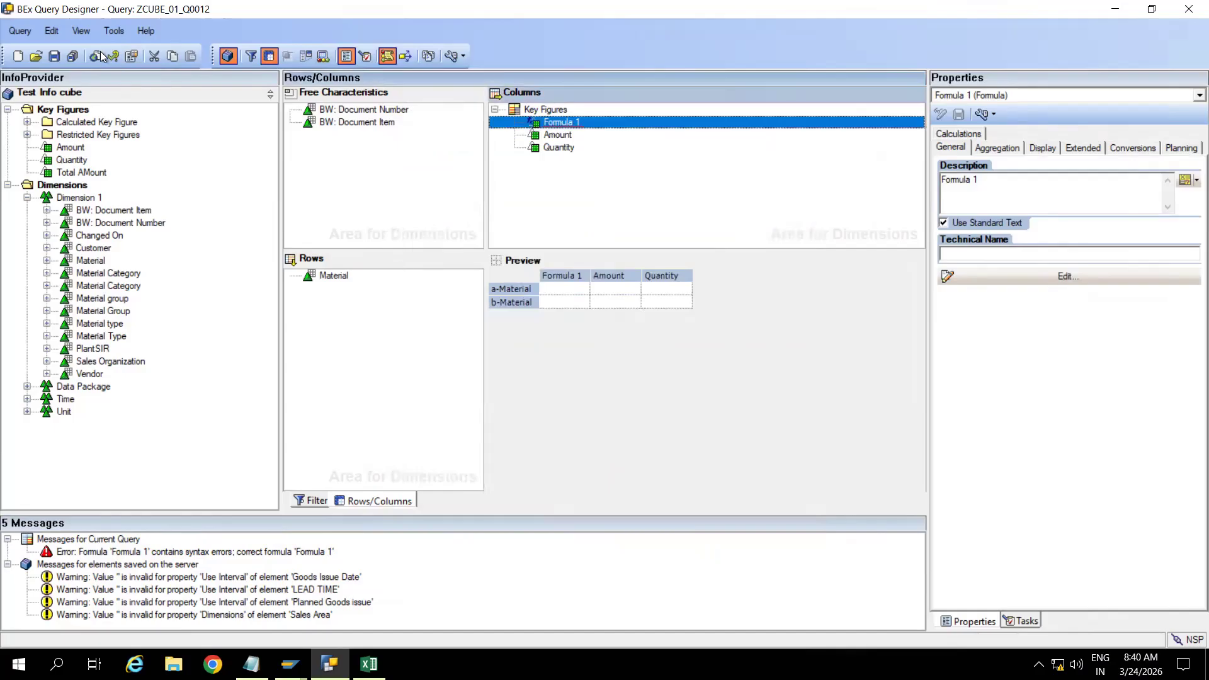
pyautogui.click(54, 56)
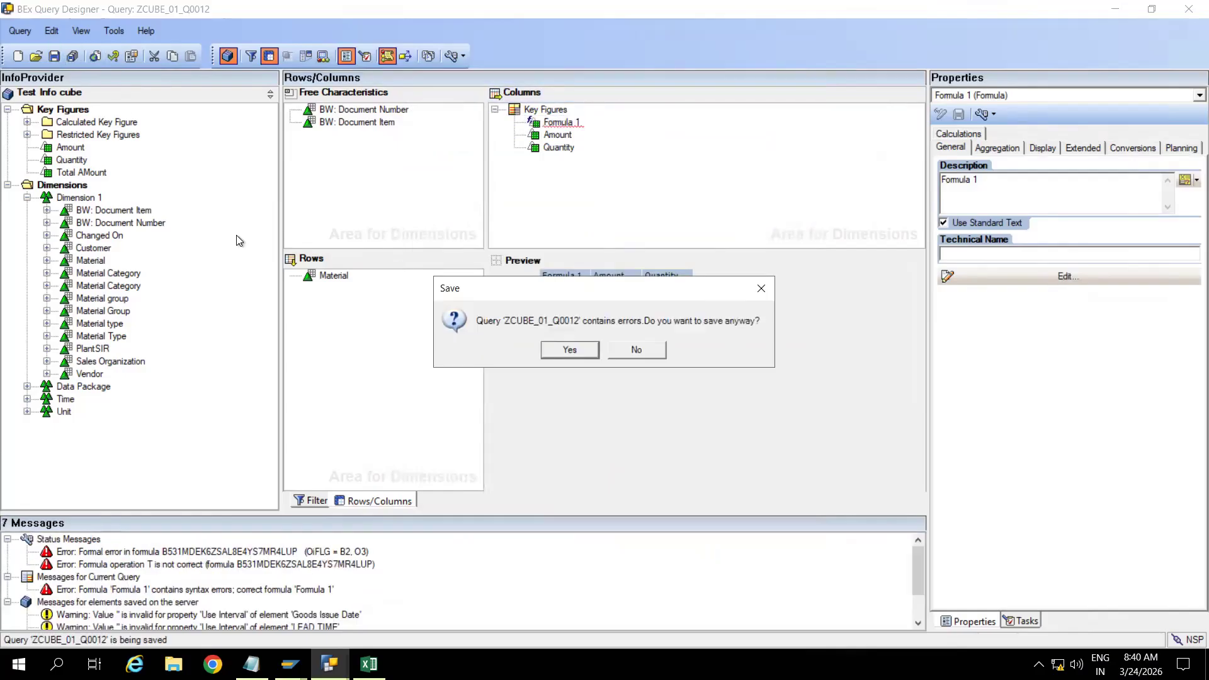
pyautogui.click(643, 351)
# Rebuild Formula 1 with the Power operator placed before 'Amount' (** 'Amount'), accept it and check the query
pyautogui.click(554, 125)
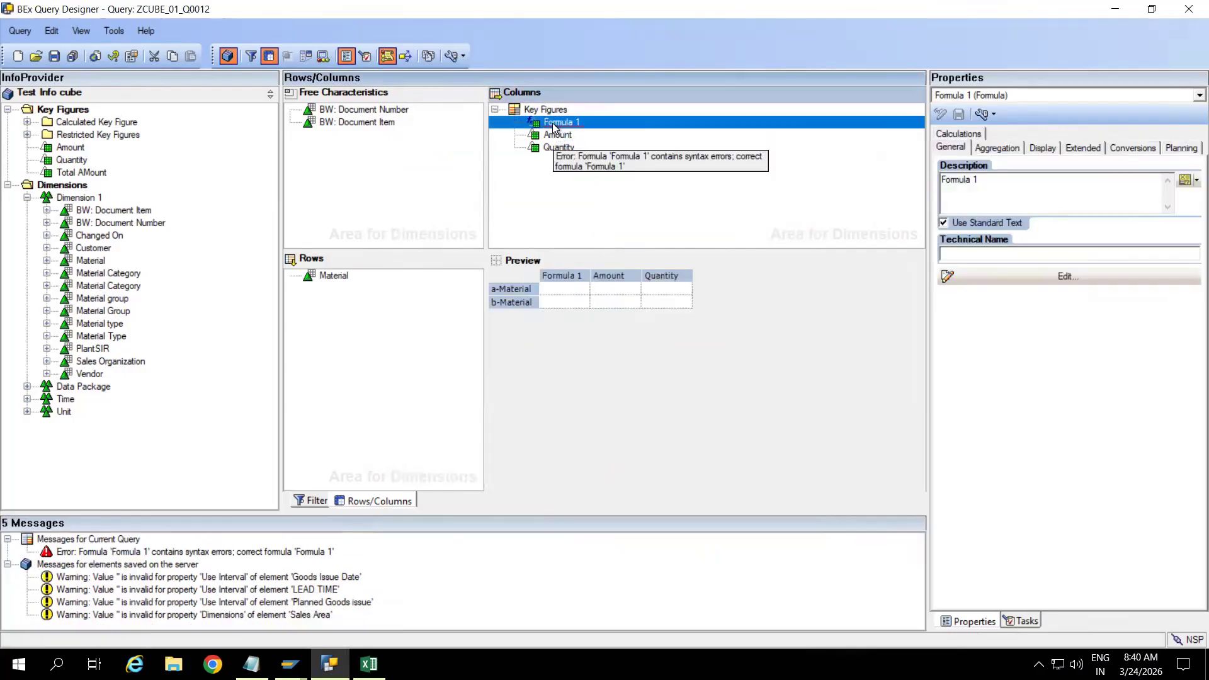
pyautogui.doubleClick(553, 124)
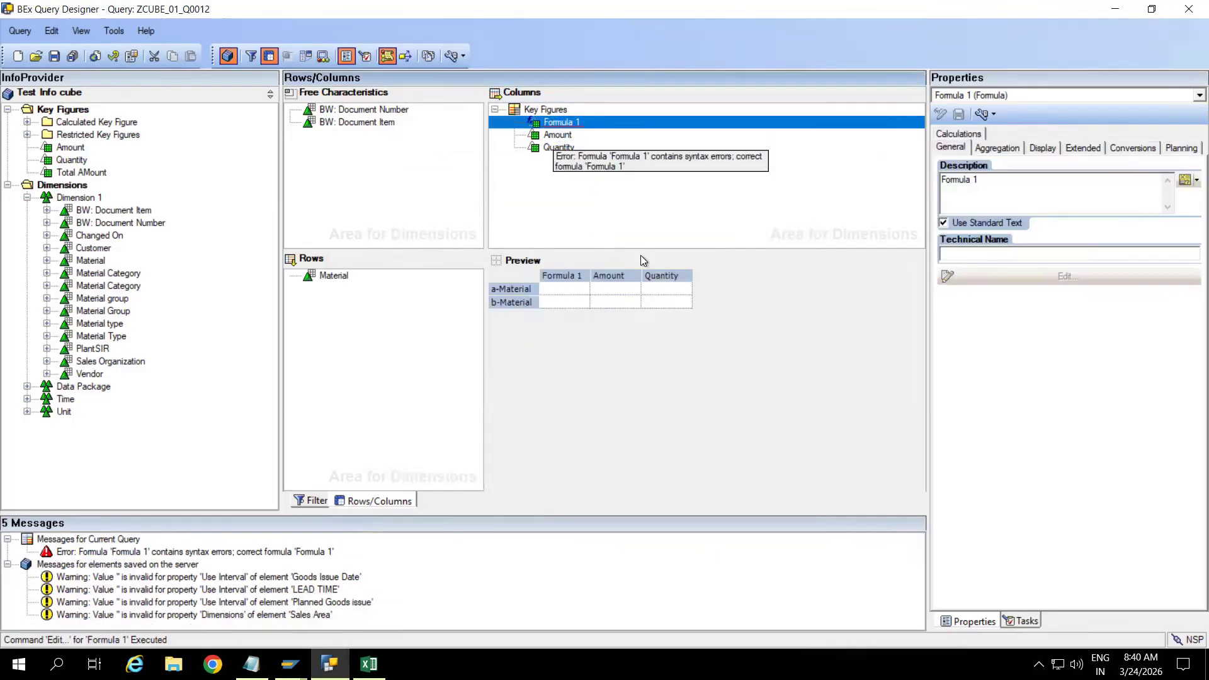
pyautogui.click(482, 237)
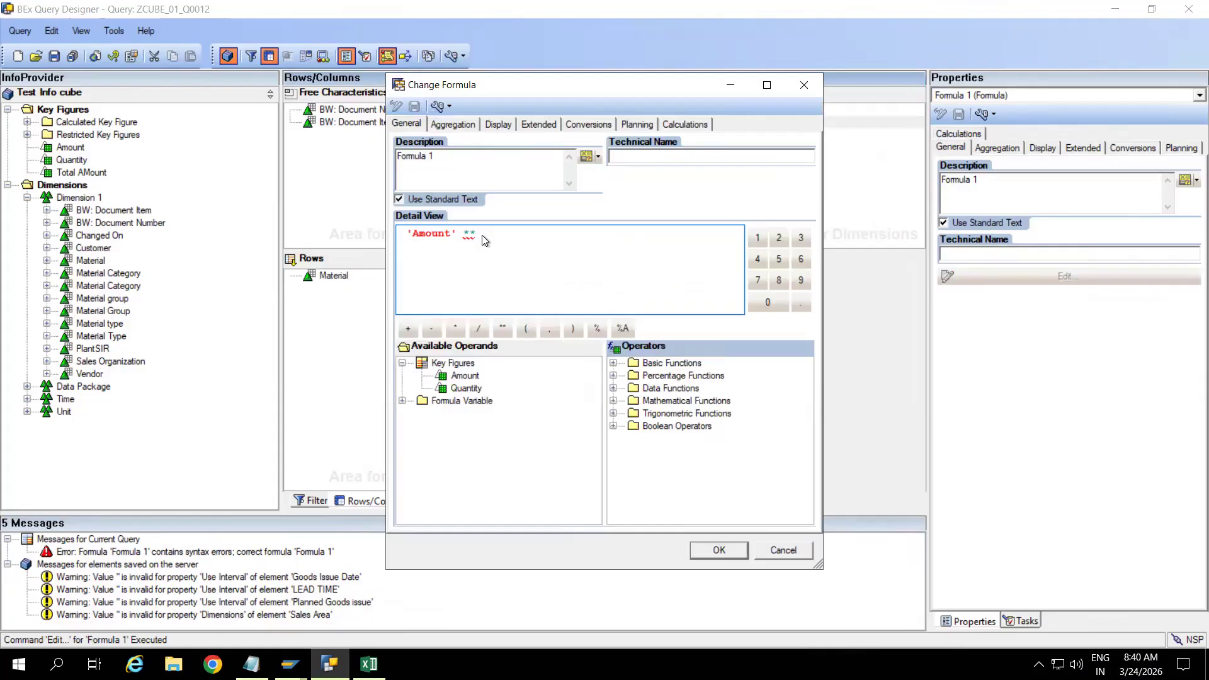
pyautogui.press('BackSpace')
pyautogui.press('BackSpace')
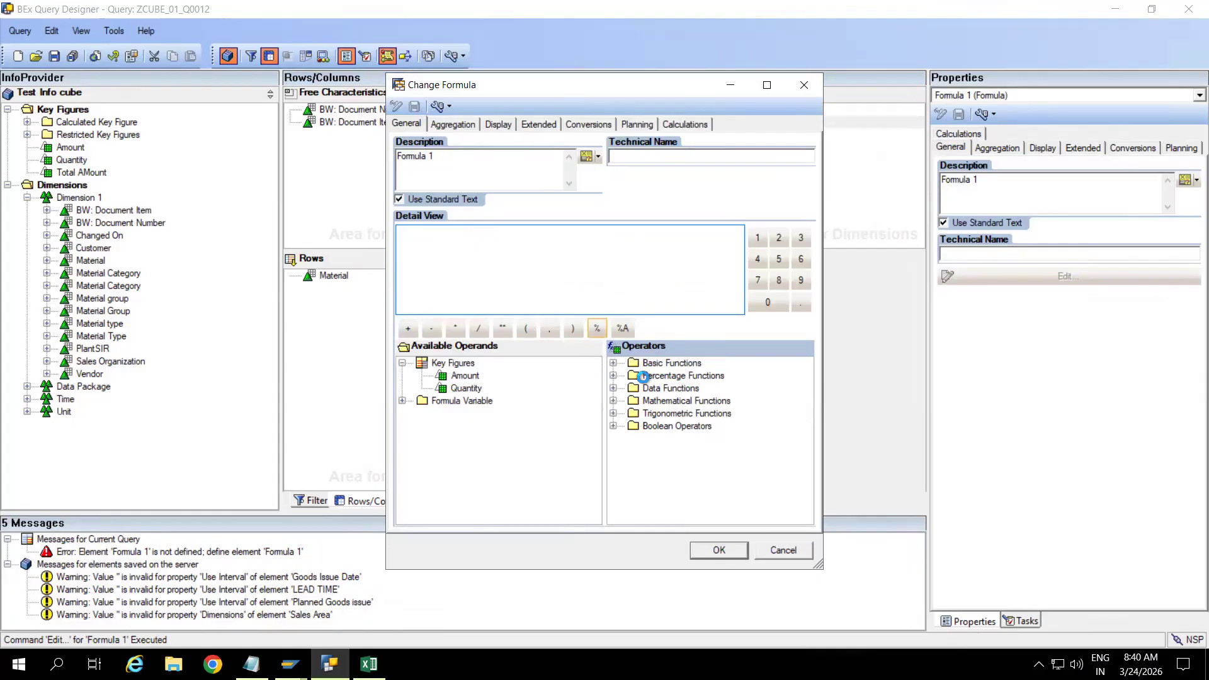
pyautogui.click(694, 377)
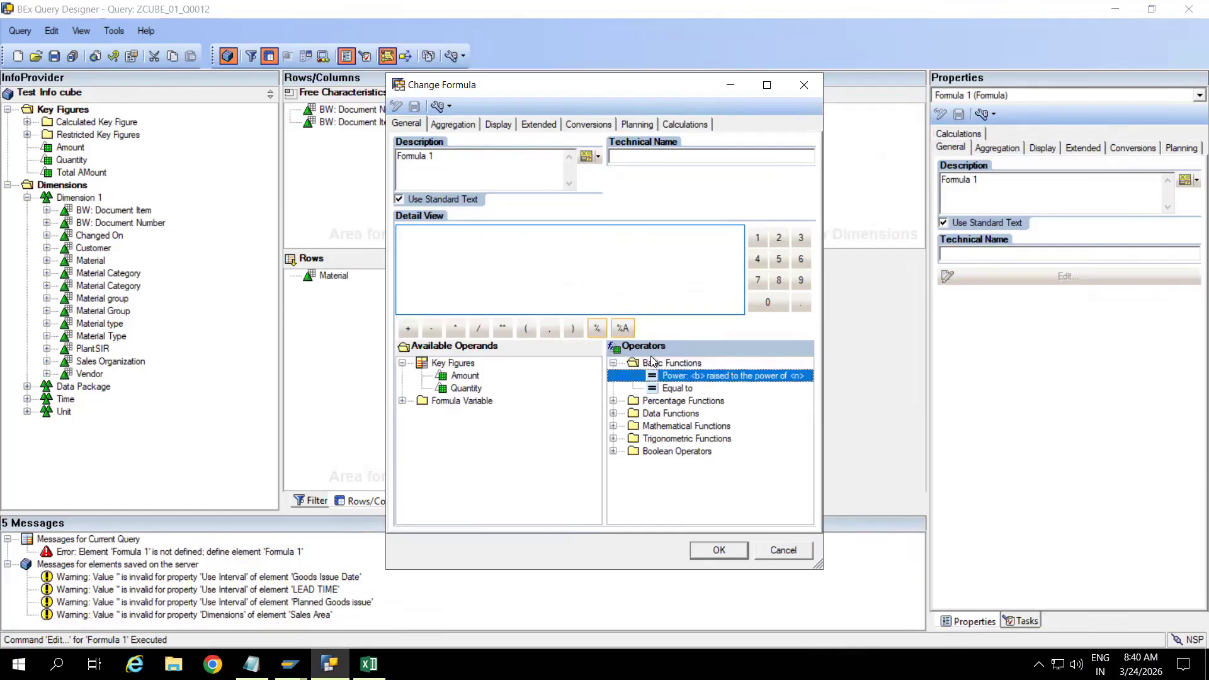
pyautogui.doubleClick(675, 376)
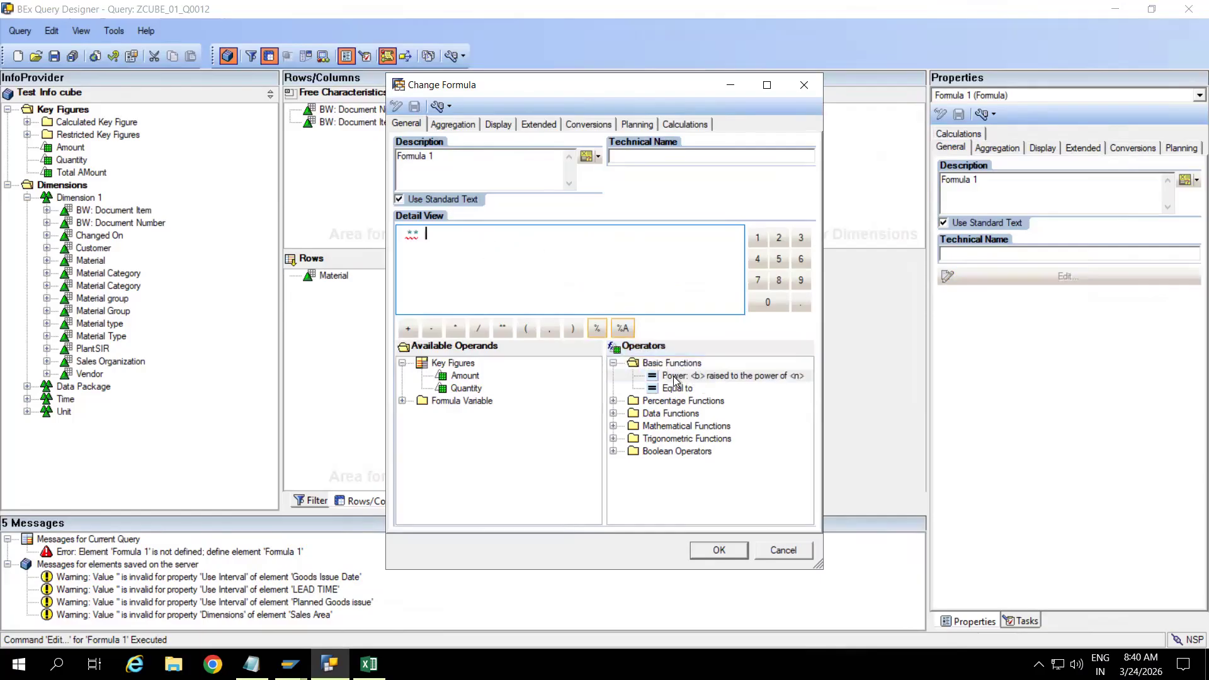
pyautogui.click(465, 375)
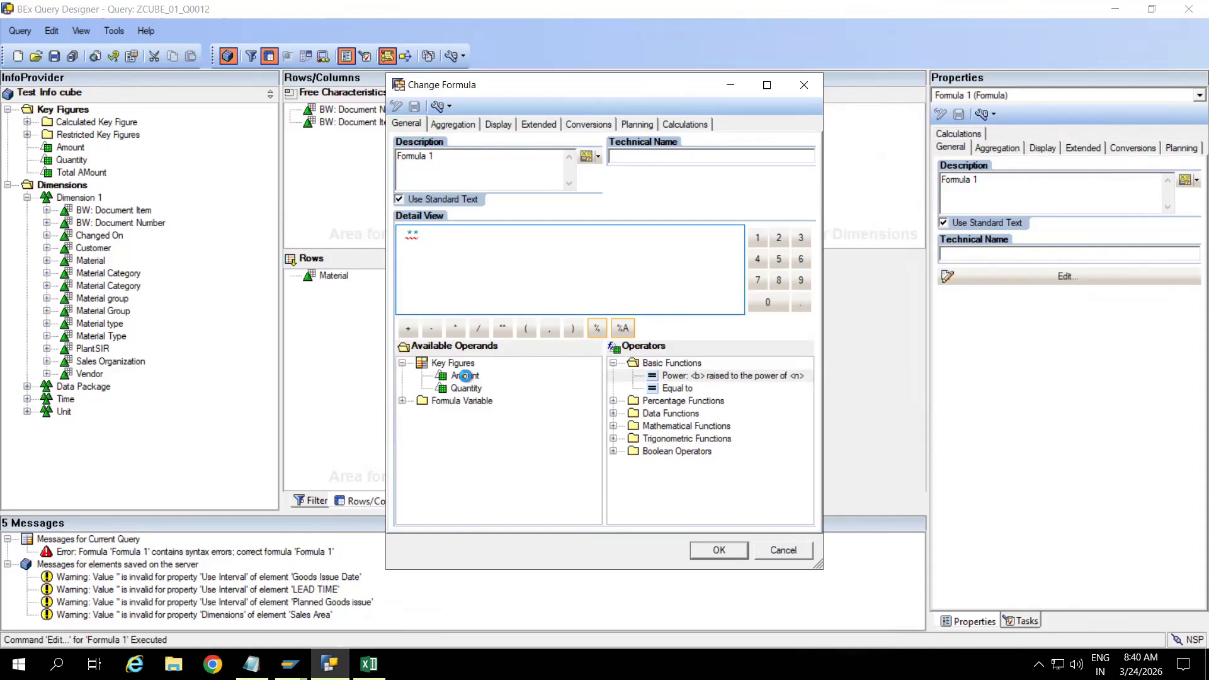
pyautogui.doubleClick(465, 376)
pyautogui.click(717, 550)
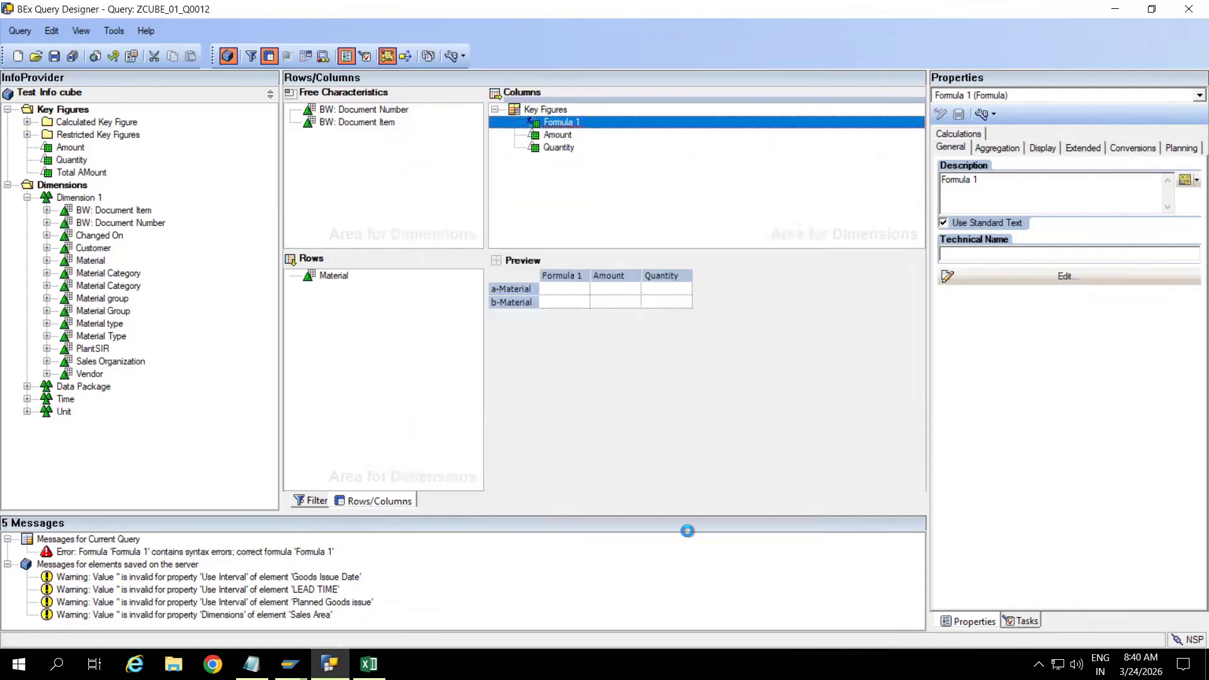
pyautogui.click(56, 58)
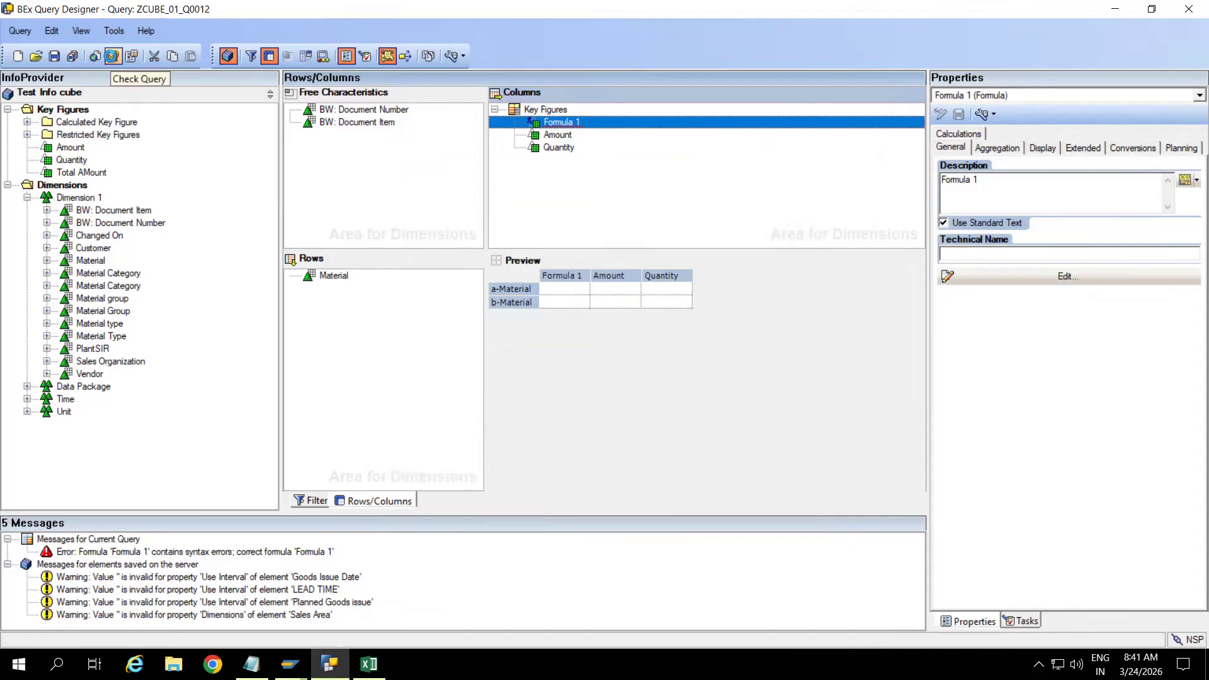
pyautogui.click(112, 56)
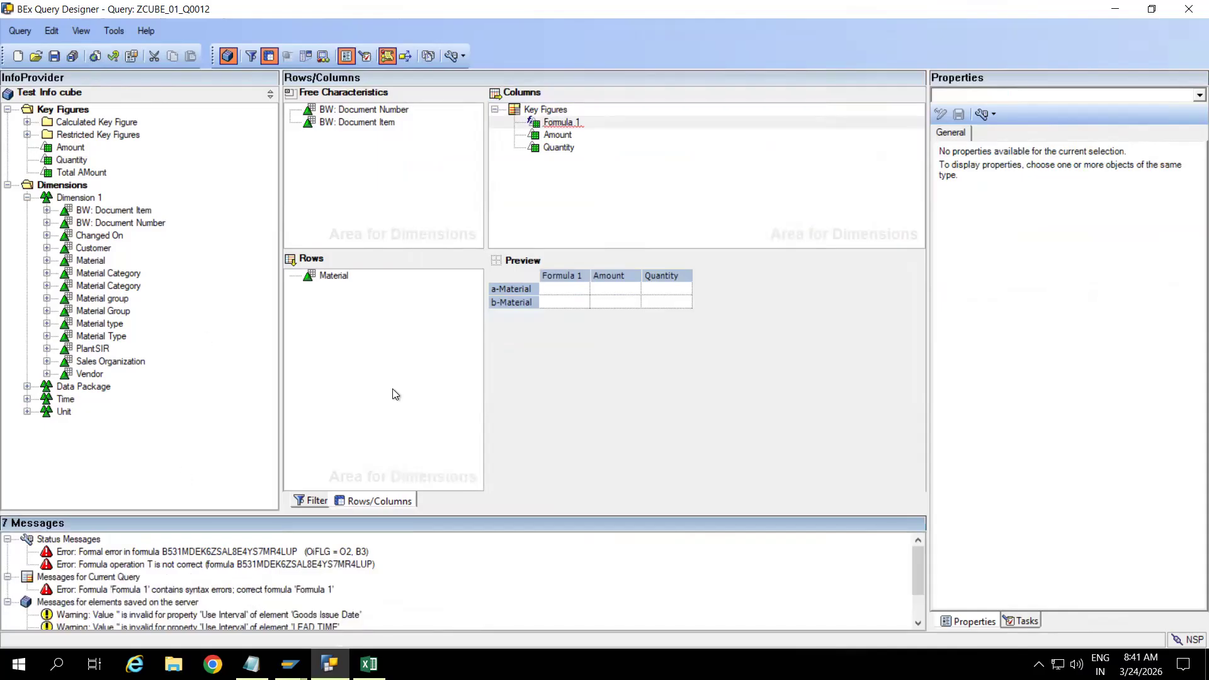
# Replace 'Amount' with 5 after the Power operator in Formula 1, accept the formula and check the query
pyautogui.click(561, 123)
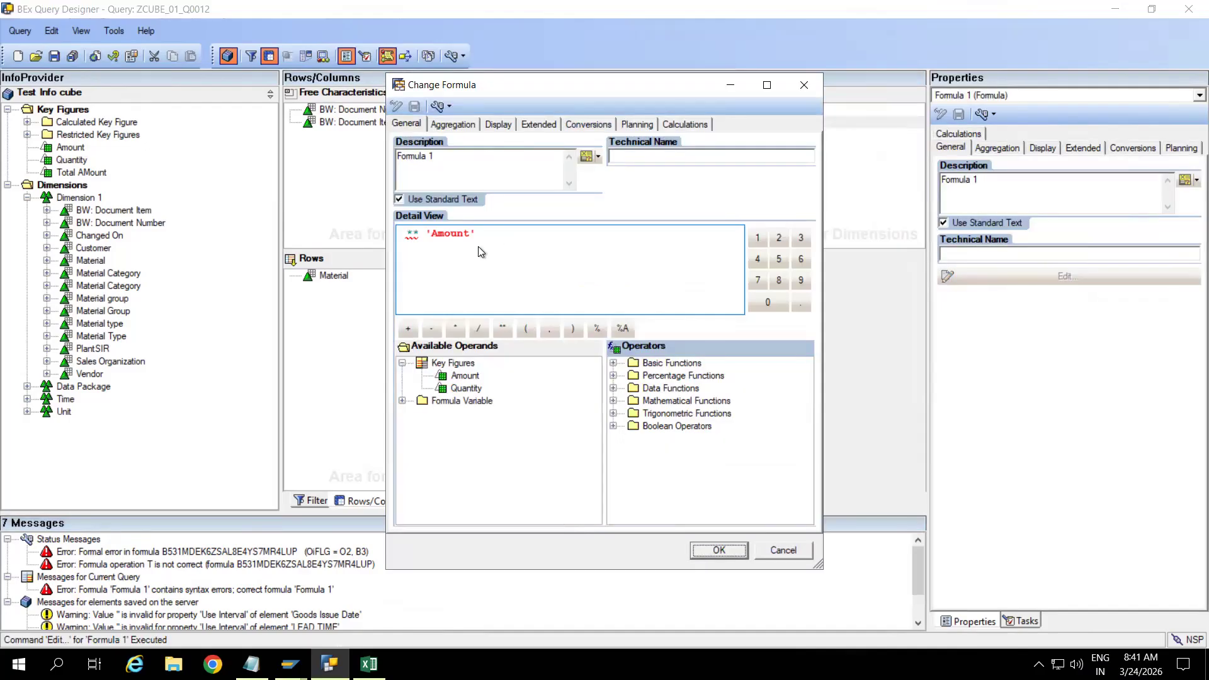
pyautogui.click(449, 234)
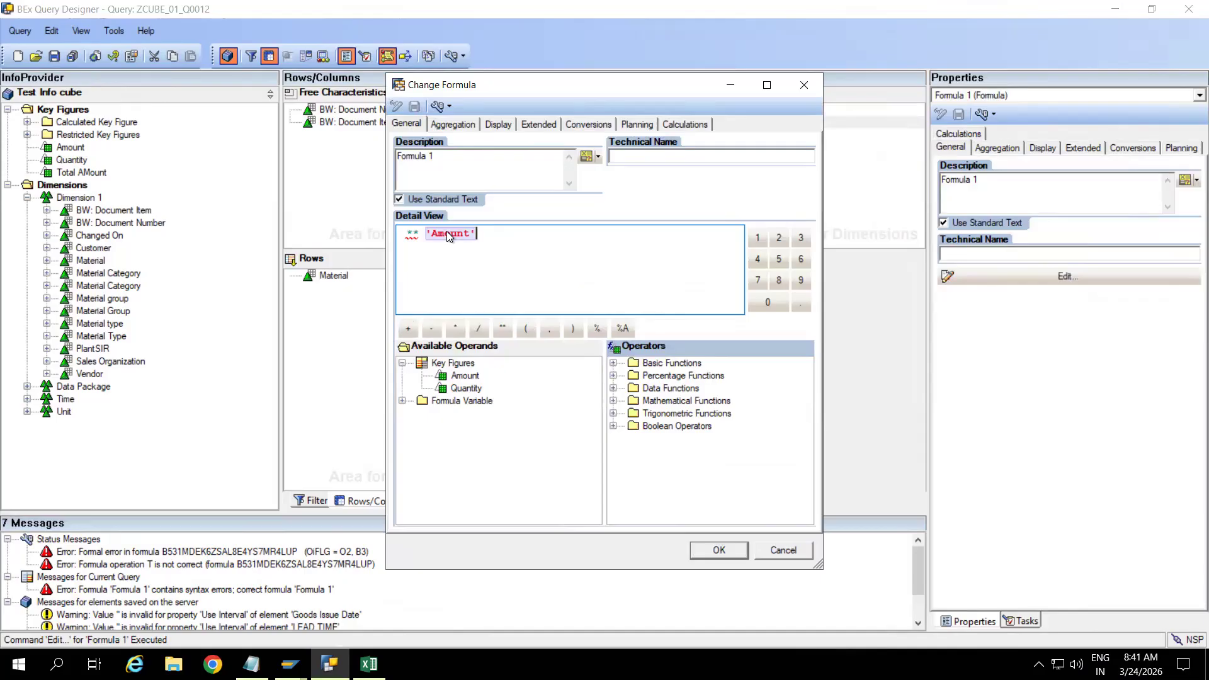
pyautogui.press('Delete')
pyautogui.write('5')
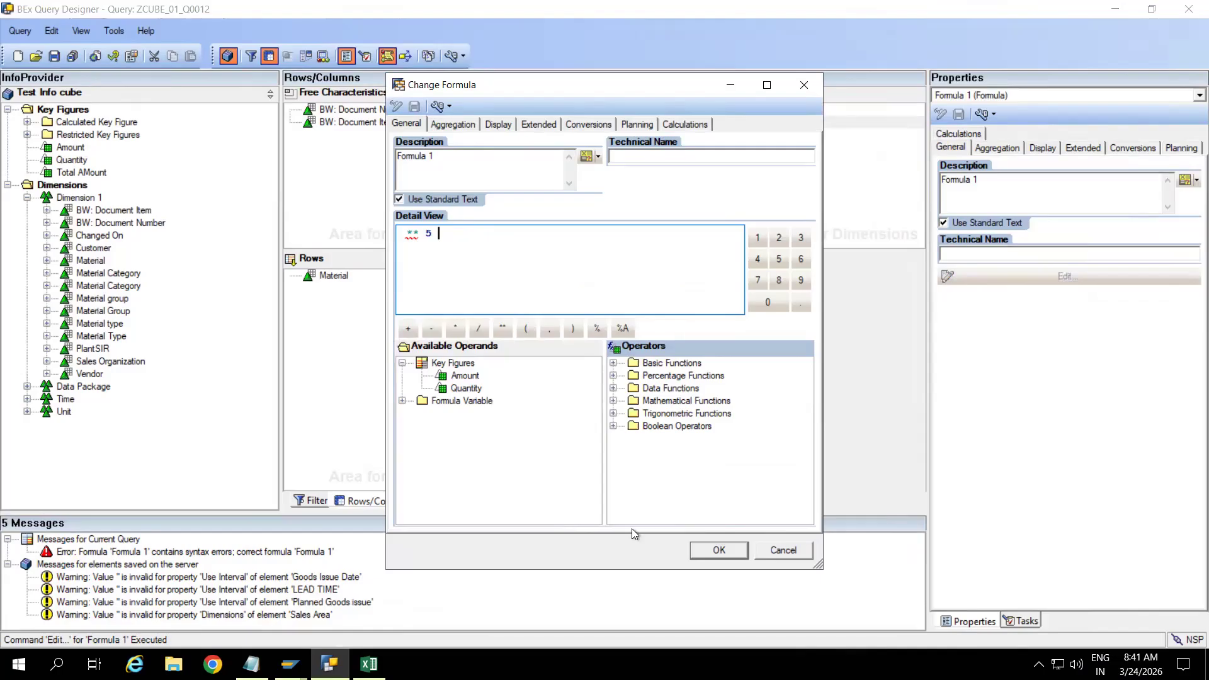
pyautogui.click(719, 550)
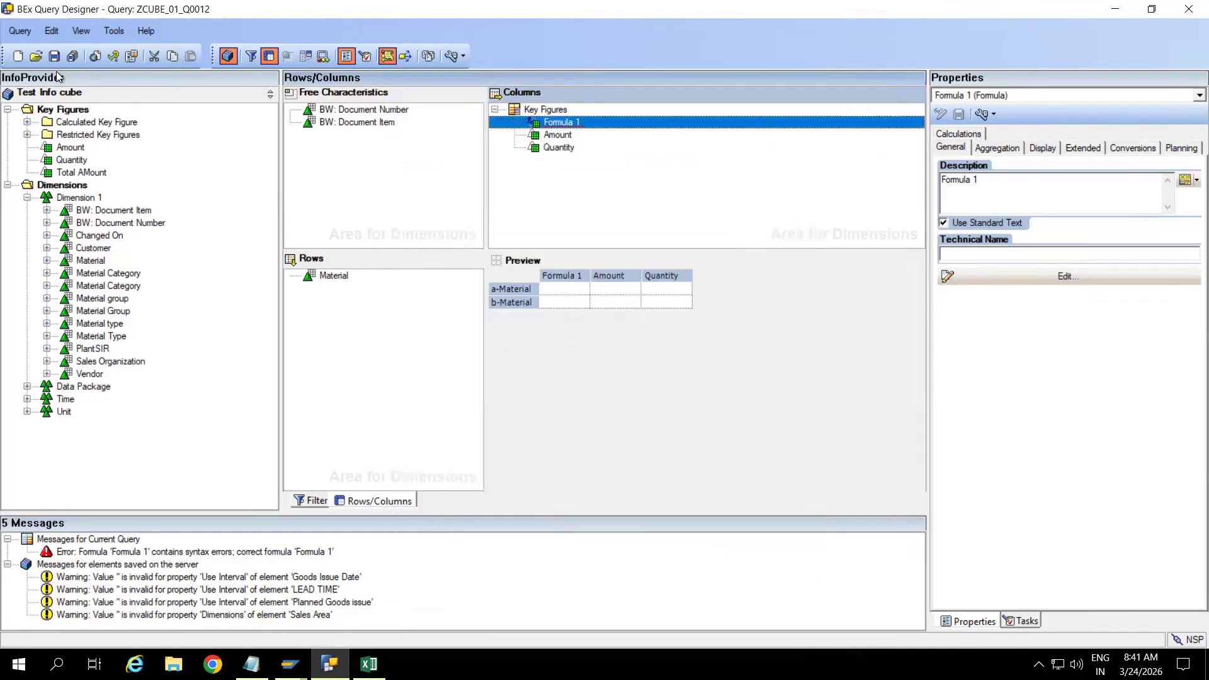
pyautogui.click(113, 56)
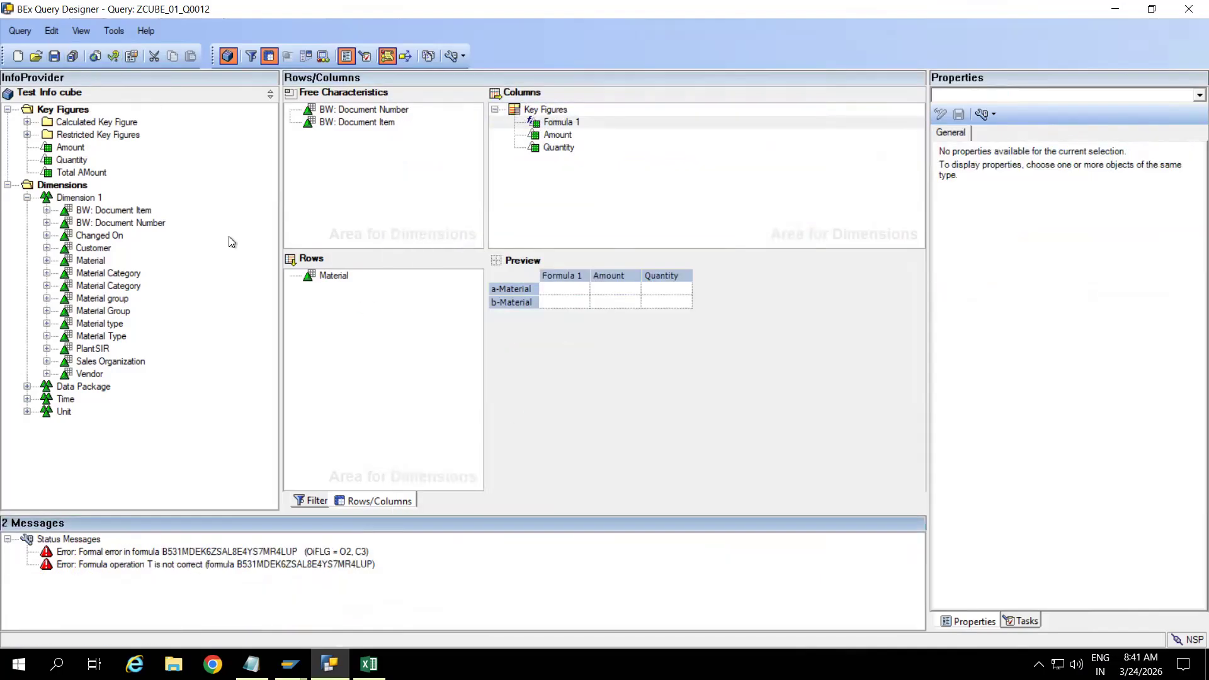
# Reopen Formula 1, clear its expression and insert the basic Power function on its own
pyautogui.click(571, 121)
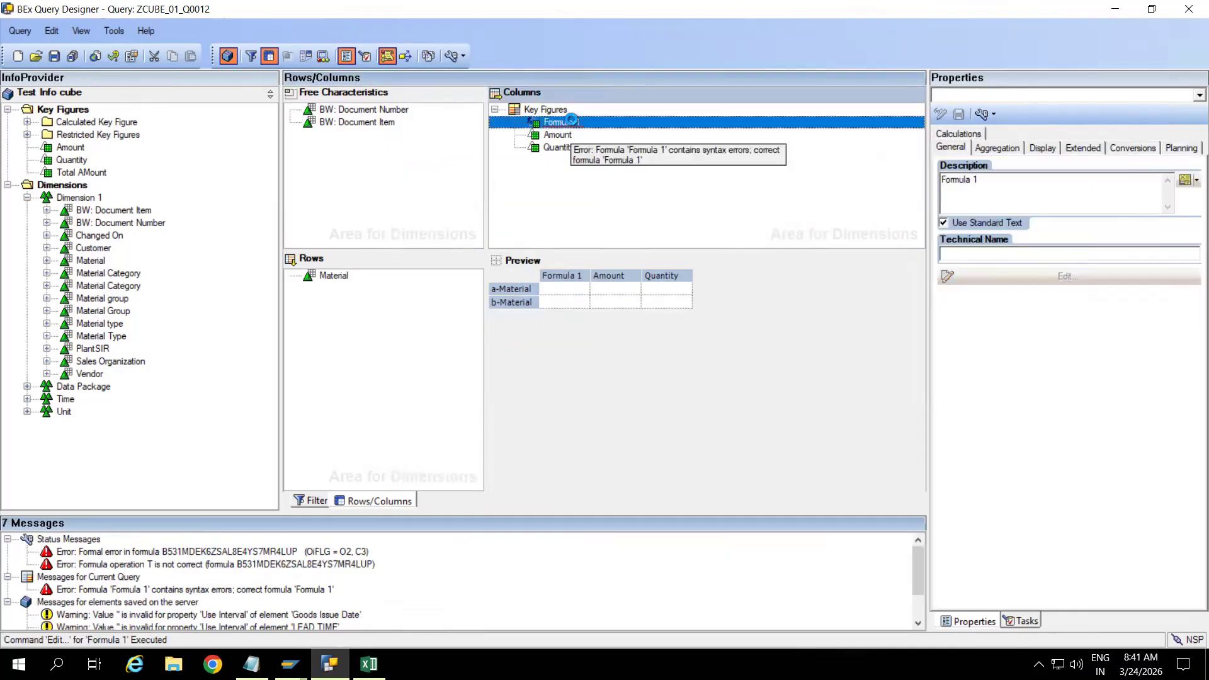
pyautogui.click(440, 235)
pyautogui.press('BackSpace')
pyautogui.press('BackSpace')
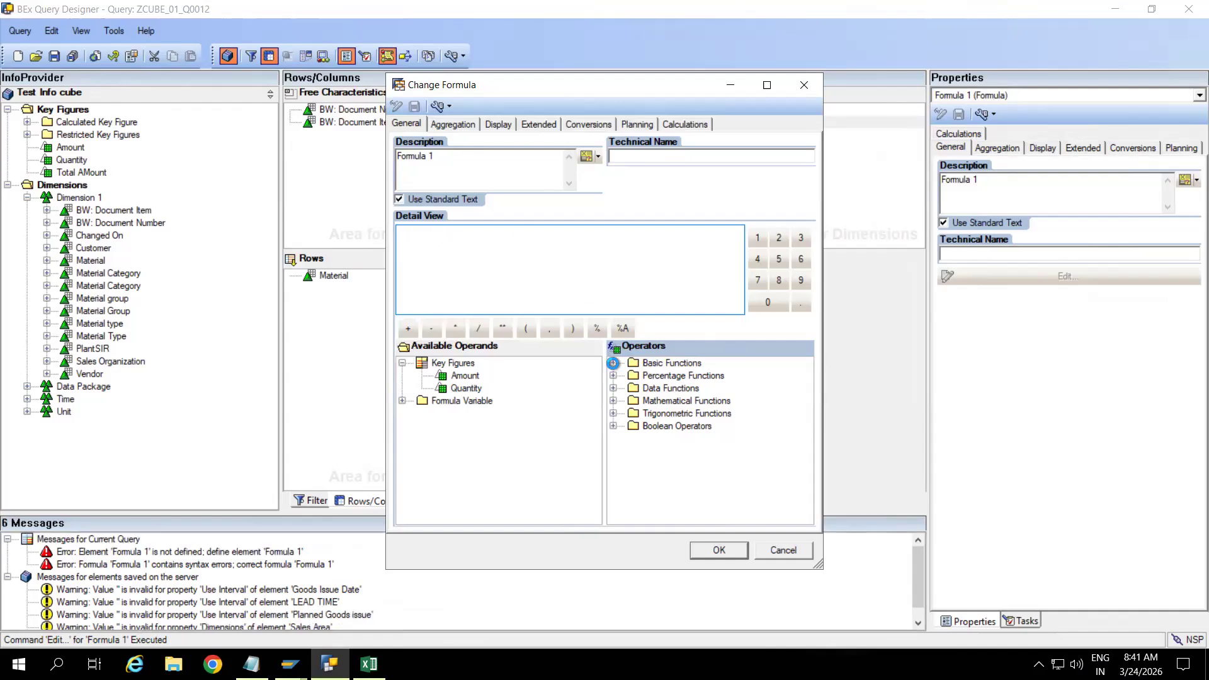
pyautogui.click(612, 363)
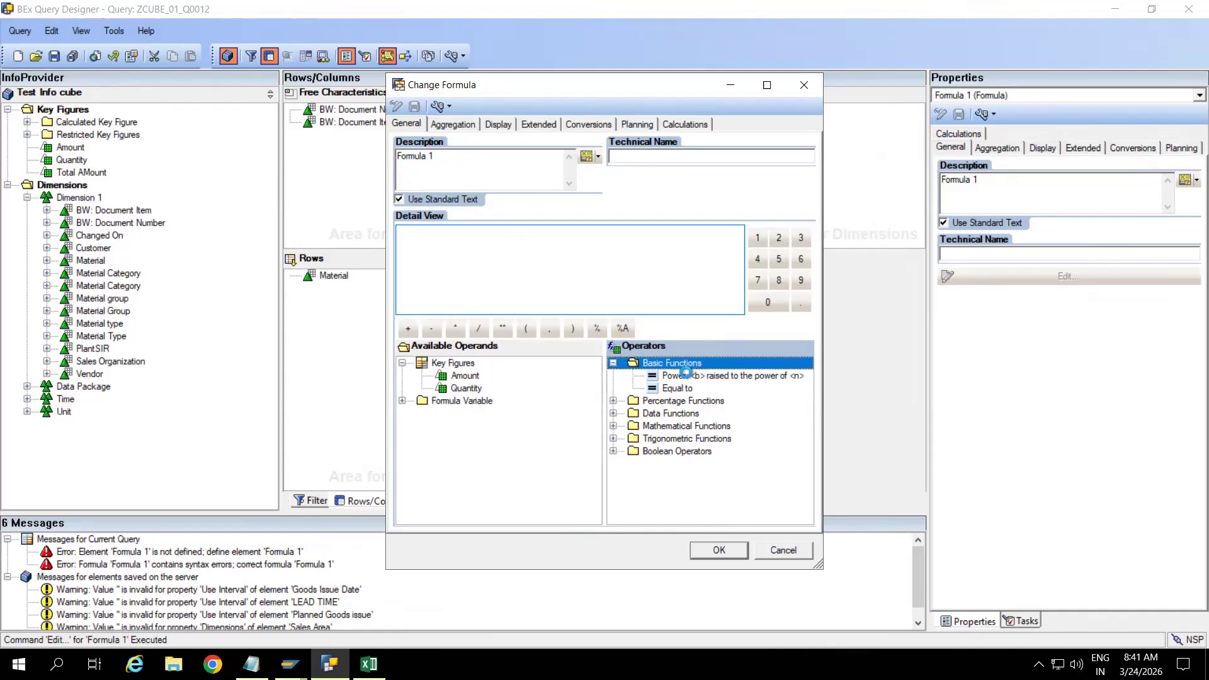
pyautogui.click(688, 377)
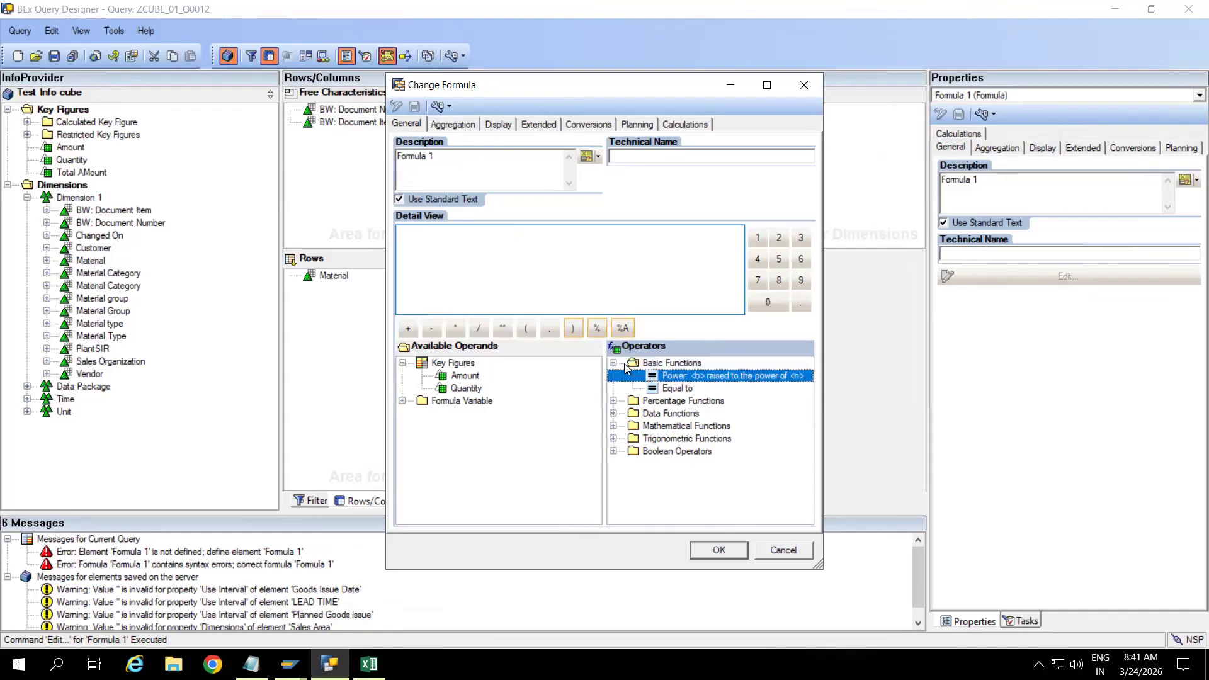
pyautogui.moveTo(672, 376); pyautogui.dragTo(412, 236)
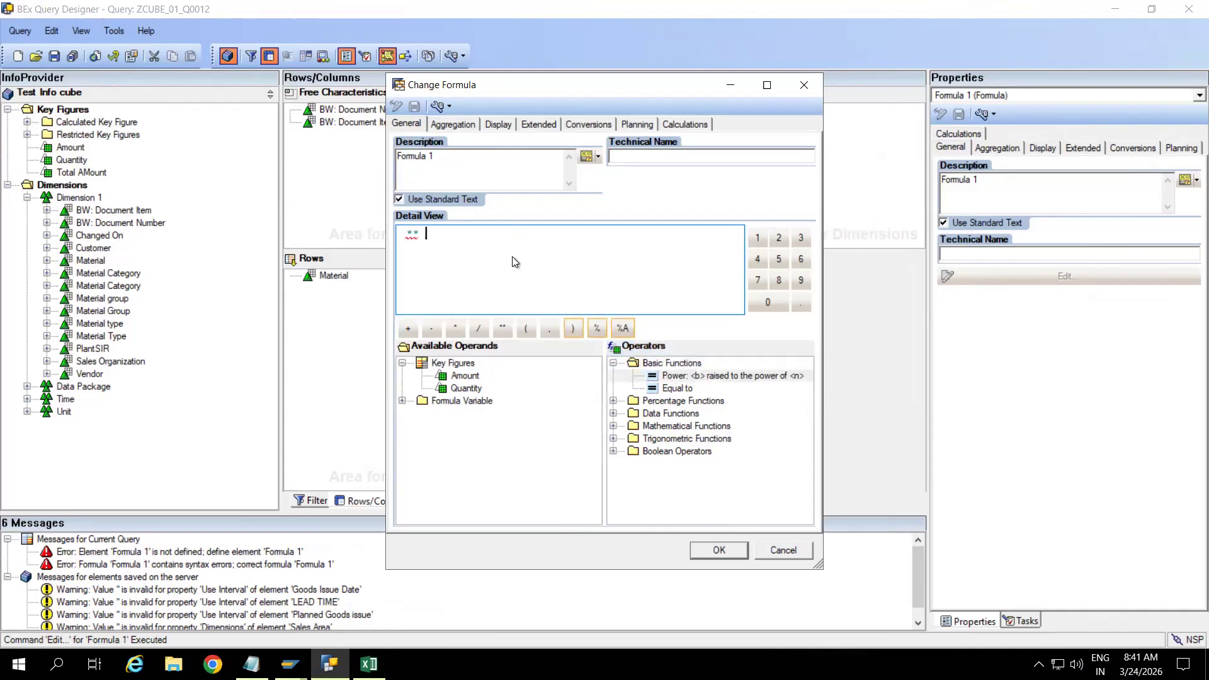
# Enter 5 in front of the Power operator in Formula 1, accept the formula and check the query
pyautogui.click(413, 234)
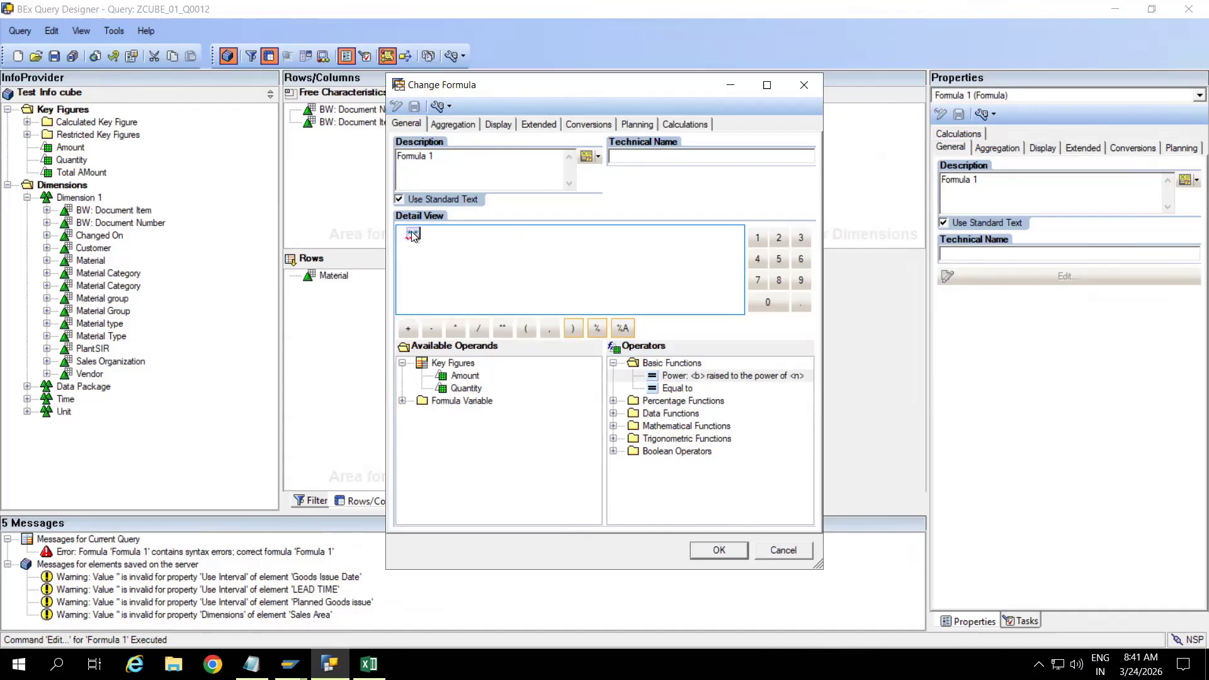
pyautogui.click(404, 236)
pyautogui.write('5')
pyautogui.press('Tab')
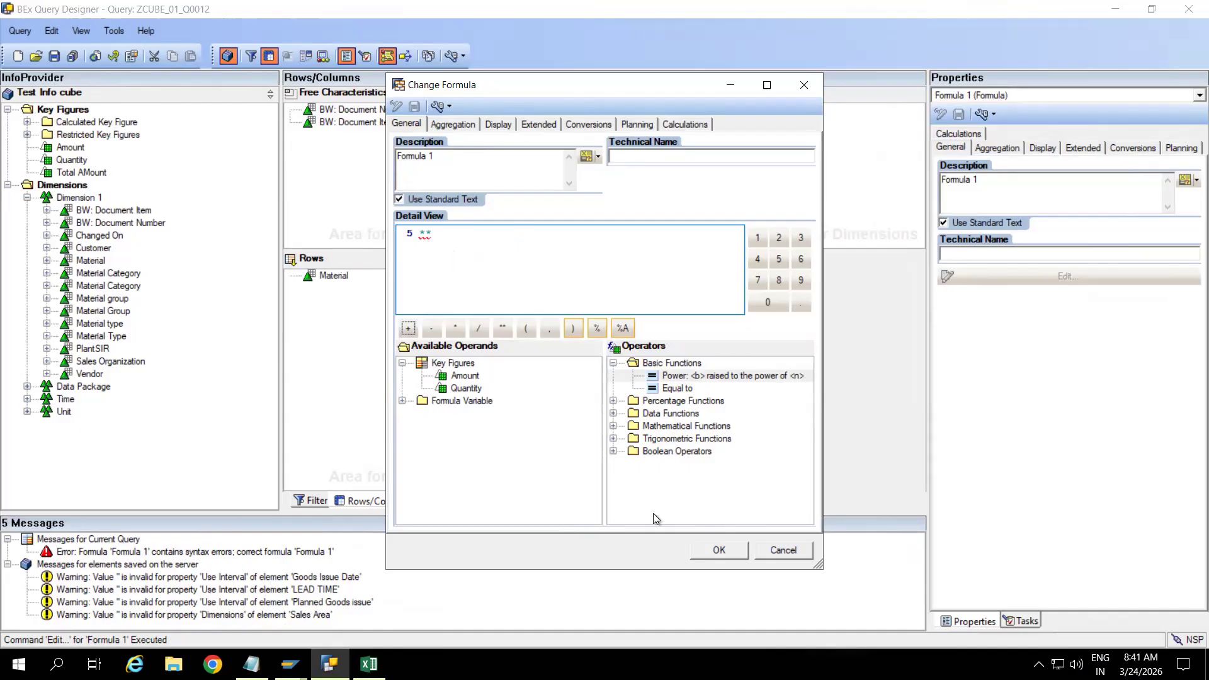
pyautogui.click(716, 552)
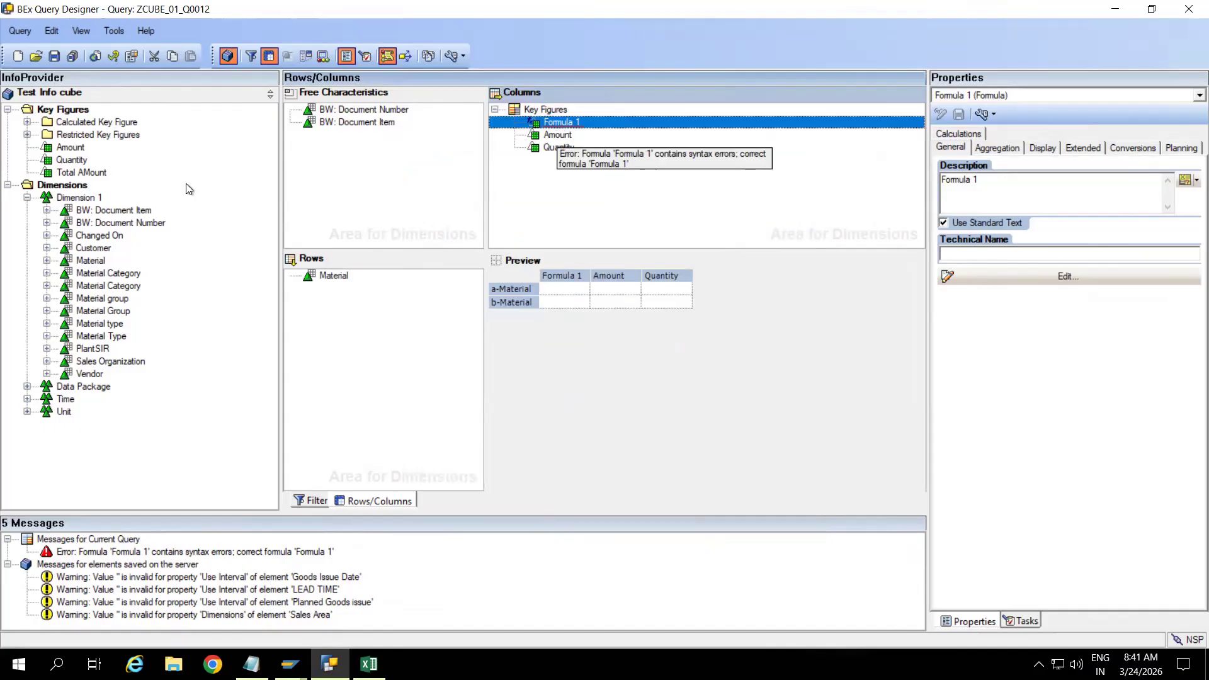
pyautogui.click(114, 57)
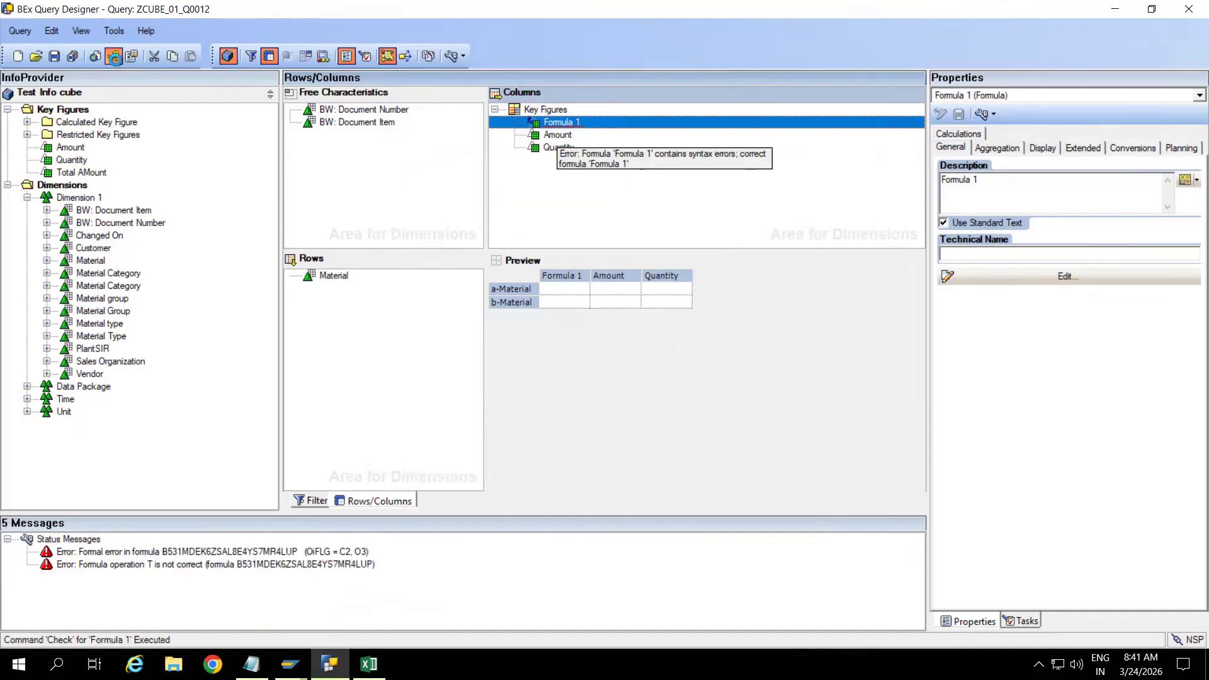
# Reopen Formula 1, look through the basic functions and clear the existing 5 ** expression
pyautogui.doubleClick(569, 123)
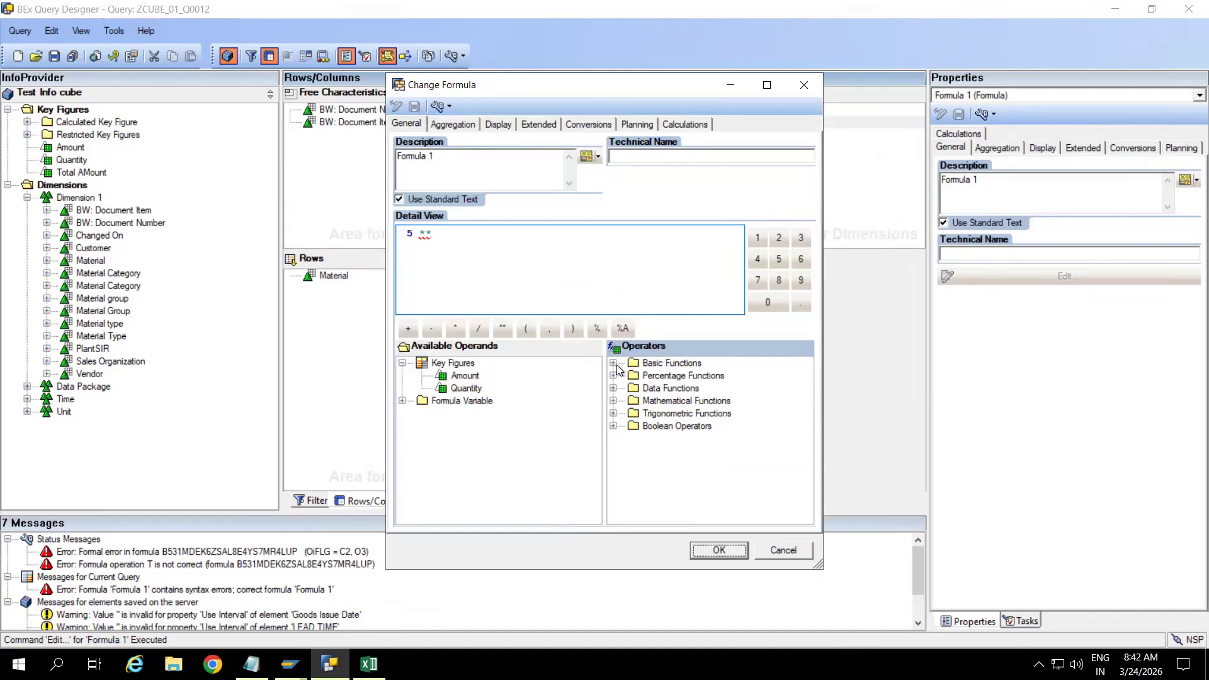
pyautogui.click(614, 364)
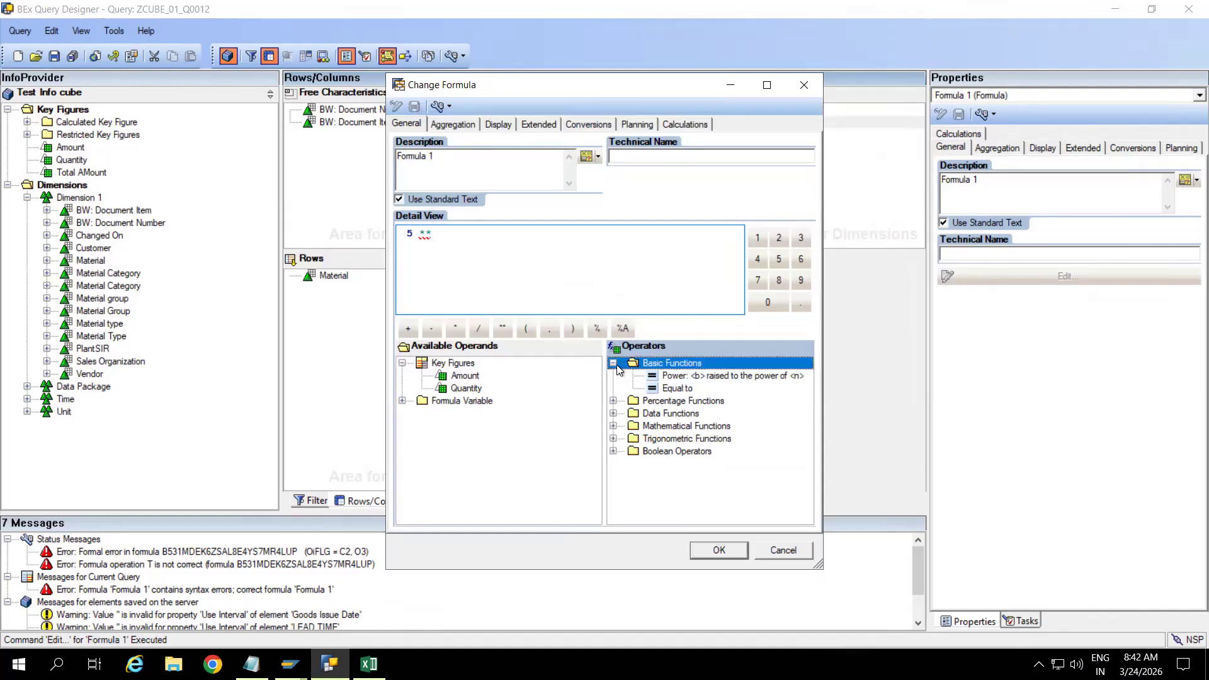
pyautogui.click(686, 393)
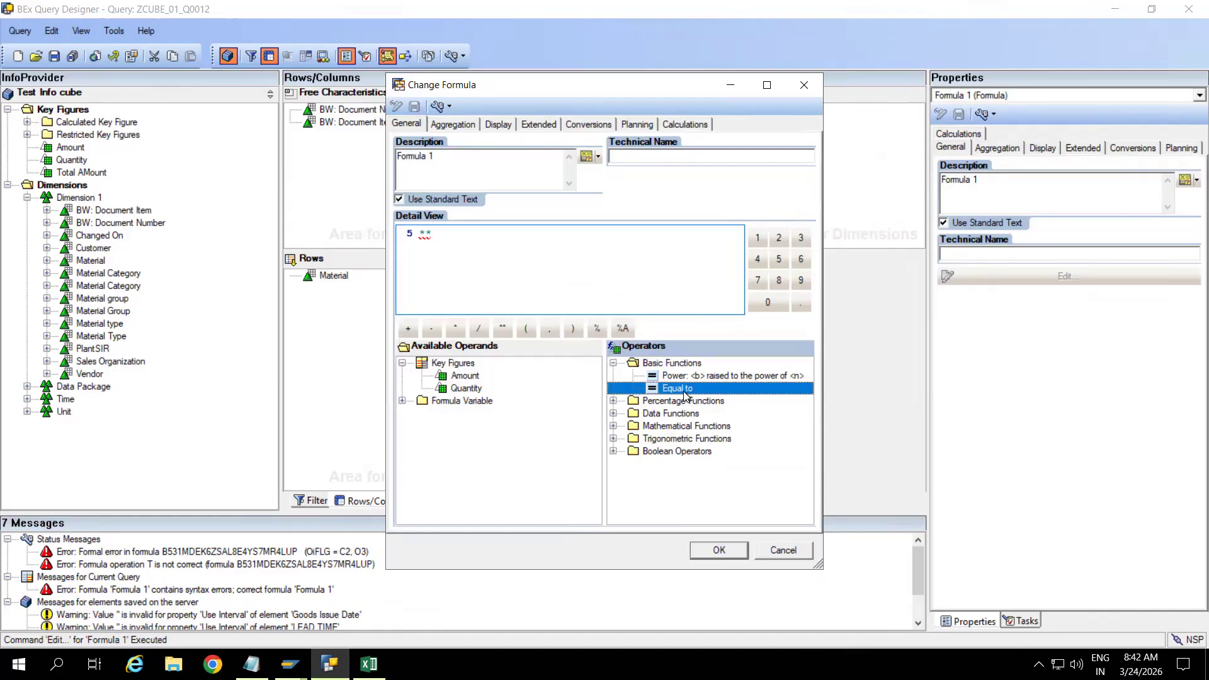
pyautogui.click(442, 239)
pyautogui.press('BackSpace')
pyautogui.press('BackSpace')
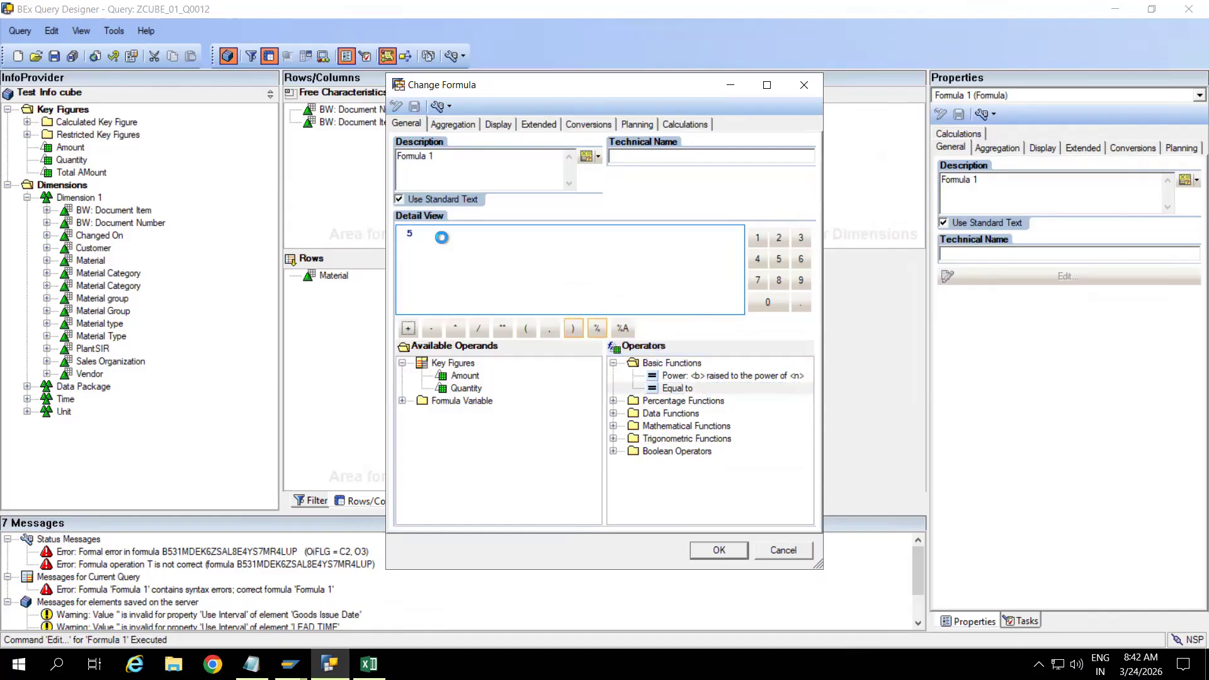
# Build Formula 1 as the Percentage share operator followed by ( 'Amount' ), accept it and check the query
pyautogui.click(613, 402)
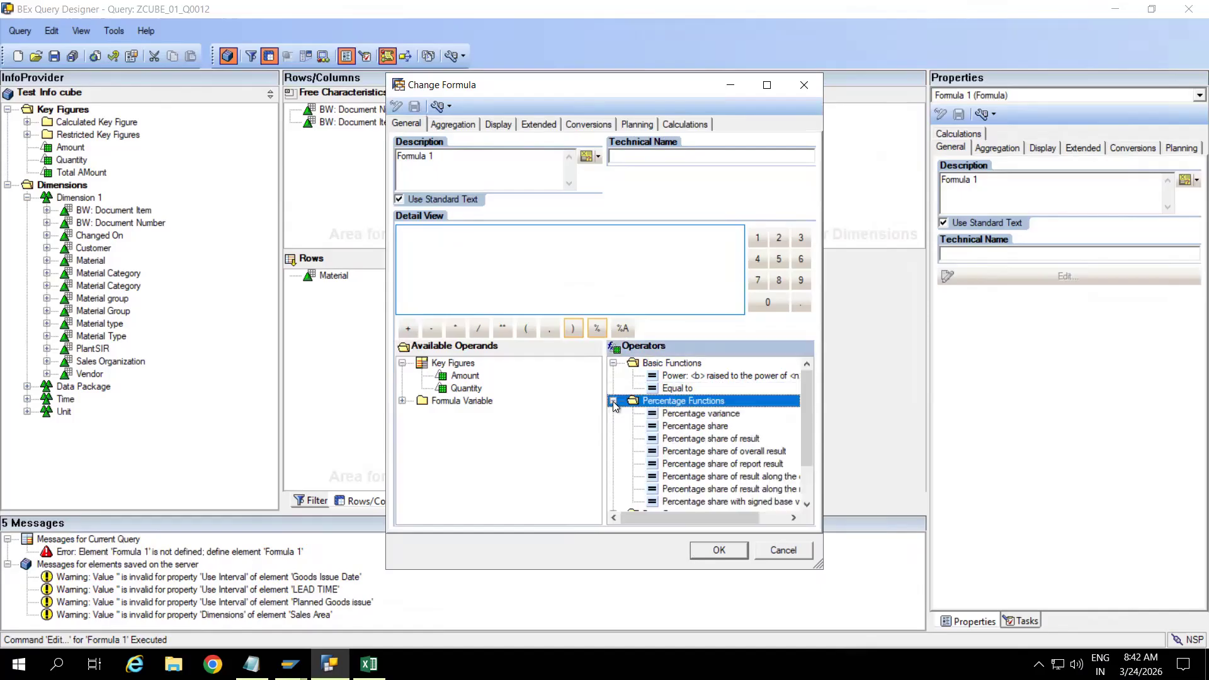
pyautogui.click(698, 415)
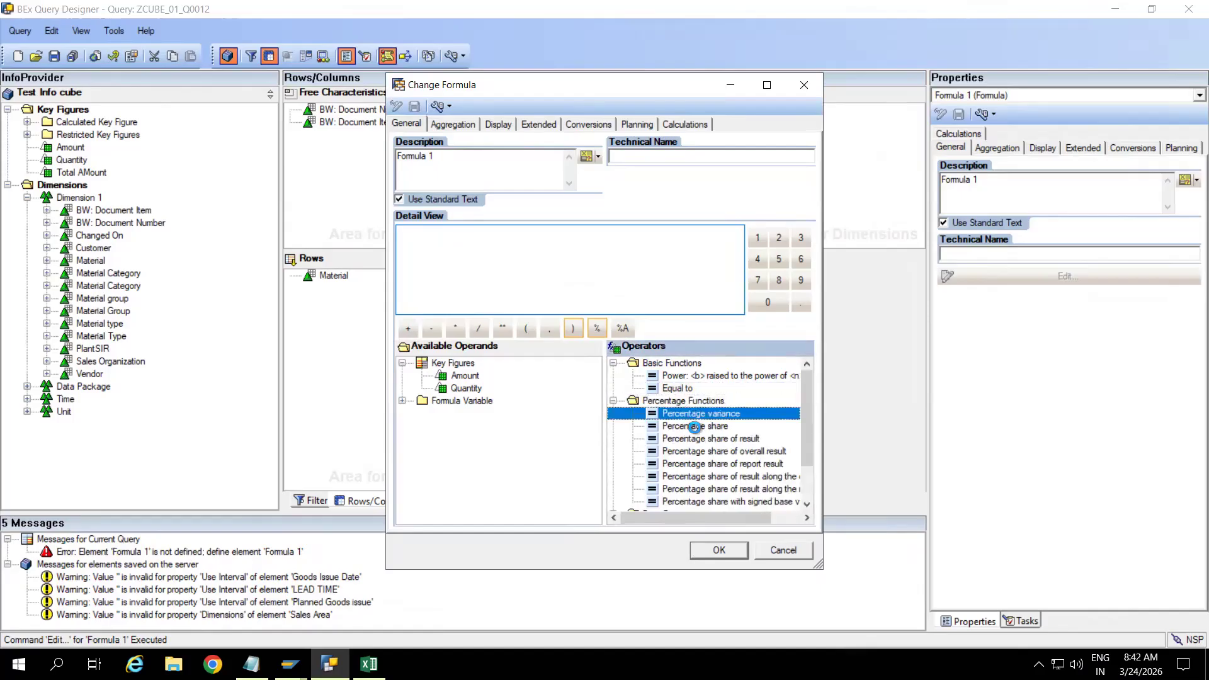
pyautogui.click(698, 429)
pyautogui.doubleClick(697, 427)
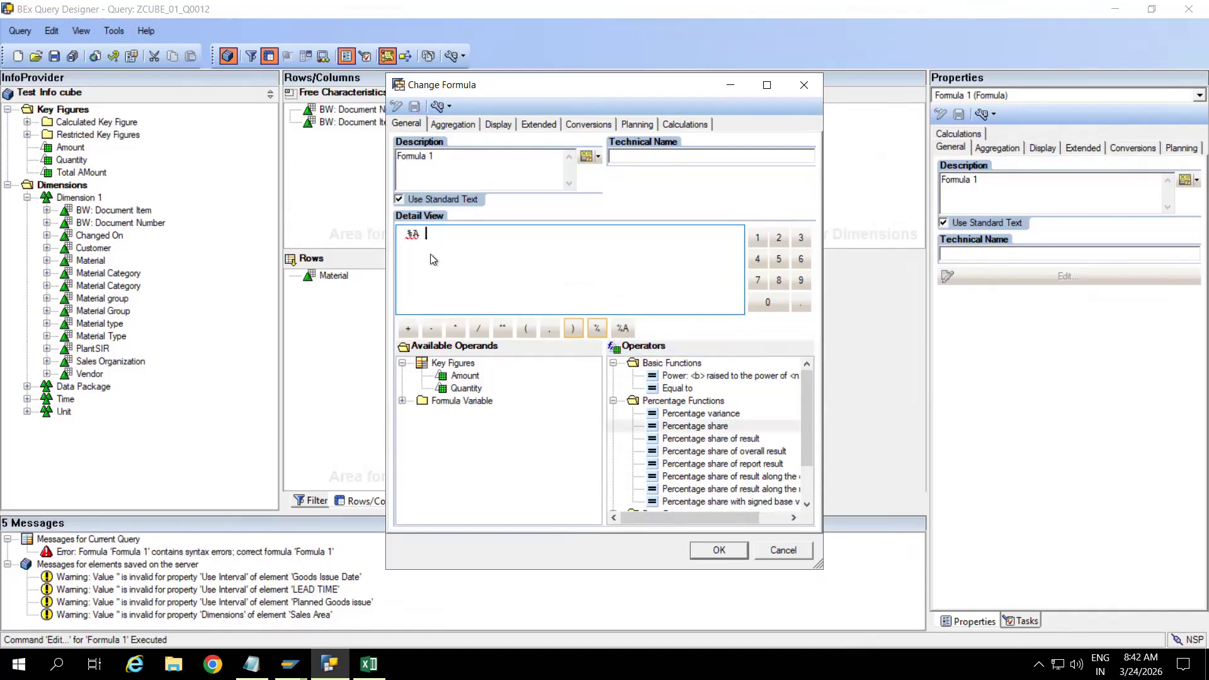
pyautogui.moveTo(464, 376); pyautogui.dragTo(501, 290)
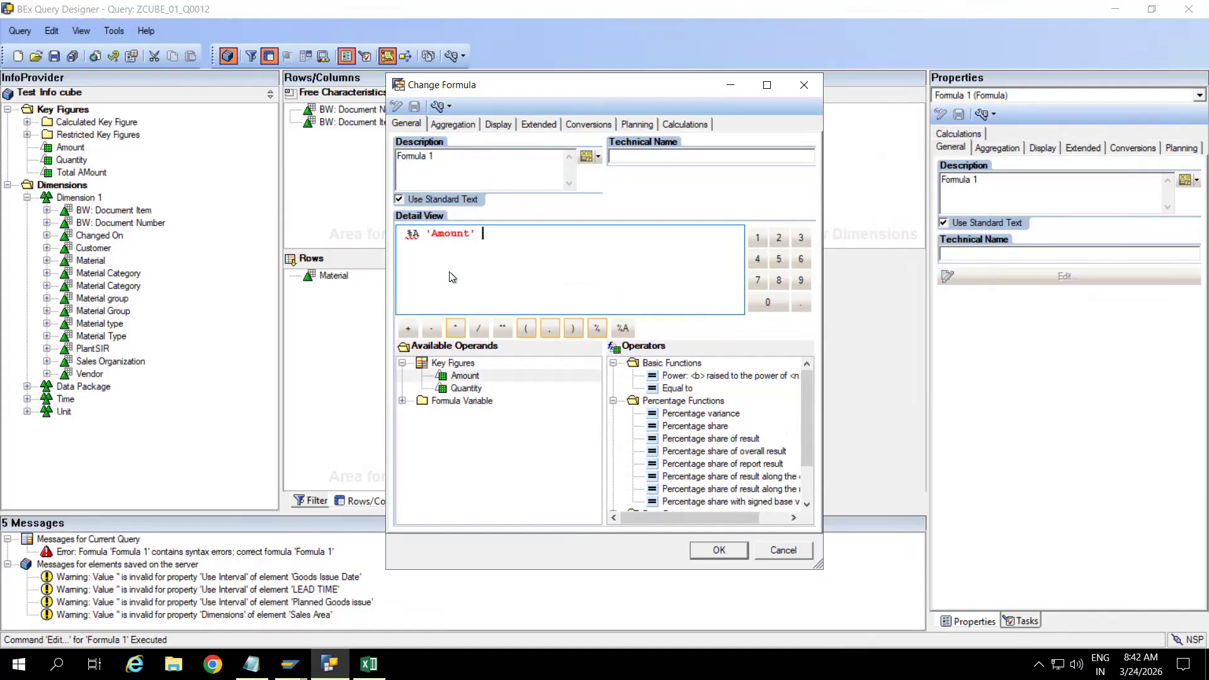
pyautogui.click(526, 328)
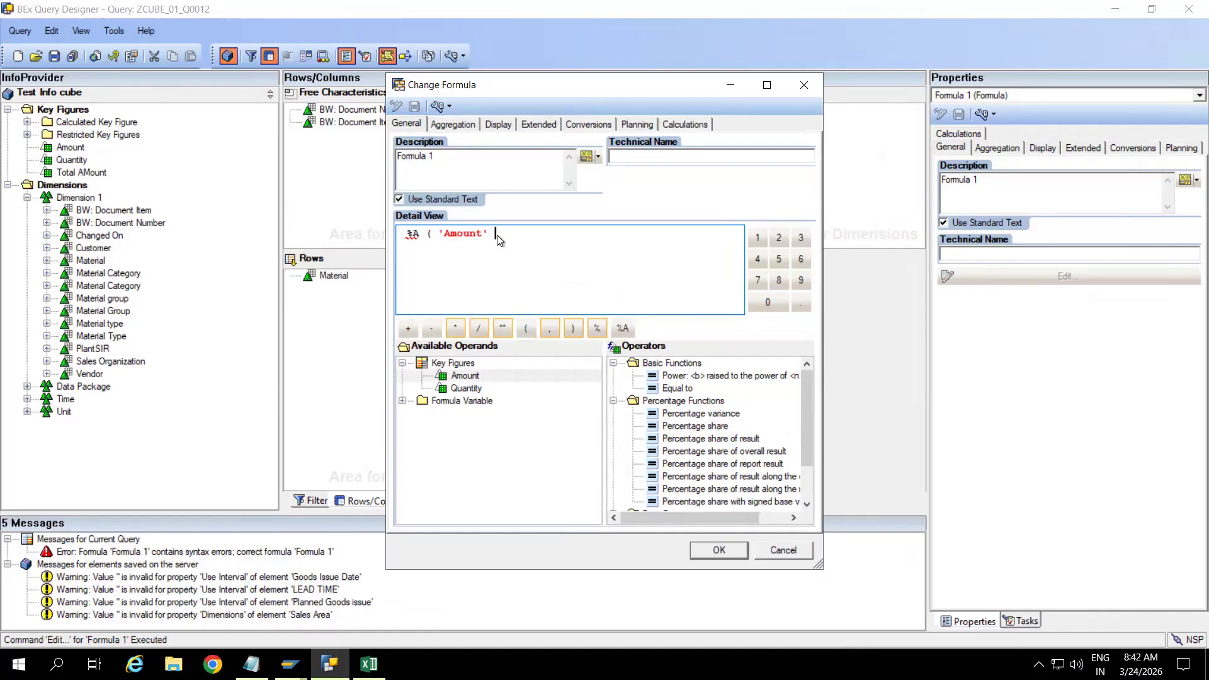
pyautogui.click(573, 327)
pyautogui.click(719, 550)
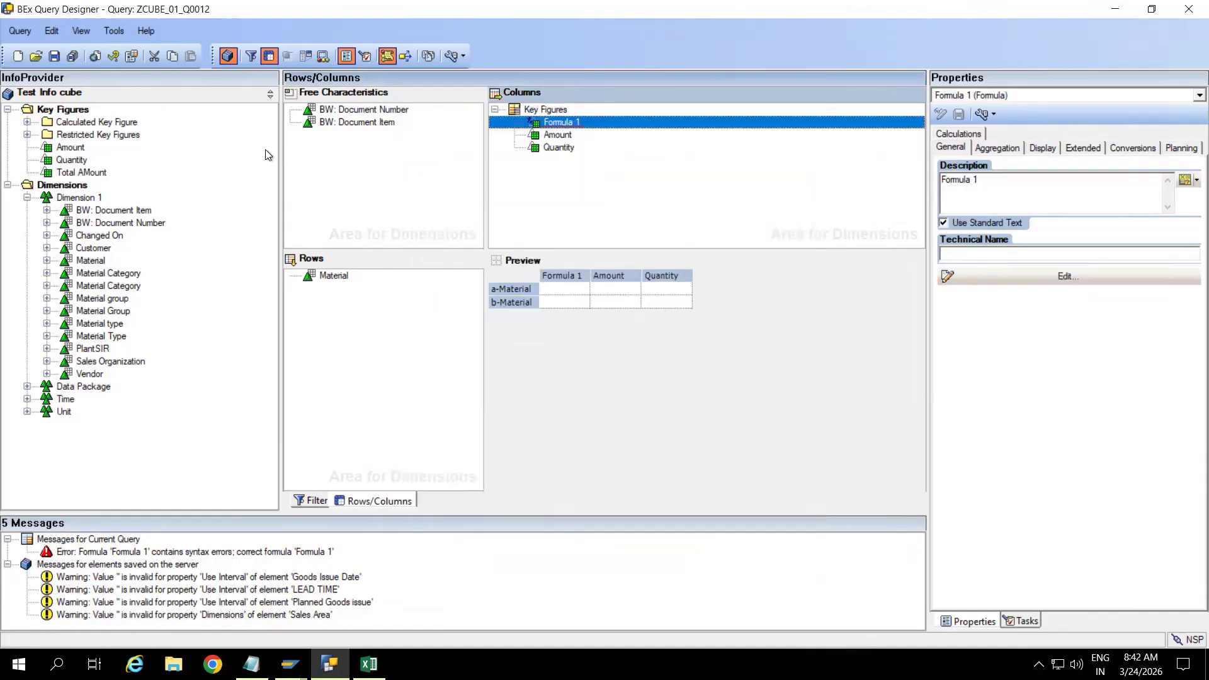
pyautogui.click(113, 57)
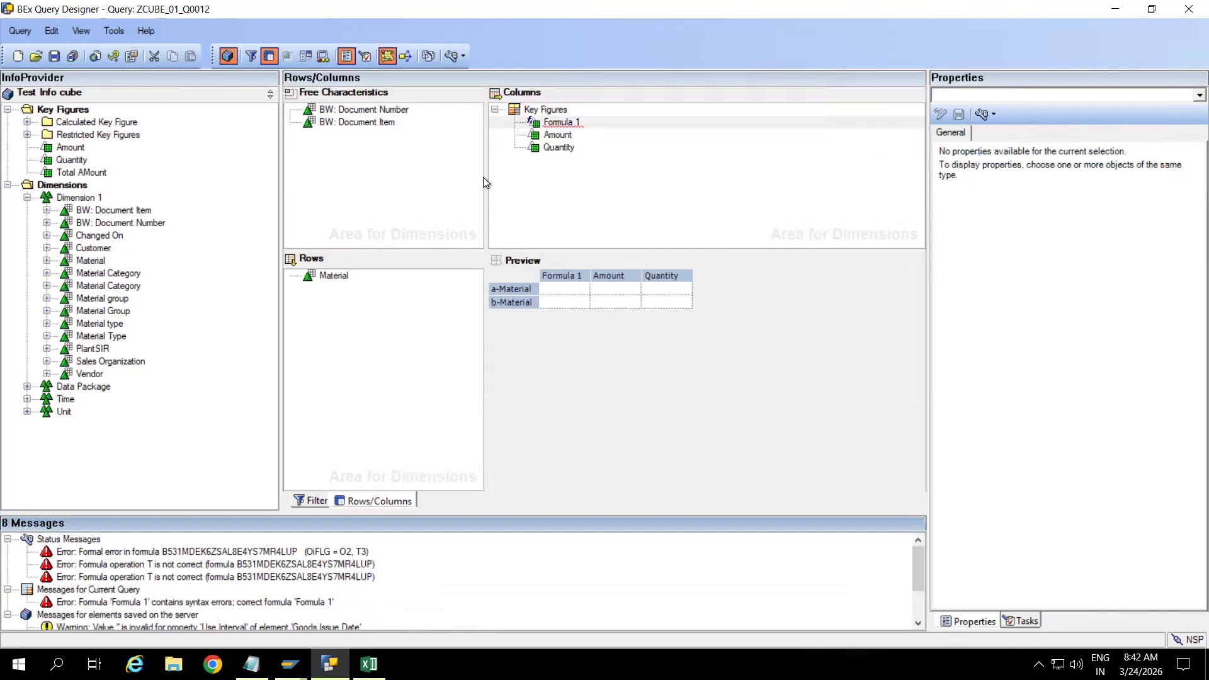
# Move the Percentage share operator behind ( 'Amount' ) in Formula 1, accept the formula and check the query
pyautogui.click(553, 124)
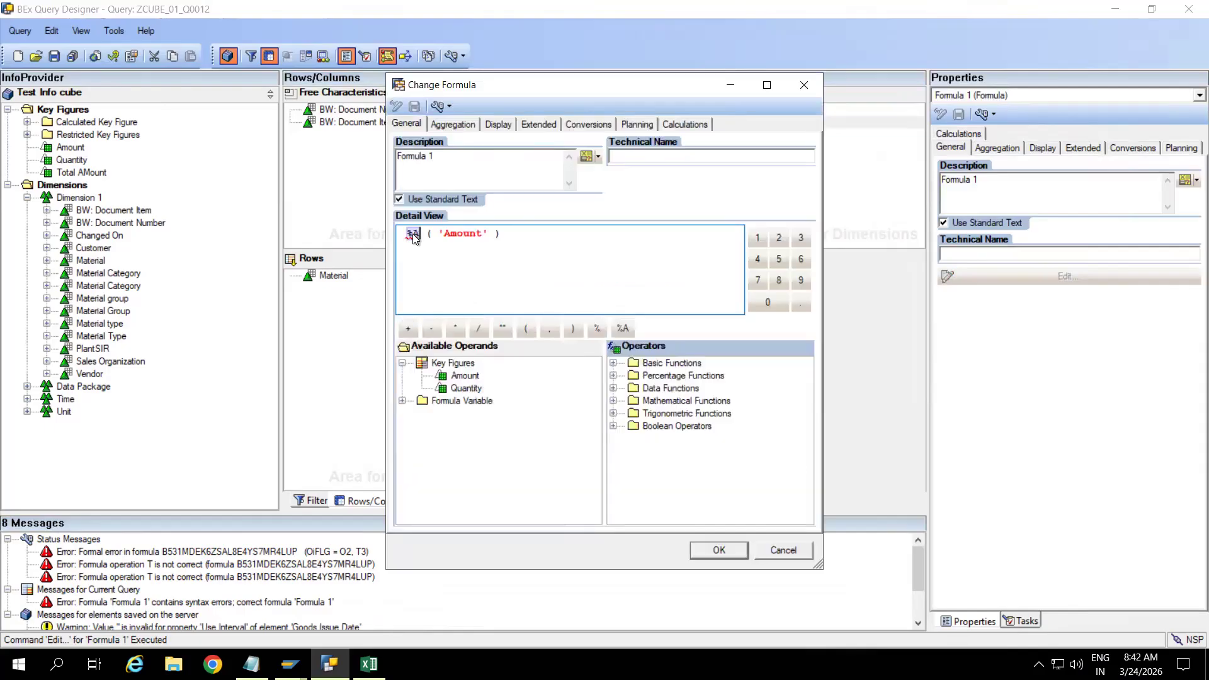
pyautogui.press('Delete')
pyautogui.click(497, 230)
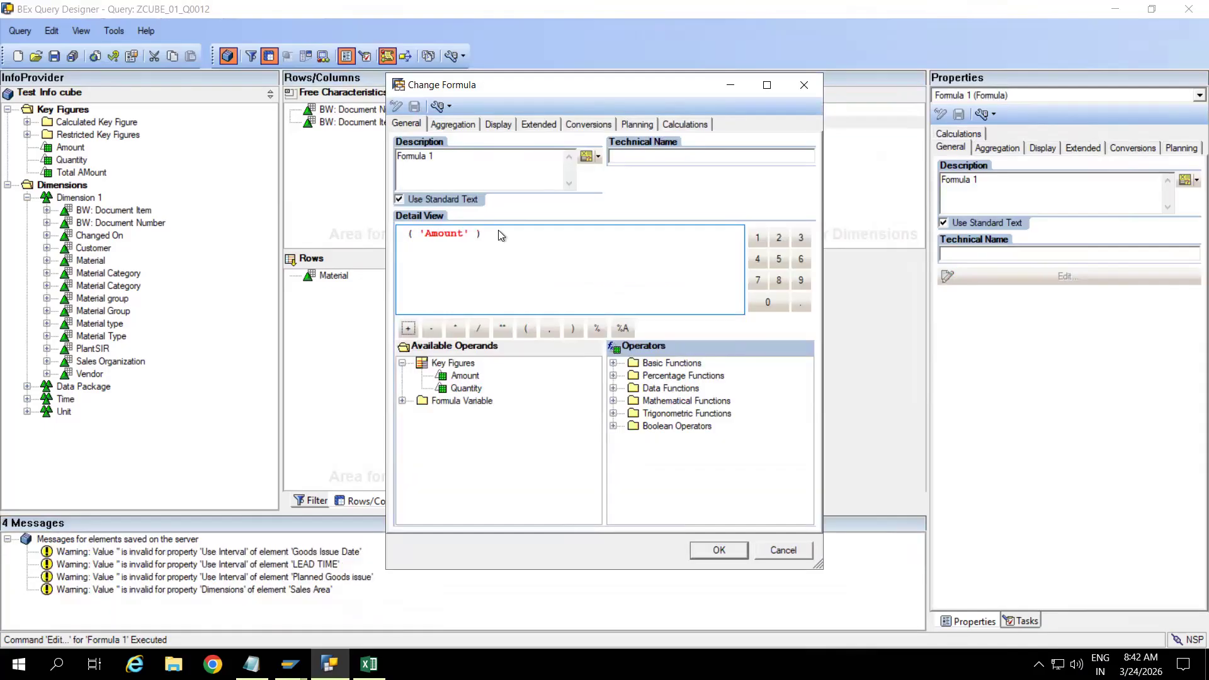
pyautogui.click(614, 376)
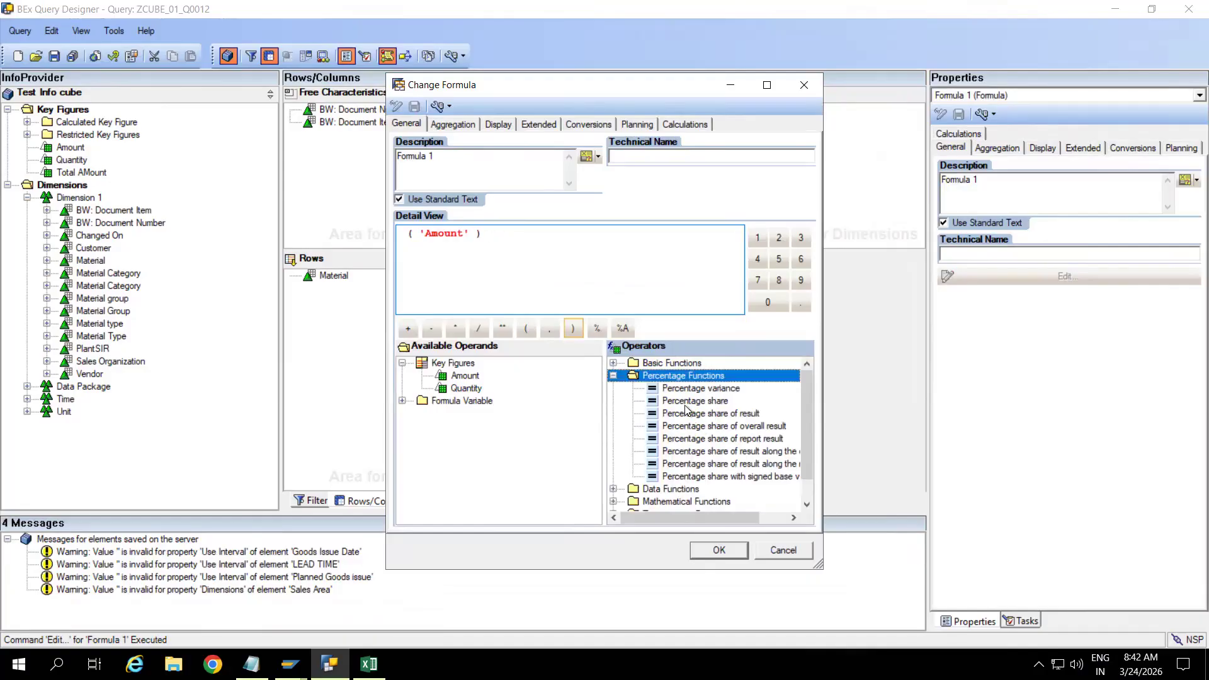
pyautogui.doubleClick(693, 401)
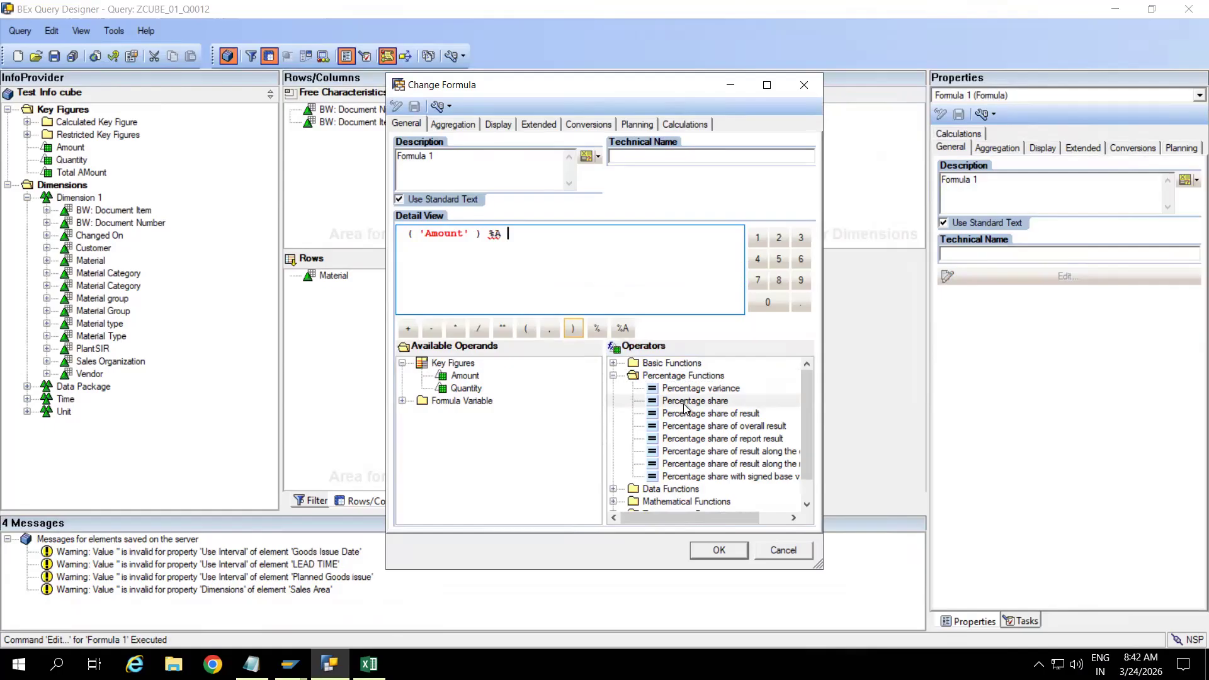
pyautogui.click(707, 550)
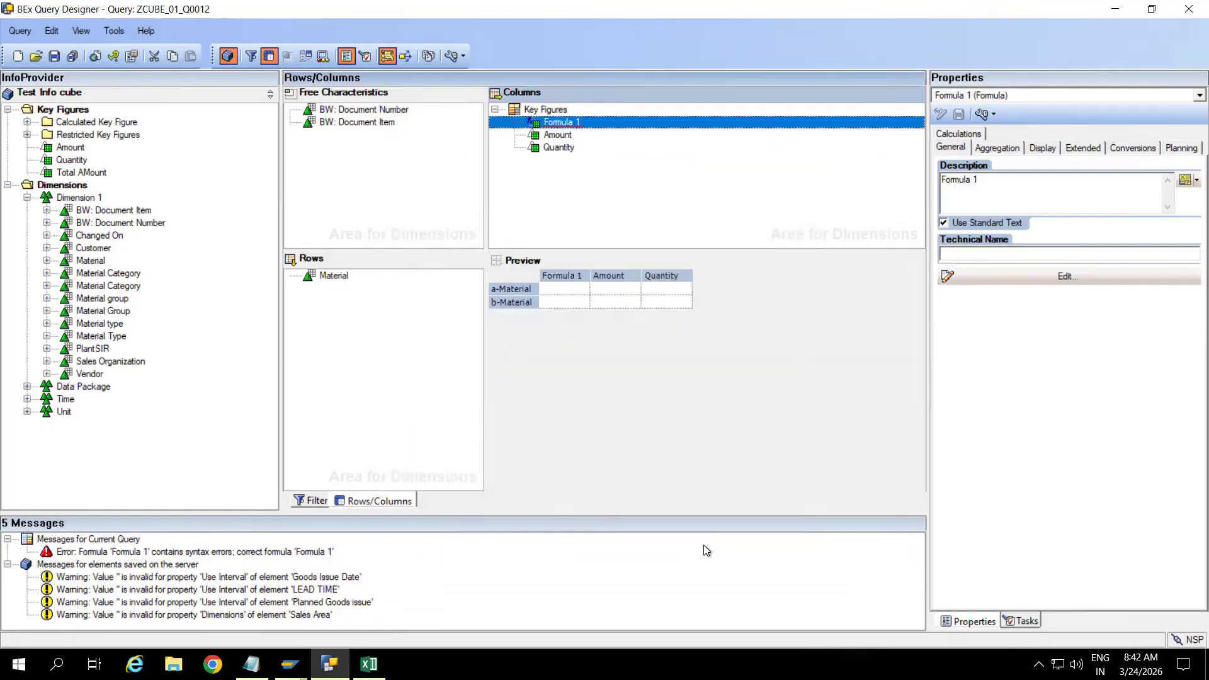
pyautogui.click(113, 57)
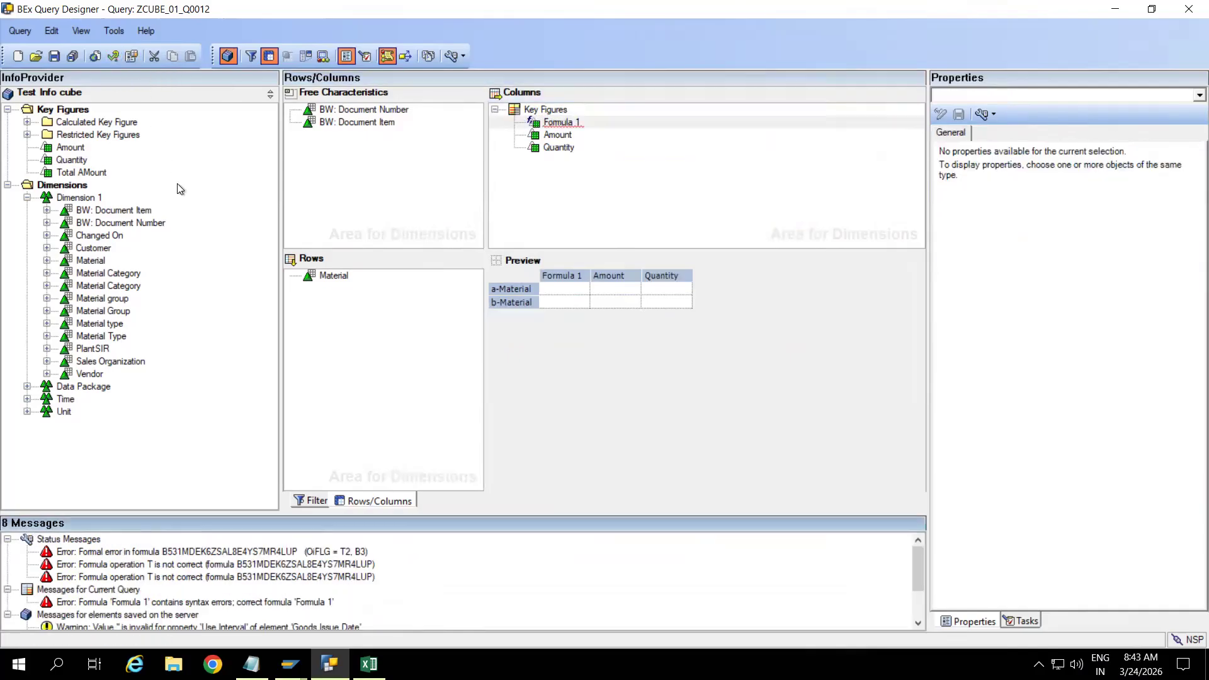
# Add 'Quantity' after the %A operator in Formula 1, accept the formula, then check and save the query
pyautogui.doubleClick(560, 124)
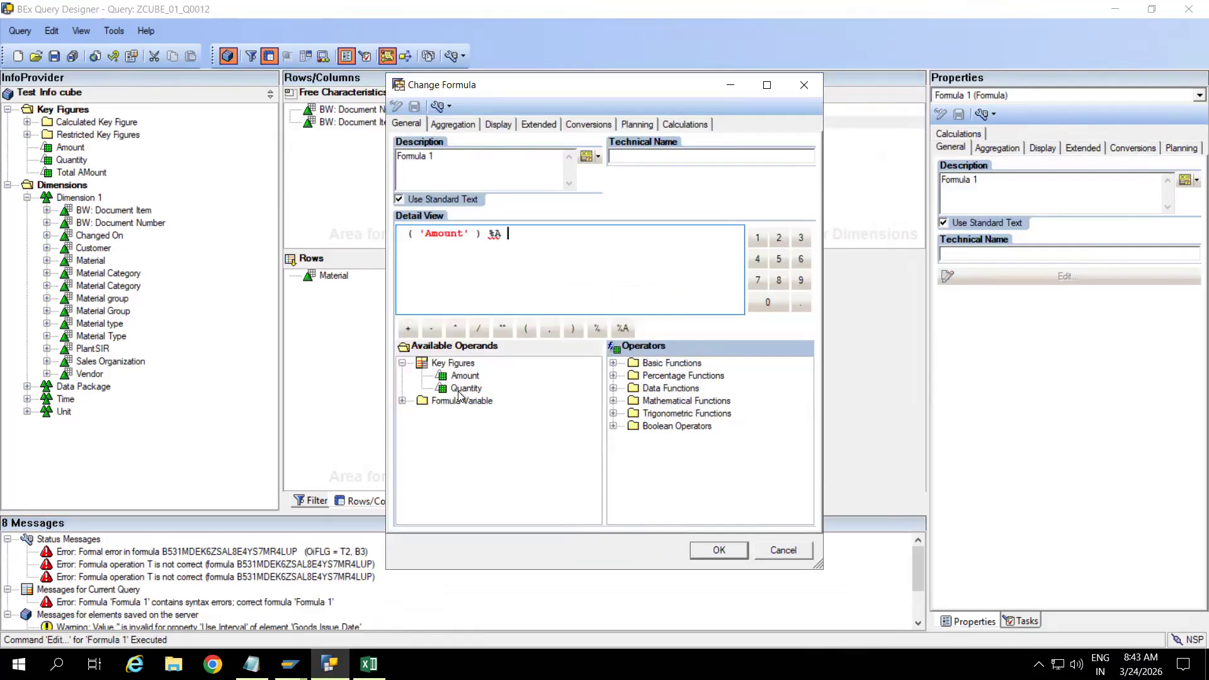
pyautogui.moveTo(466, 388); pyautogui.dragTo(536, 239)
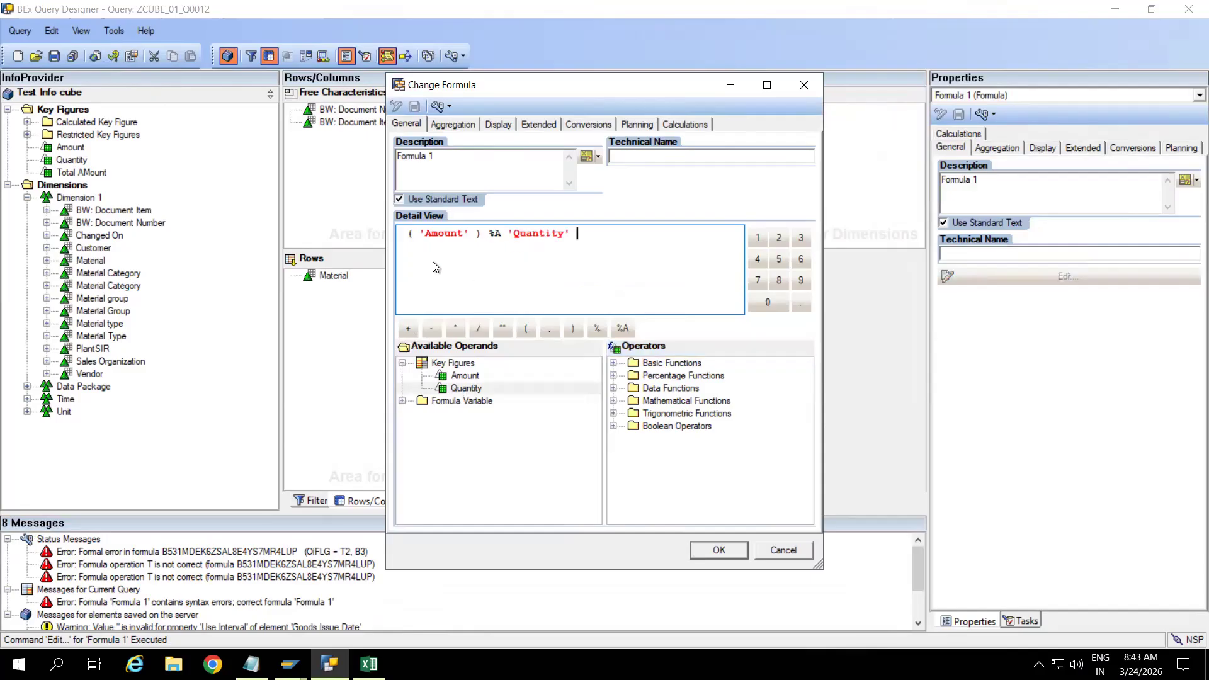
pyautogui.click(721, 549)
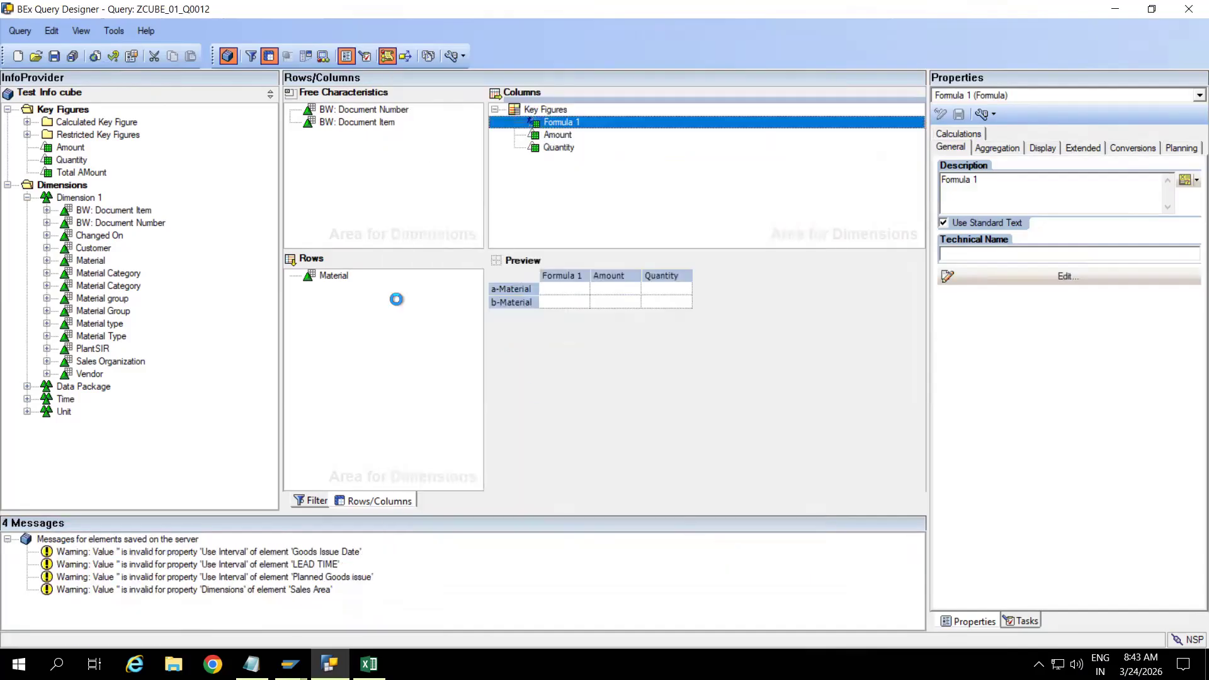
pyautogui.click(73, 57)
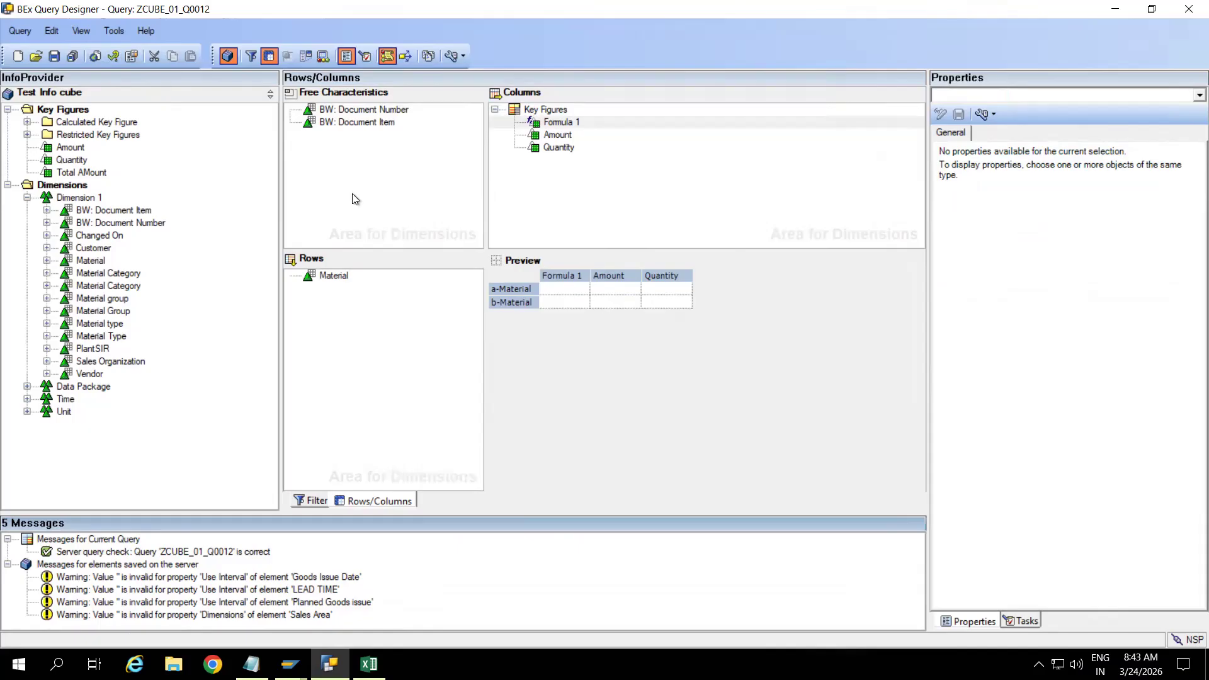
pyautogui.click(55, 58)
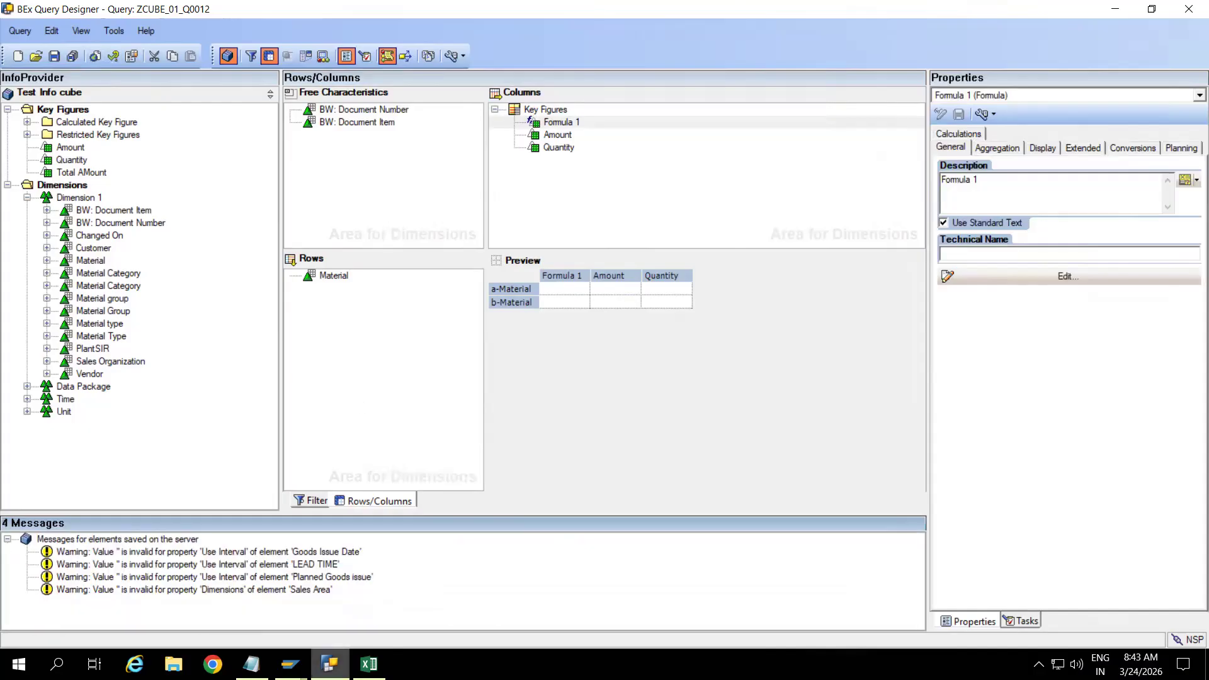
# Switch to the SAP GUI Query window and rerun ZCUBE_01_Q0012 to examine the Formula 1 output
pyautogui.moveTo(289, 665)
pyautogui.click(402, 568)
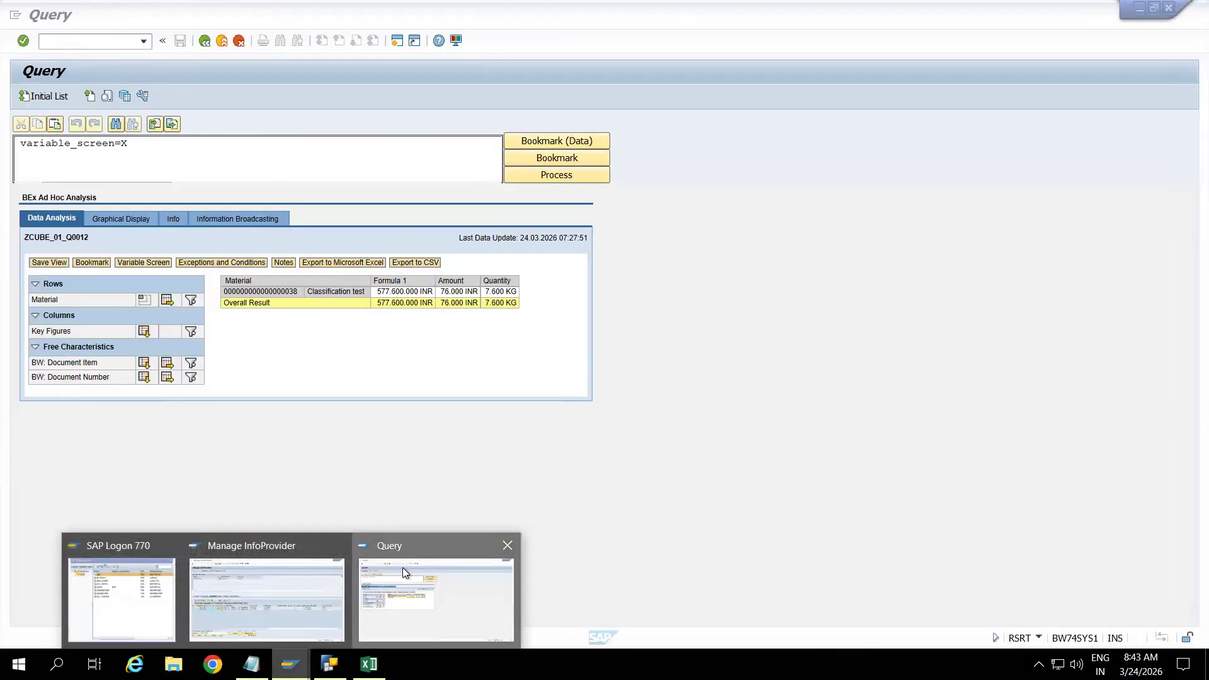
pyautogui.click(204, 41)
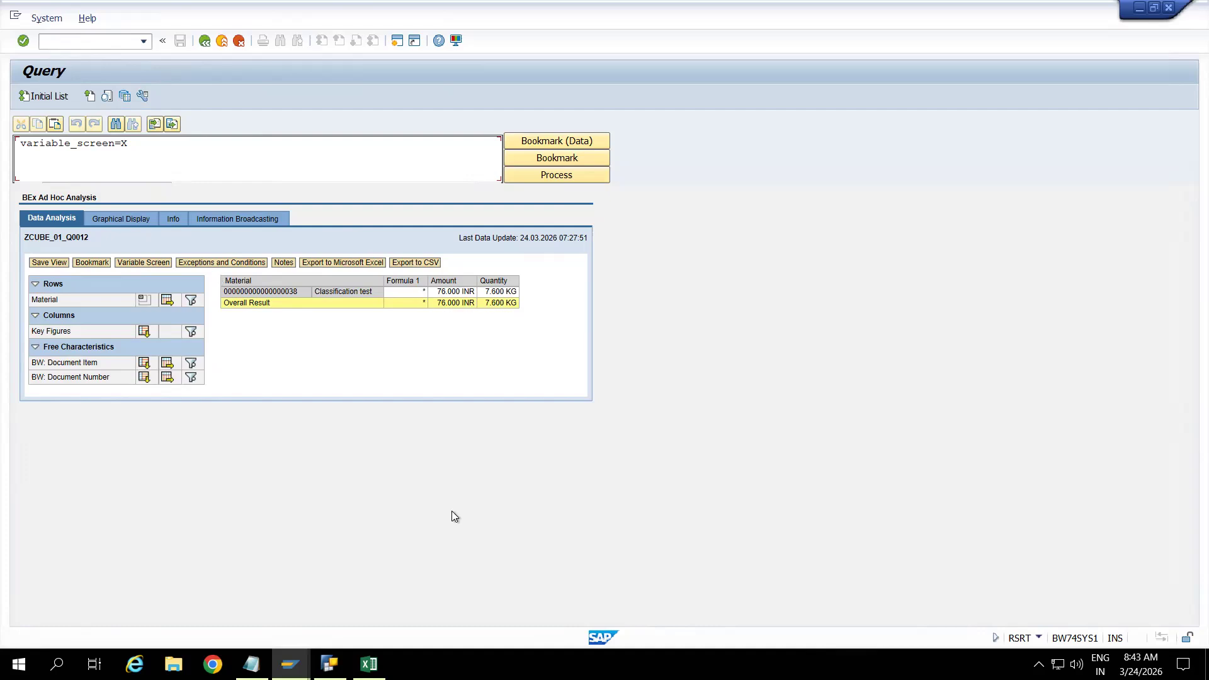
# Return to BEx Query Designer, add Currency and Unit of Measure below Material in the rows, and save the query
pyautogui.click(329, 665)
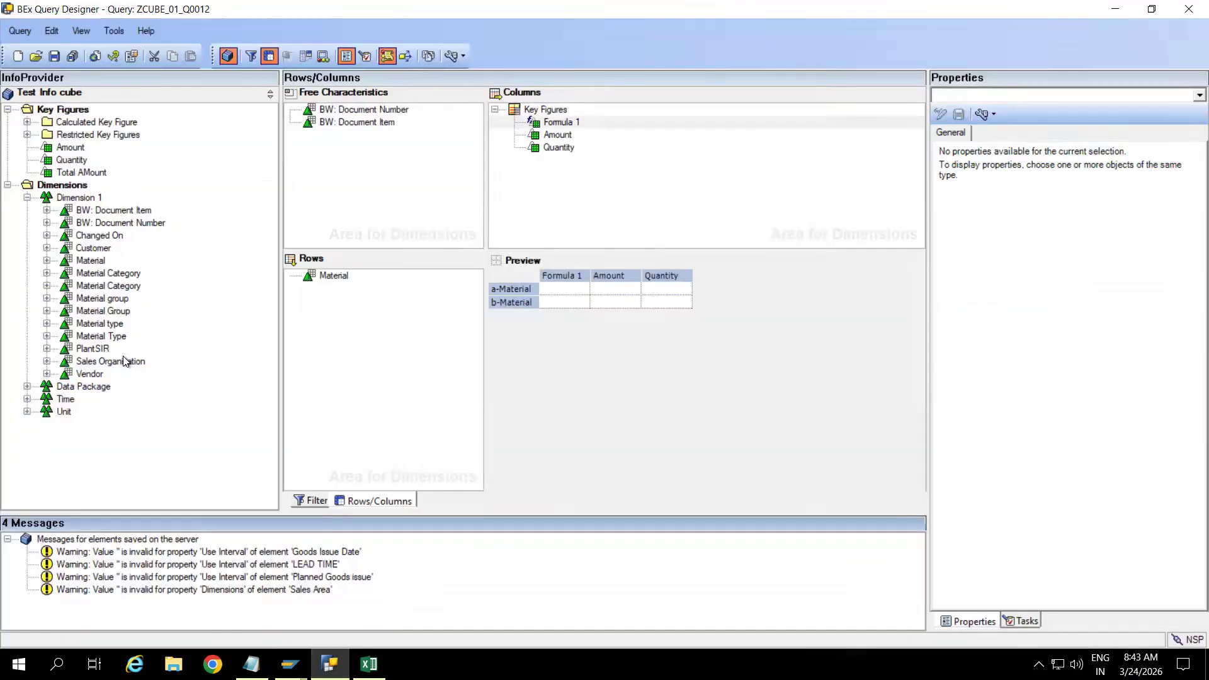
pyautogui.click(27, 412)
pyautogui.click(93, 426)
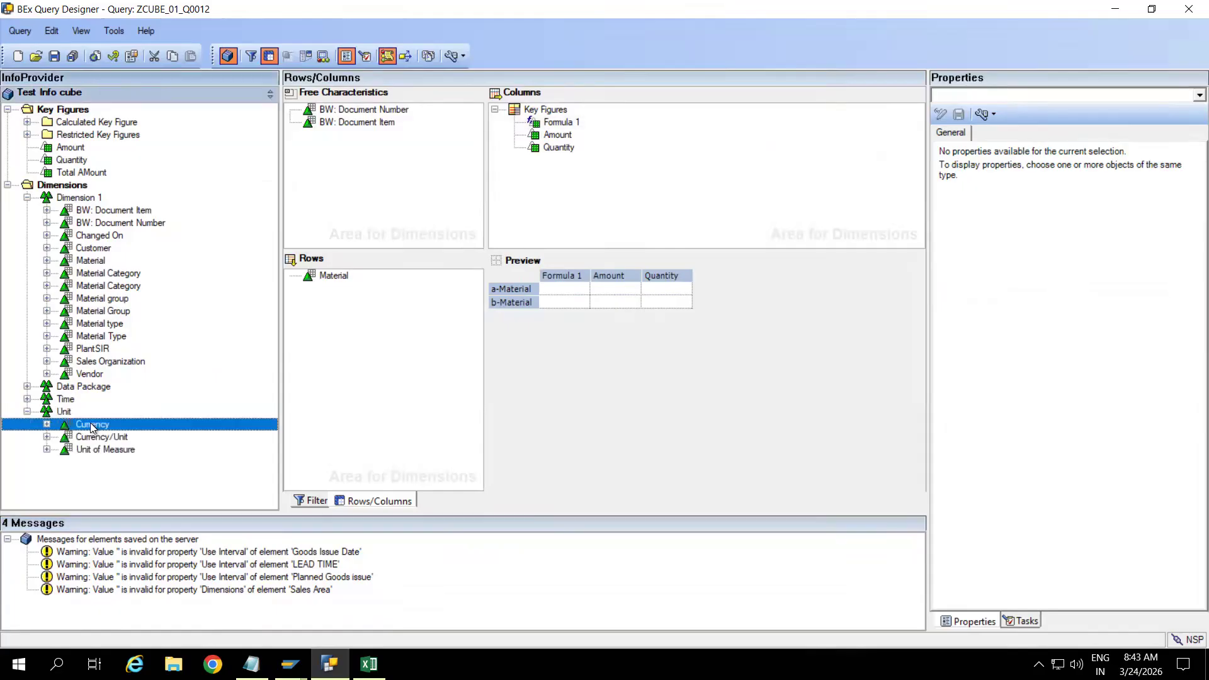
pyautogui.moveTo(93, 426); pyautogui.dragTo(362, 340)
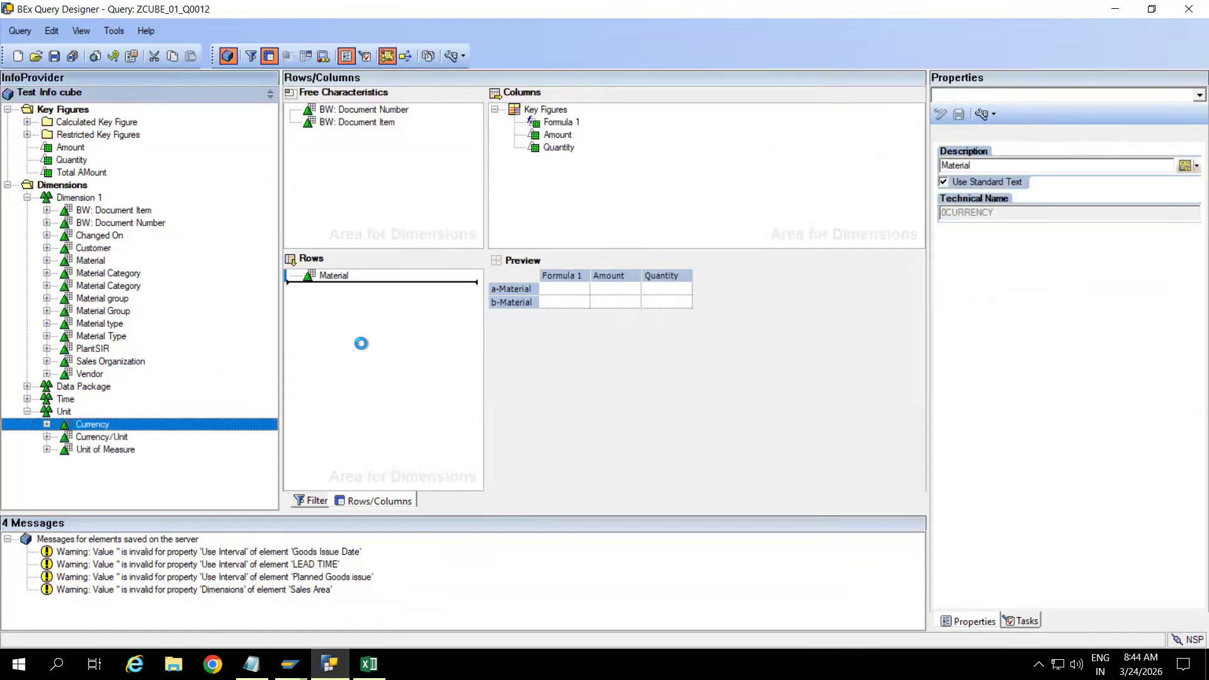
pyautogui.moveTo(94, 449); pyautogui.dragTo(337, 323)
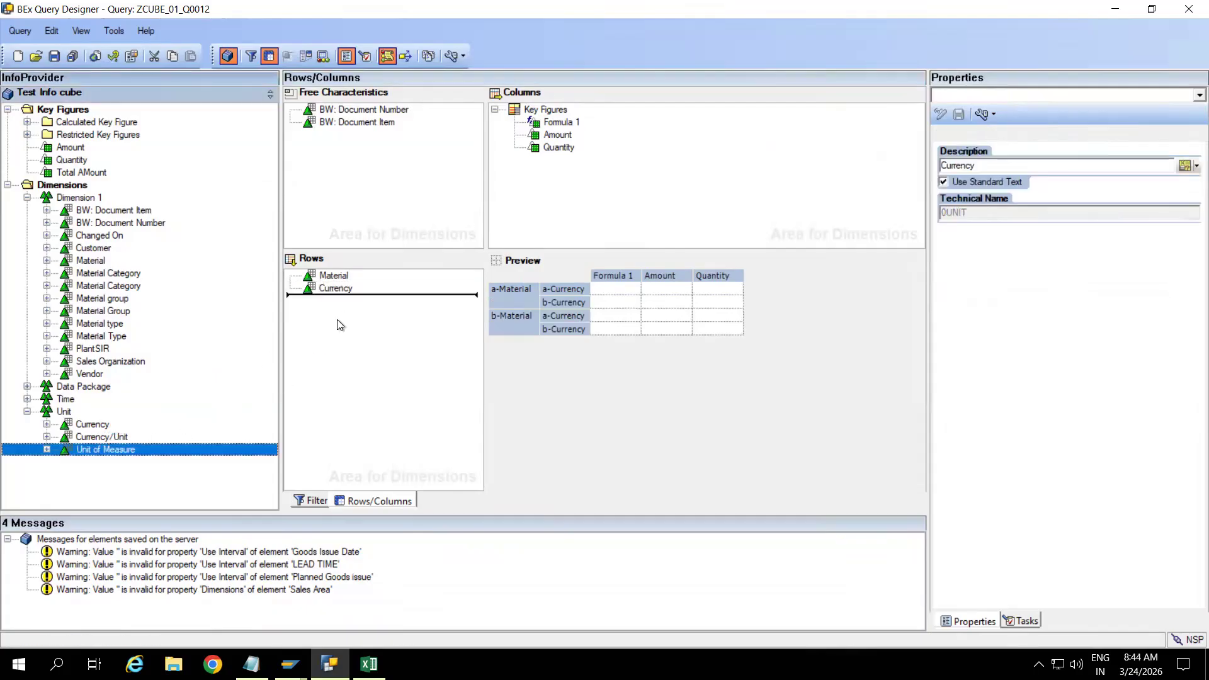
pyautogui.click(55, 56)
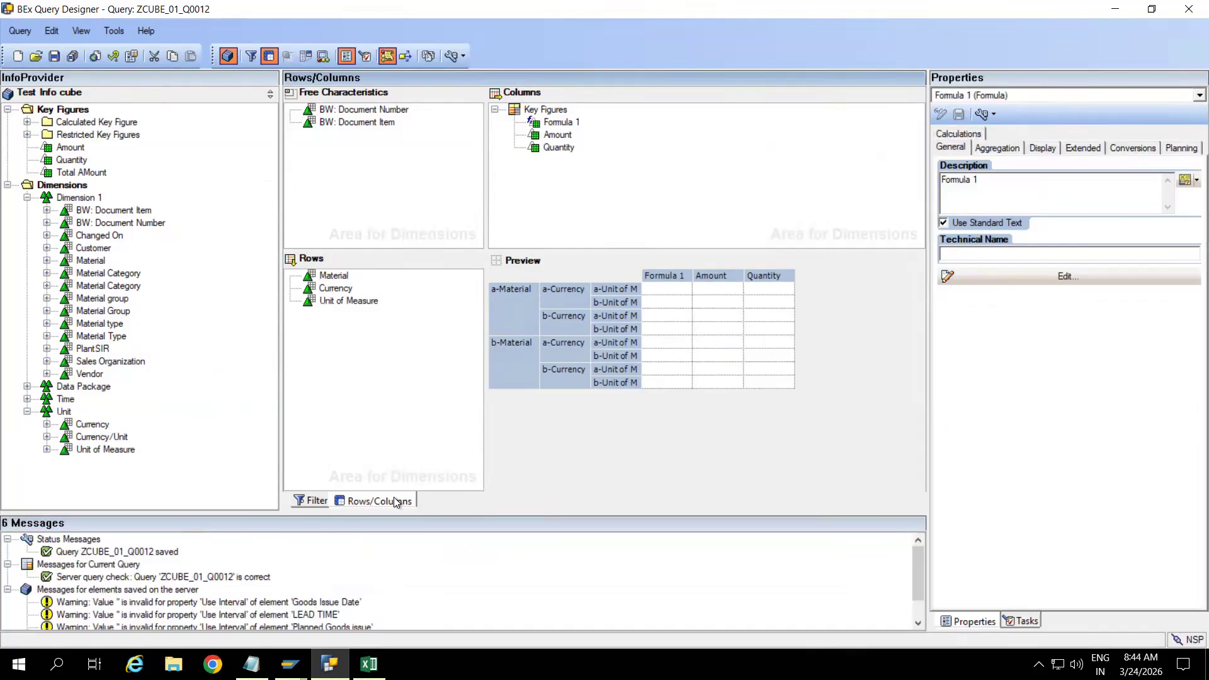
# Switch to the SAP GUI Query window and rerun ZCUBE_01_Q0012 to examine Formula 1 with the added unit rows
pyautogui.moveTo(289, 665)
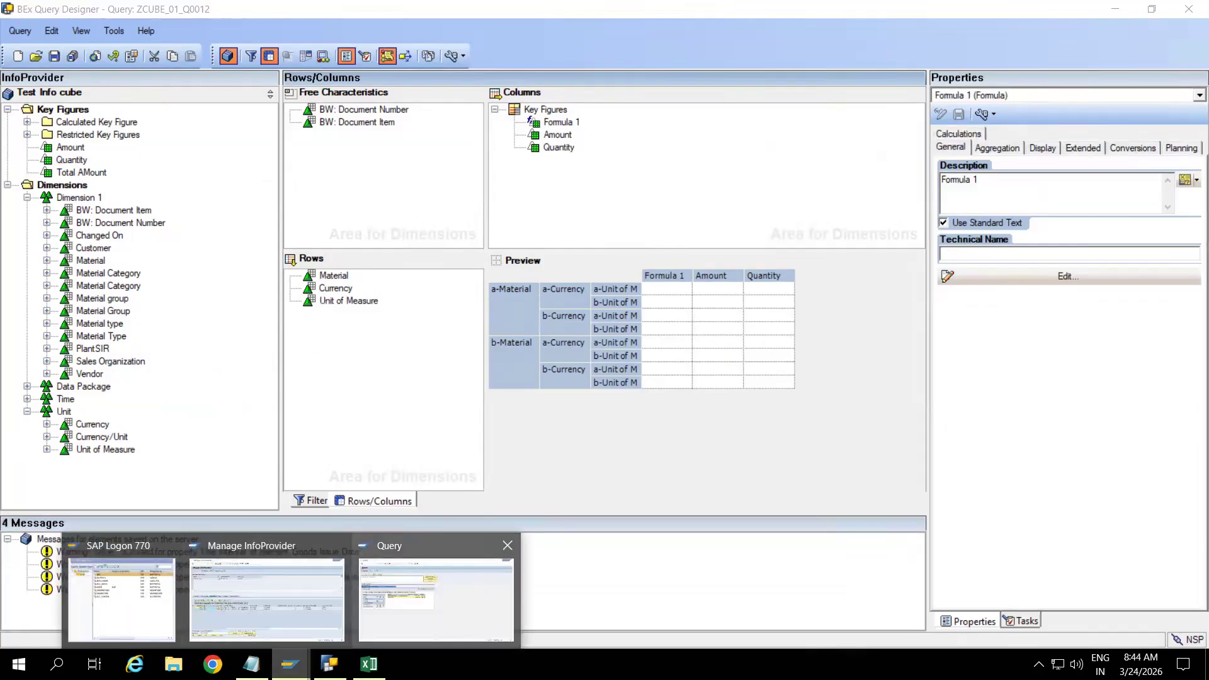
pyautogui.click(436, 598)
pyautogui.click(204, 40)
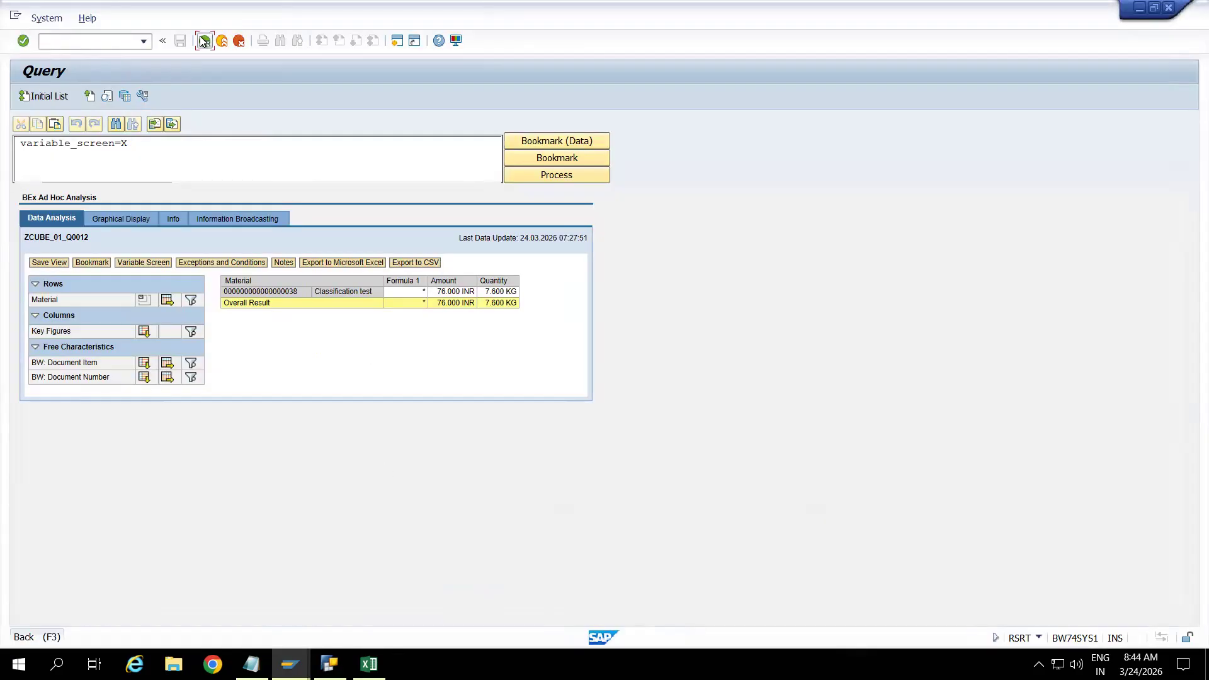
pyautogui.click(52, 97)
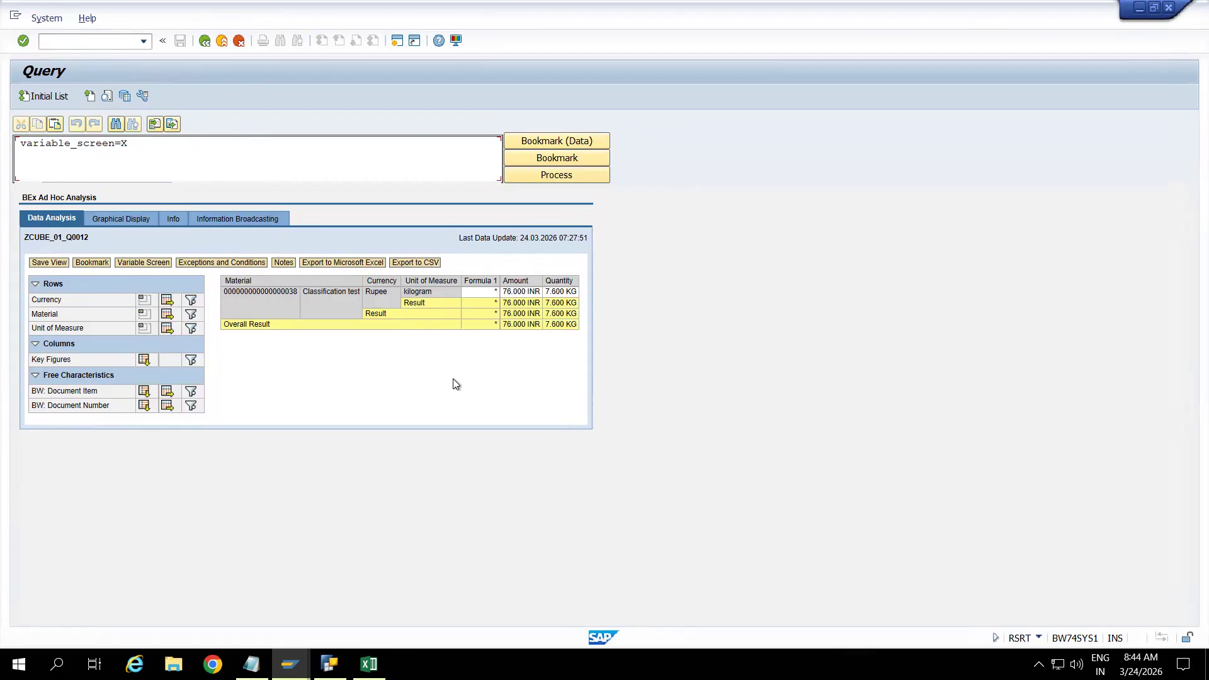
# Return to BEx Query Designer, open Formula 1 to review its Amount %A Quantity expression, and close it without changes
pyautogui.hotkey('alt', 'Tab')
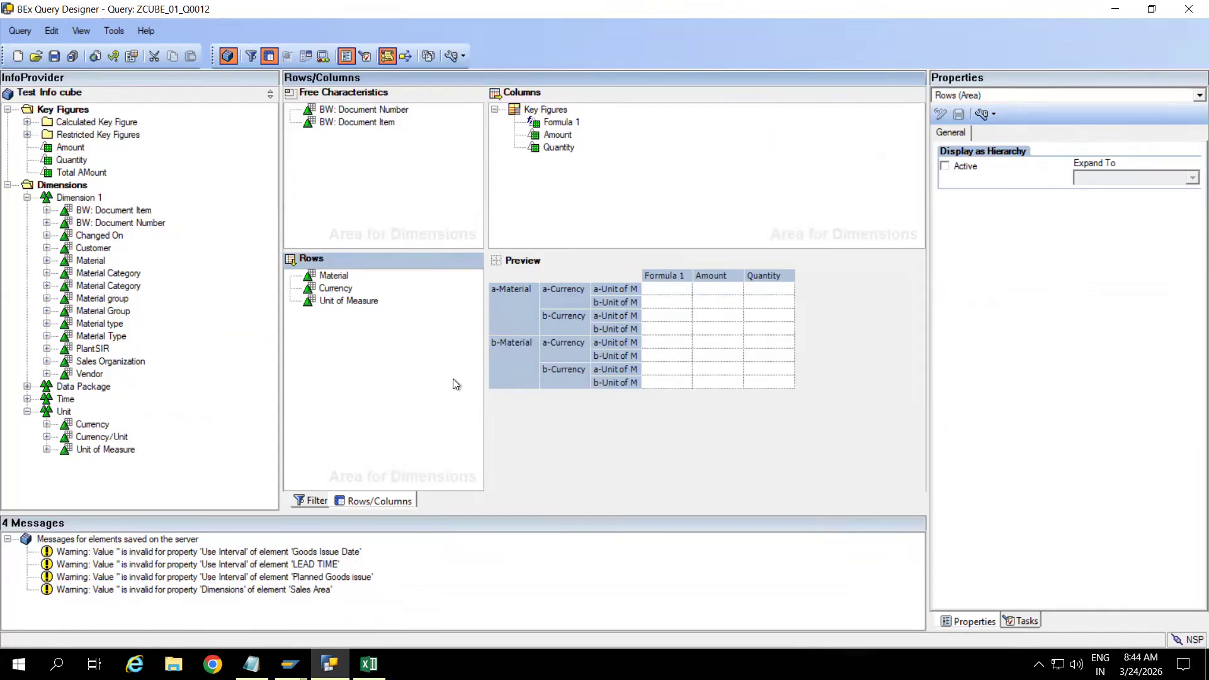
pyautogui.doubleClick(569, 123)
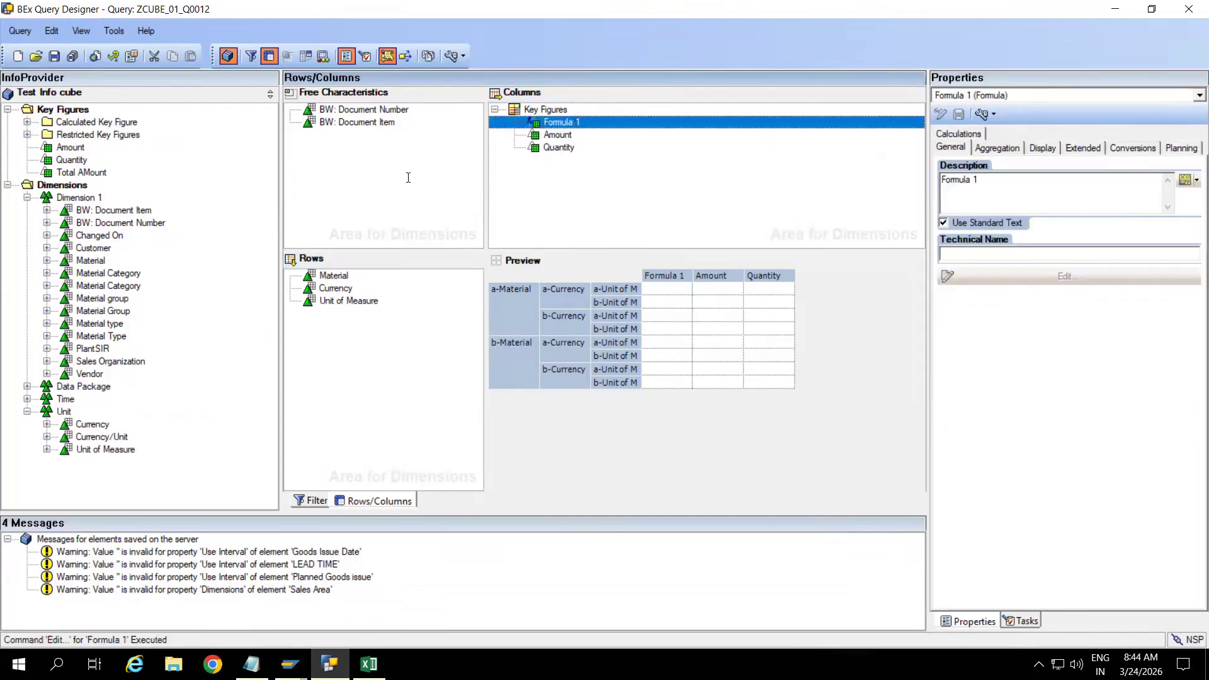
pyautogui.click(405, 242)
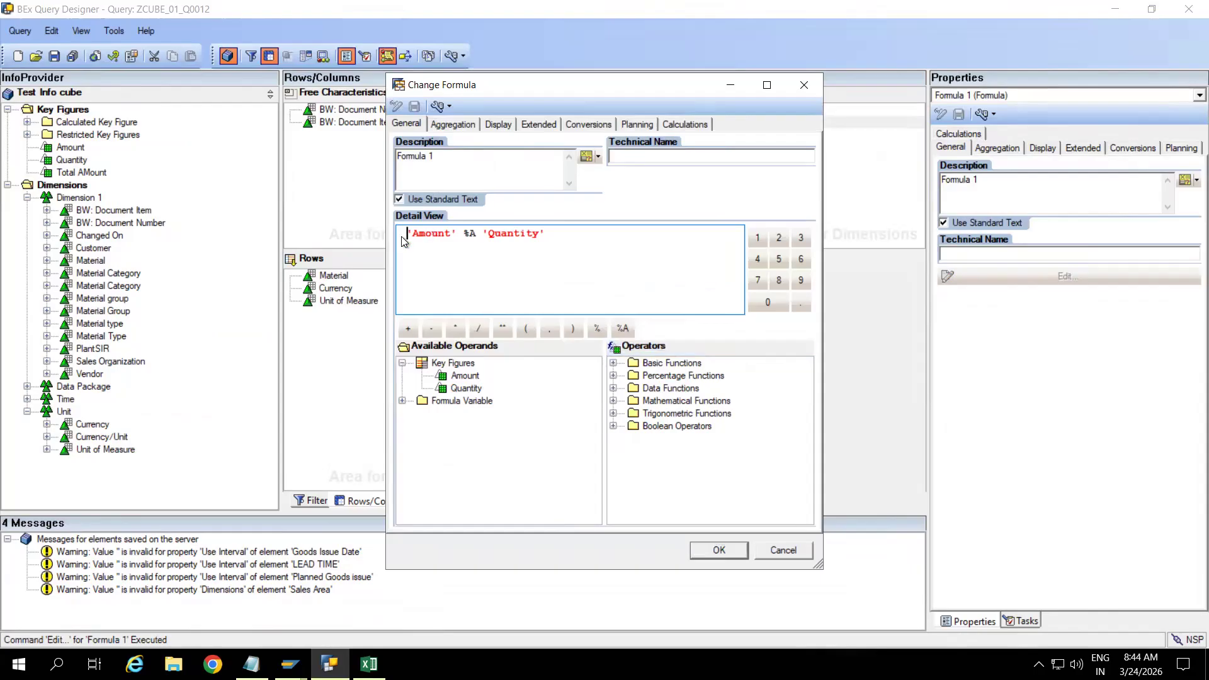
pyautogui.click(484, 245)
pyautogui.click(615, 249)
pyautogui.click(798, 85)
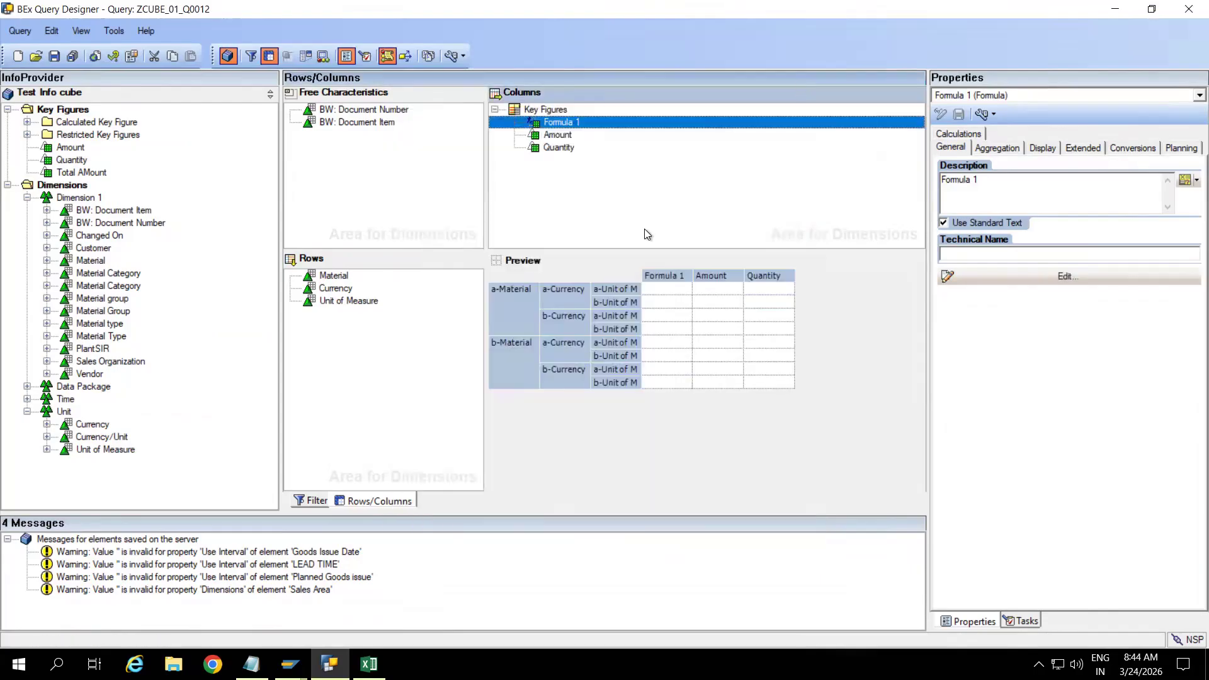
# Reopen Formula 1, examine the operators under Data, Mathematical and Trigonometric Functions, and cancel the formula editor
pyautogui.doubleClick(557, 123)
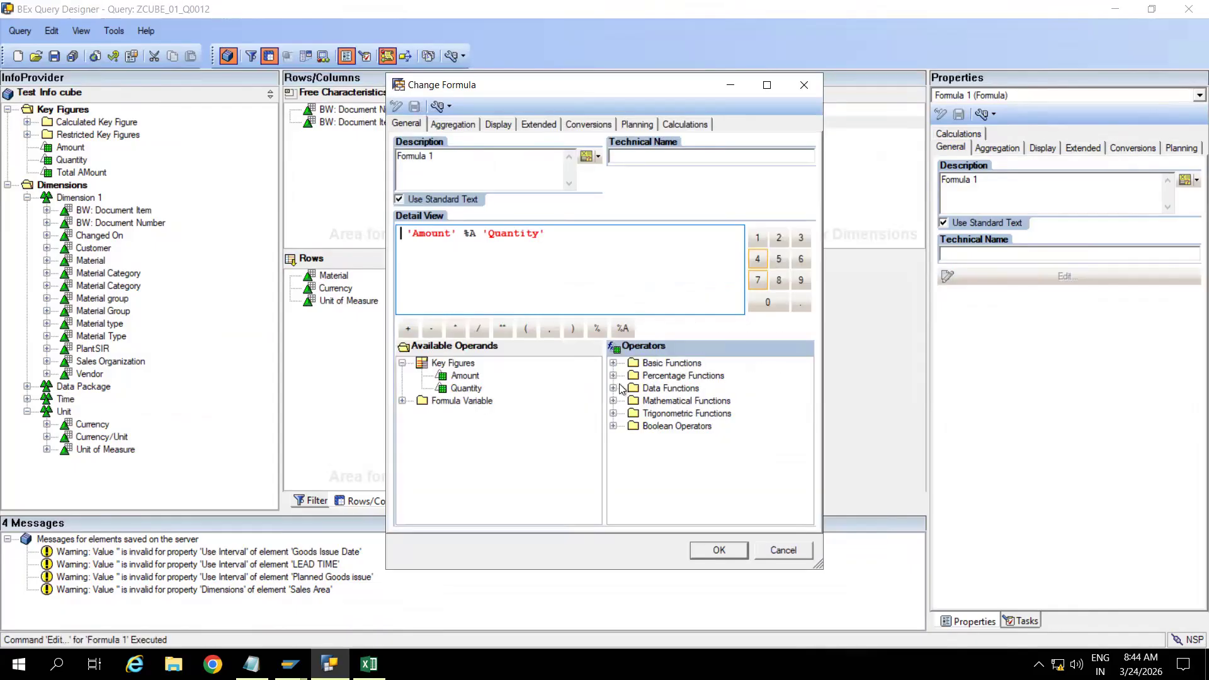
pyautogui.click(613, 388)
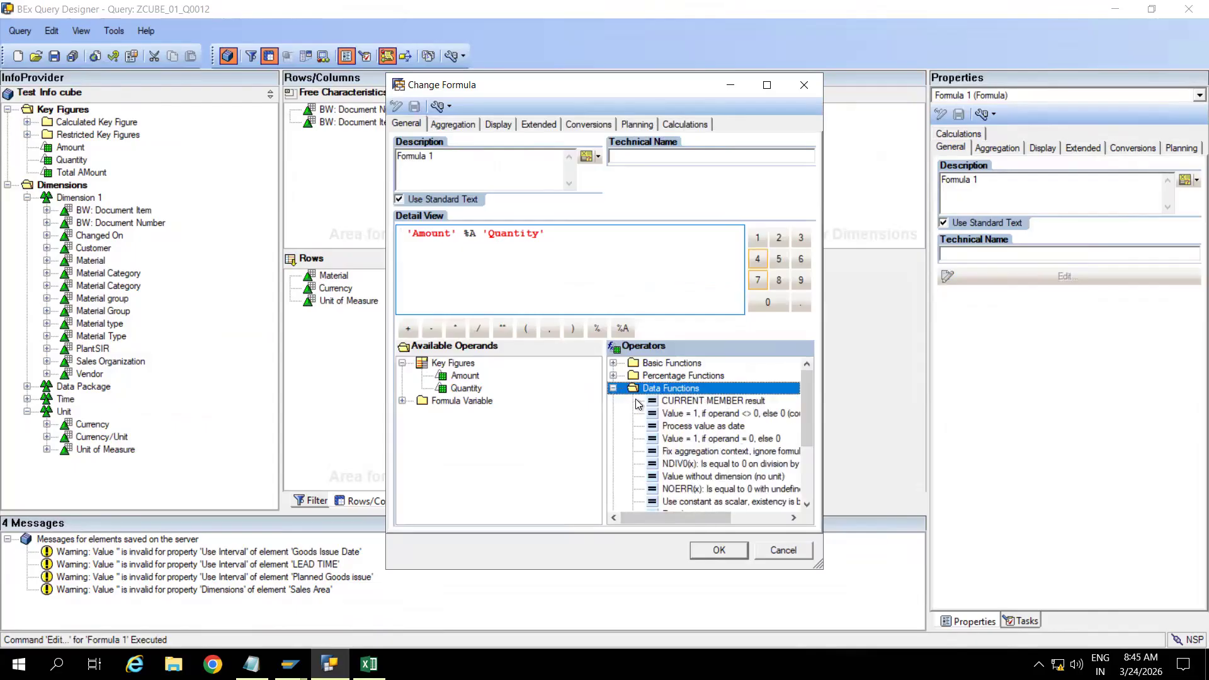
pyautogui.click(612, 389)
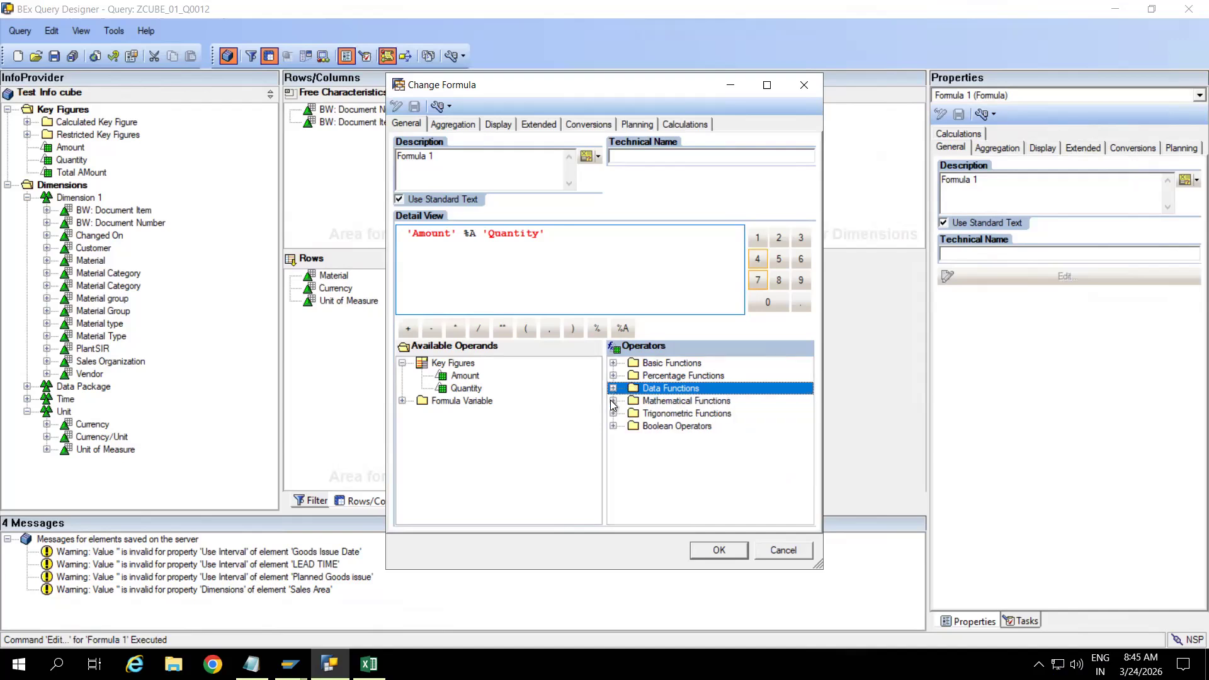
pyautogui.click(612, 401)
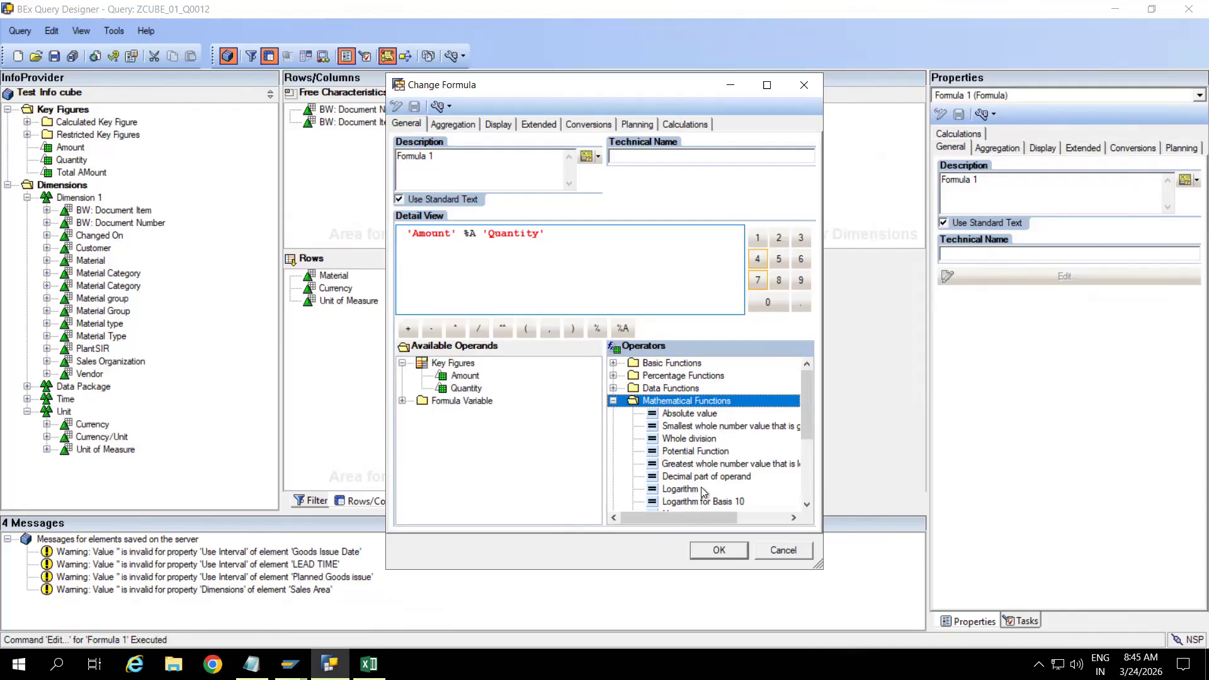
pyautogui.click(810, 470)
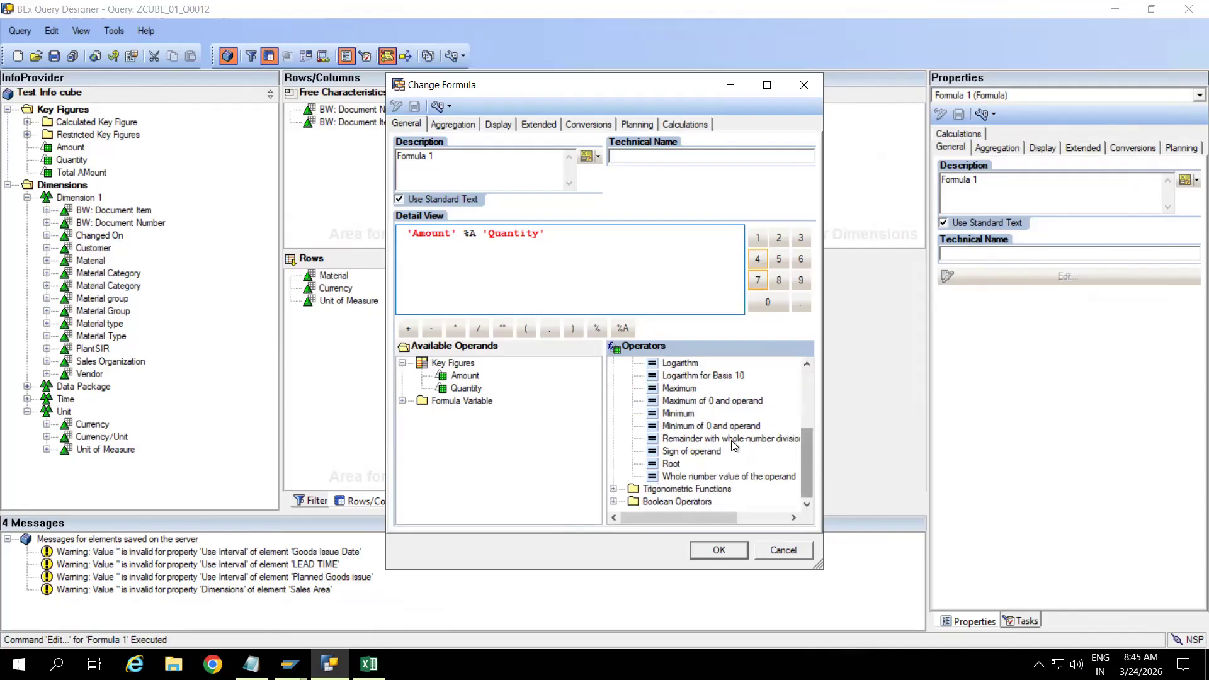
pyautogui.click(804, 391)
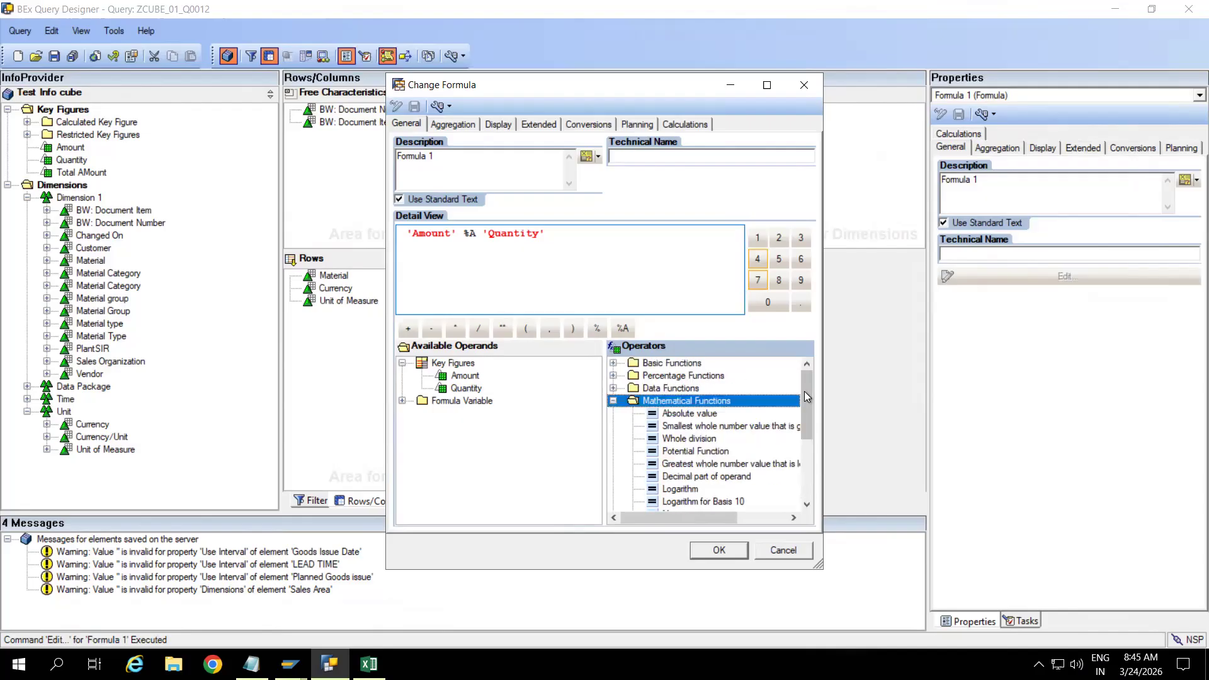
pyautogui.click(613, 401)
pyautogui.click(612, 414)
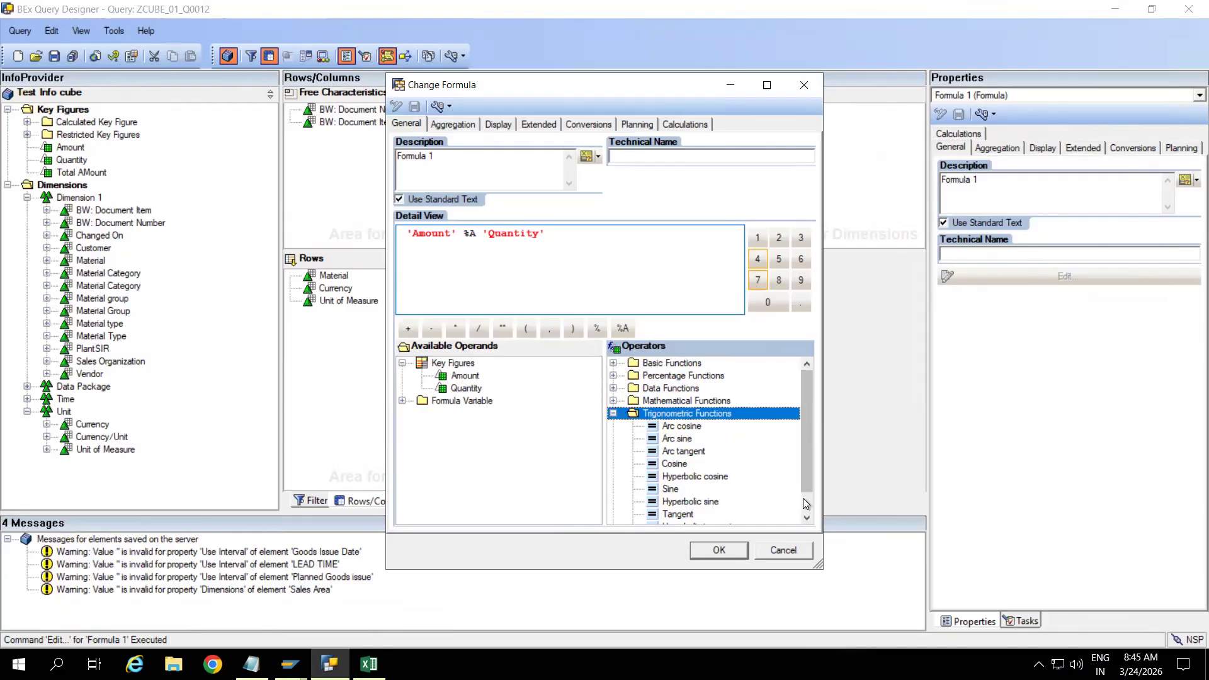
pyautogui.scroll(-1, 806, 504)
pyautogui.click(614, 389)
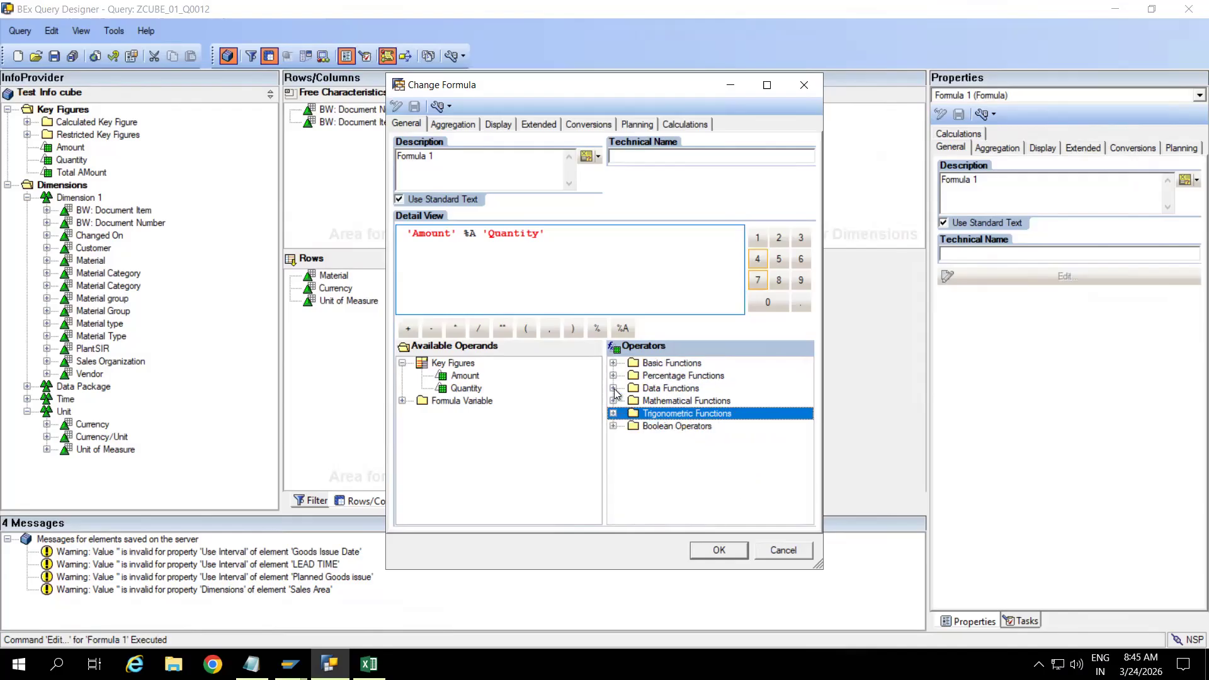
pyautogui.click(791, 554)
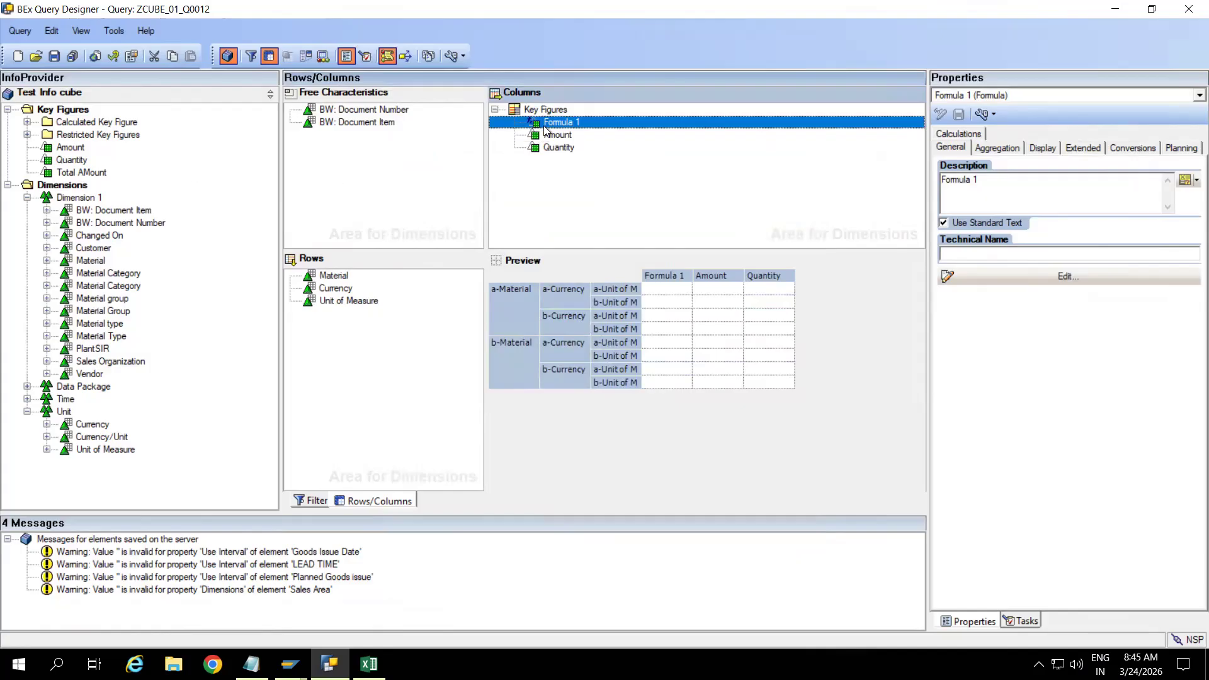
# Remove Formula 1 from the key figures in the columns and save the query
pyautogui.click(54, 55)
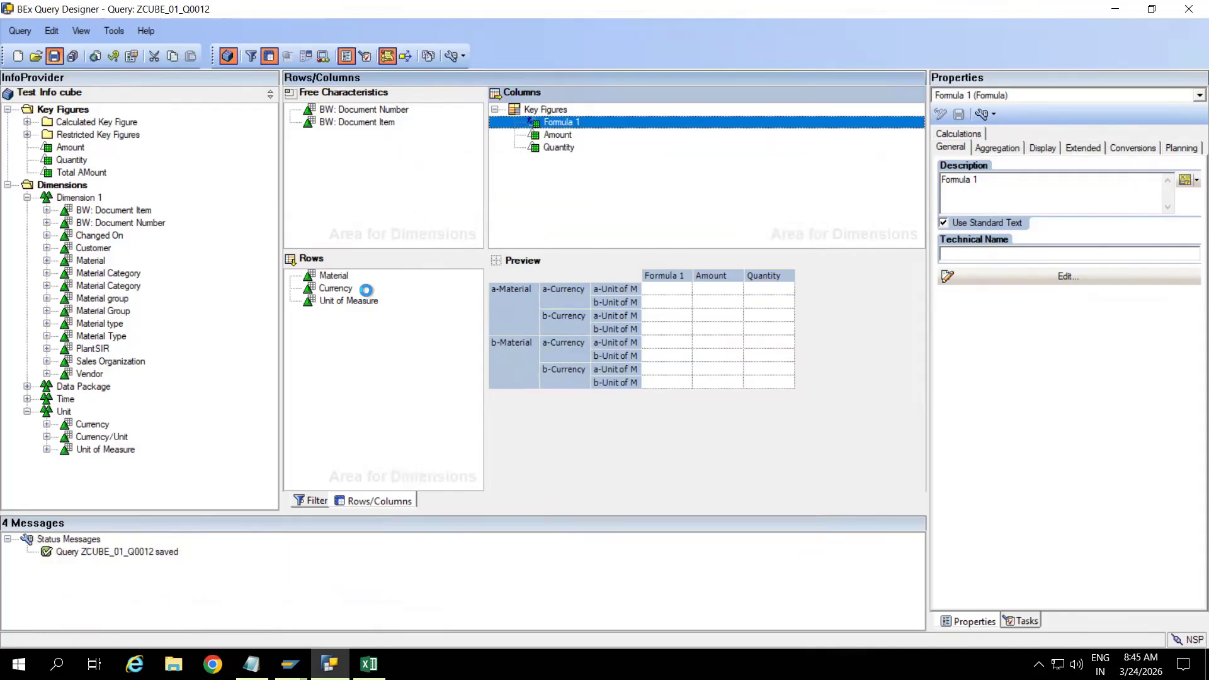
pyautogui.click(551, 111)
pyautogui.click(555, 123)
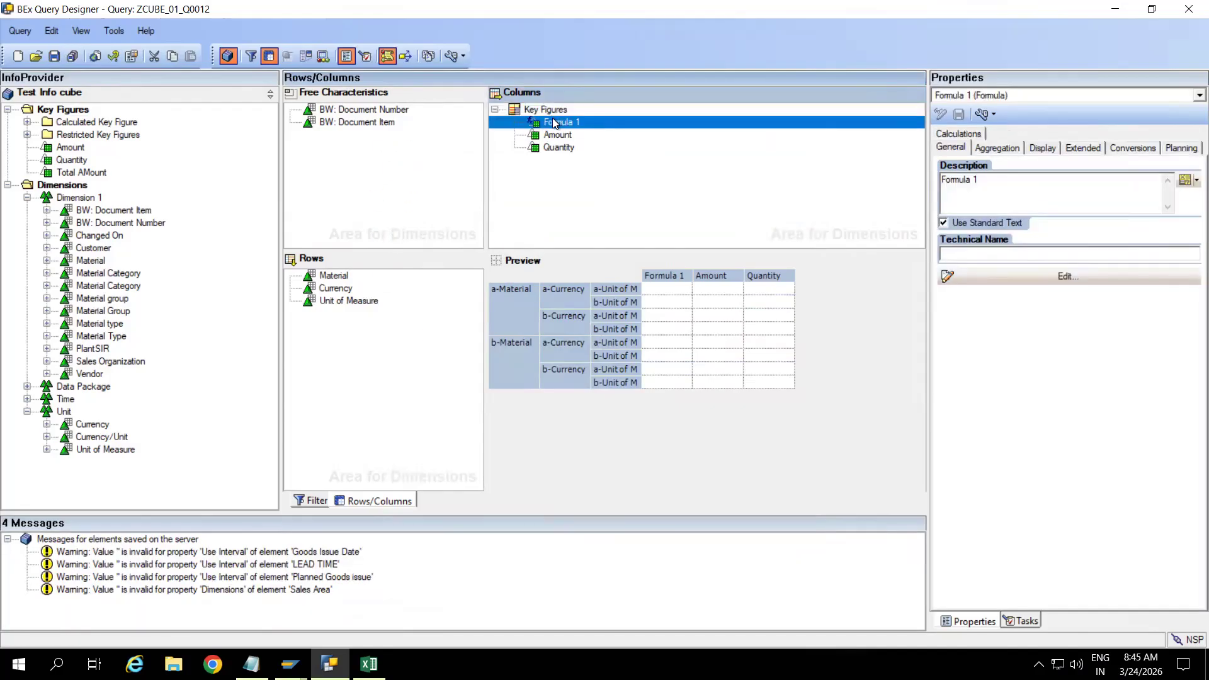
pyautogui.rightClick(555, 123)
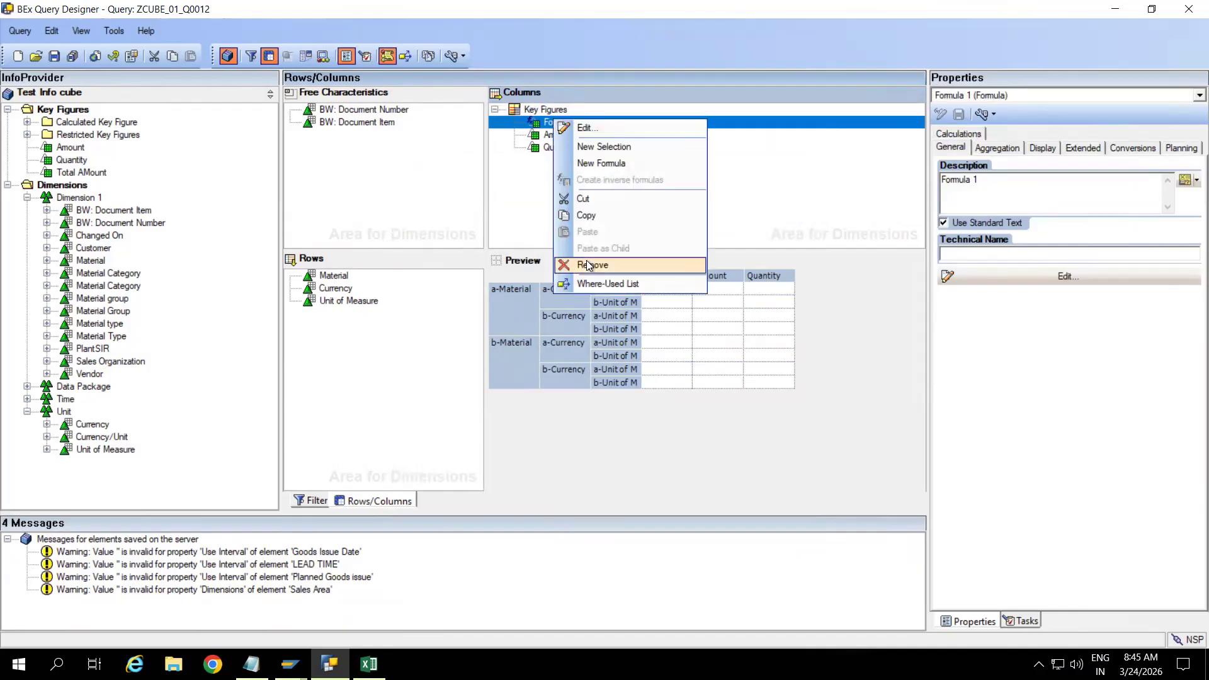
pyautogui.click(592, 372)
pyautogui.hotkey('ctrl', 's')
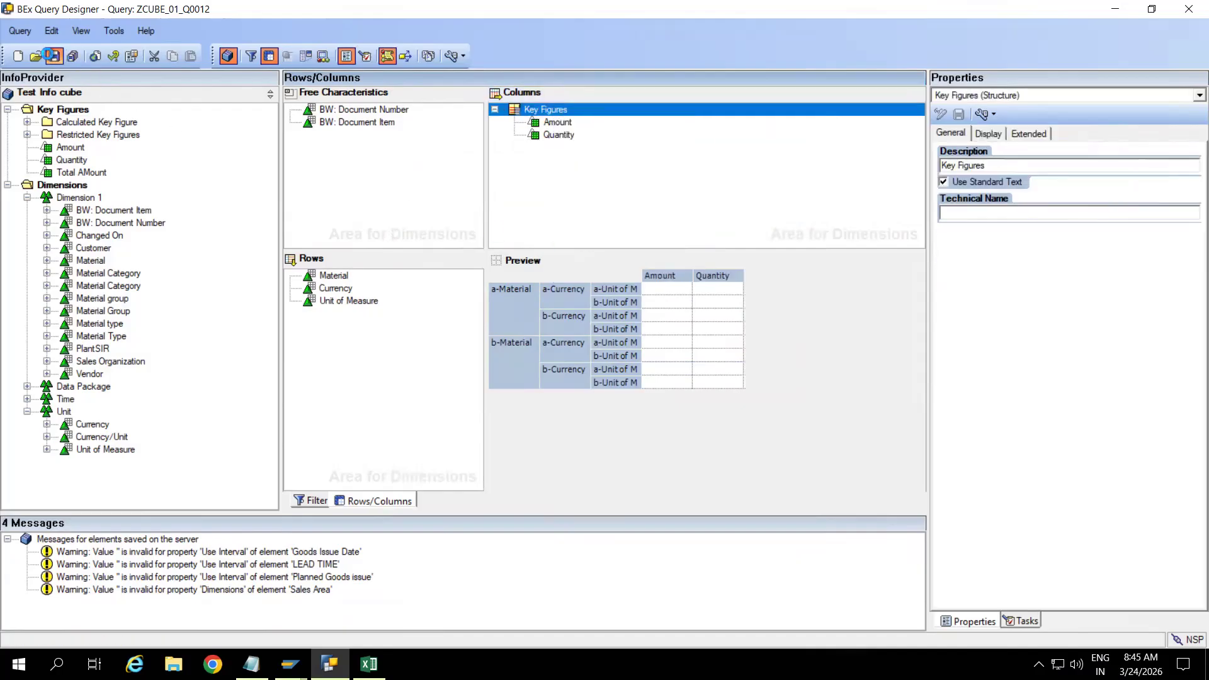